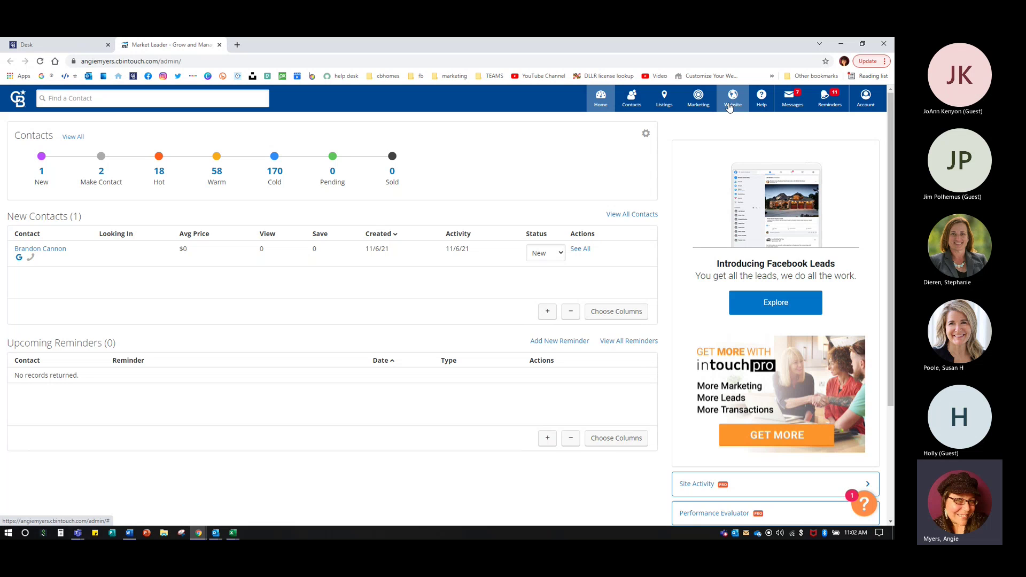
- Open the Website menu in the Market Leader top navigation
click(730, 107)
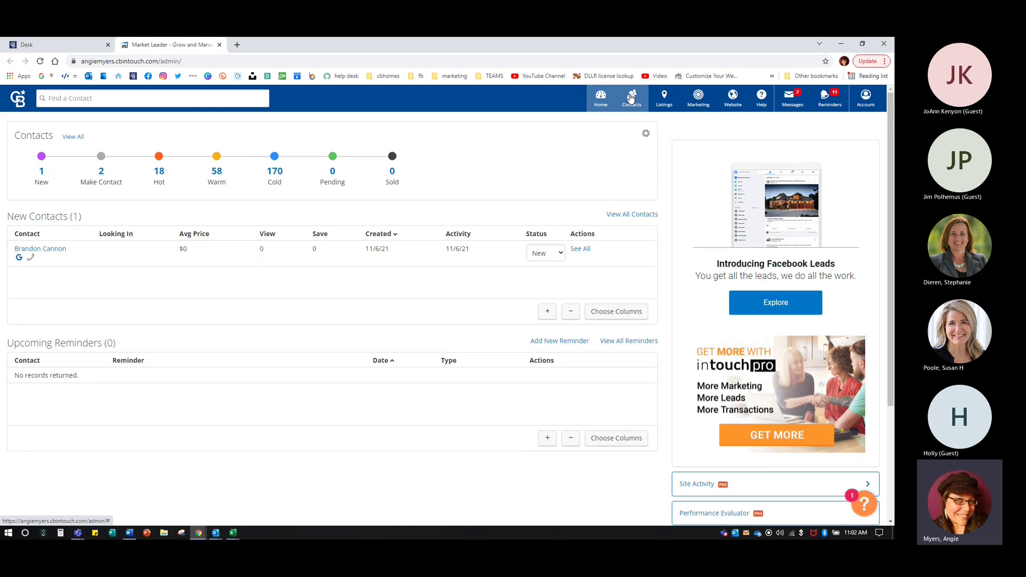
click(740, 102)
click(739, 103)
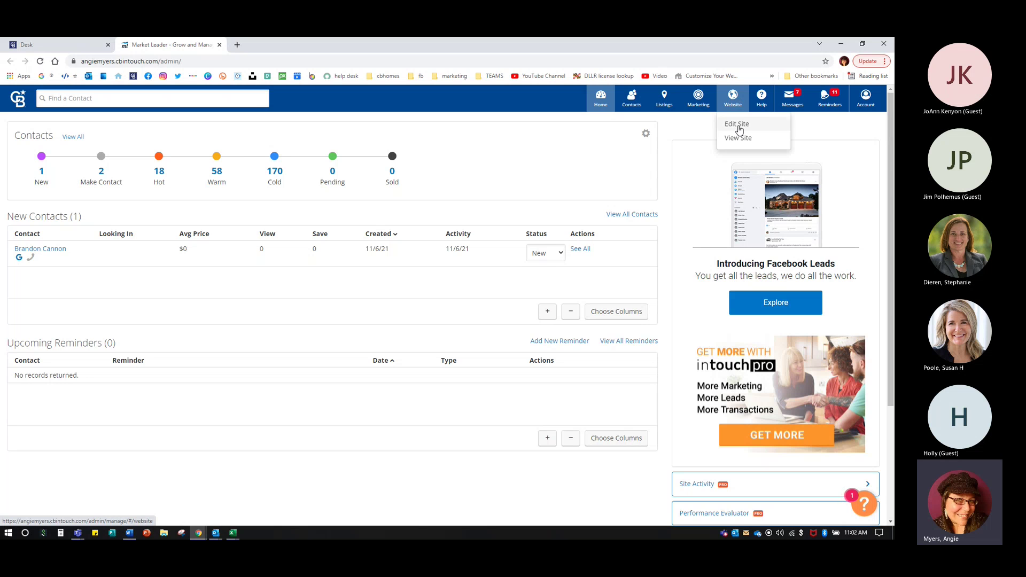
- Zoom the browser in twice, then choose View Site to open the live website
key(ctrl+plus)
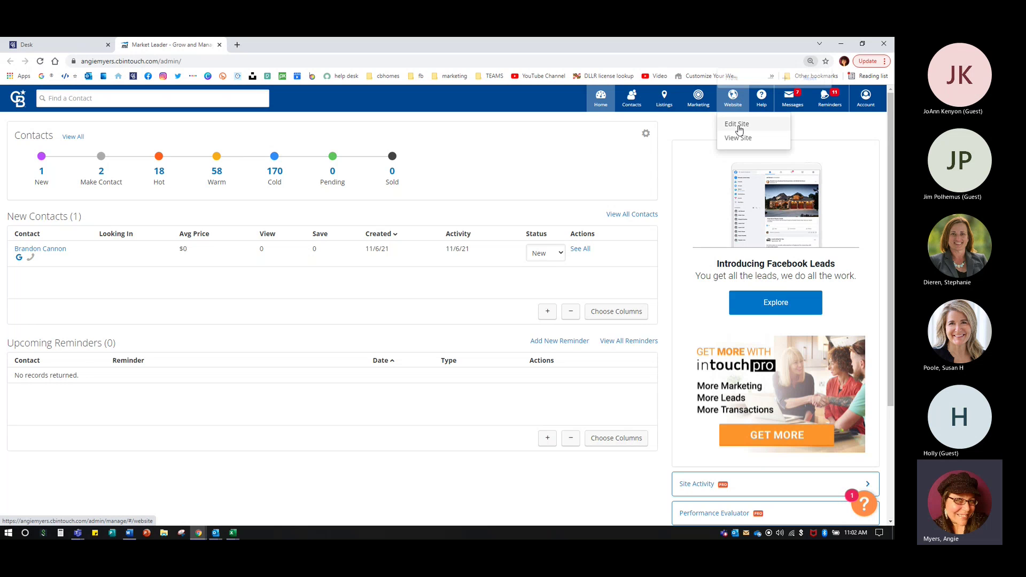
key(ctrl+plus)
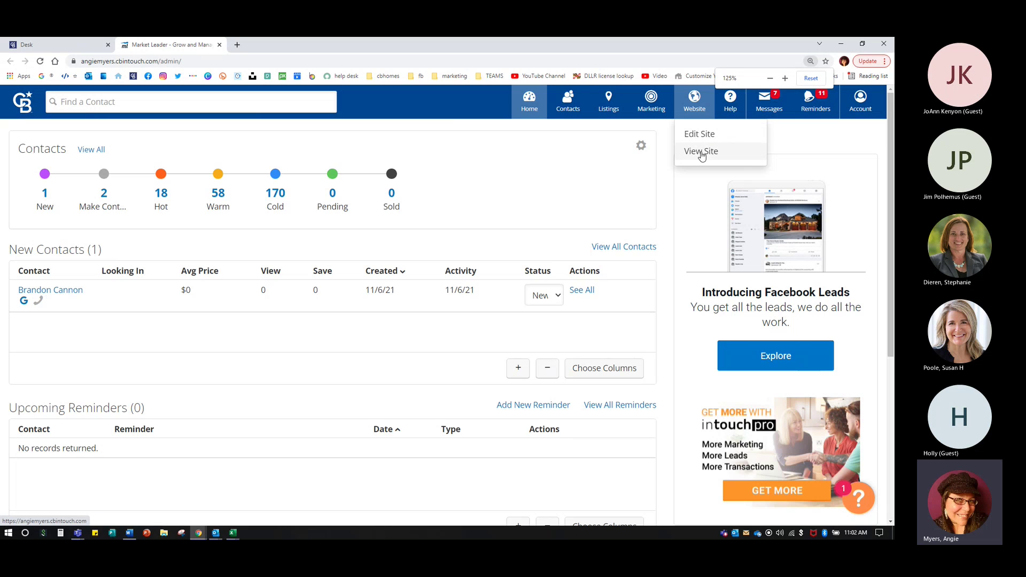
key(ctrl)
key(ctrl)
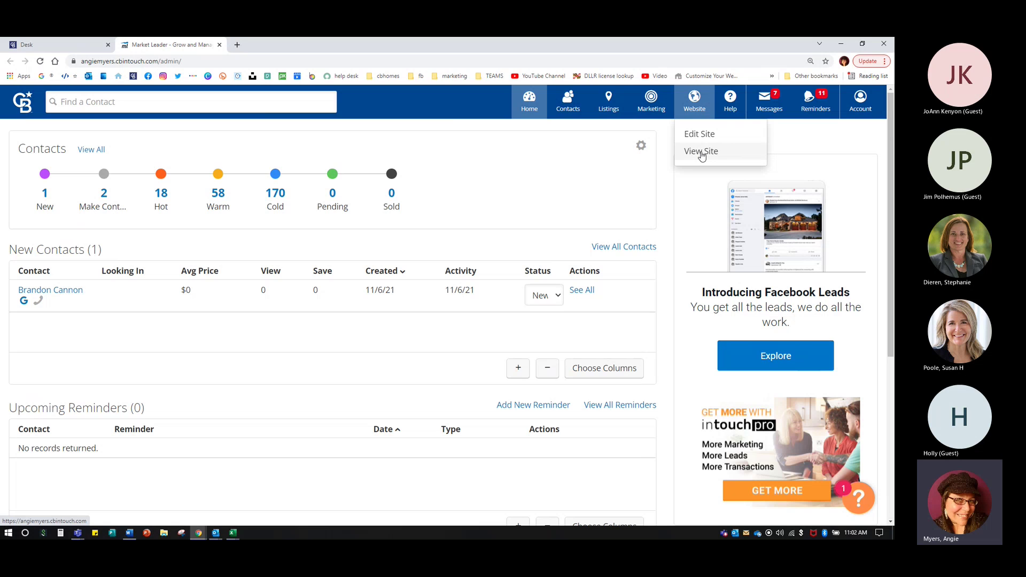
click(700, 152)
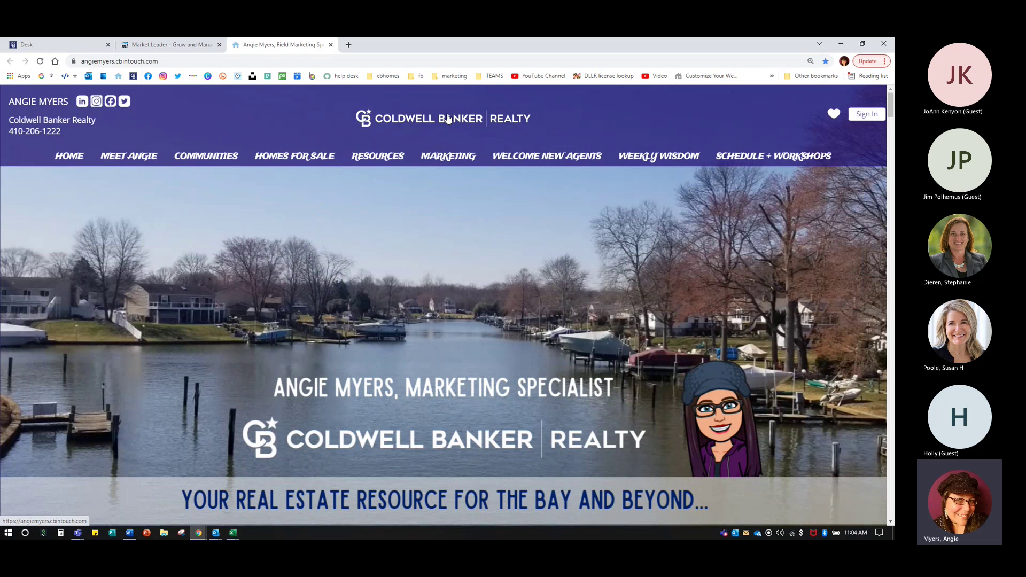
- Return from the live website to the Market Leader dashboard tab
click(160, 45)
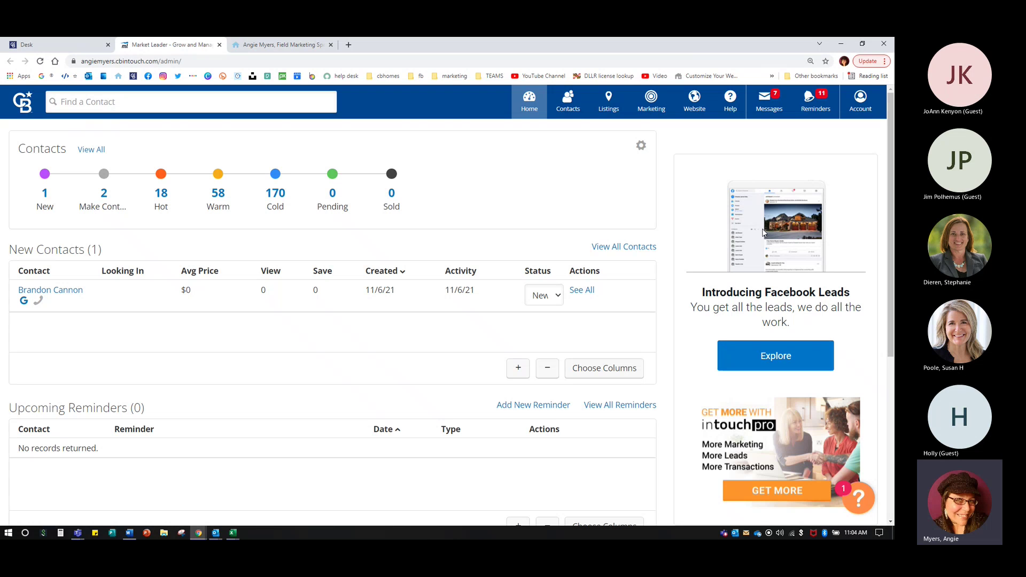
- Choose Website > Edit Site, scroll the Pages and Menus list, then go to Appearance
click(695, 105)
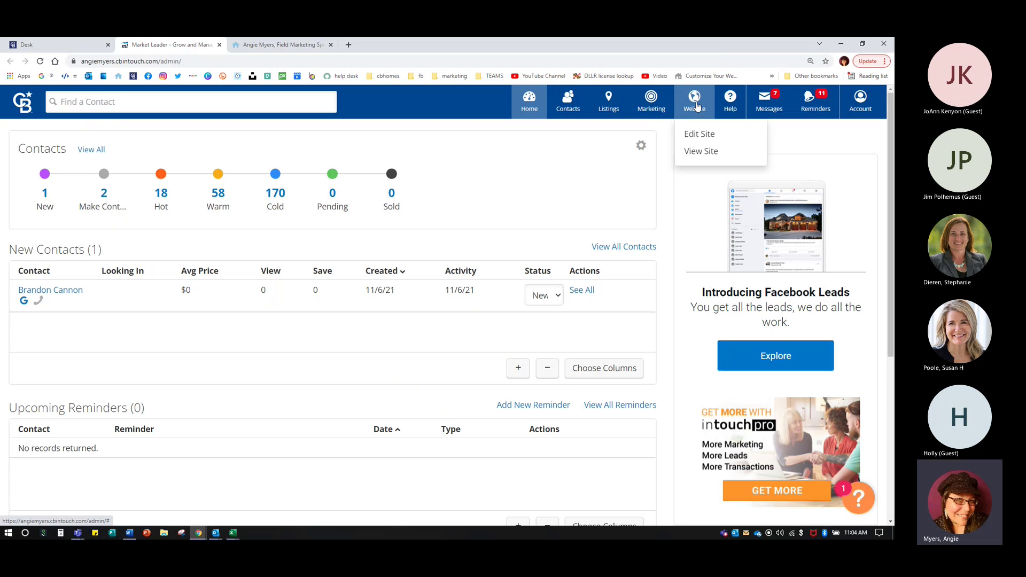
click(700, 134)
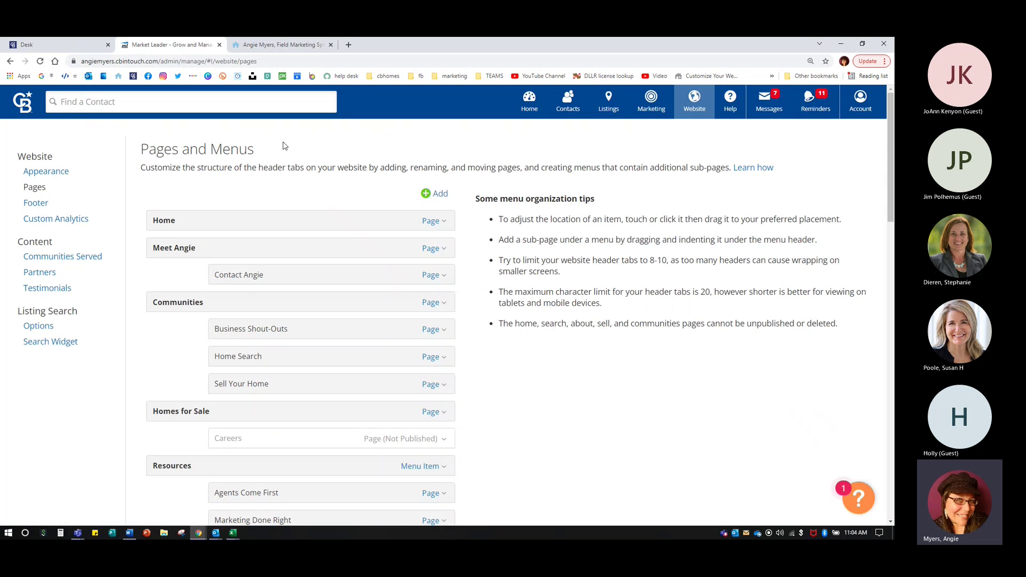
scroll(322, 260, down, 10)
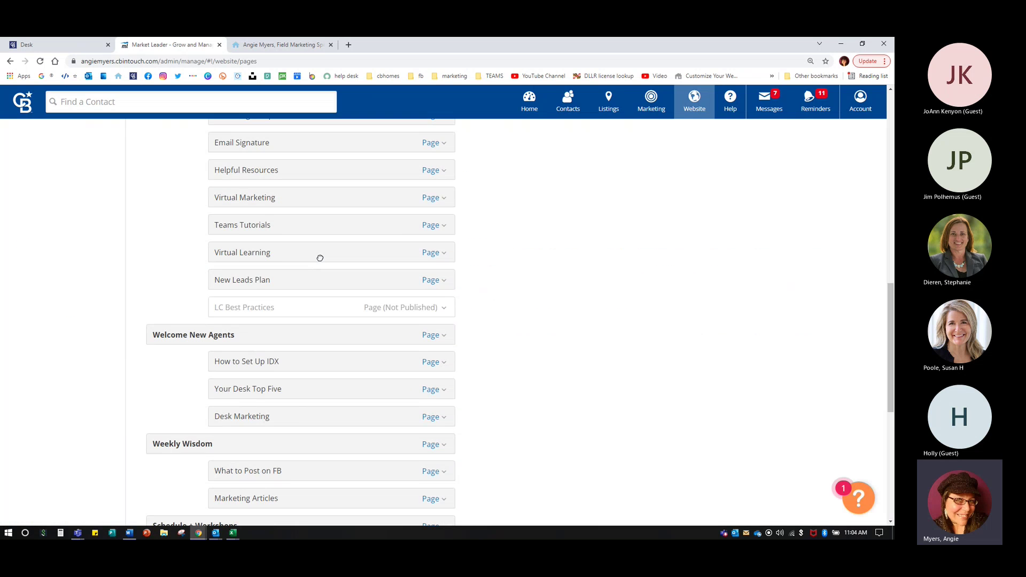
scroll(318, 258, up, 5)
scroll(319, 258, up, 6)
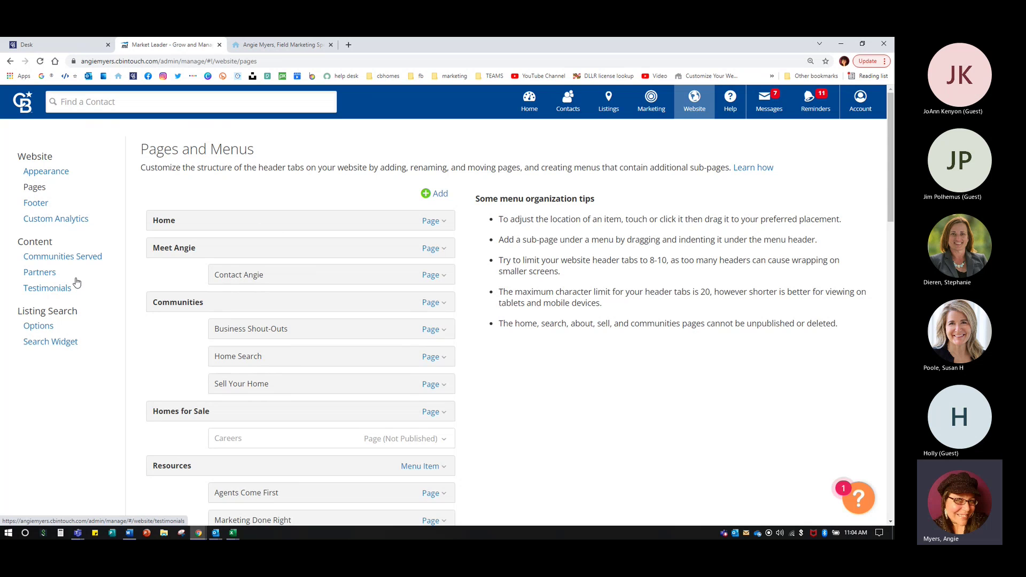
click(59, 174)
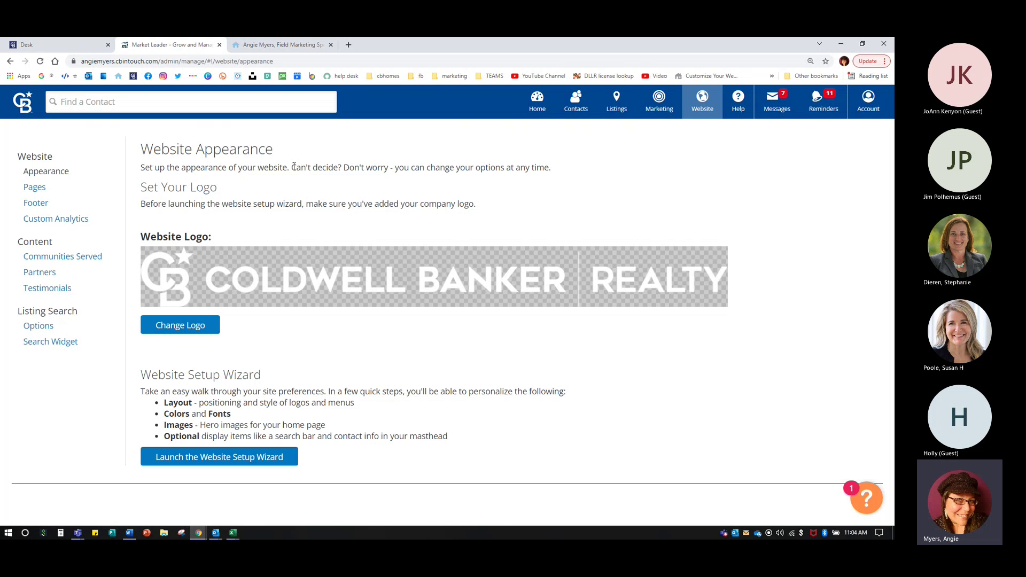
- Highlight the 'Can't decide?' note on the Appearance page, then clear the selection
drag(293, 167, 565, 173)
click(524, 201)
mouse_move(703, 103)
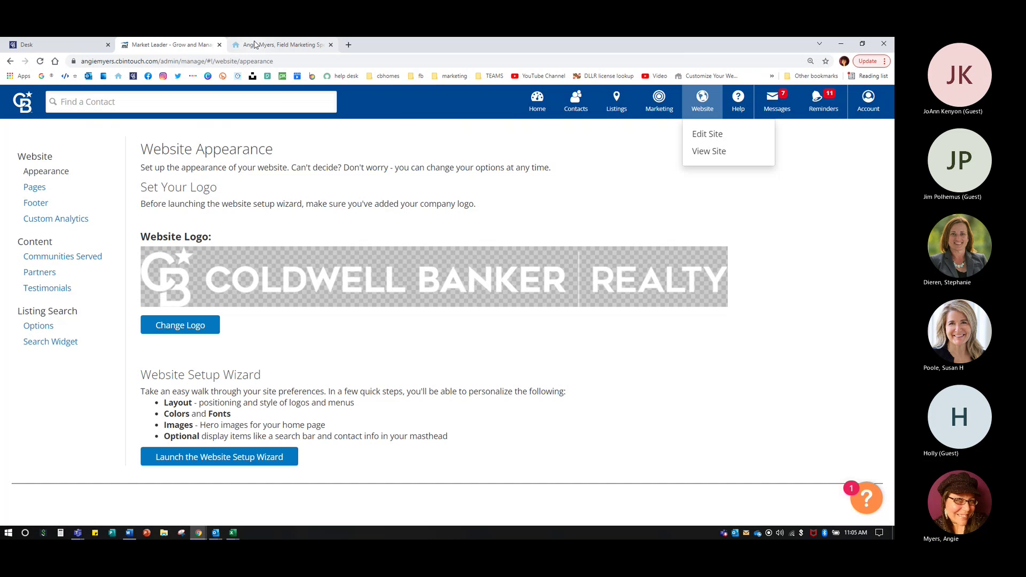
click(254, 44)
click(211, 44)
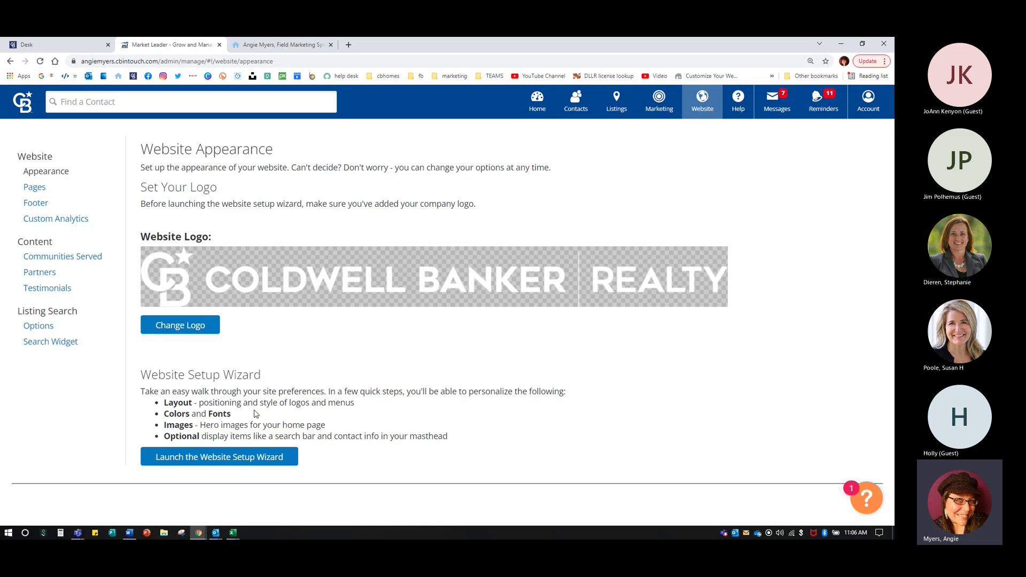
click(226, 447)
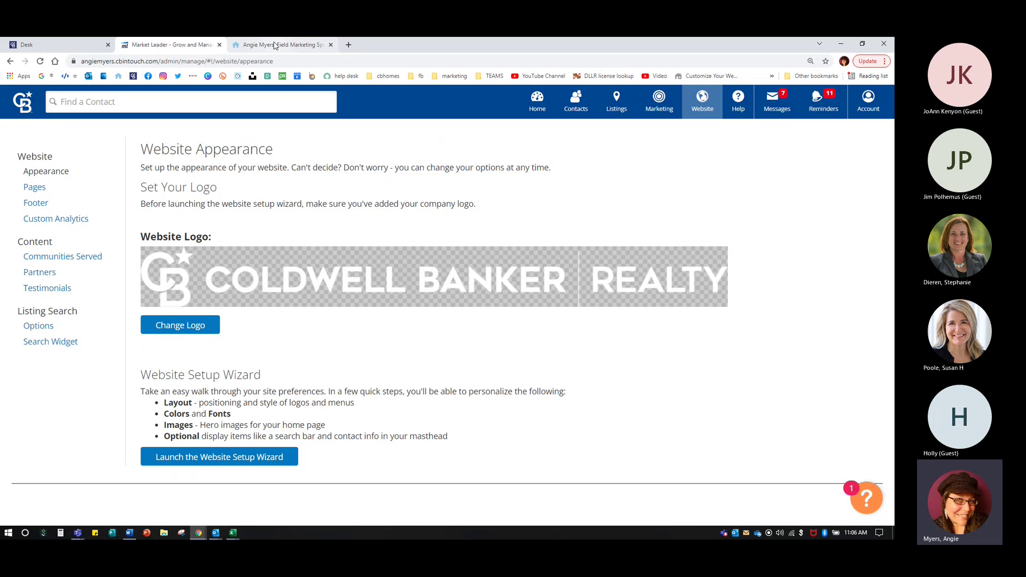
click(274, 45)
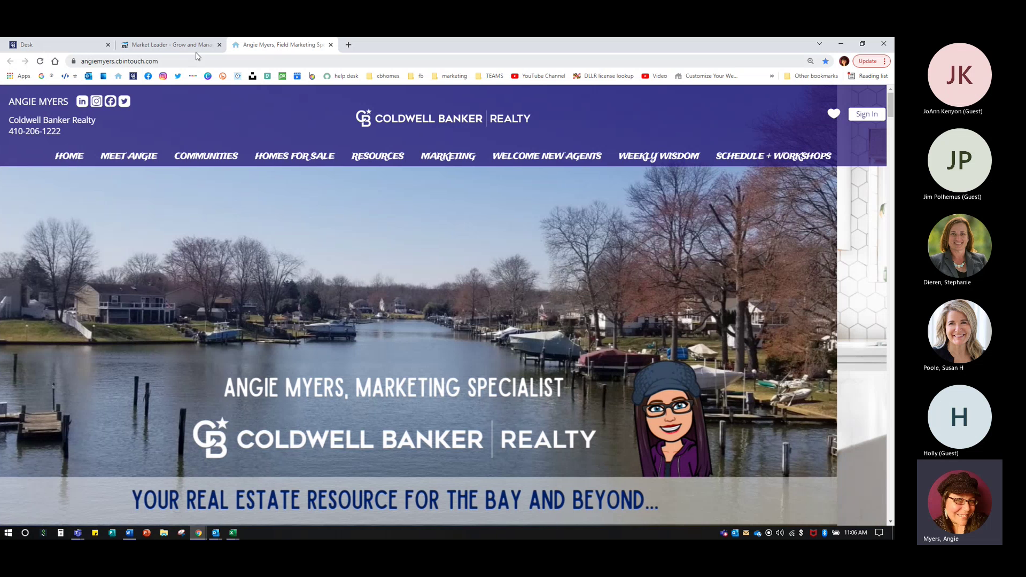
- Switch back to the Market Leader tab with the Website Appearance settings
click(193, 45)
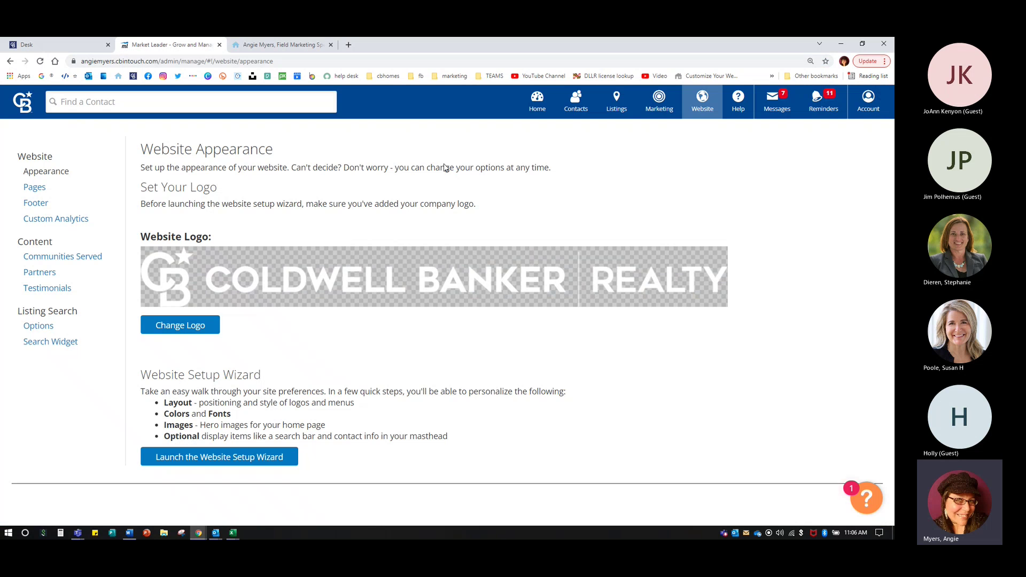
- Change the website logo to the white horizontal Coldwell Banker Realty logo and launch the Setup Wizard
click(171, 326)
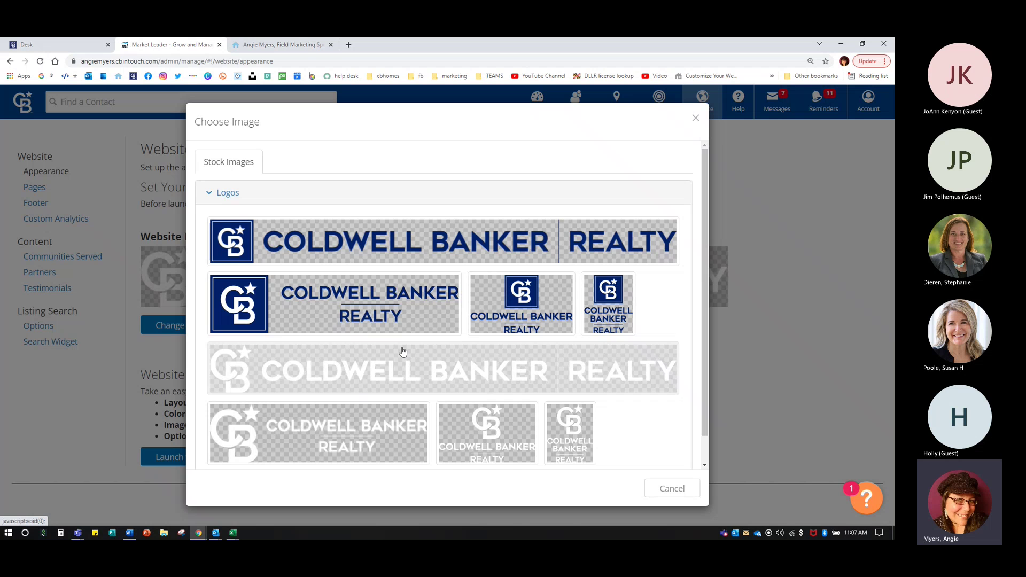
click(594, 367)
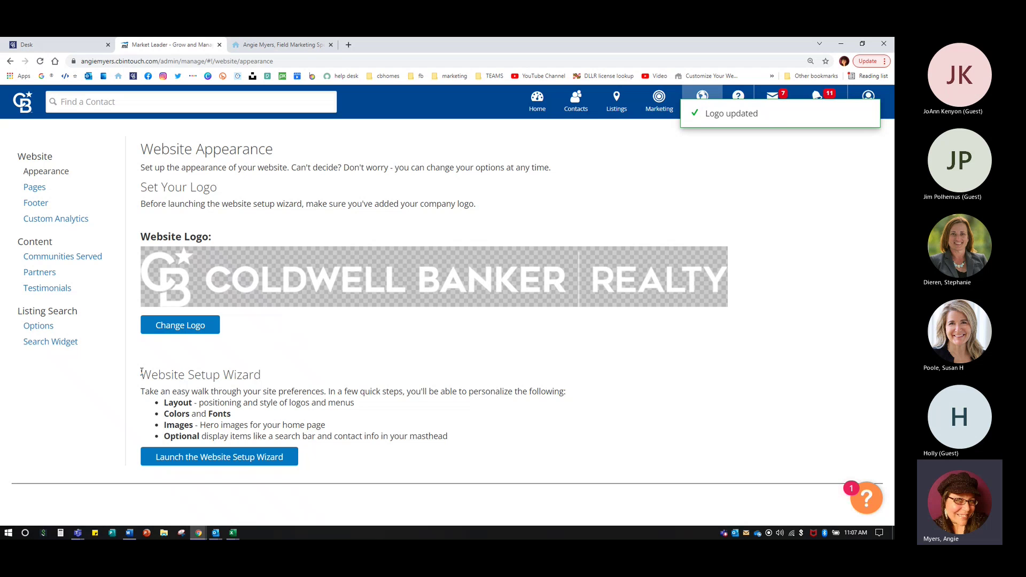
triple_click(205, 372)
click(293, 381)
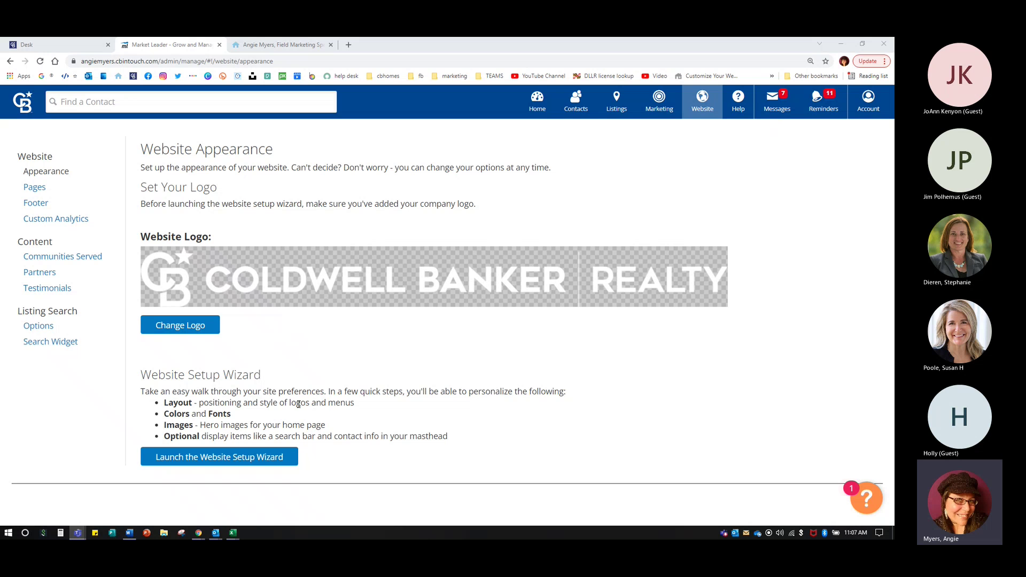
click(203, 461)
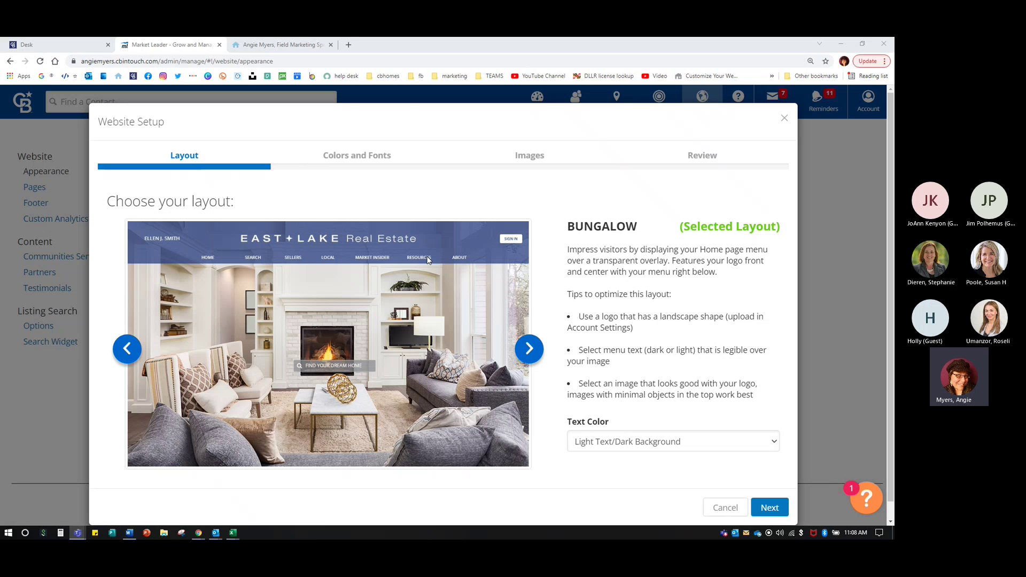
click(277, 43)
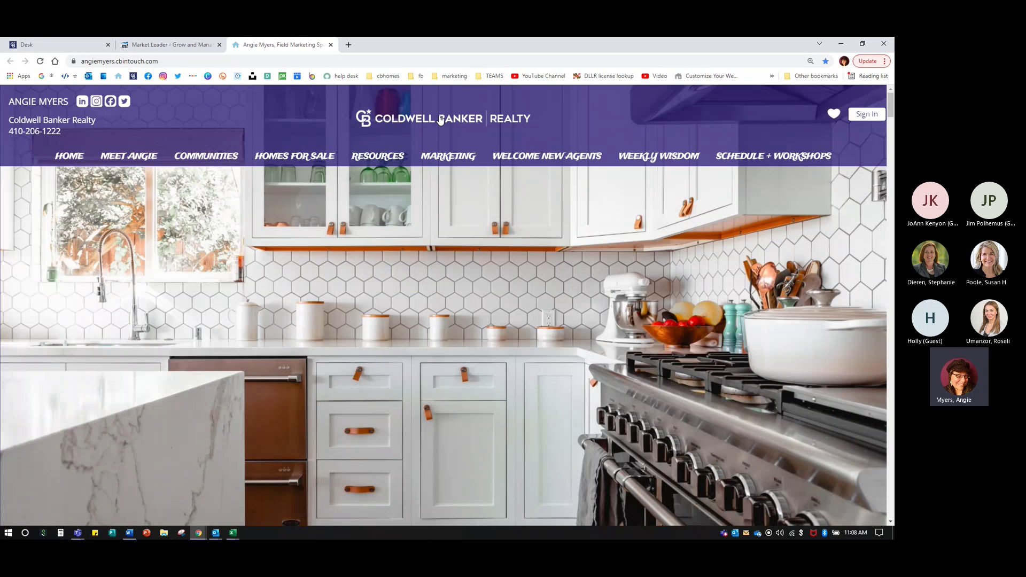
key(ctrl+shift+Tab)
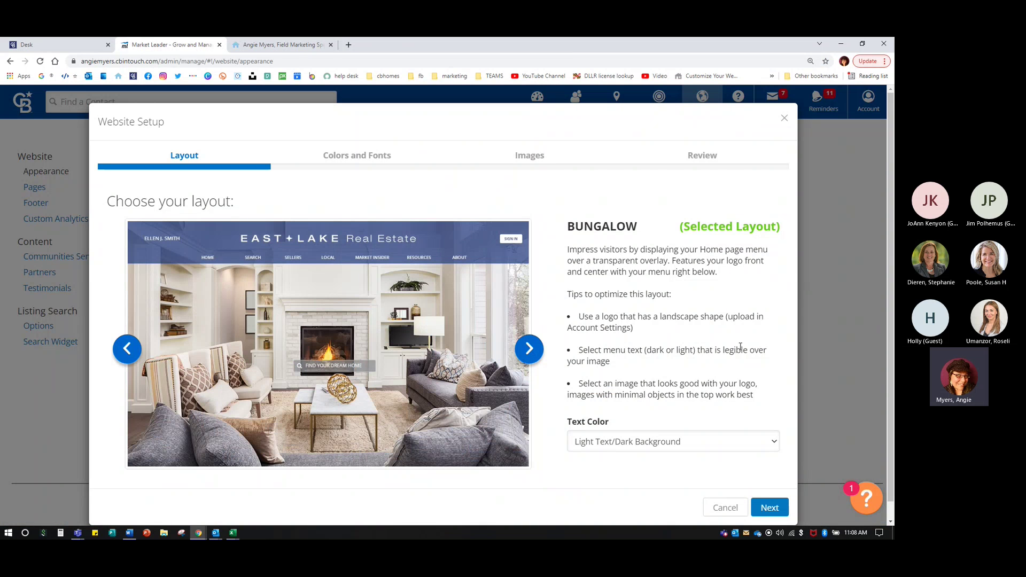
drag(730, 315, 740, 328)
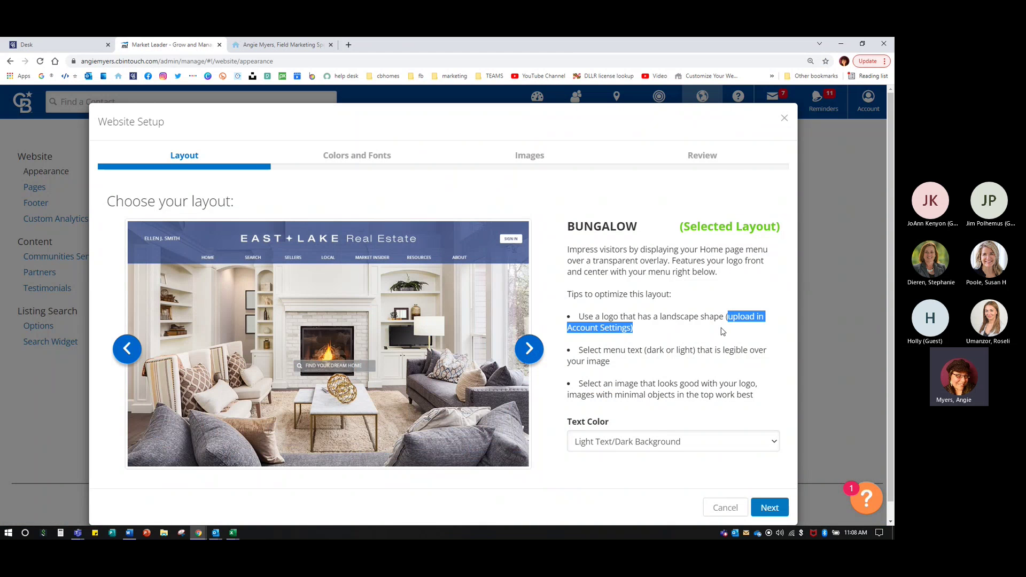
click(722, 331)
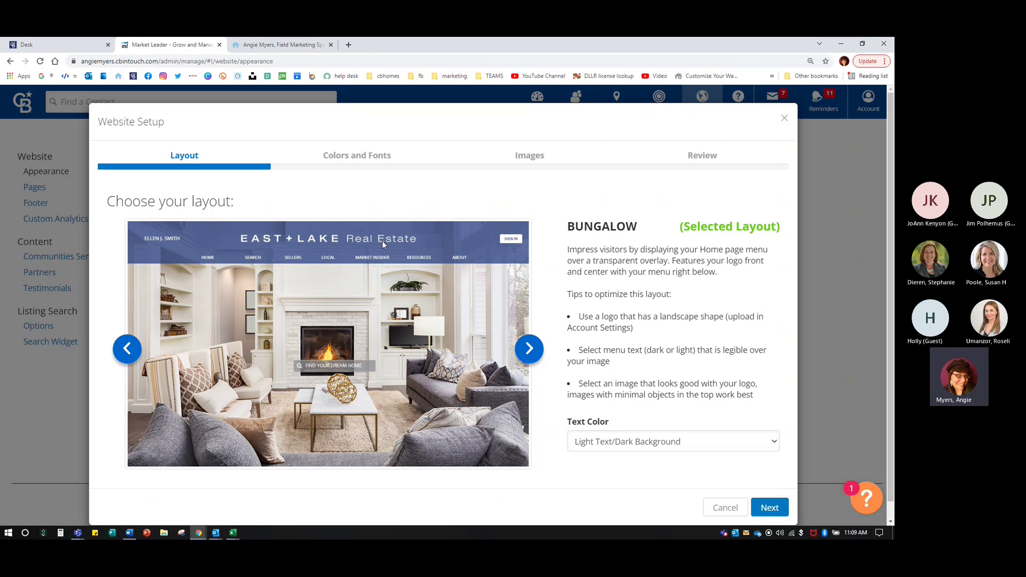
- Set Bungalow's text color to Light Text/Dark Background, then preview the Tudor layout
click(584, 447)
click(585, 447)
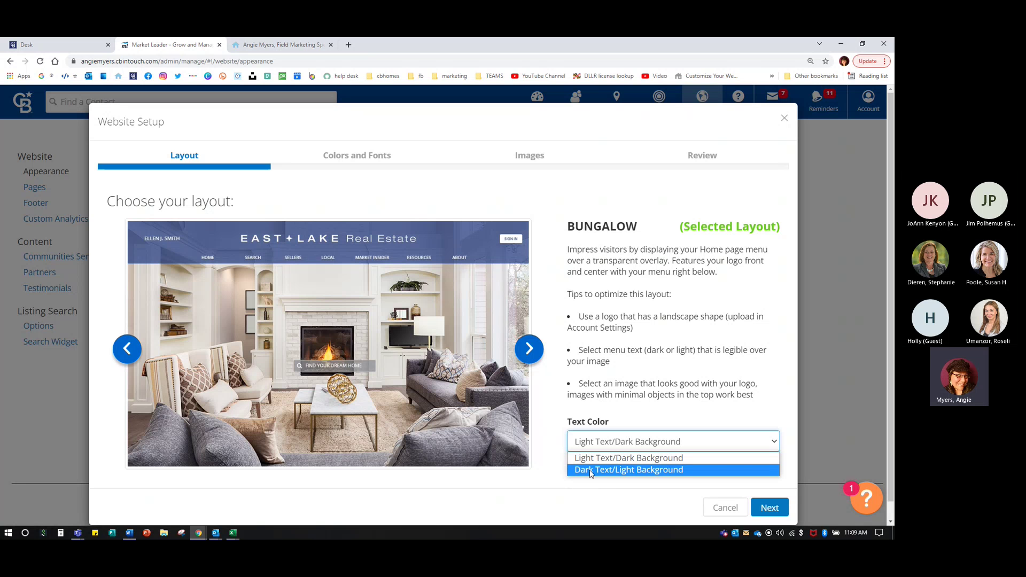
click(589, 470)
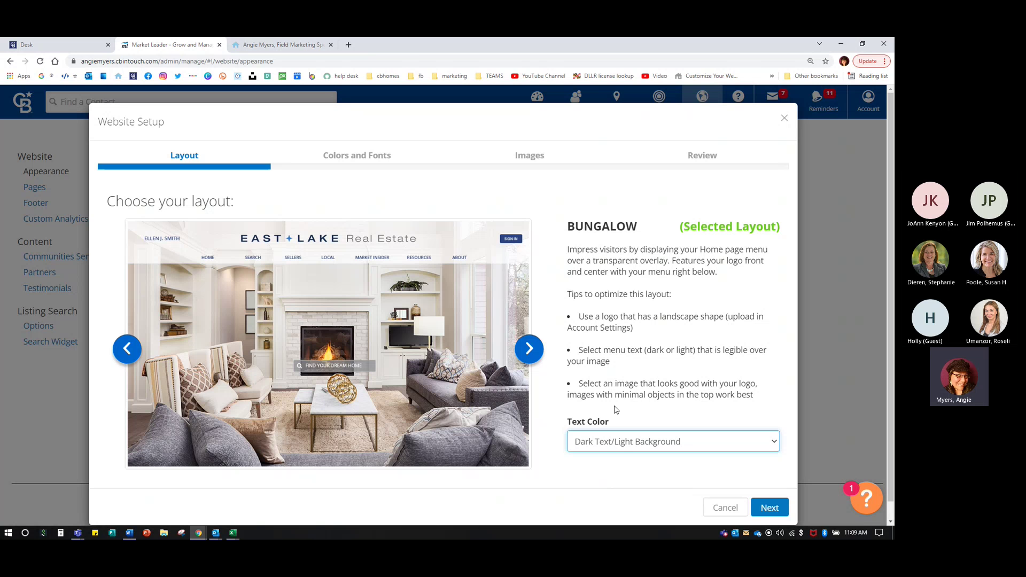
click(604, 446)
click(603, 459)
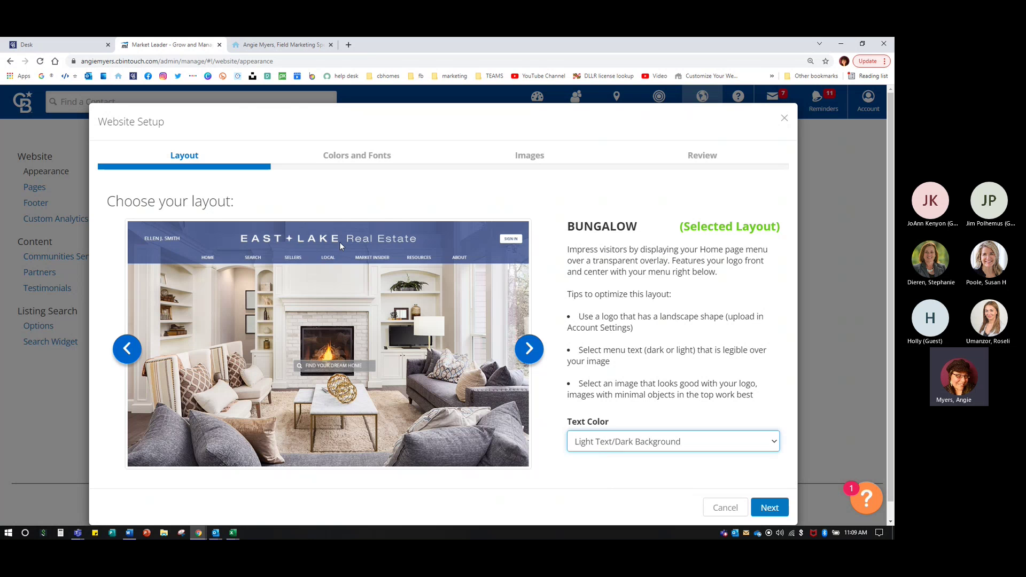
click(530, 348)
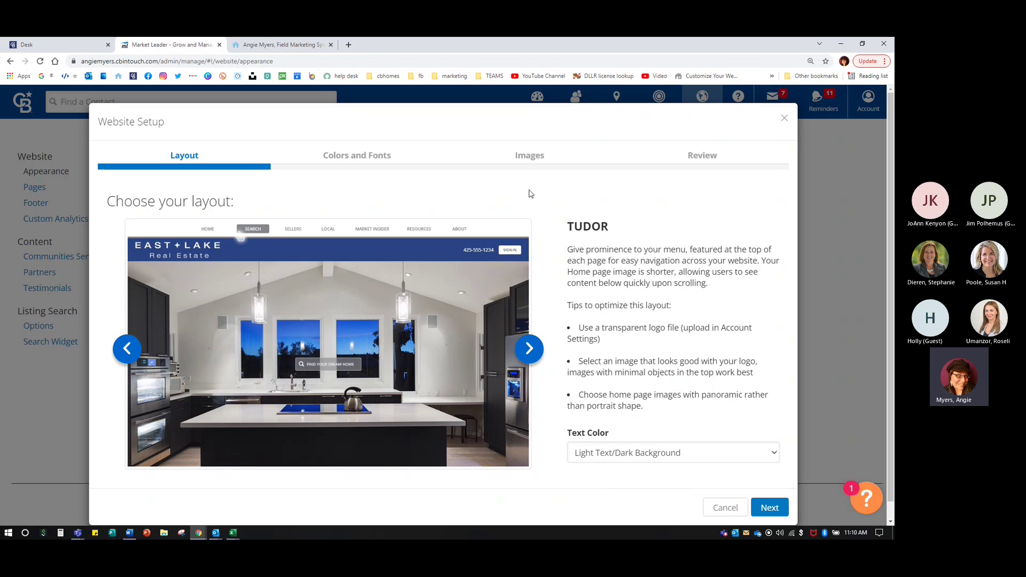
click(584, 455)
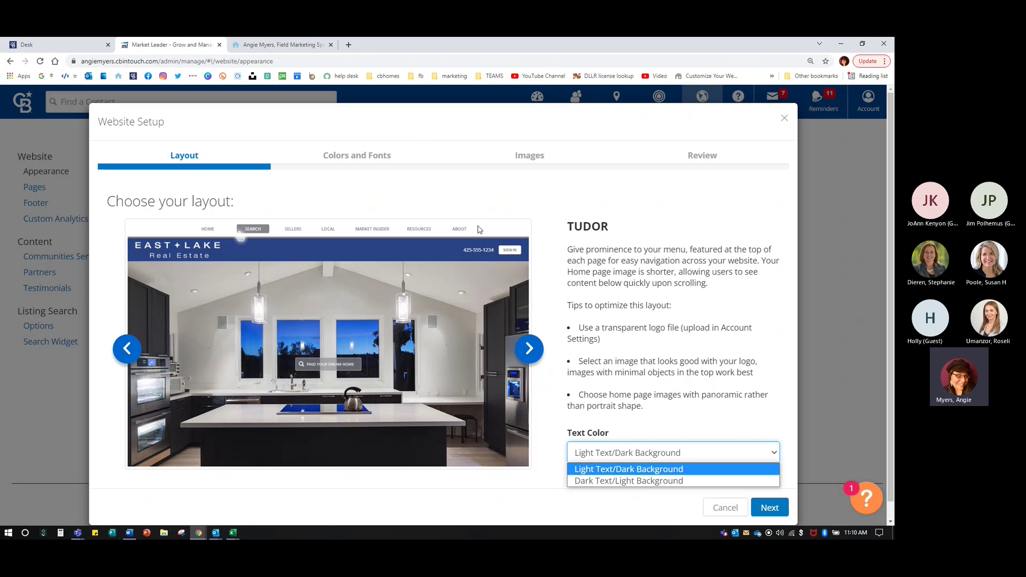
- Try dark text on Tudor, then switch it back to Light Text/Dark Background
click(657, 482)
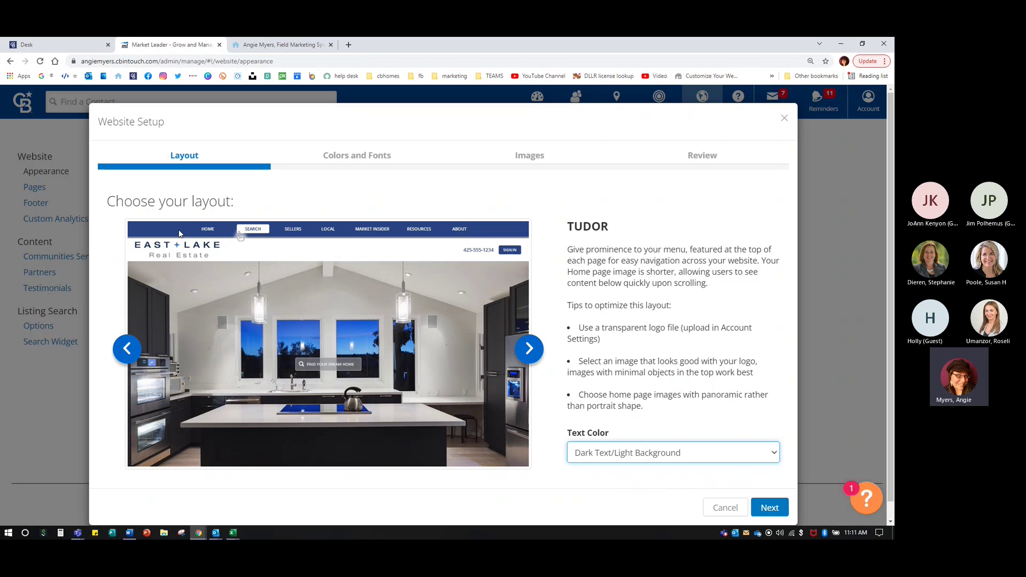
click(587, 452)
click(589, 469)
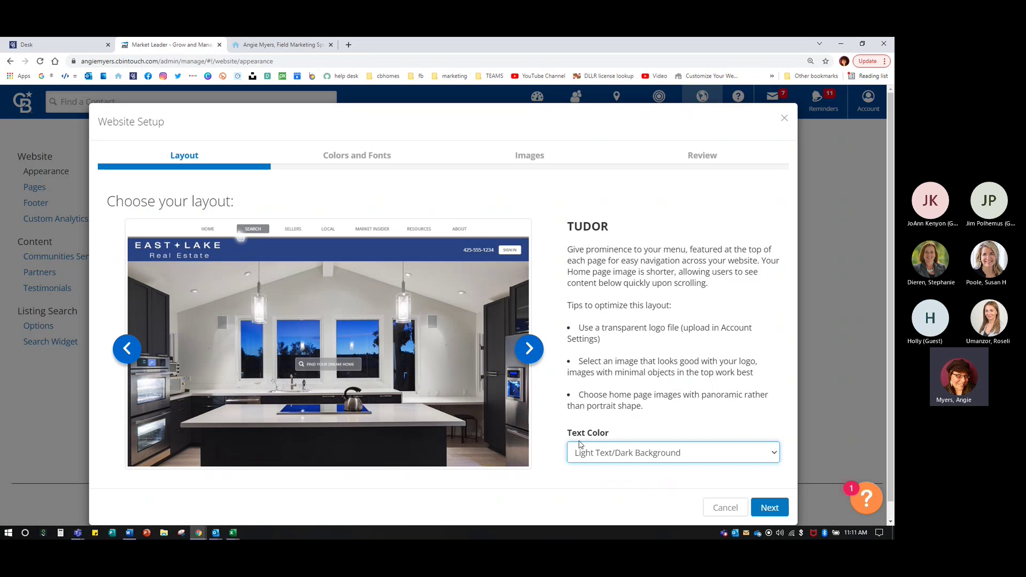
- Try dark text on the Villa layout, revert to light-on-dark, and return to Bungalow
click(534, 342)
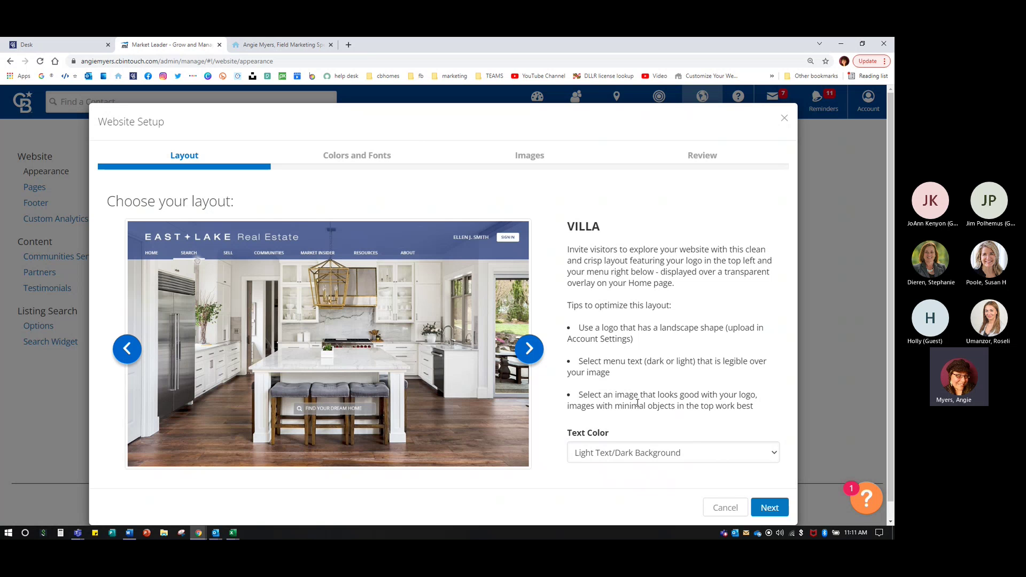
click(611, 454)
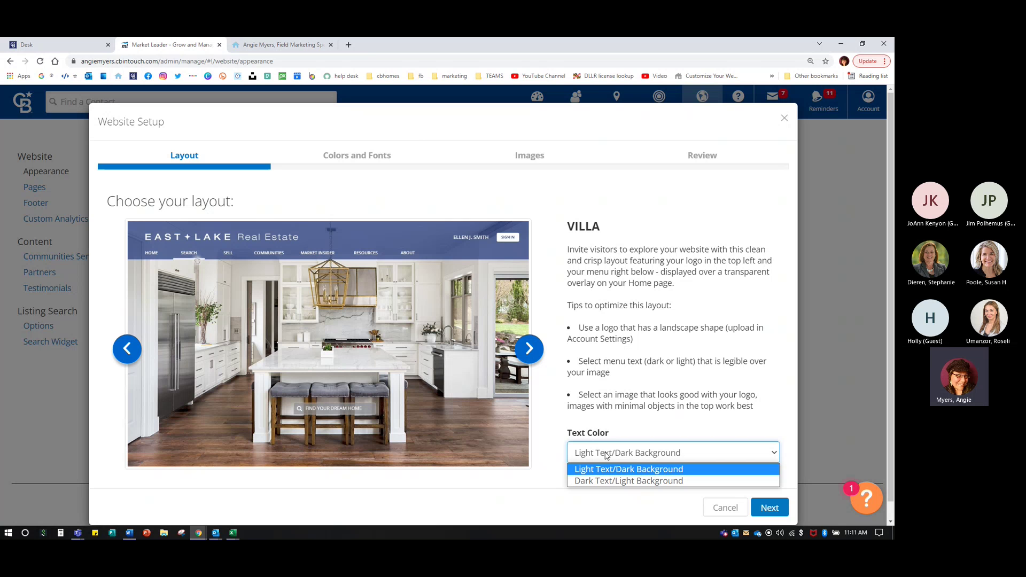
click(607, 482)
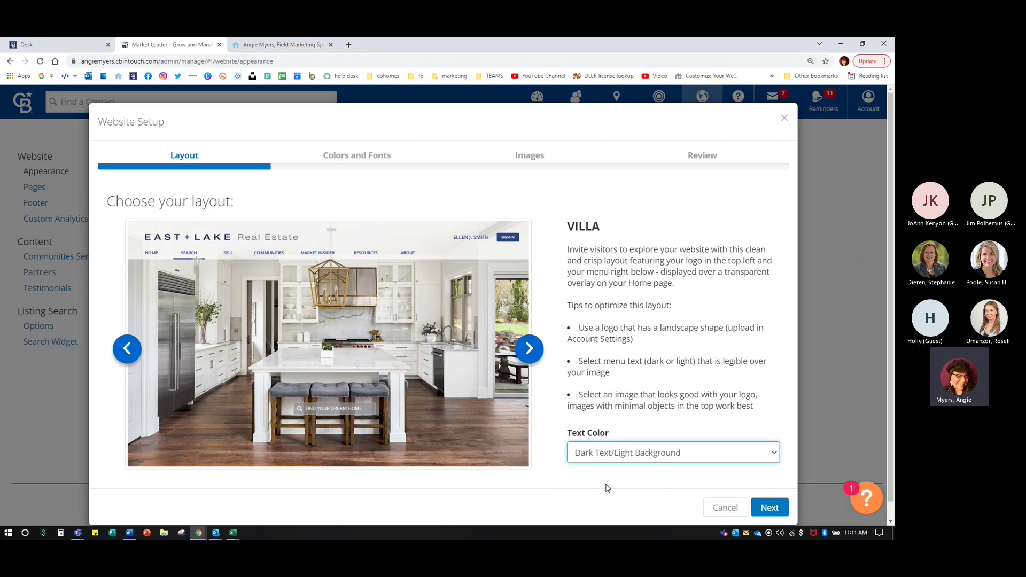
click(617, 461)
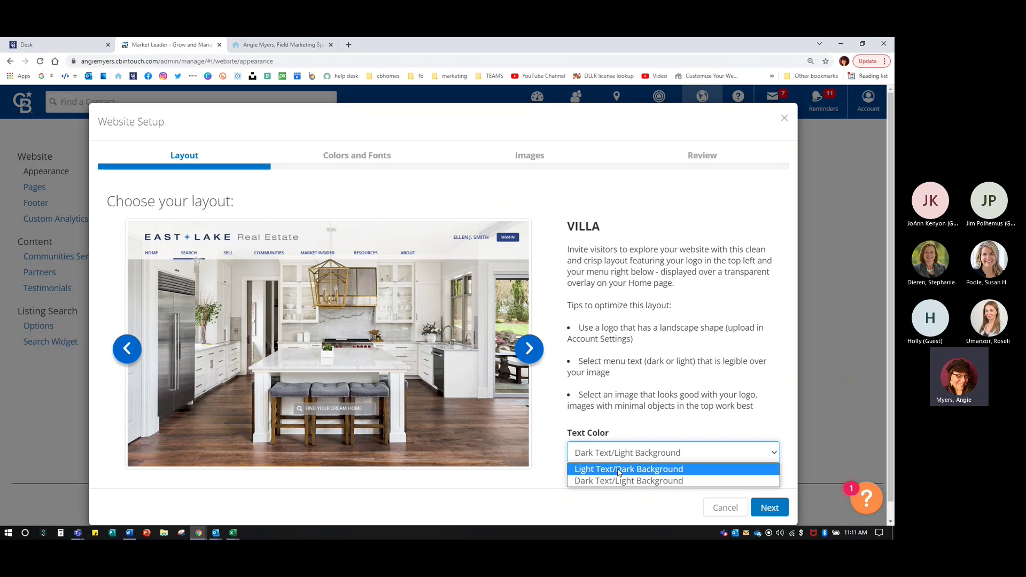
click(615, 467)
click(526, 348)
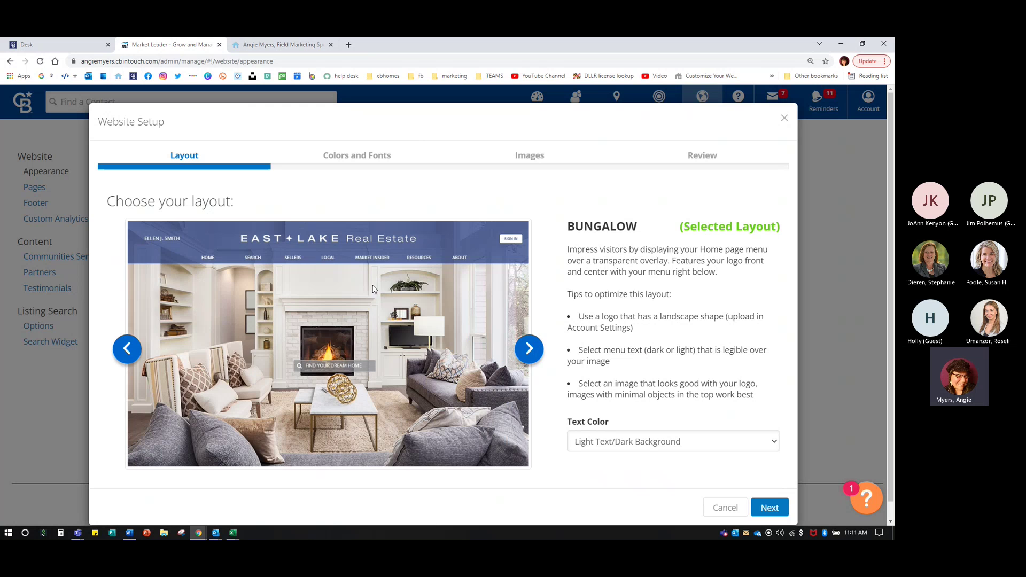
click(729, 228)
- Advance the setup wizard past Layout to the Colors and Fonts step
click(720, 231)
click(769, 512)
click(772, 508)
click(773, 508)
click(772, 507)
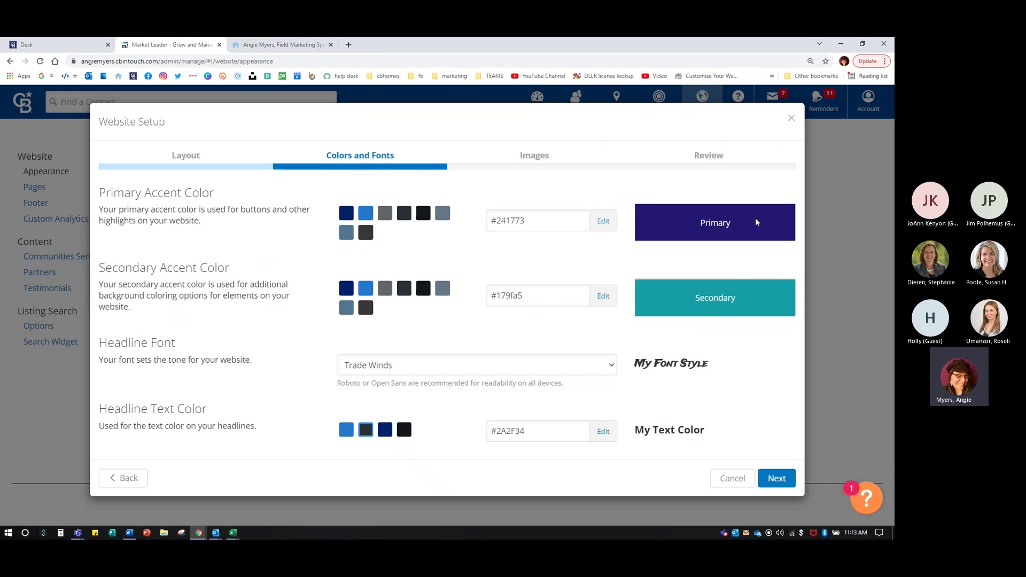
drag(682, 253, 692, 229)
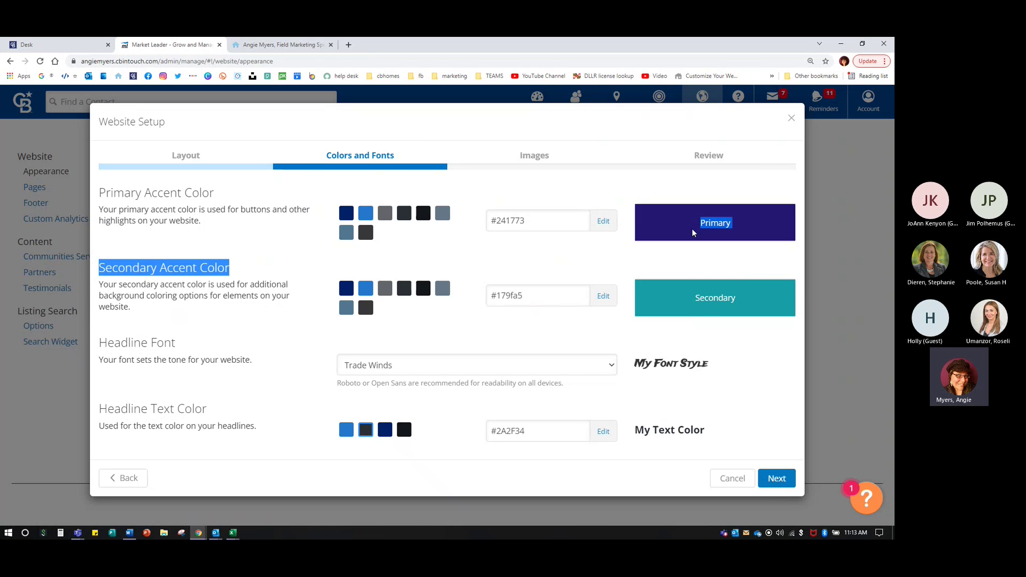
click(655, 186)
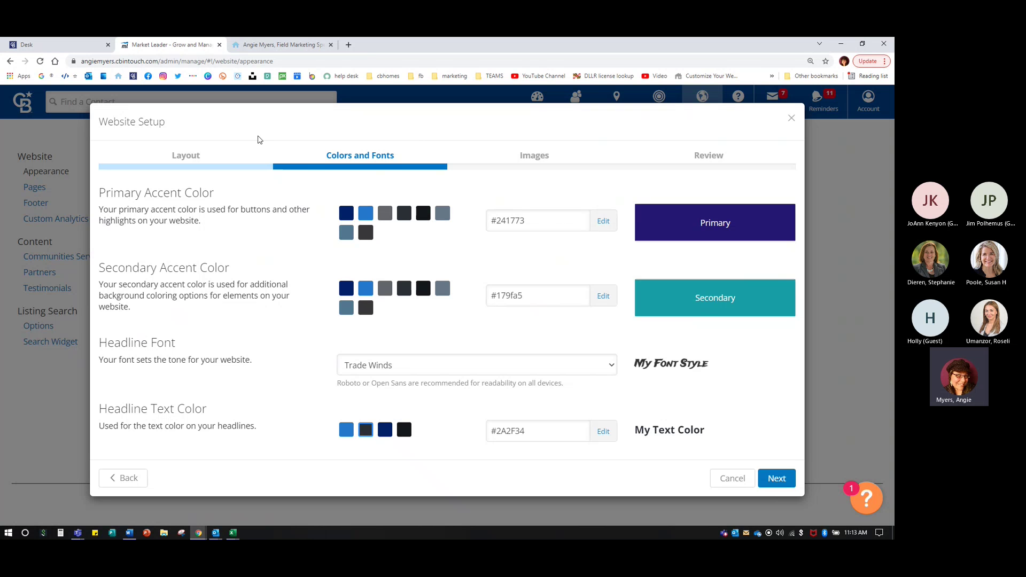
- Open BrandSrv from the Desk apps page and open Resources > Guidelines > Full Brand Guidelines
click(65, 45)
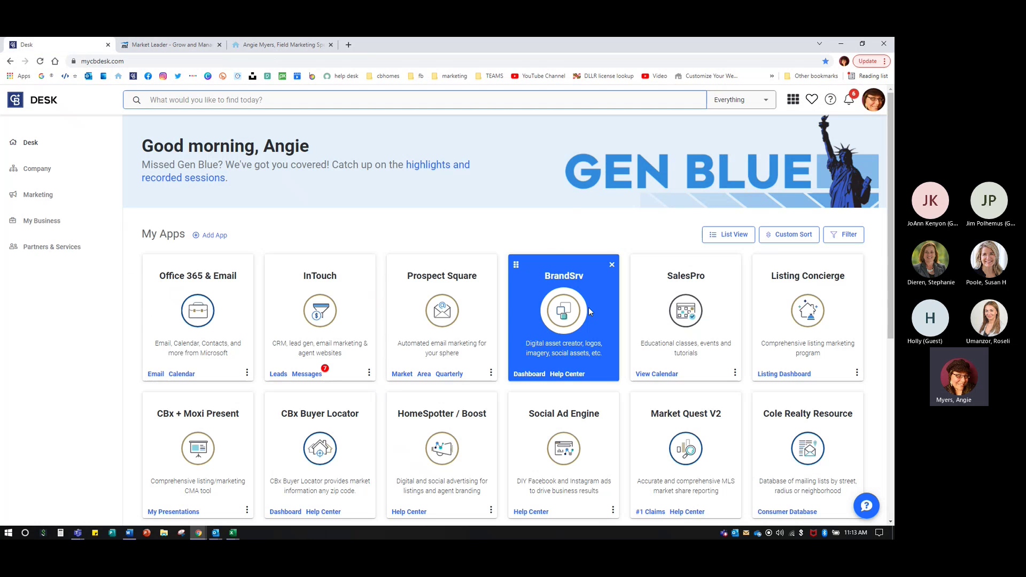
click(563, 307)
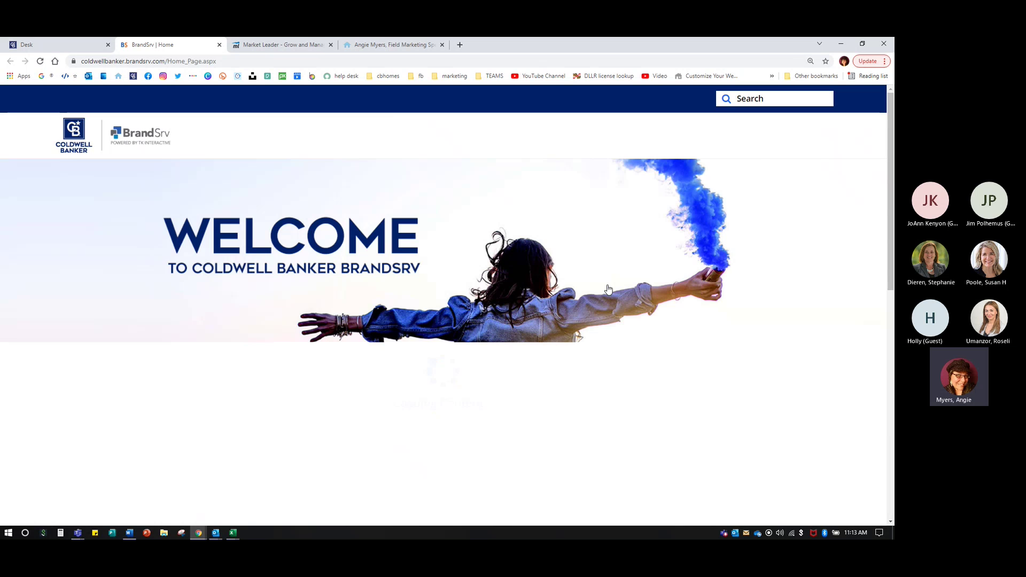
mouse_move(798, 134)
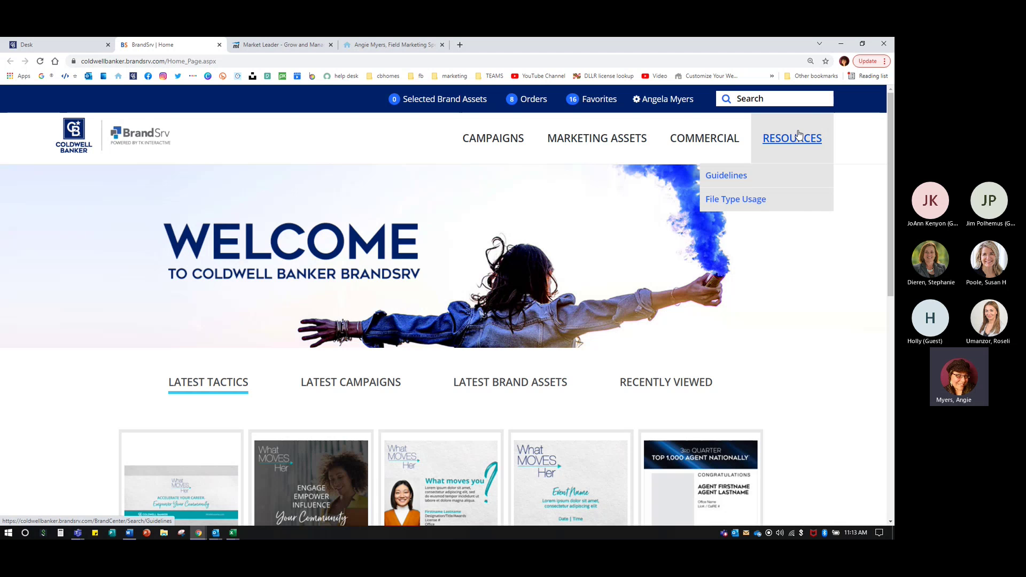
click(726, 175)
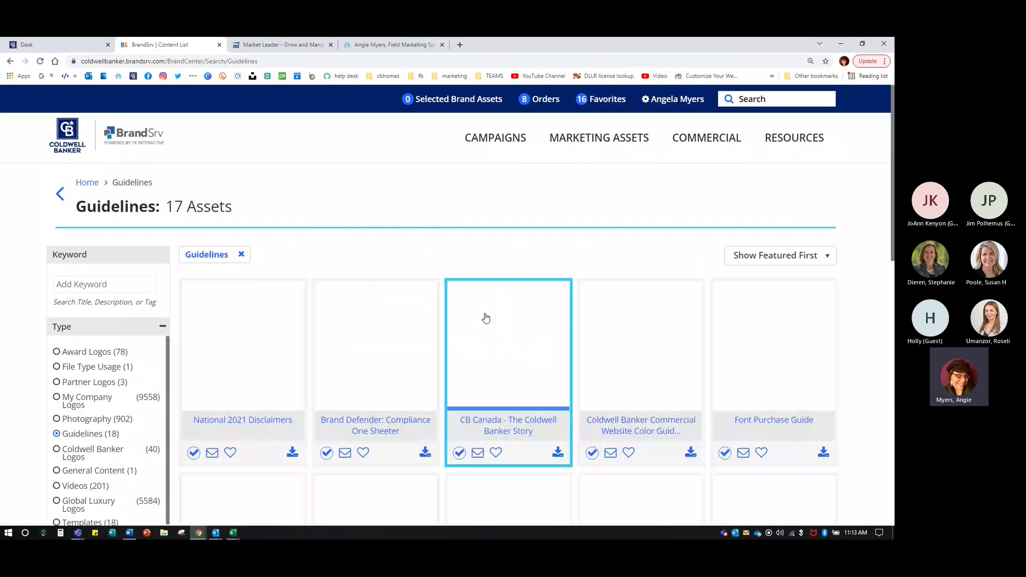
scroll(464, 380, down, 2)
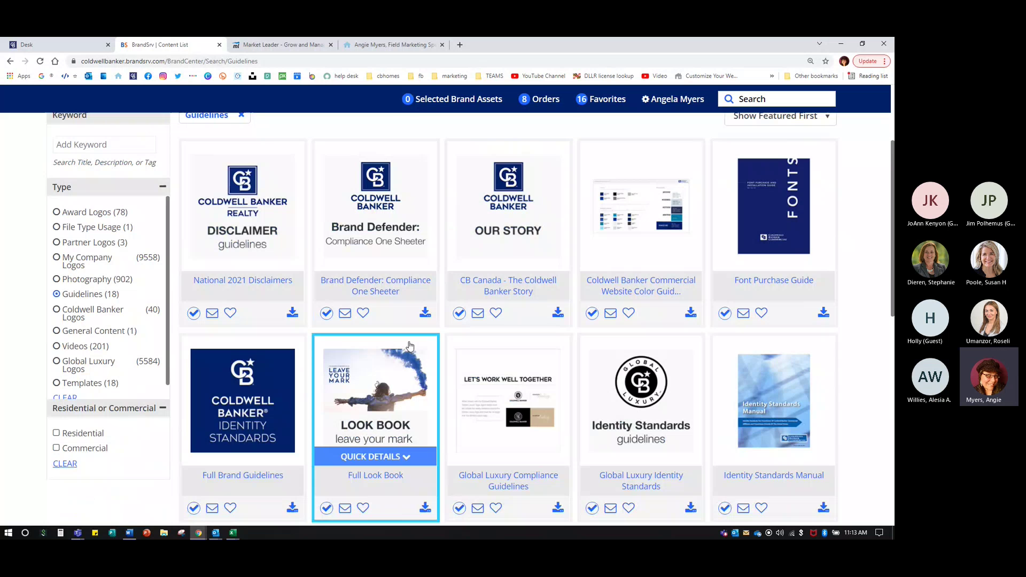
scroll(209, 384, down, 2)
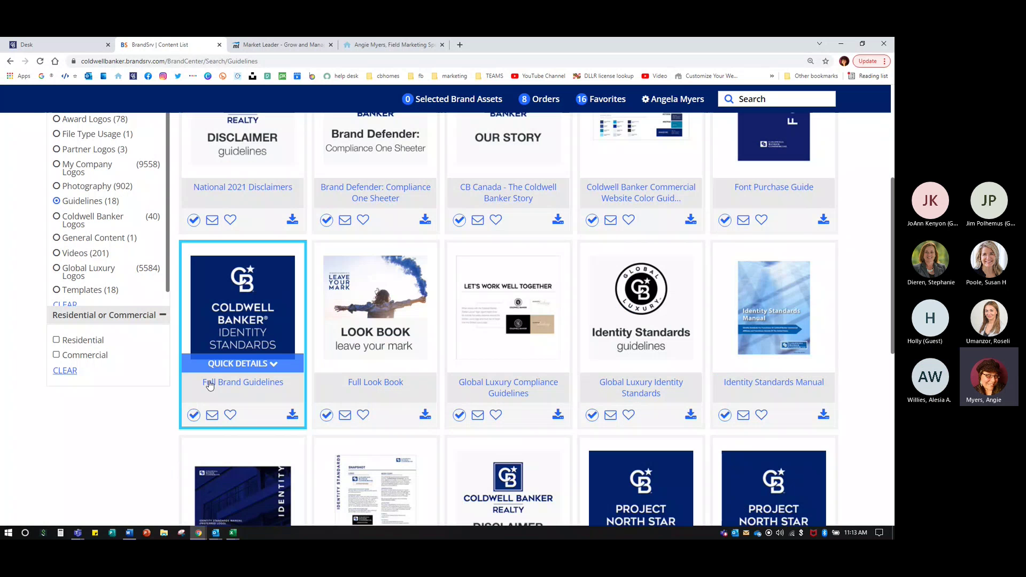
click(210, 383)
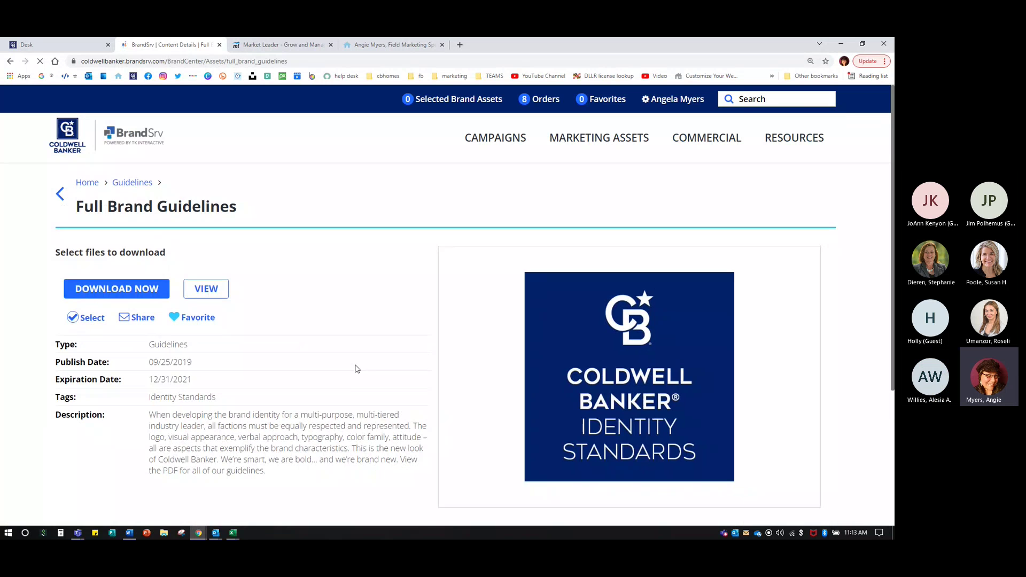
- Open the Full Brand Guidelines PDF at the page 17 colour palette, showing Coldwell Banker Blue #012169
click(201, 289)
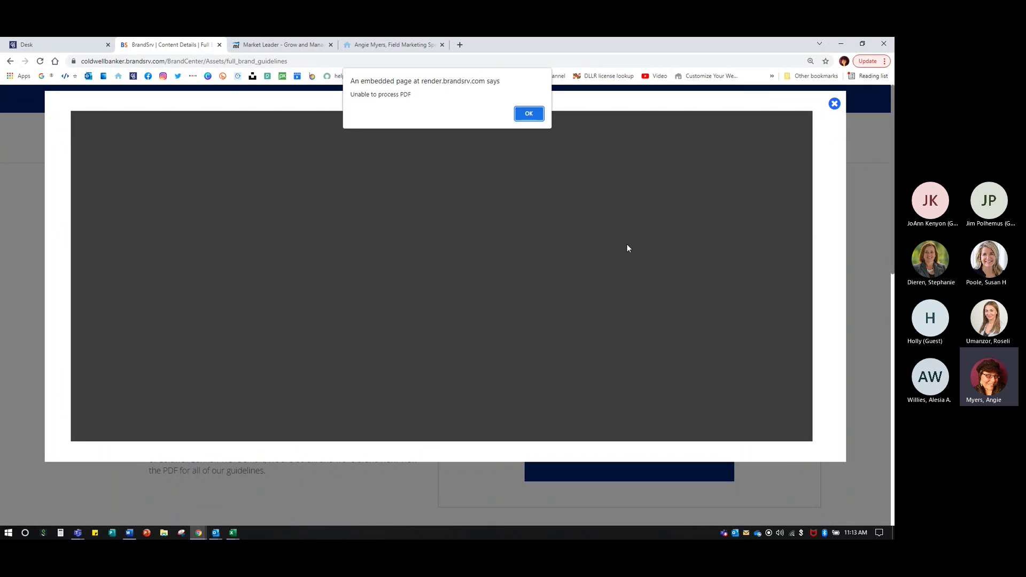
click(530, 115)
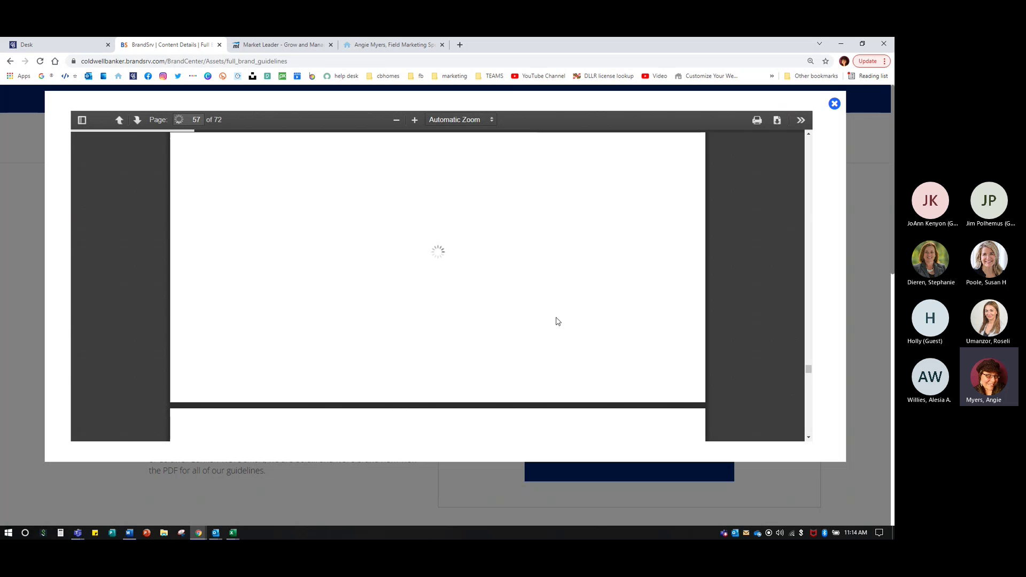
scroll(344, 263, up, 15)
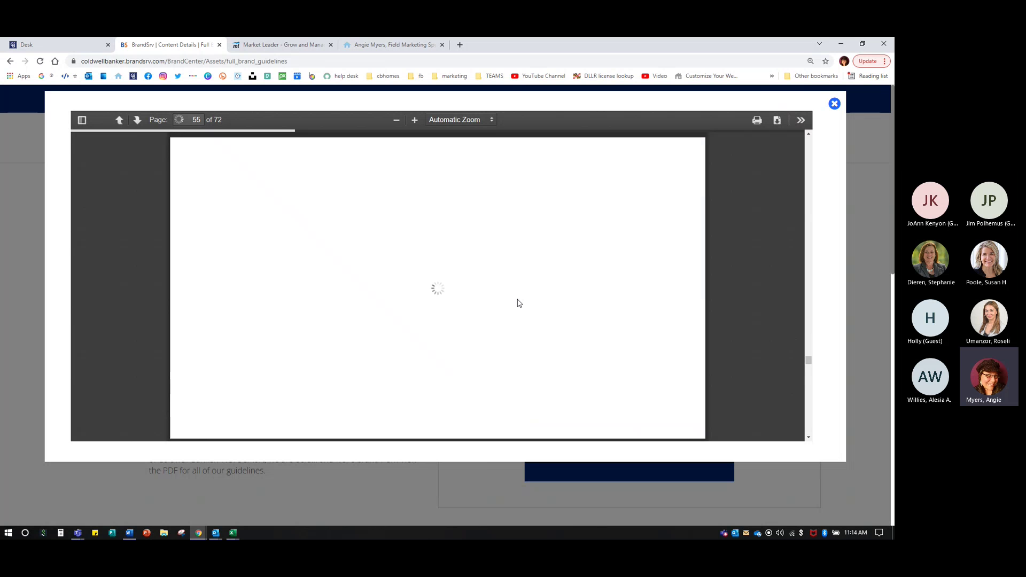
scroll(540, 298, up, 20)
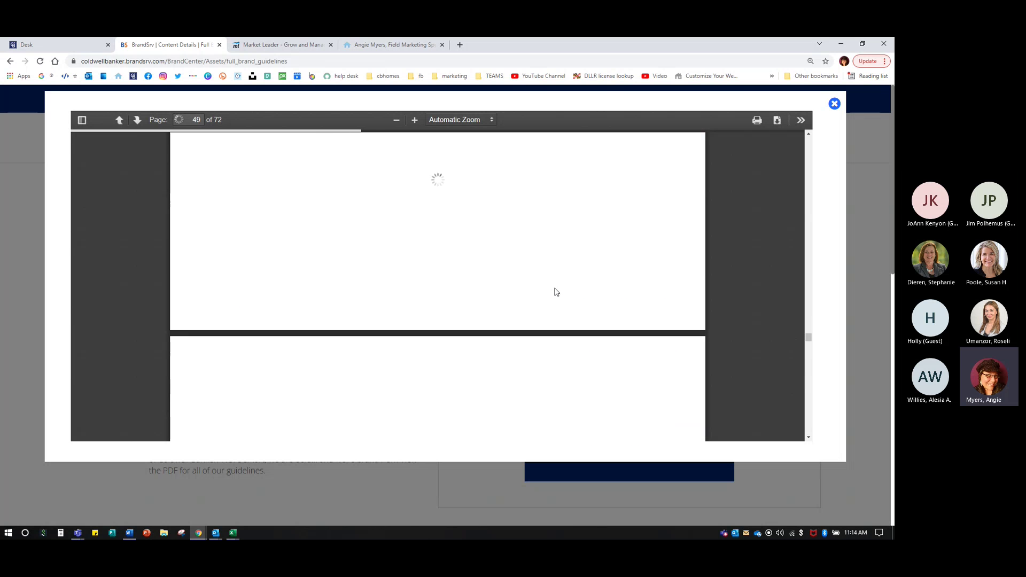
scroll(570, 288, up, 15)
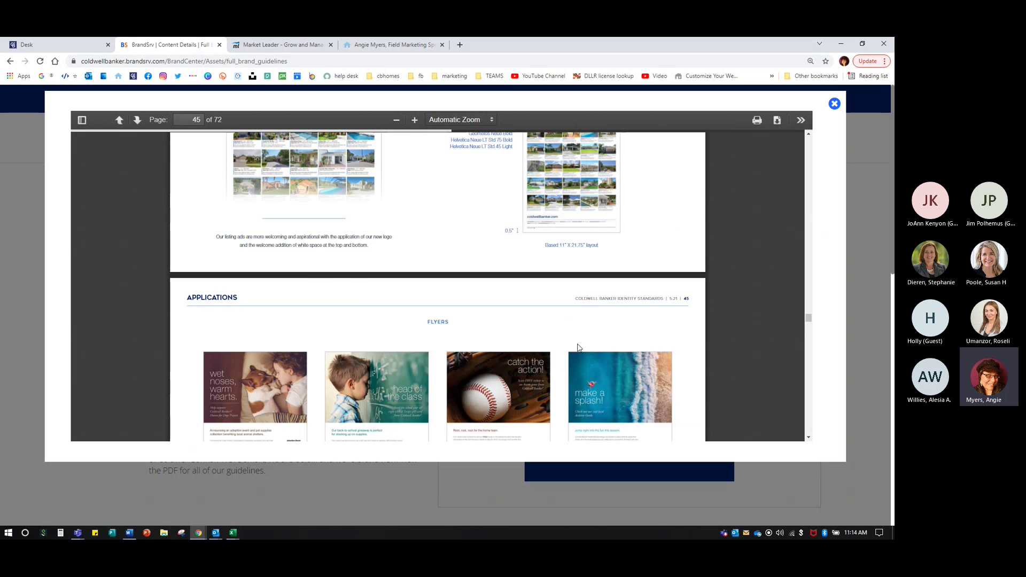
scroll(609, 320, up, 20)
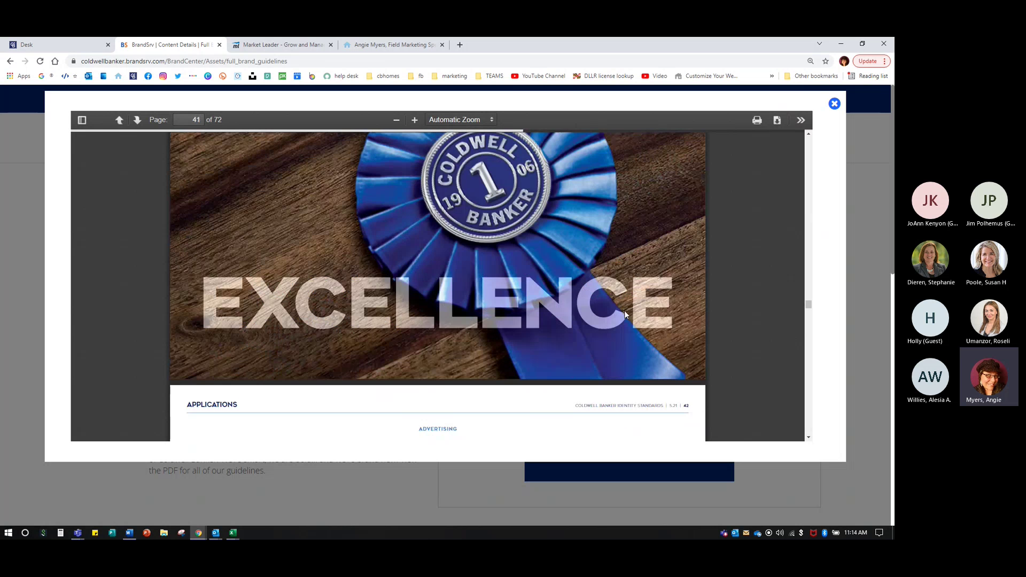
scroll(608, 318, up, 15)
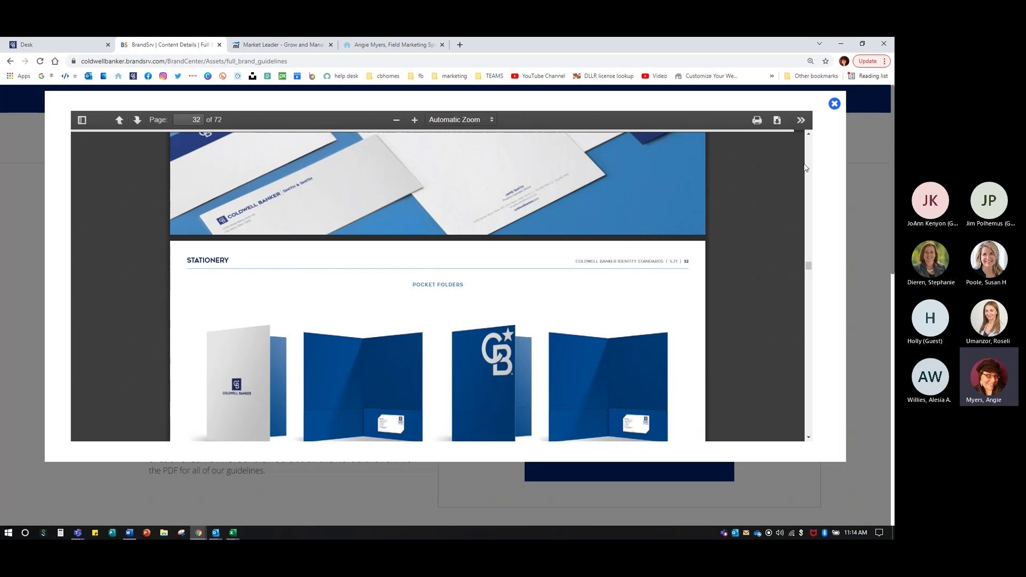
scroll(806, 167, up, 8)
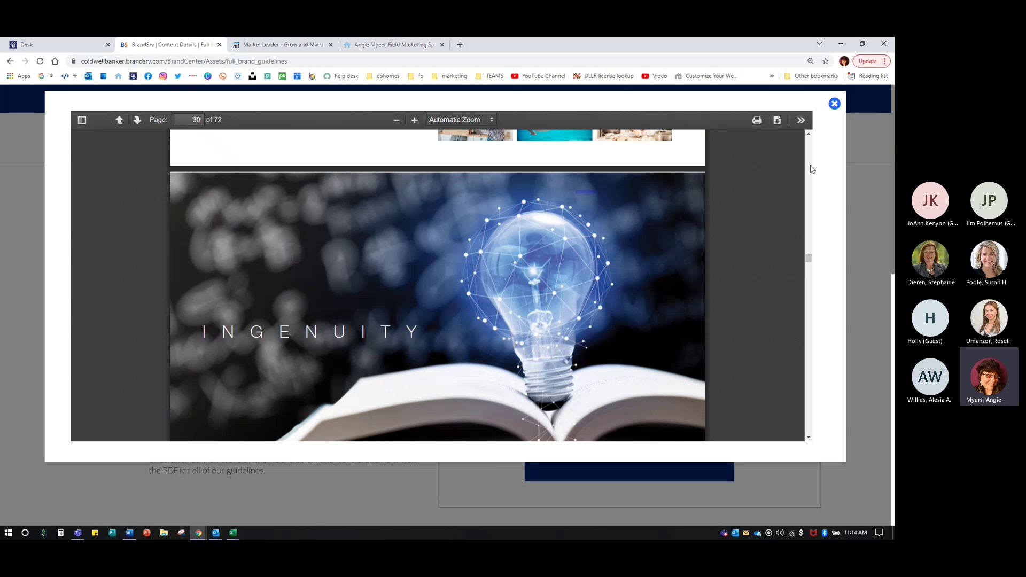
scroll(811, 169, up, 18)
scroll(811, 169, up, 20)
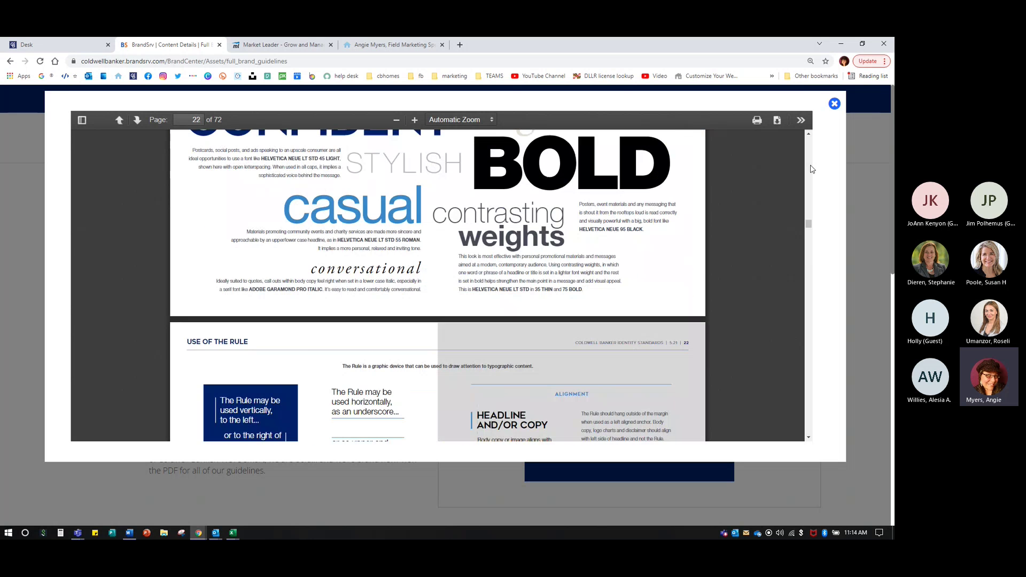
scroll(406, 315, down, 2)
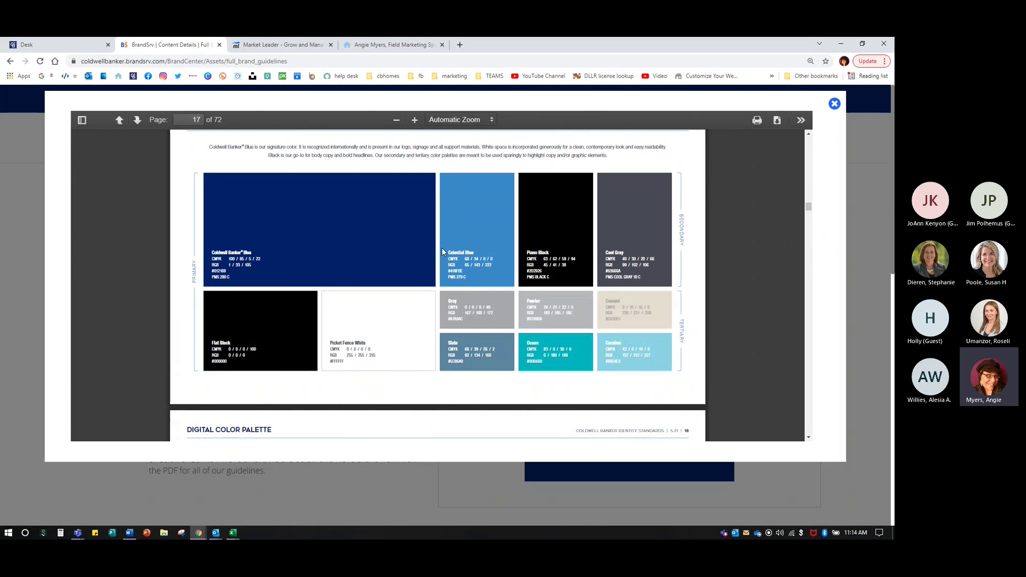
scroll(441, 248, up, 3)
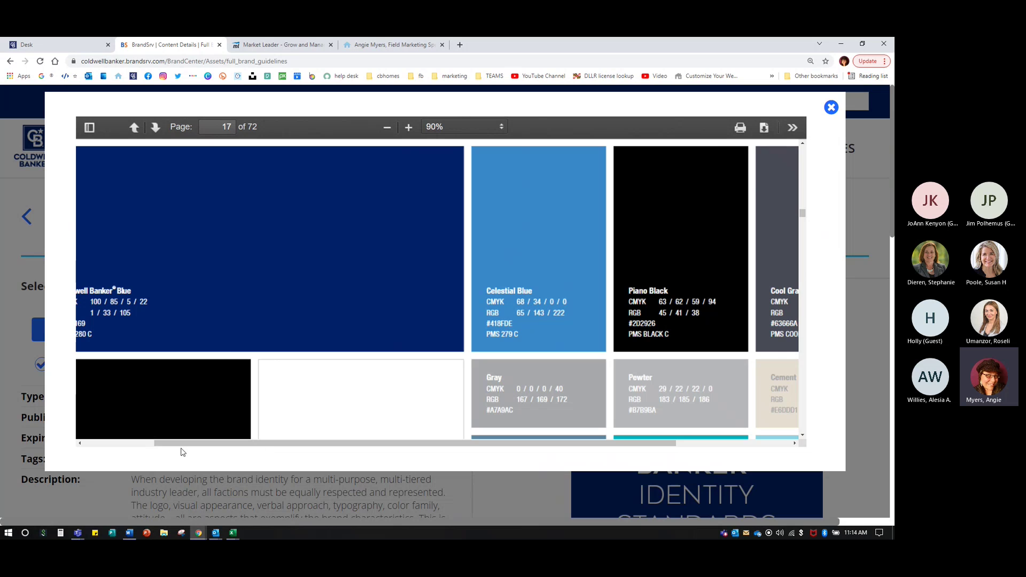
scroll(135, 451, left, 3)
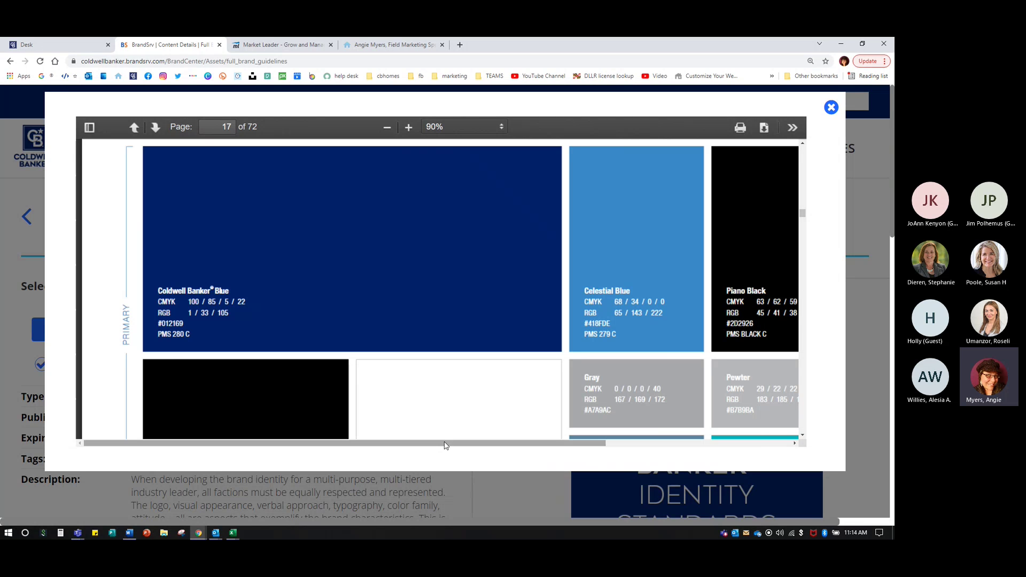
- Copy the Ocean swatch's hex code 00B4BD from the brand guidelines colour page
click(296, 42)
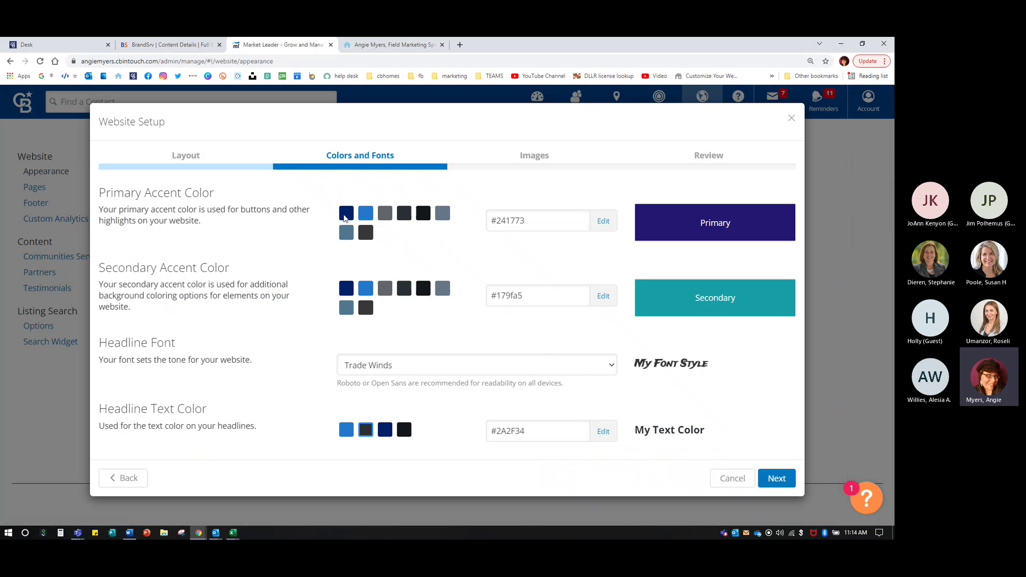
click(172, 42)
drag(572, 451, 779, 453)
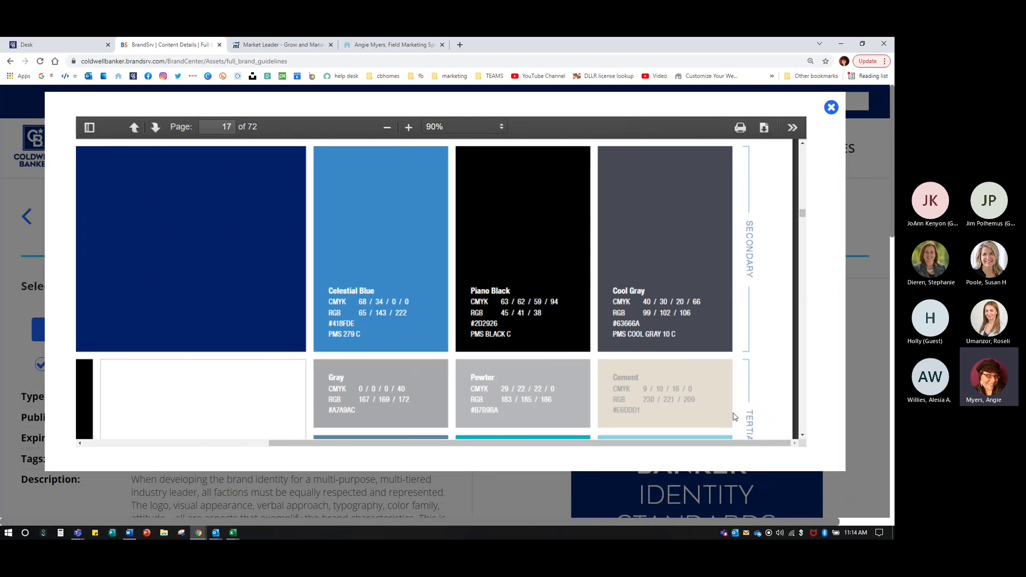
mouse_move(801, 212)
mouse_down()
mouse_move(804, 226)
mouse_move(802, 213)
mouse_up()
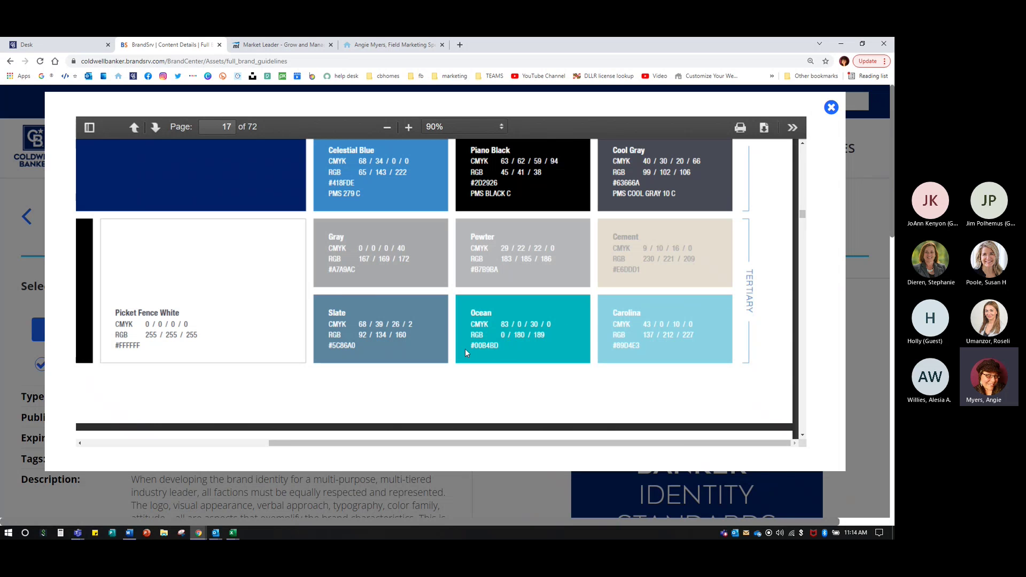
drag(475, 345, 494, 347)
right_click(495, 346)
click(528, 353)
- Paste 00B4BD into the Secondary Accent Color field, making the secondary accent #00b4bd
click(245, 43)
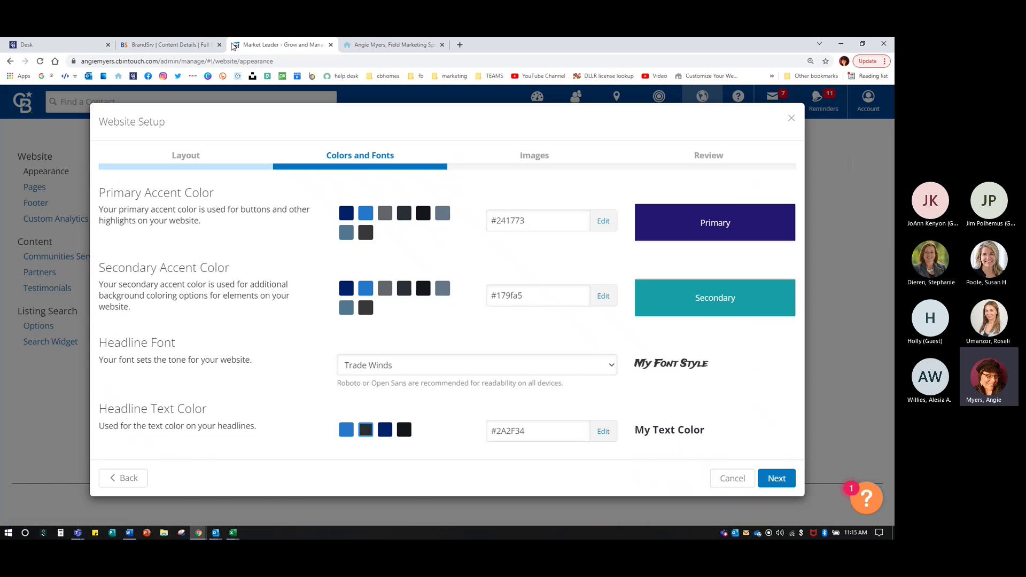
click(193, 45)
key(ctrl+Tab)
drag(520, 295, 496, 298)
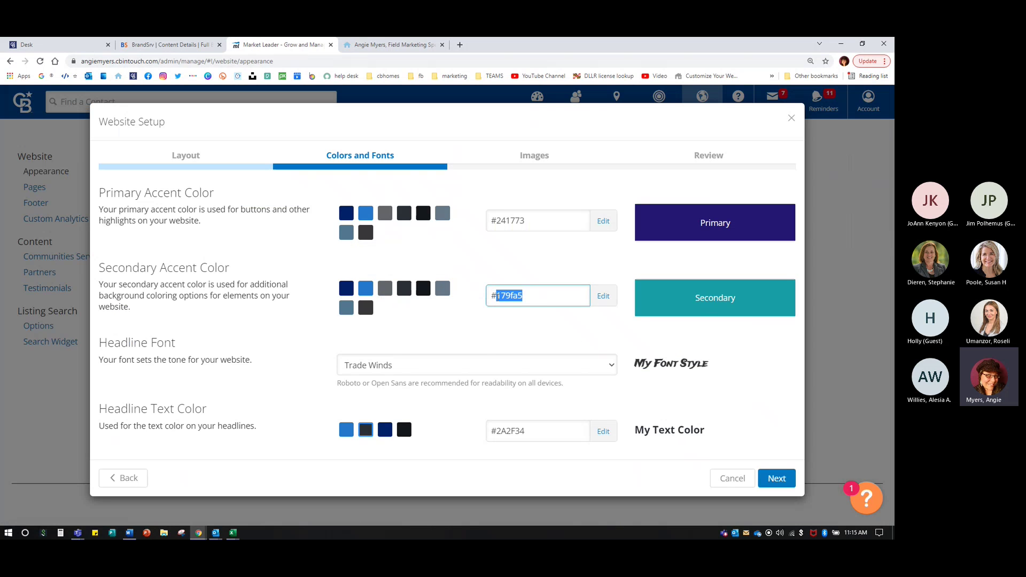
key(ctrl+v)
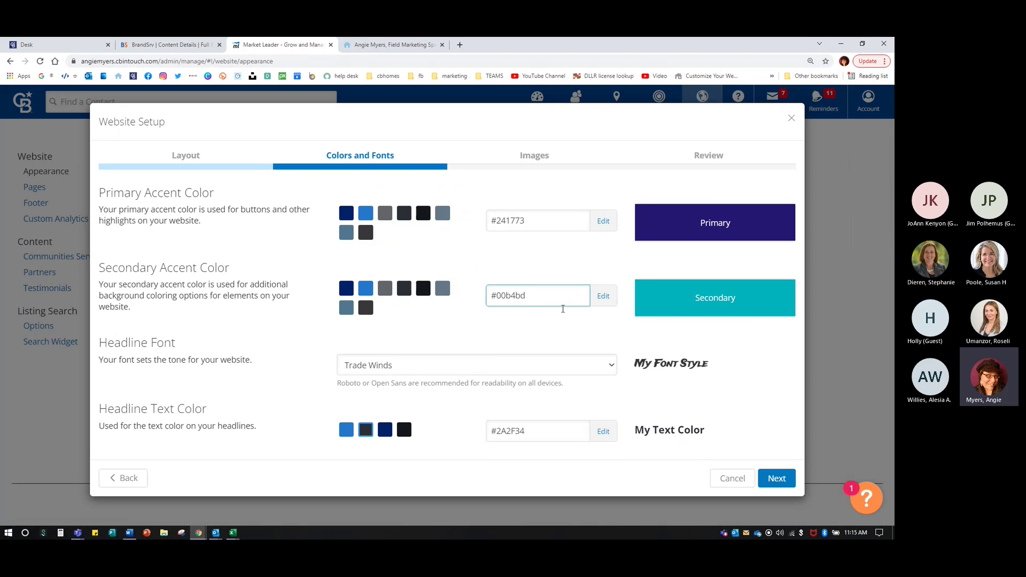
click(609, 299)
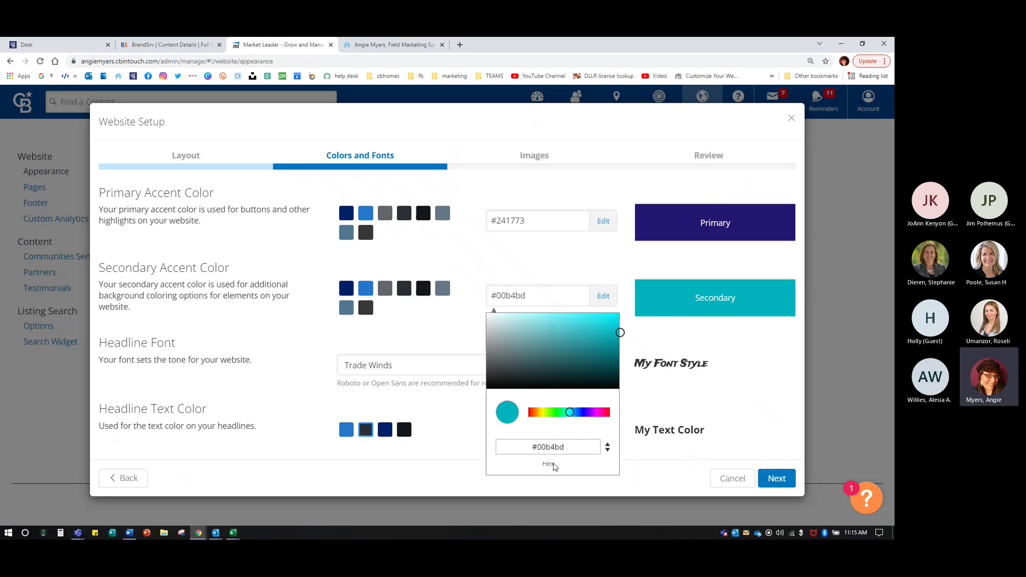
click(686, 339)
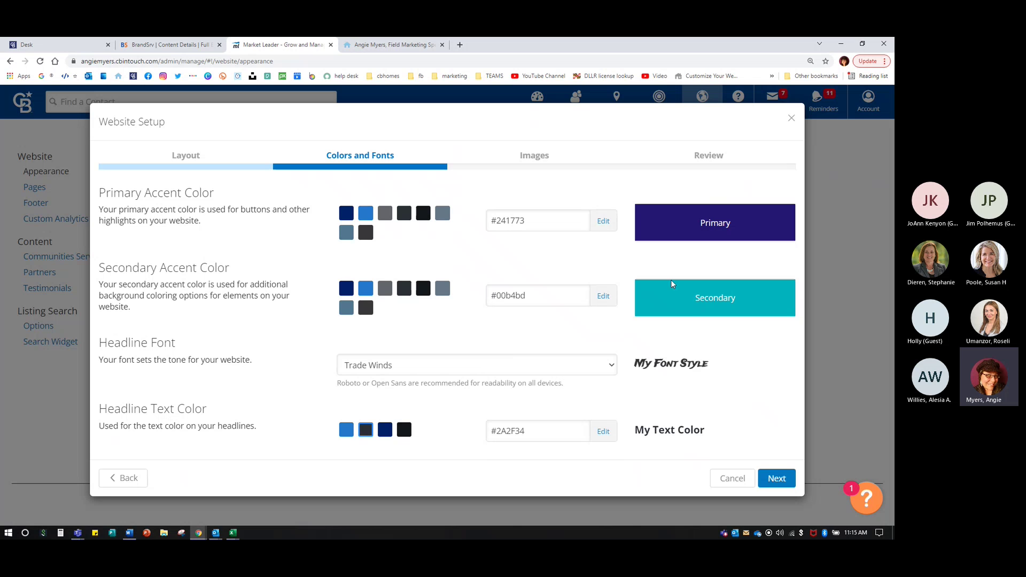
click(185, 42)
click(337, 42)
click(502, 365)
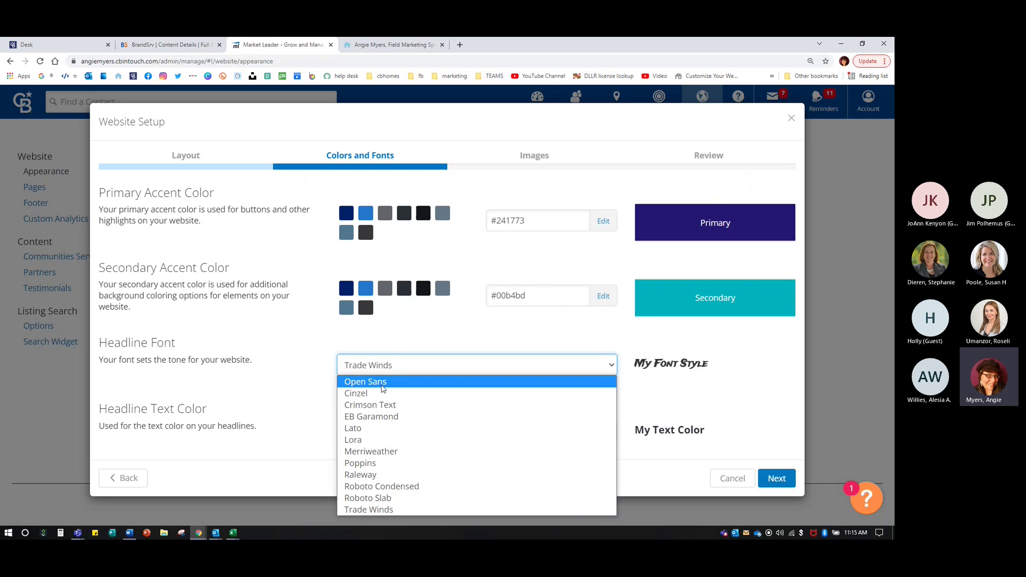
click(383, 383)
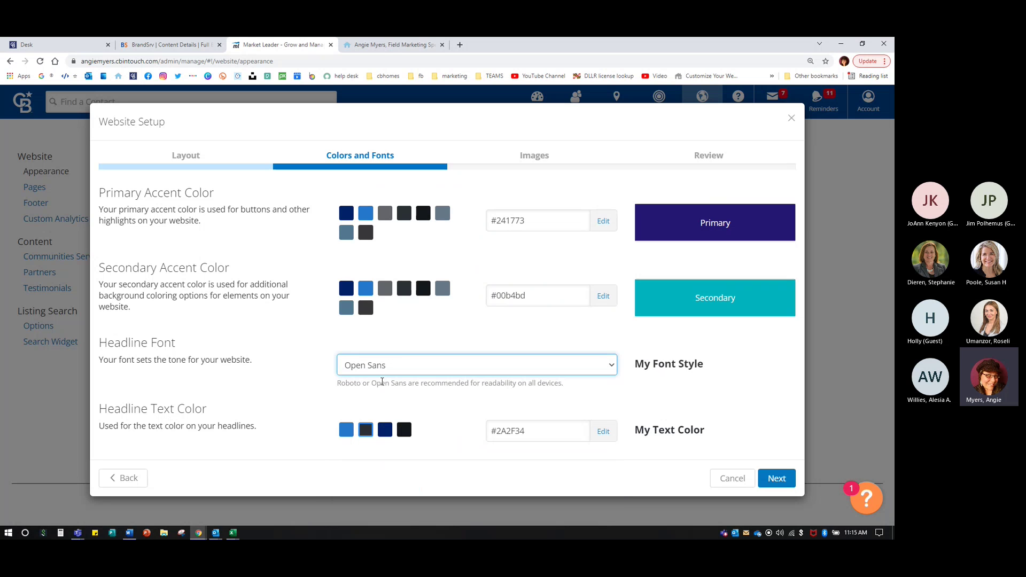
click(662, 367)
click(382, 371)
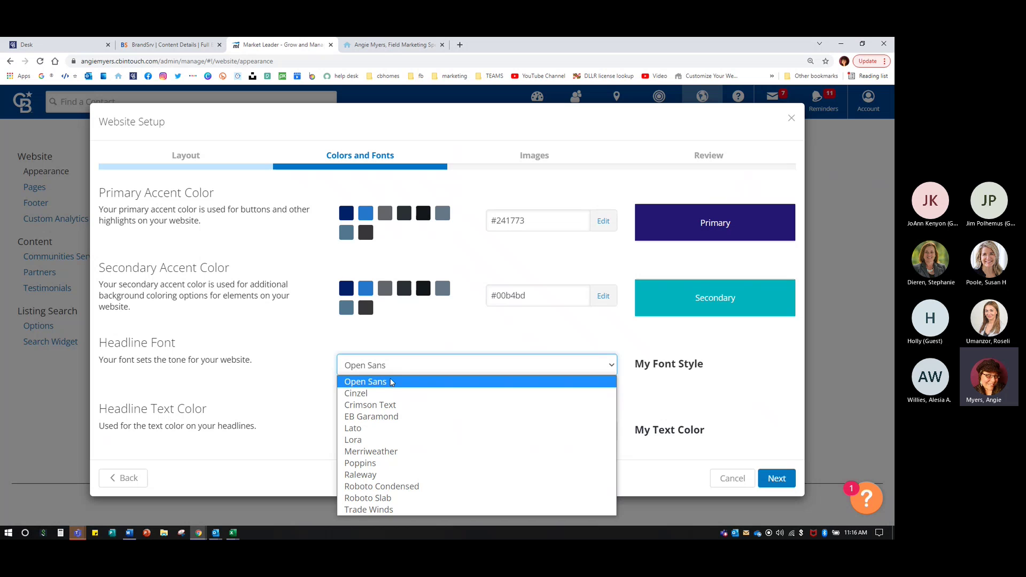
click(383, 394)
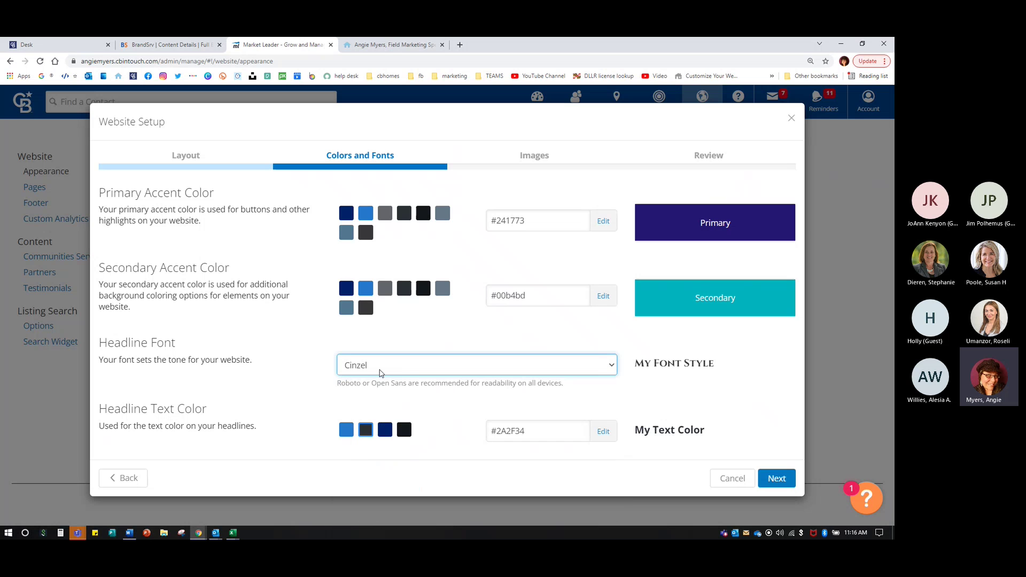
click(380, 368)
click(369, 404)
click(368, 366)
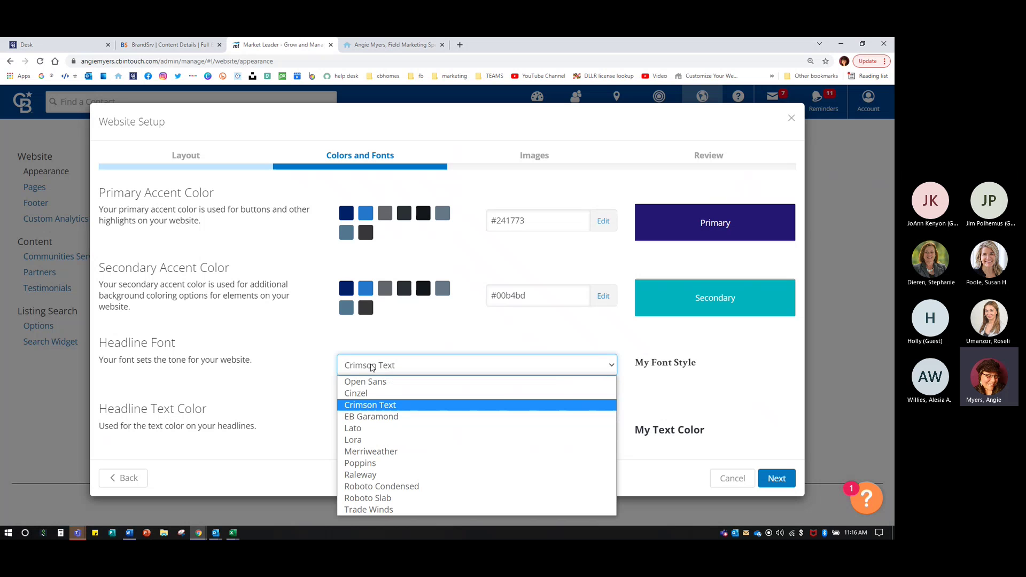
click(372, 417)
click(374, 372)
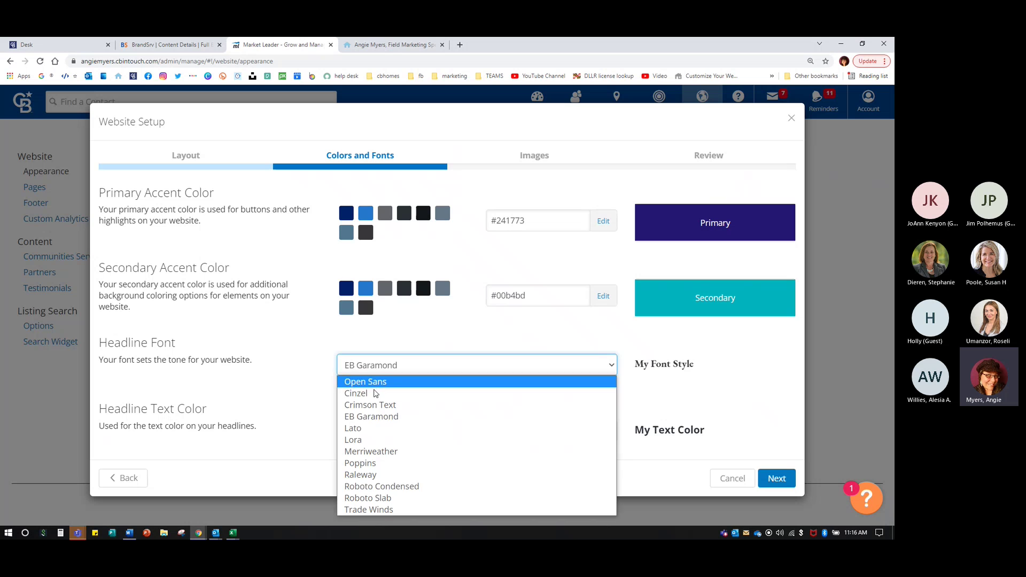
click(374, 428)
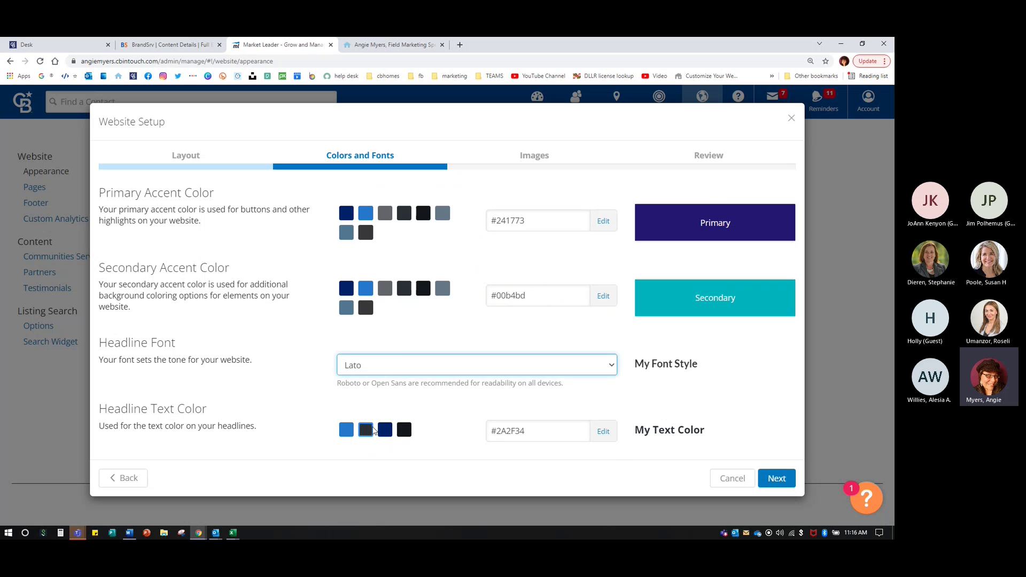
click(381, 364)
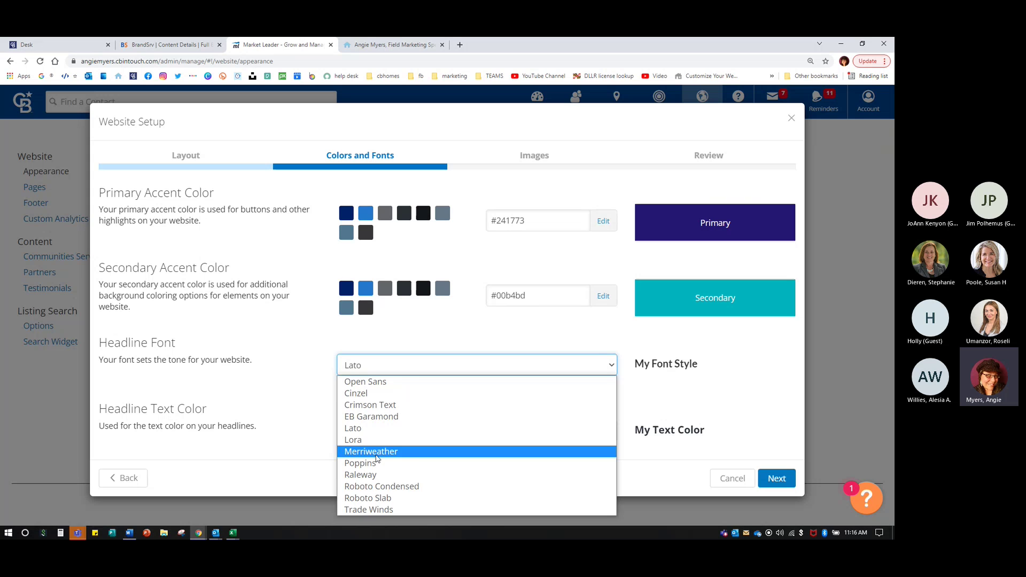
click(375, 509)
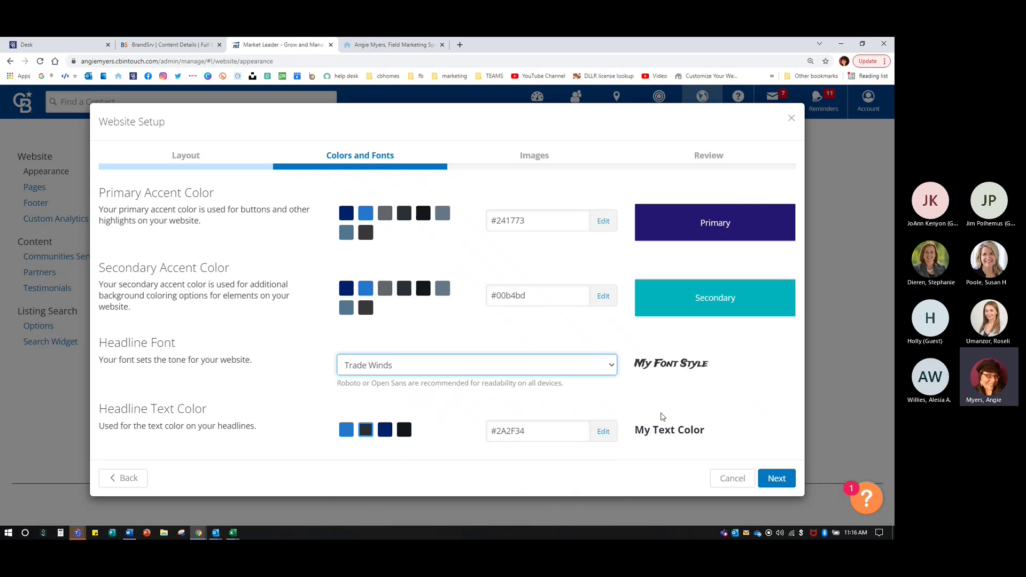
click(679, 364)
- Compare the #2A2F34 and #2478CC headline colour swatches, then settle on near-black #14171A
key(ctrl)
click(404, 431)
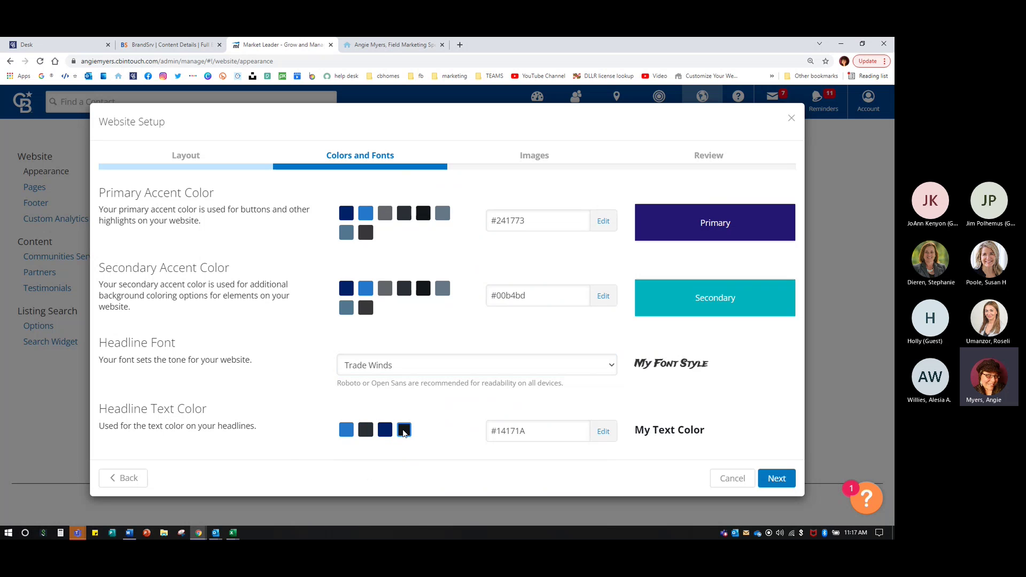
click(367, 432)
click(408, 432)
click(346, 433)
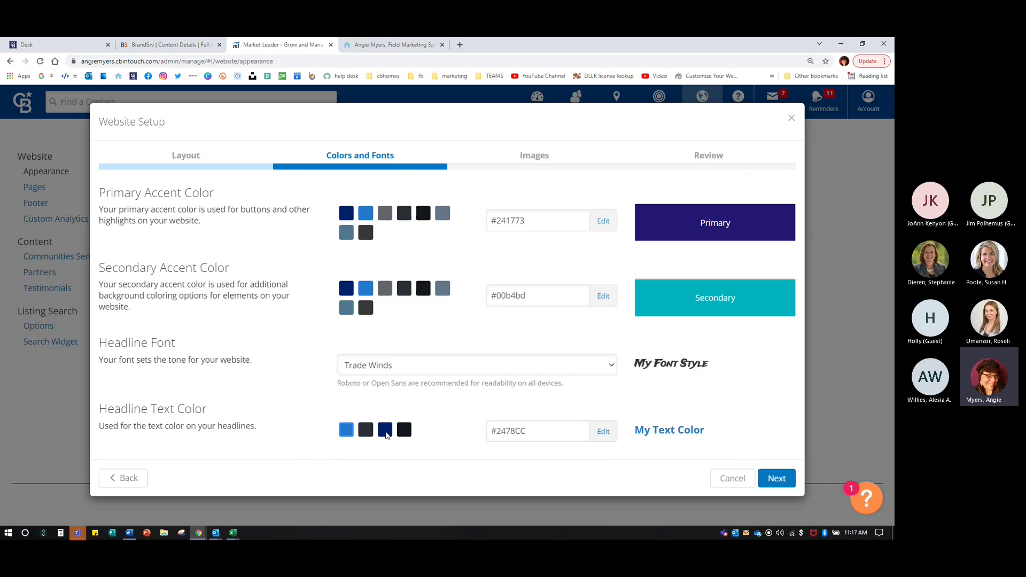
click(407, 435)
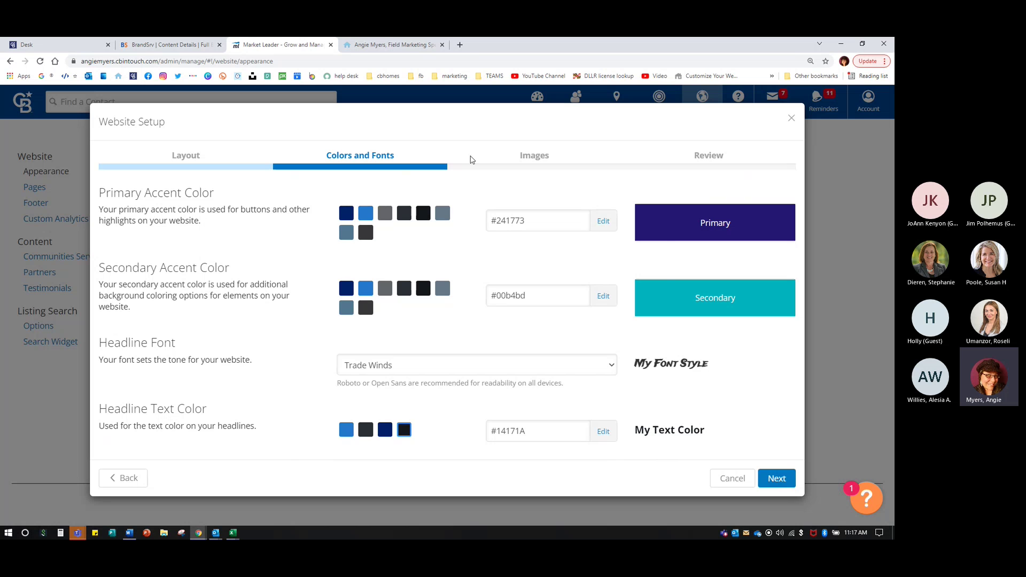
- Copy the Primary Accent Color hex value
double_click(505, 220)
right_click(533, 220)
click(532, 220)
right_click(516, 219)
click(537, 252)
click(511, 243)
click(346, 214)
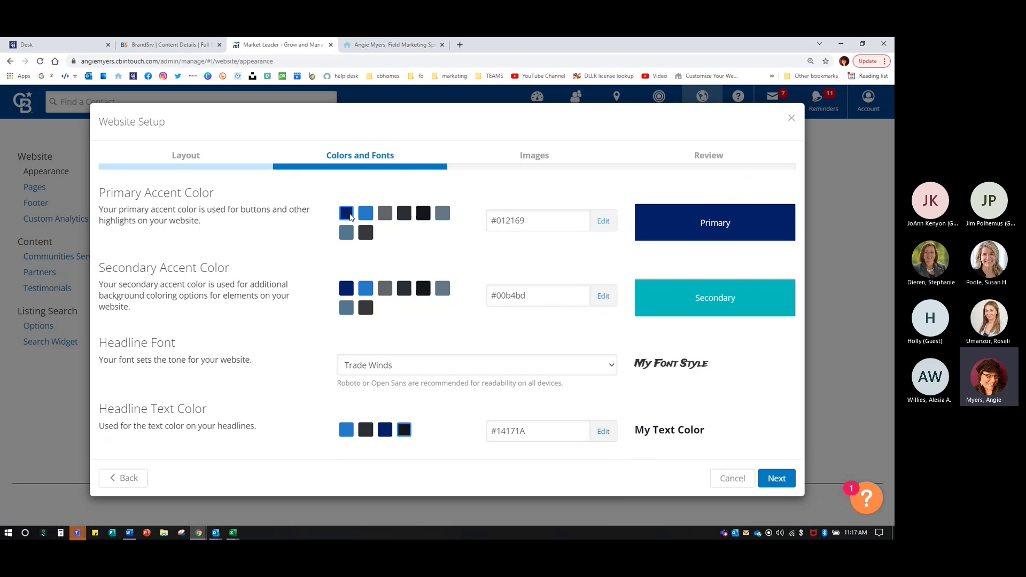
click(498, 220)
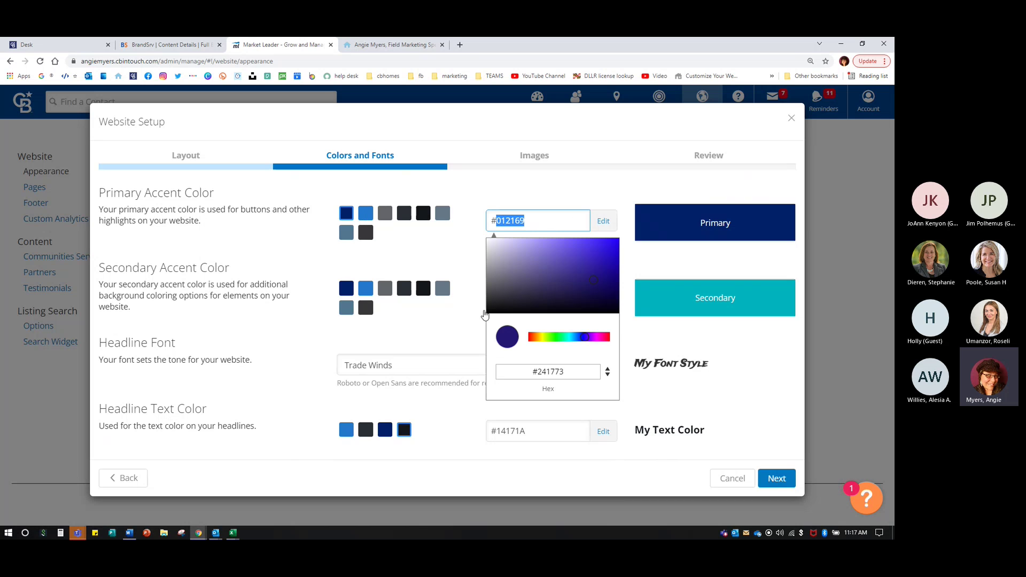
key(ctrl+v)
click(509, 192)
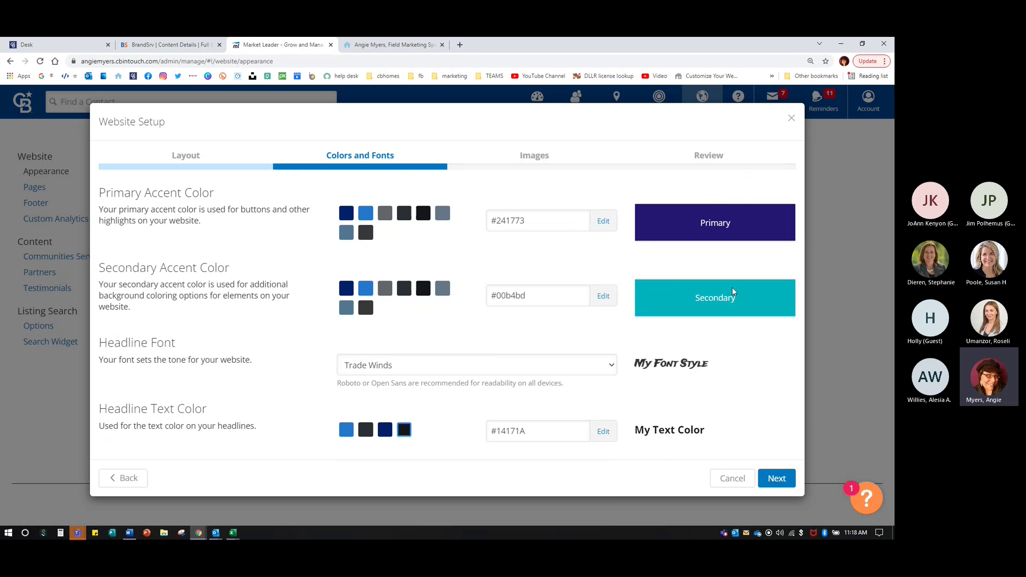
- Advance Website Setup to the Images step, which lists four hero images
click(778, 479)
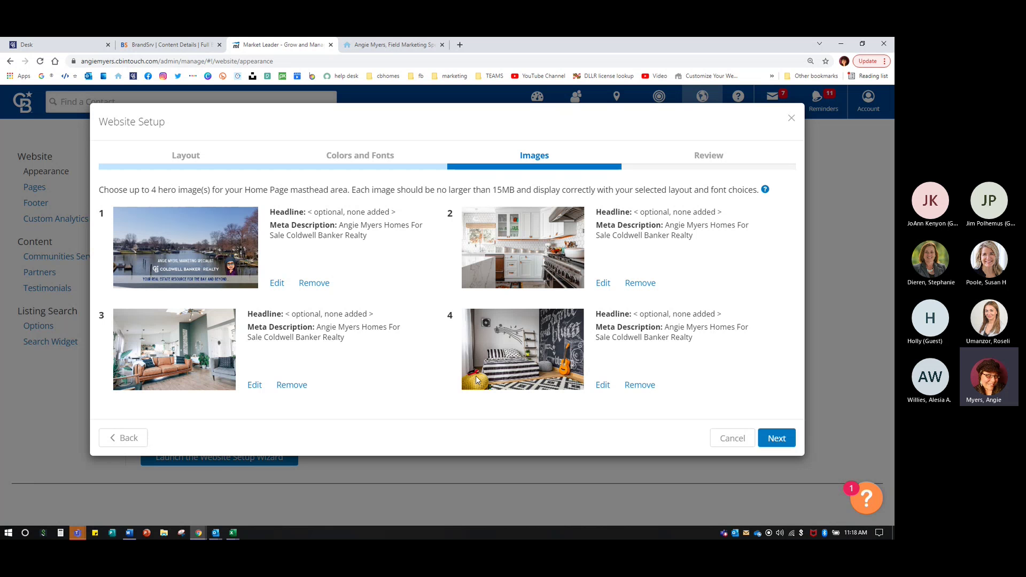
- View the agent's live website's masthead and hero image, then return to the Images step
click(388, 45)
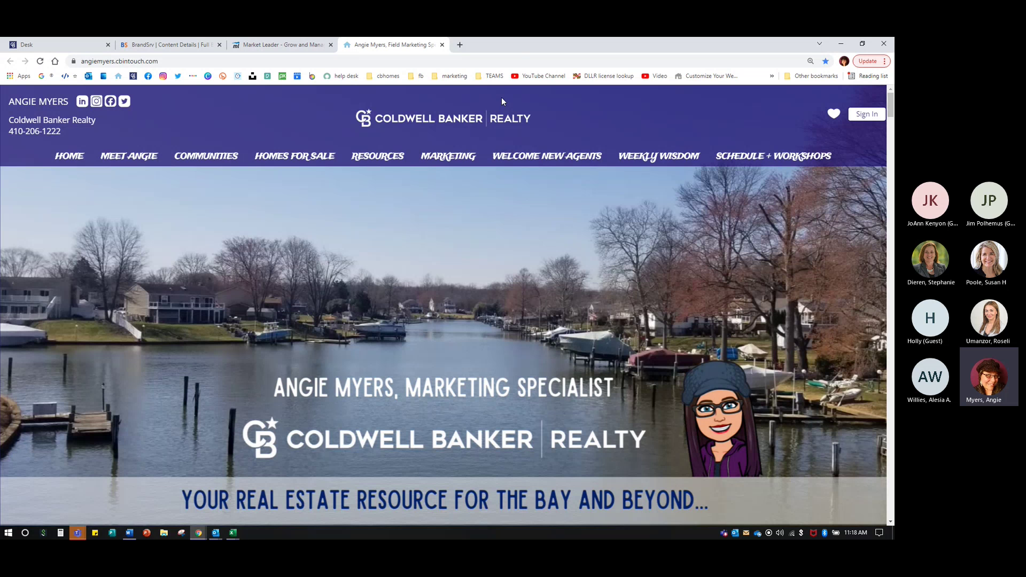
click(263, 48)
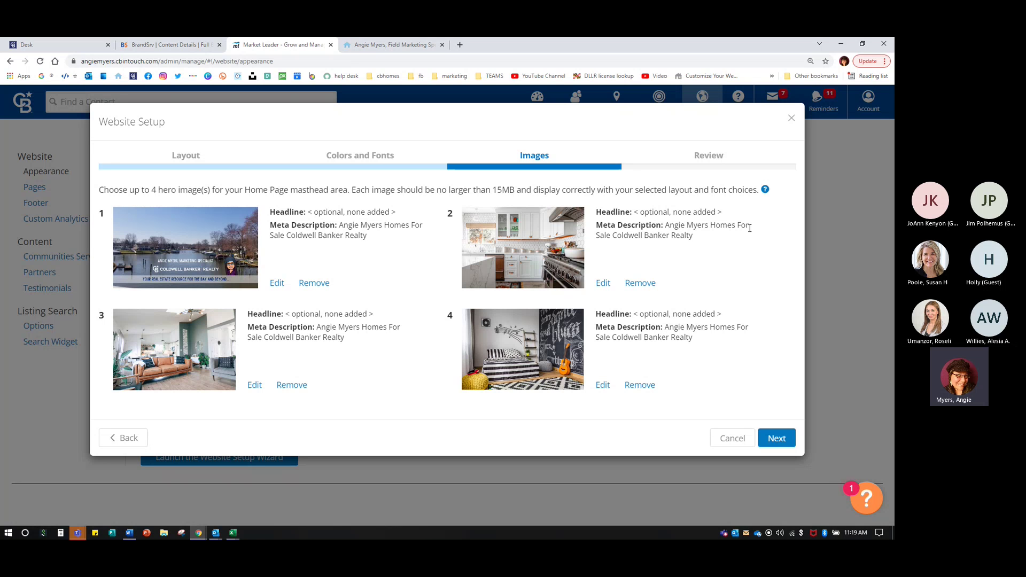
mouse_move(764, 191)
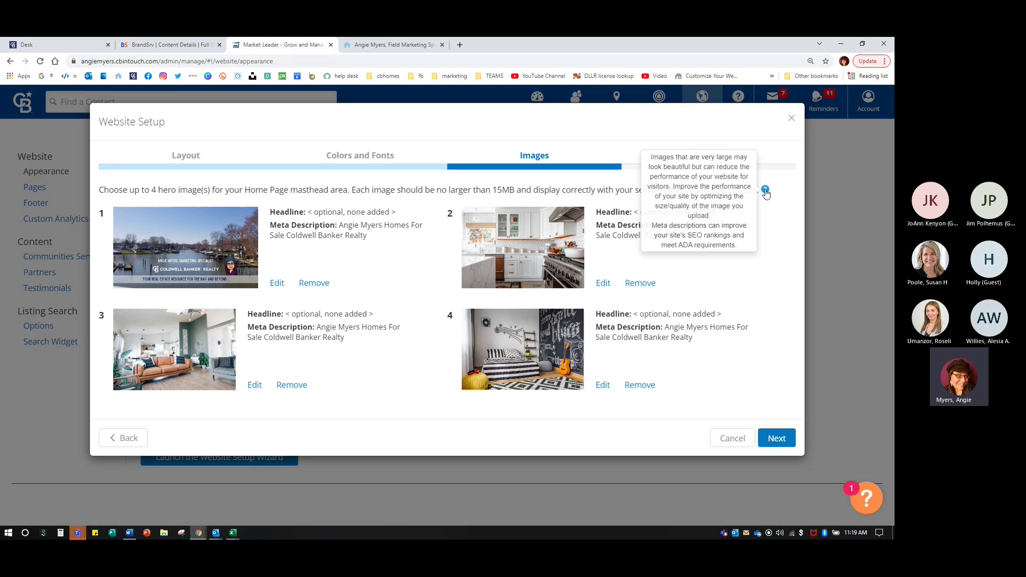
click(460, 45)
click(447, 63)
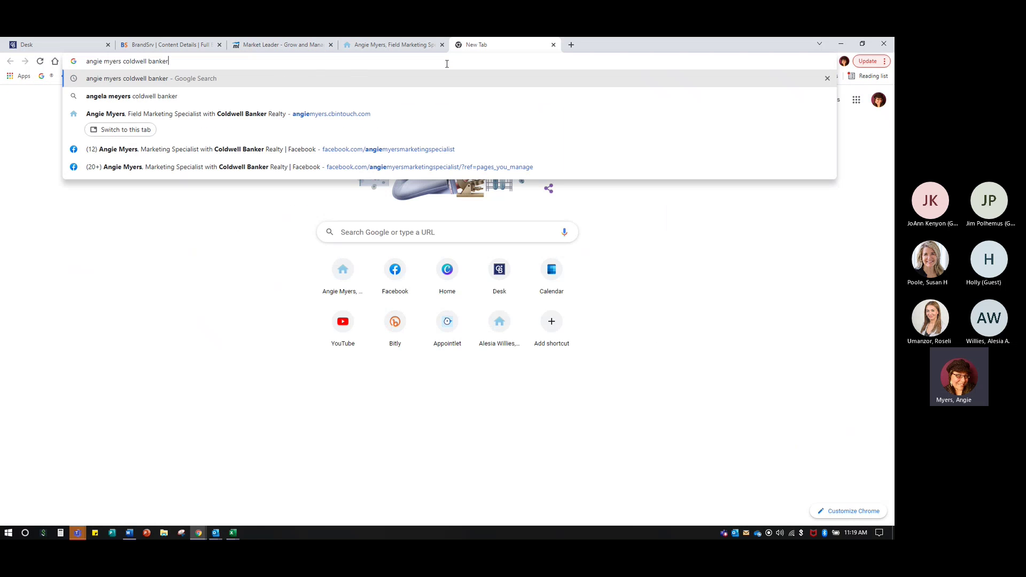
key(Return)
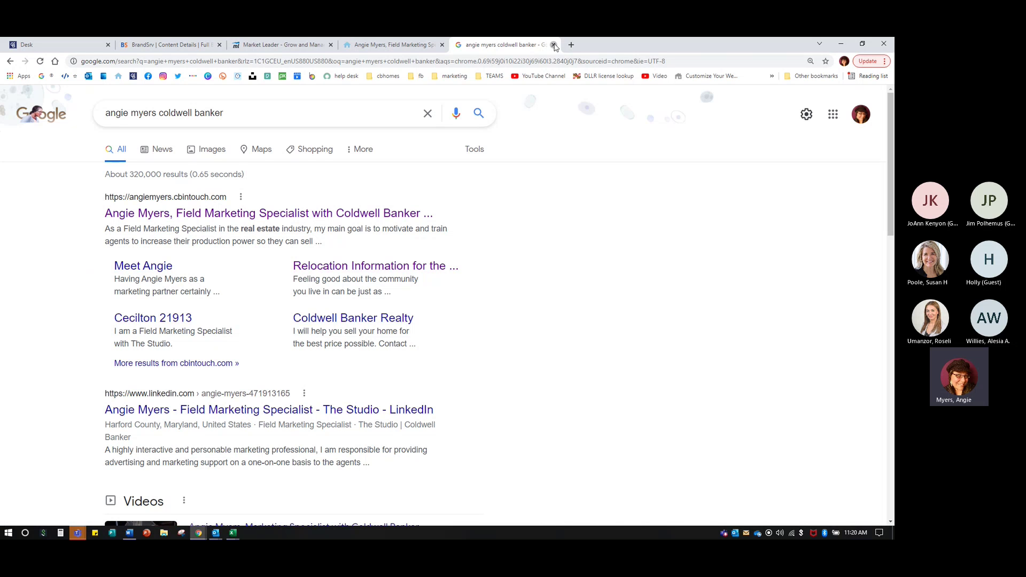
click(554, 45)
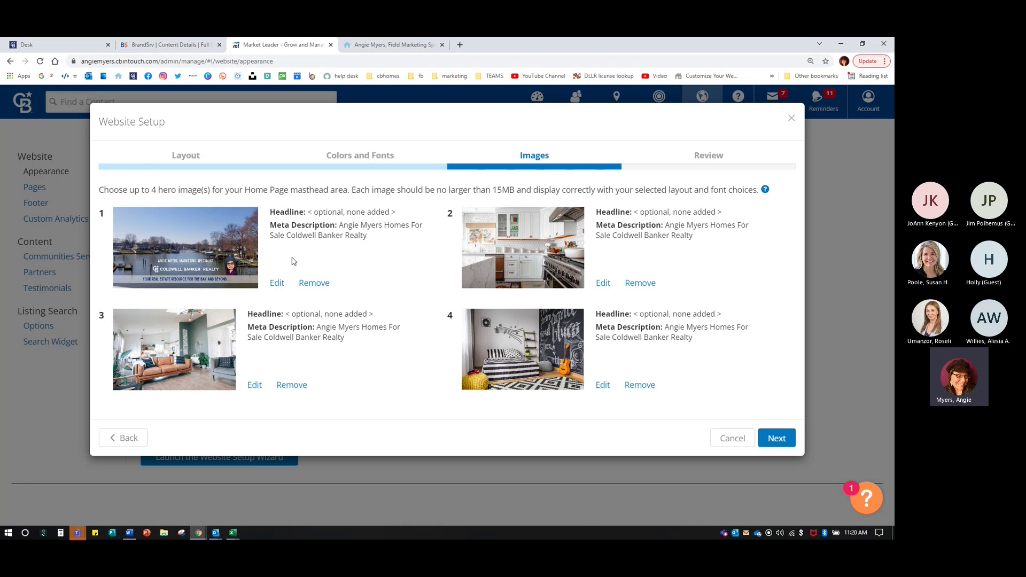
- Open the Image edit dialog for hero image 1
click(276, 283)
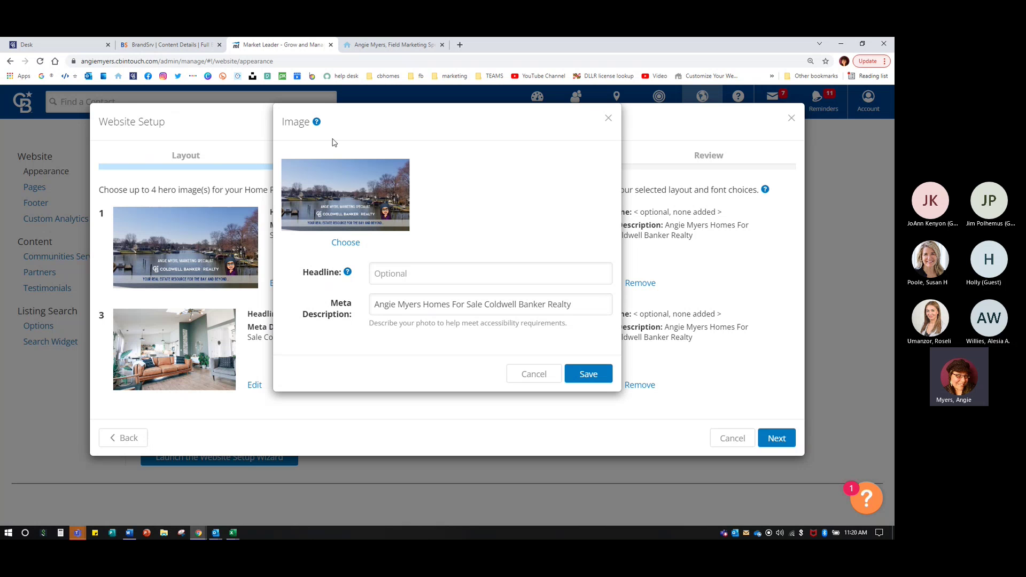
- Enter a 'Search Newly Listed' headline with the property's street address for hero image 1
mouse_move(317, 124)
mouse_move(348, 273)
click(423, 274)
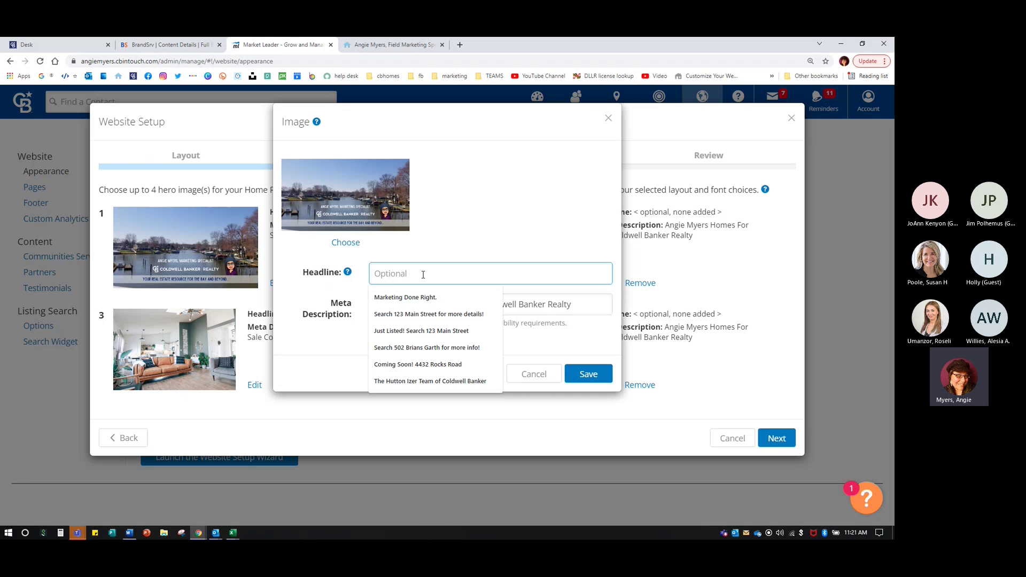
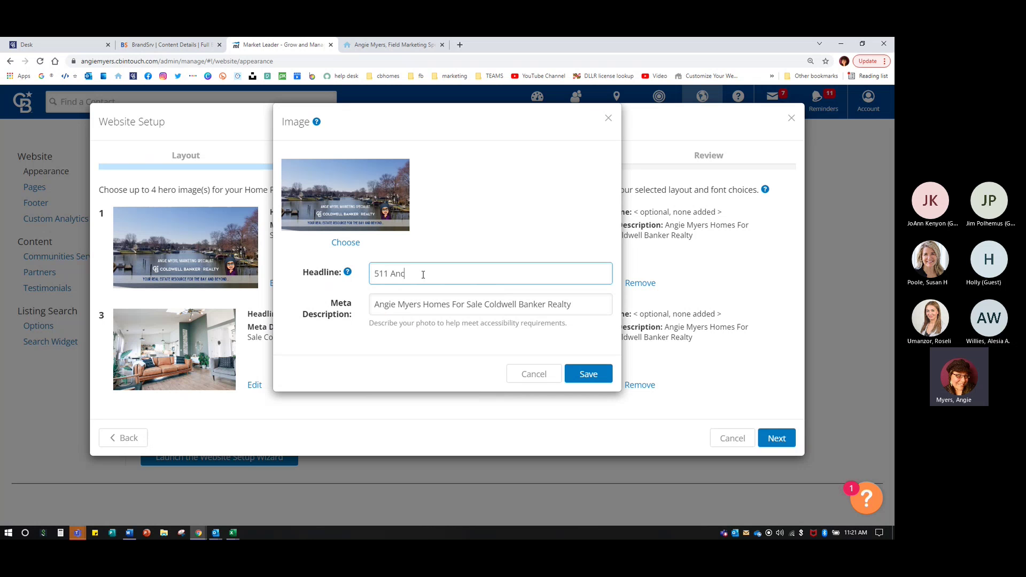
text(Search )
text(Newly List)
text(ed)
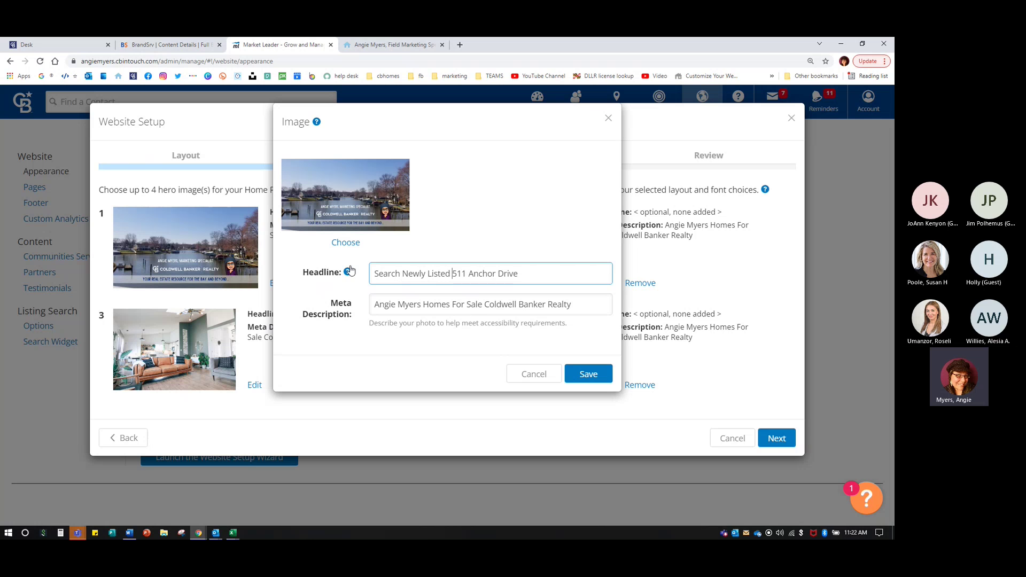
click(347, 243)
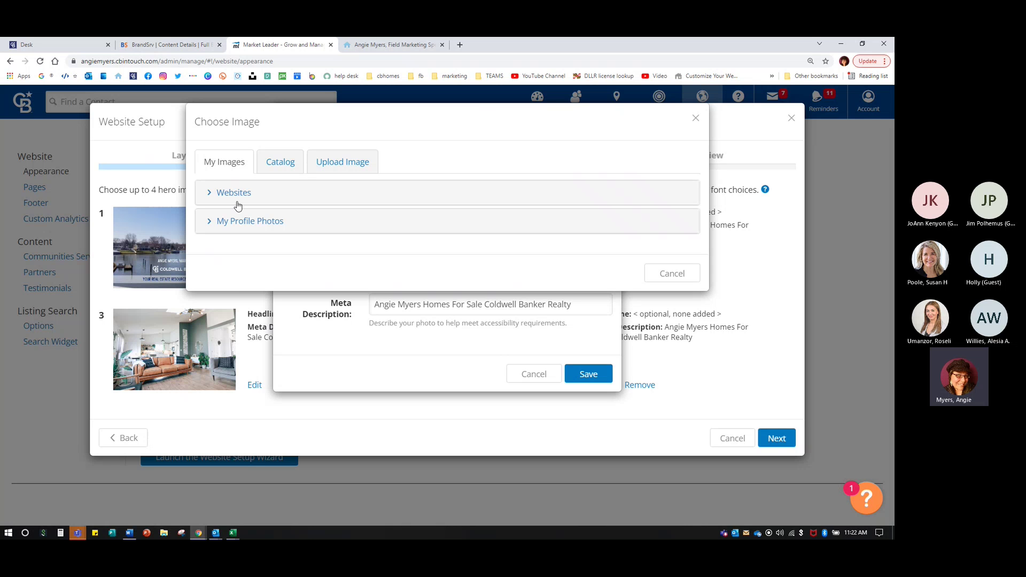
- Browse the My Images Websites and My Profile Photos collections, then switch to the stock Catalog
click(254, 197)
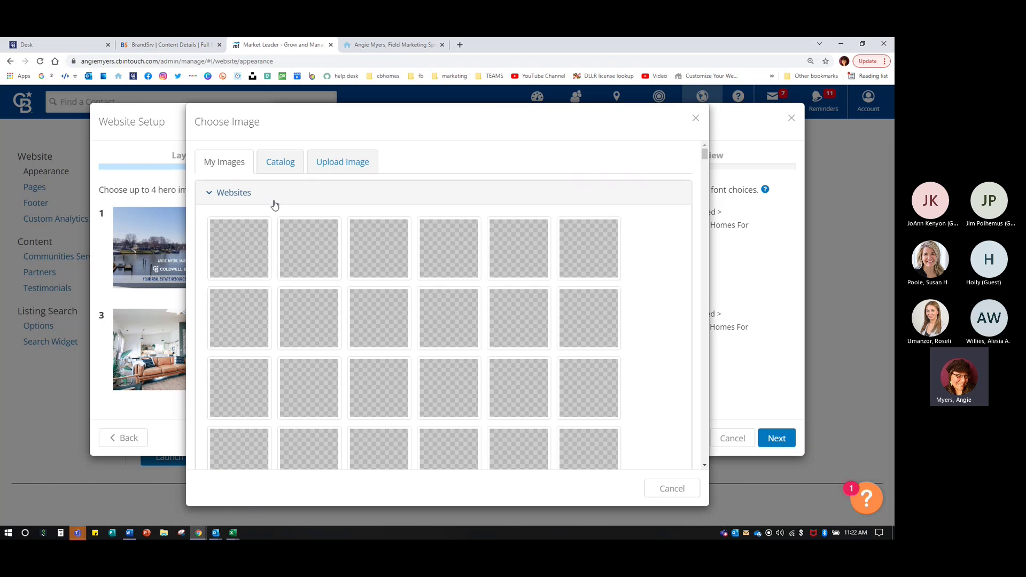
scroll(592, 370, down, 10)
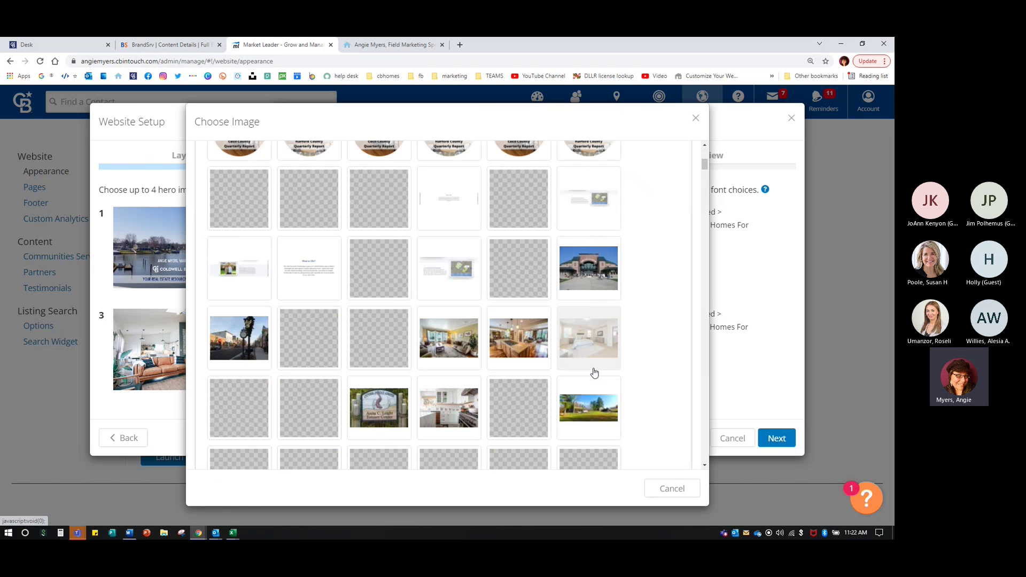
scroll(693, 374, down, 15)
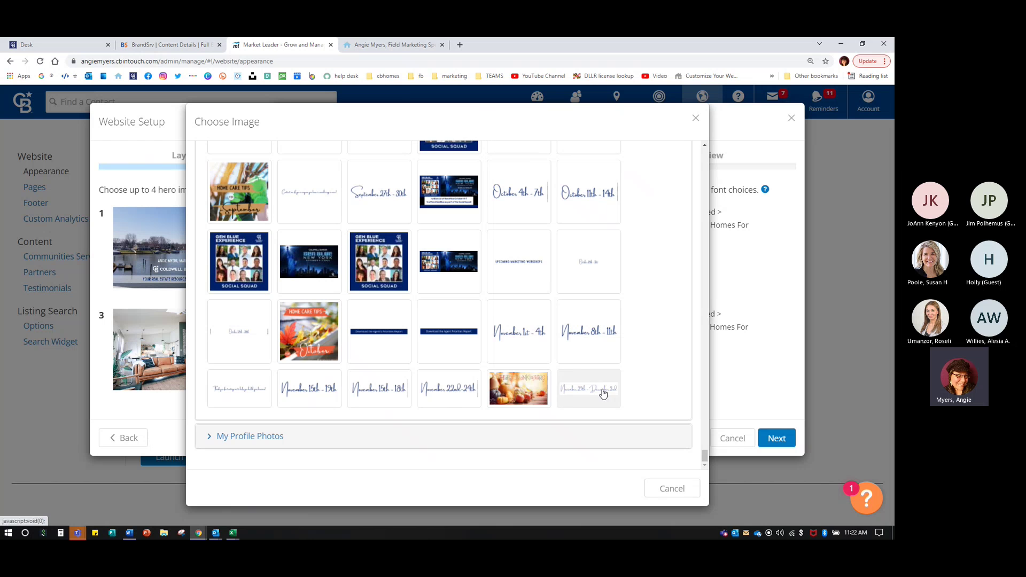
drag(703, 463, 711, 263)
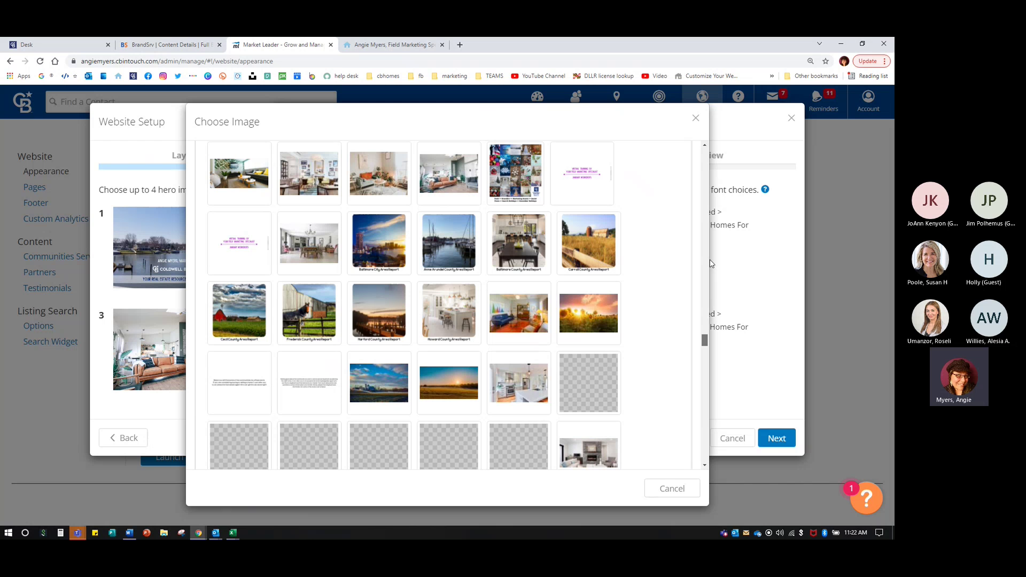
click(240, 226)
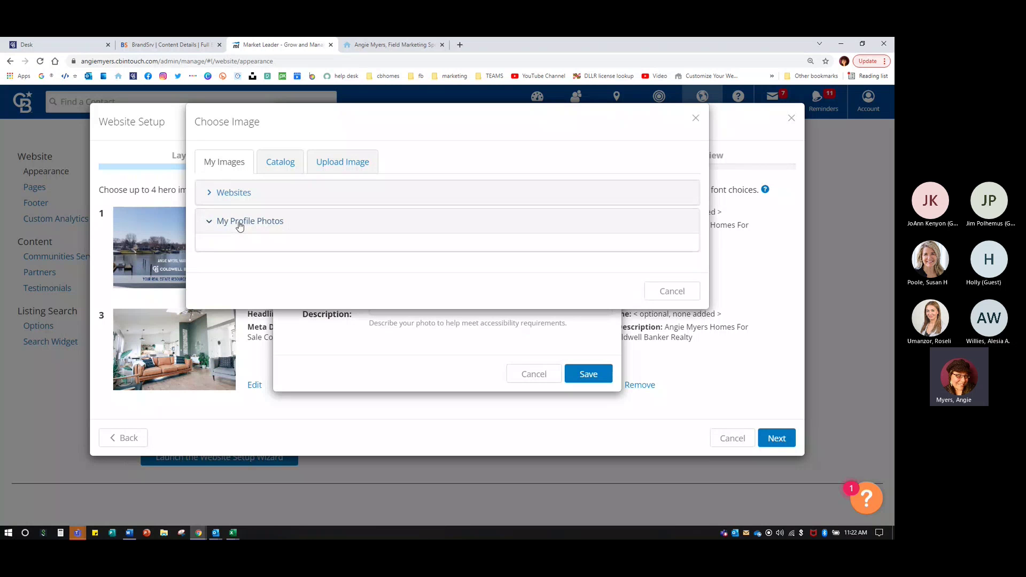
click(239, 224)
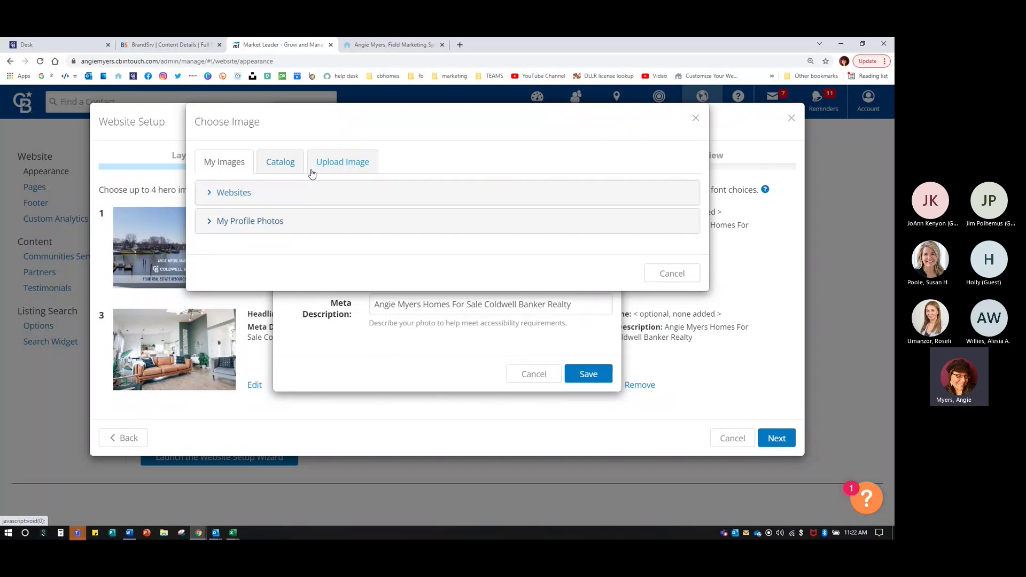
click(271, 164)
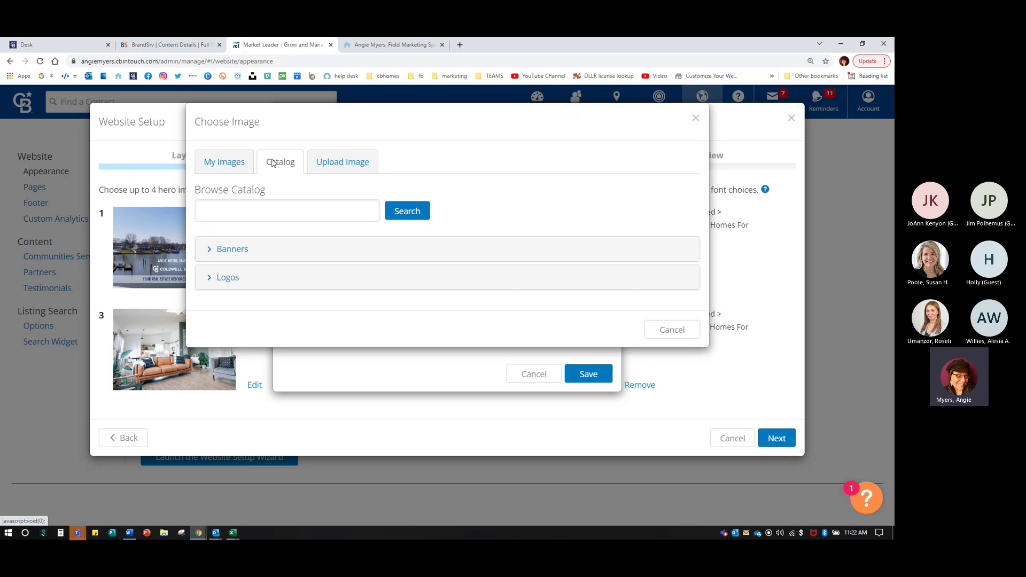
- Open the Banners collection and look through its stock photos
click(243, 249)
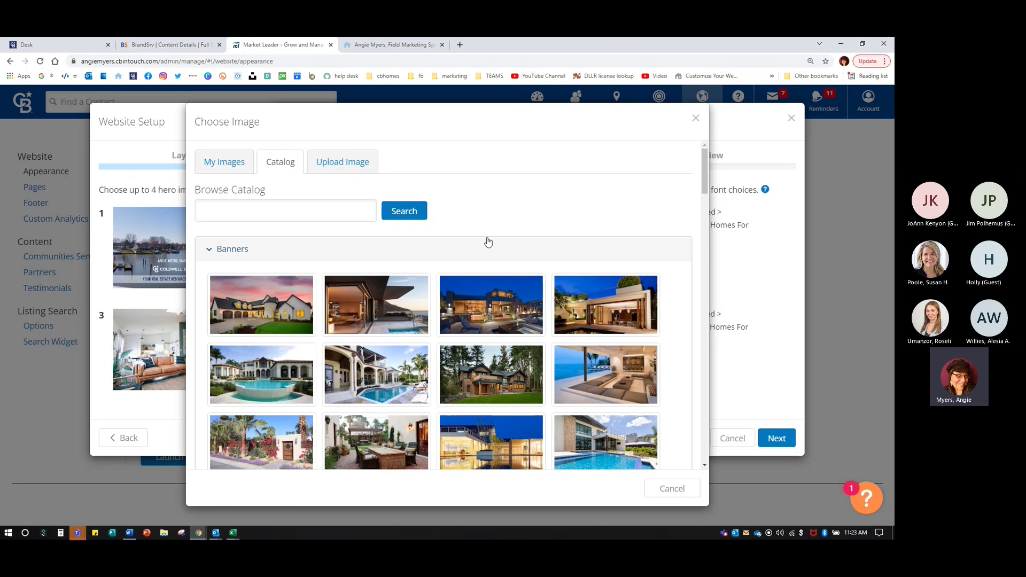
scroll(517, 363, down, 1)
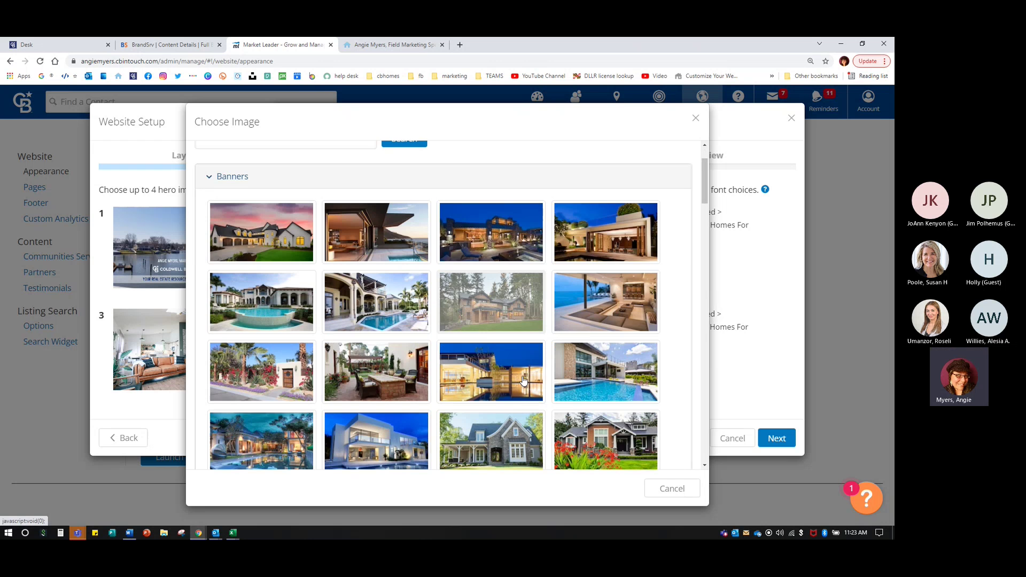
scroll(523, 380, down, 4)
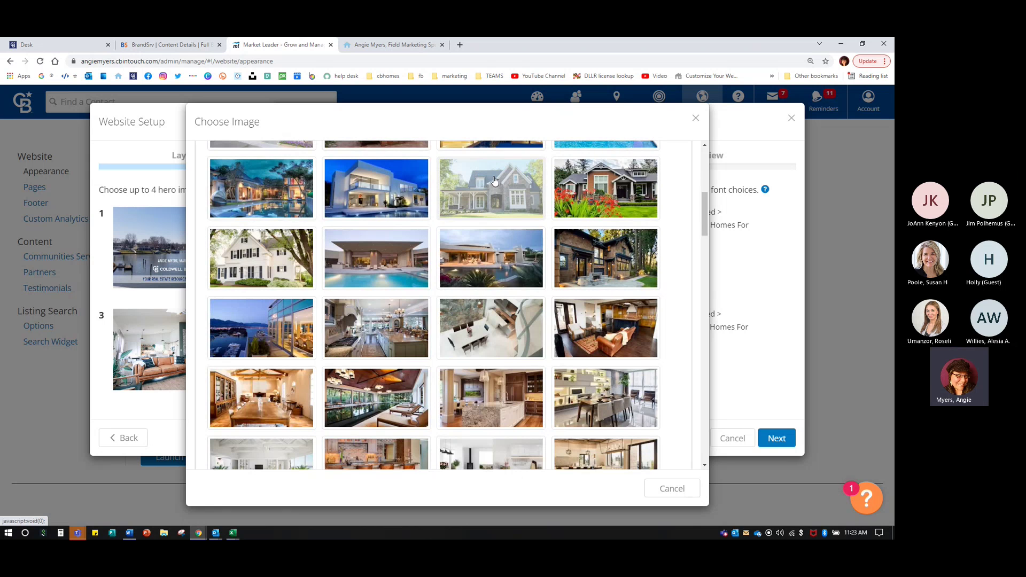
scroll(483, 337, down, 3)
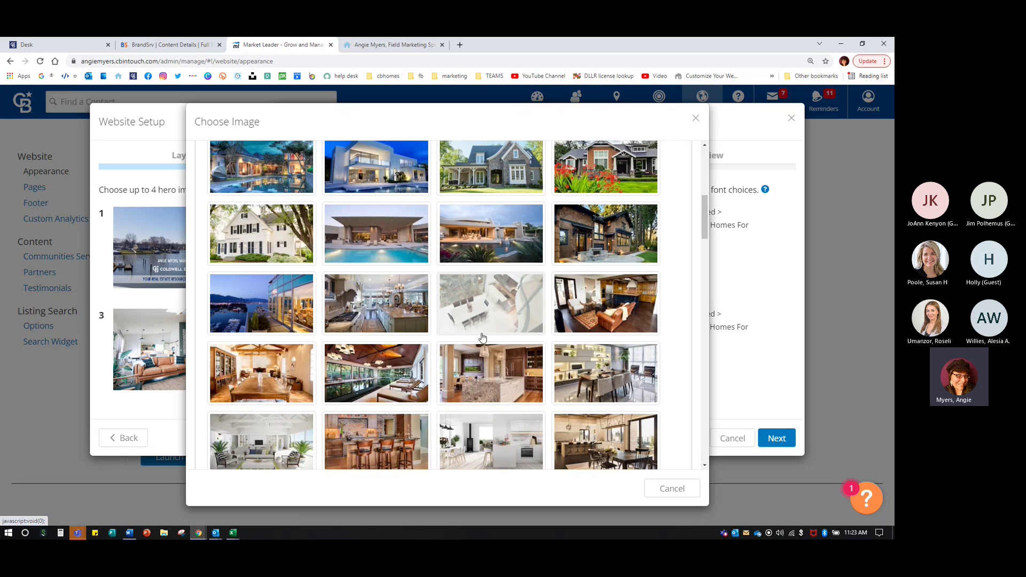
scroll(483, 337, down, 3)
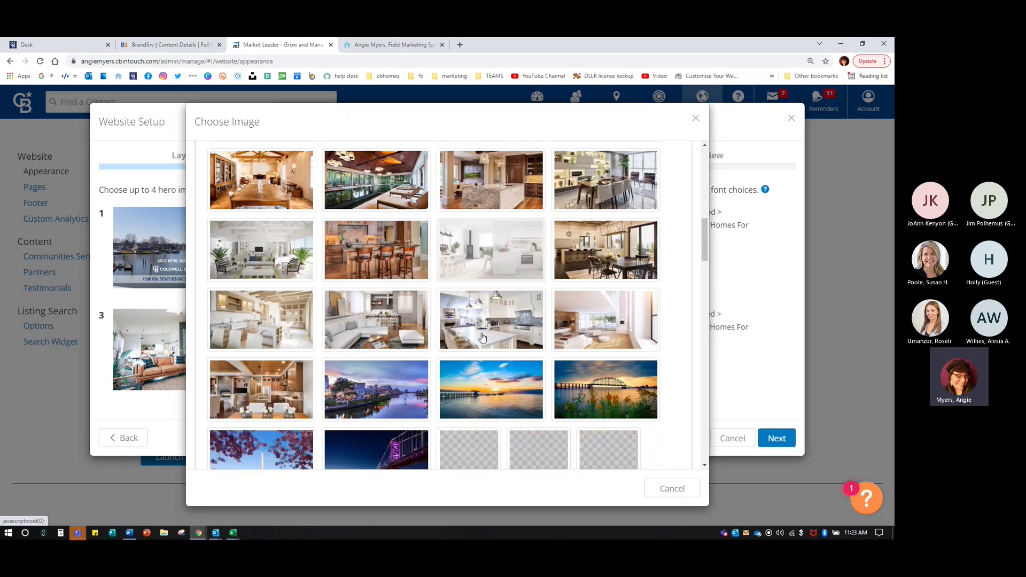
scroll(615, 407, down, 5)
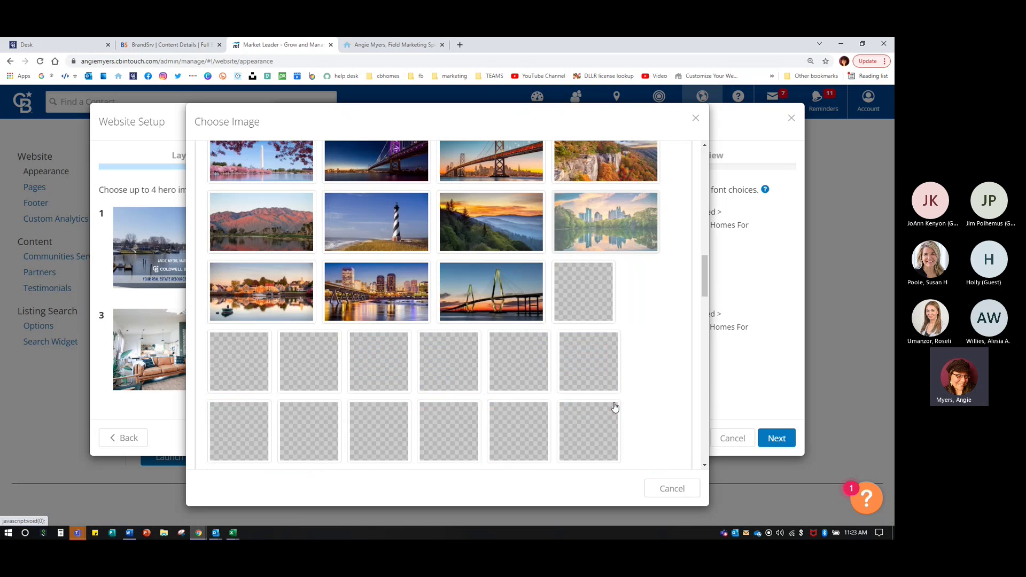
scroll(615, 407, down, 3)
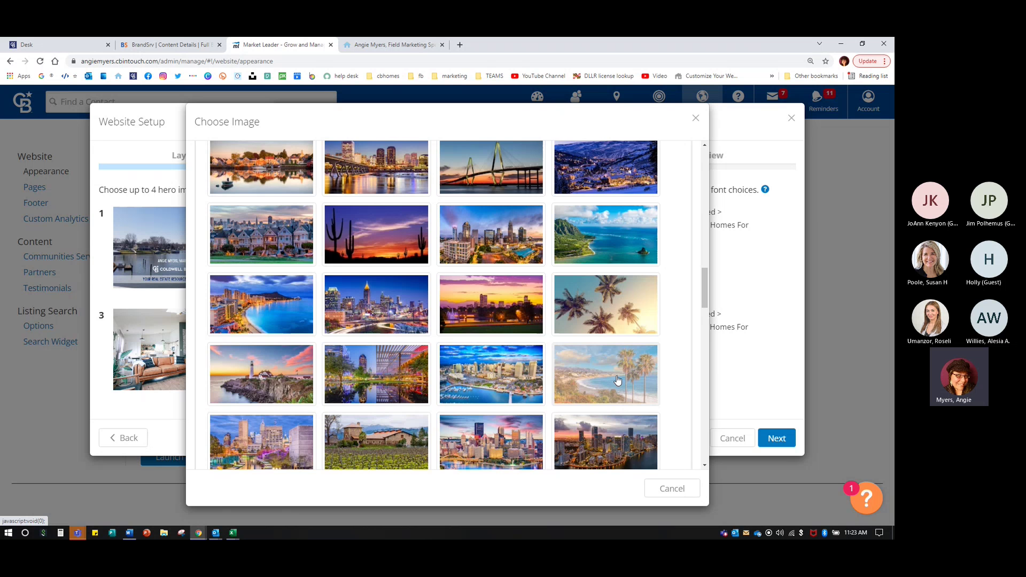
scroll(617, 380, down, 2)
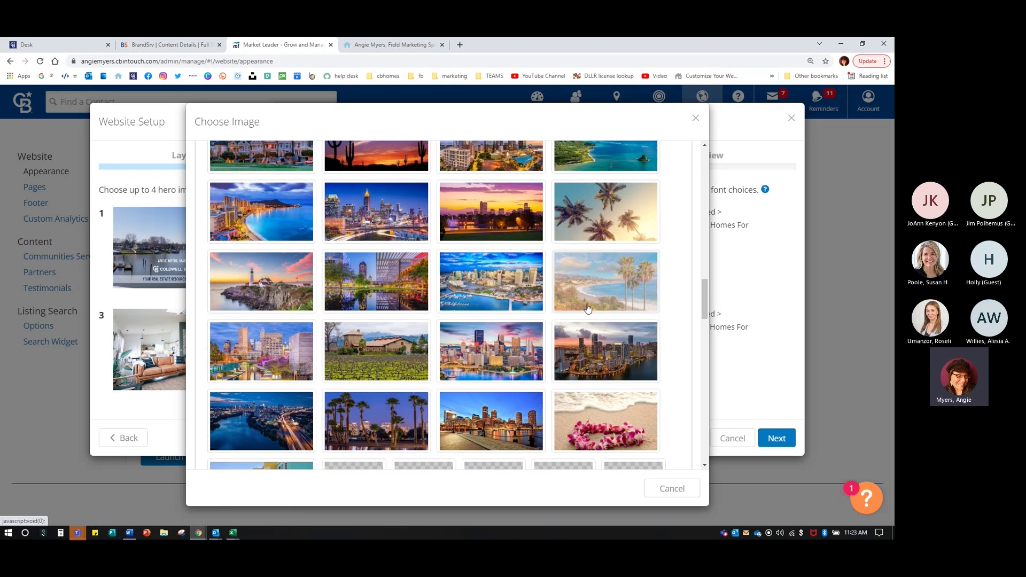
scroll(587, 308, down, 4)
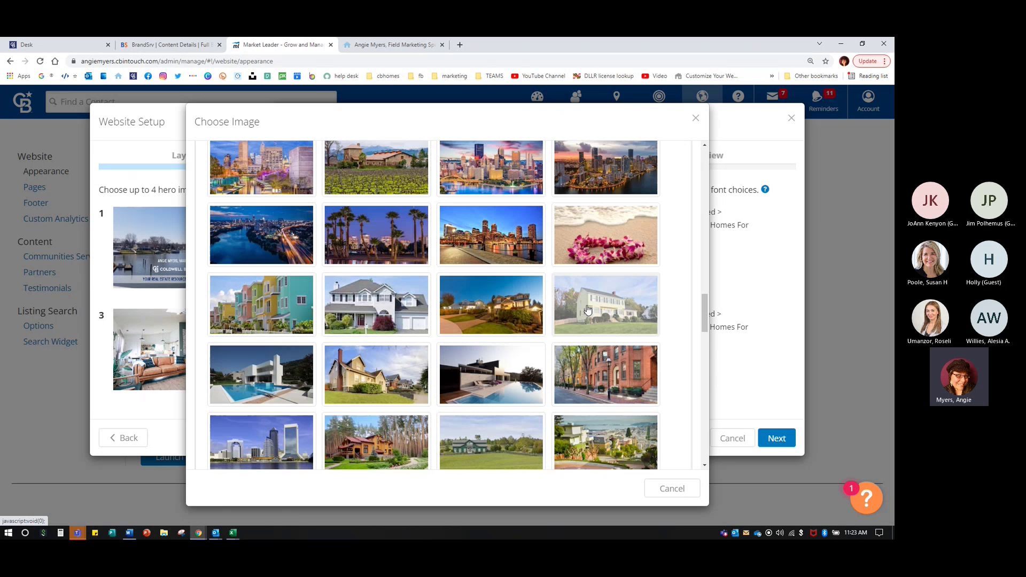
scroll(587, 308, down, 2)
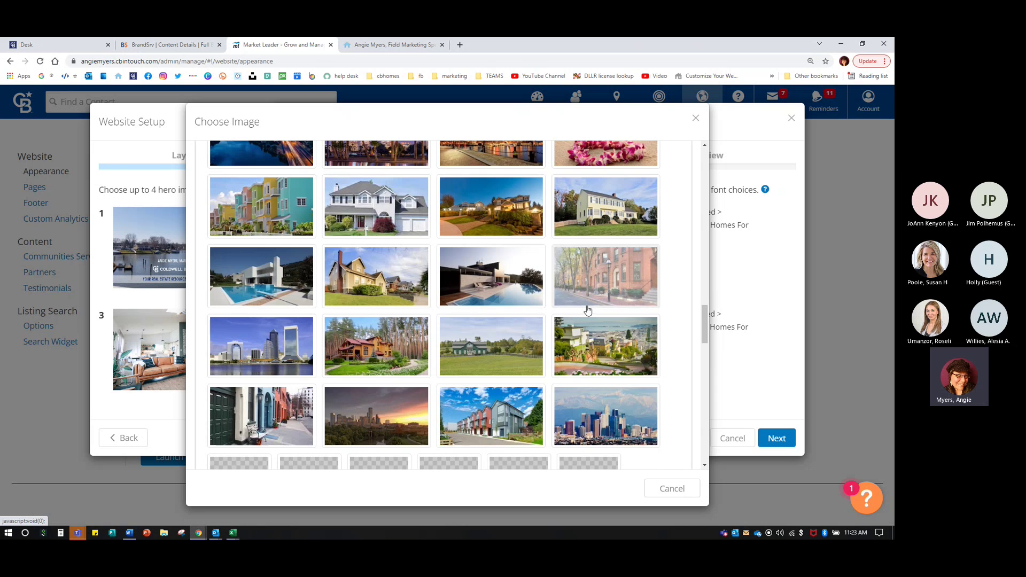
scroll(587, 309, down, 2)
click(469, 260)
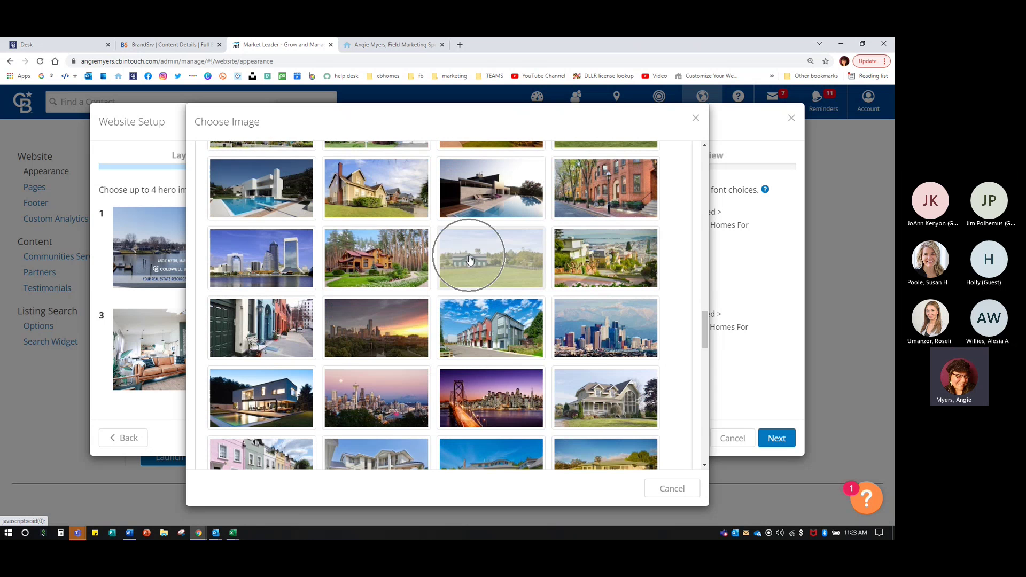
click(361, 184)
click(622, 192)
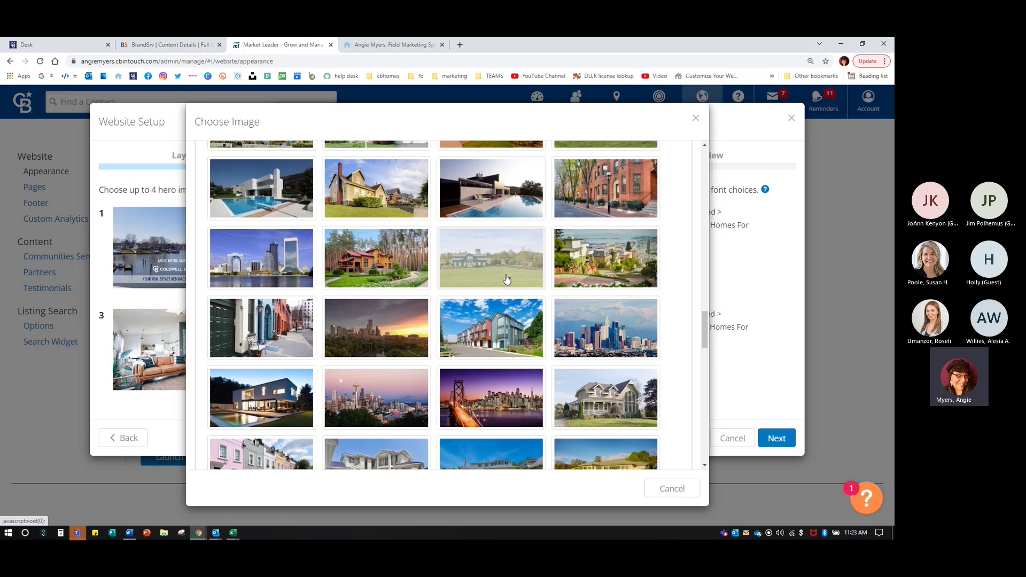
- Scroll to the bottom of the catalog and cancel without choosing a photo
scroll(499, 362, down, 1)
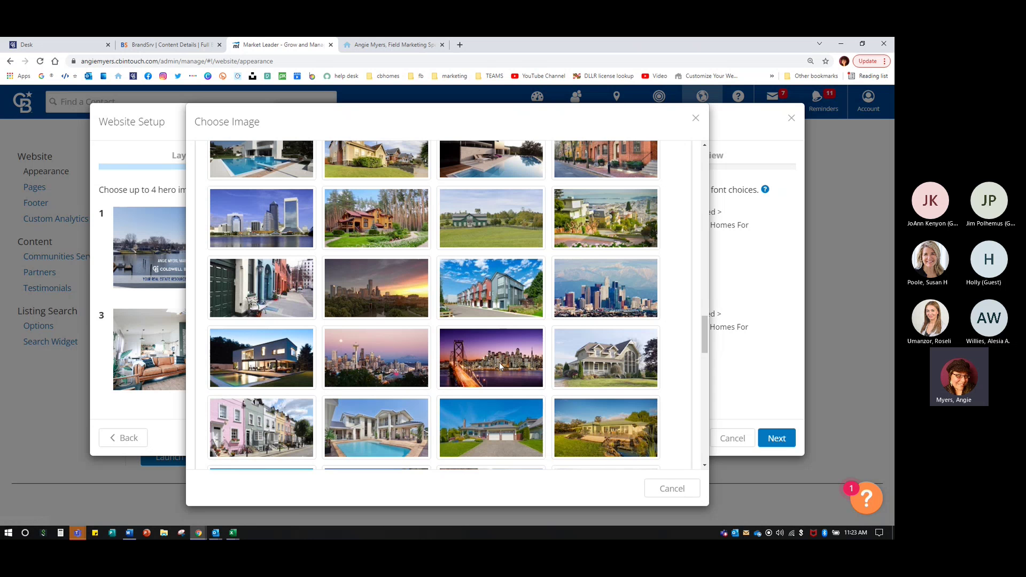
scroll(498, 362, down, 6)
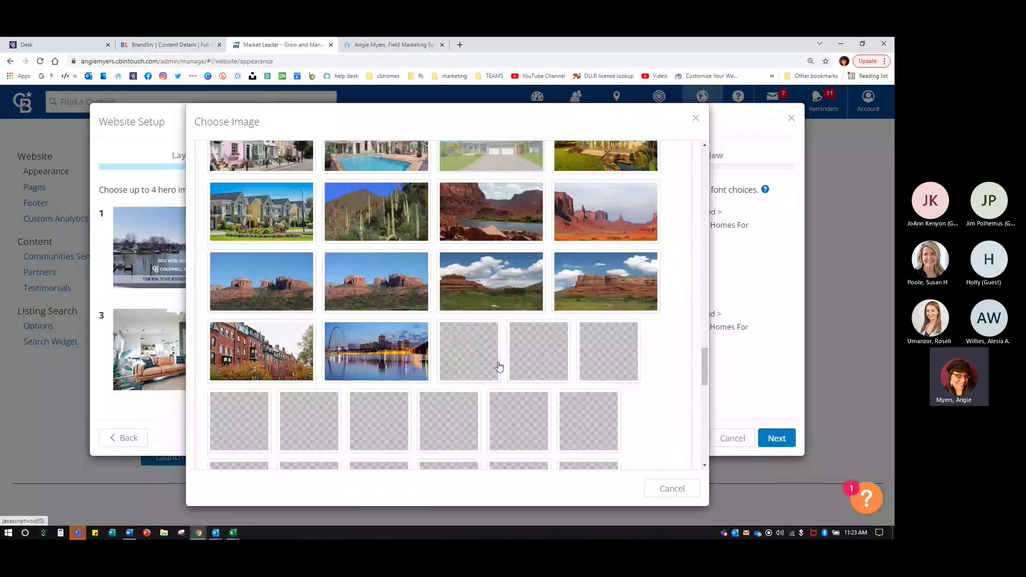
scroll(499, 367, down, 3)
scroll(499, 366, down, 8)
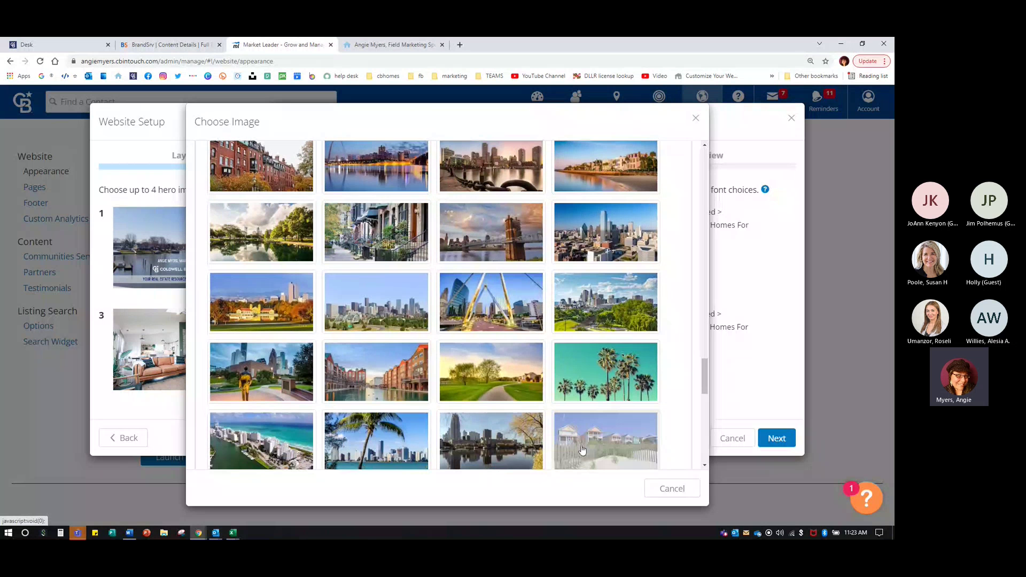
scroll(582, 450, down, 6)
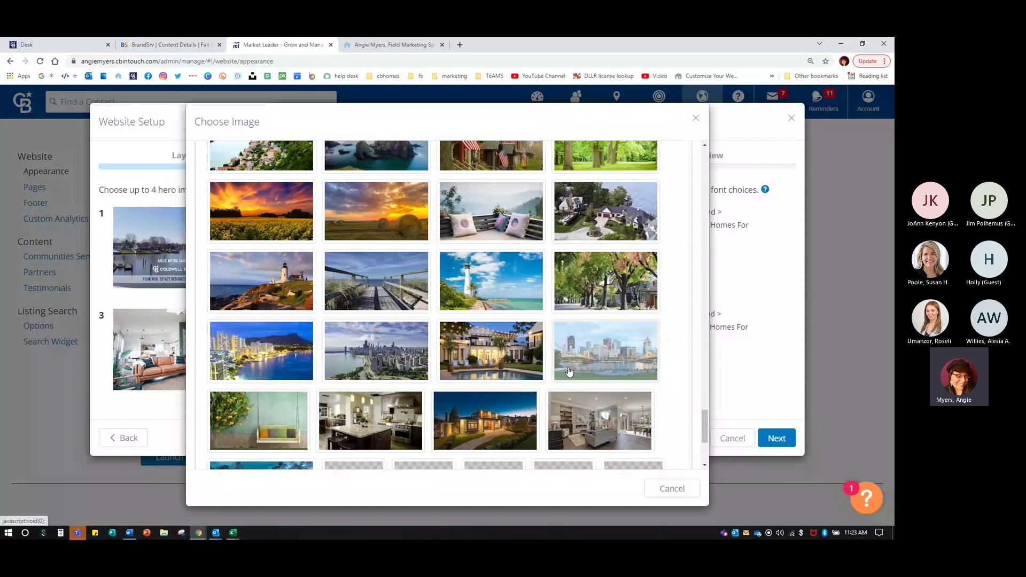
scroll(568, 371, down, 3)
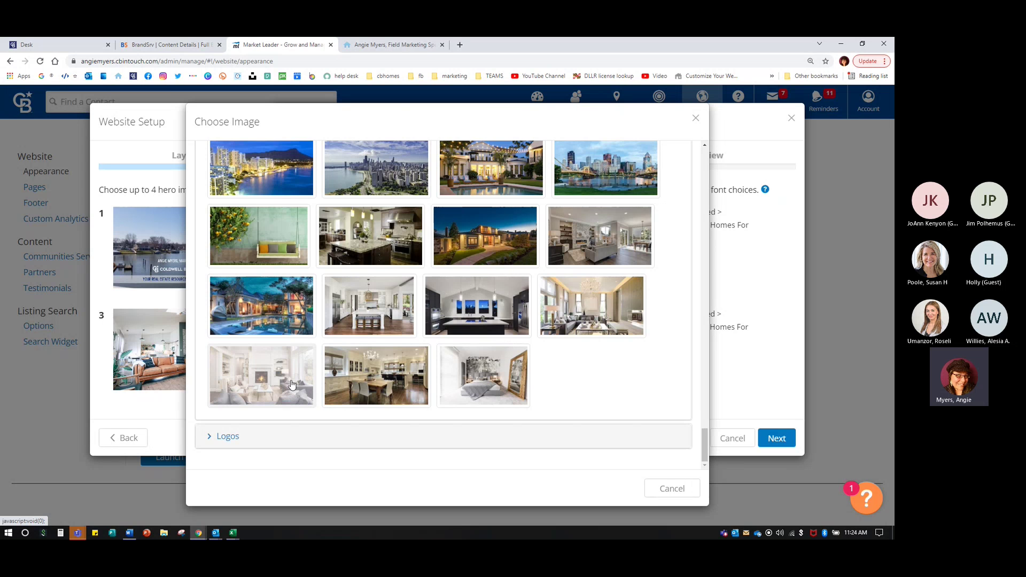
click(681, 488)
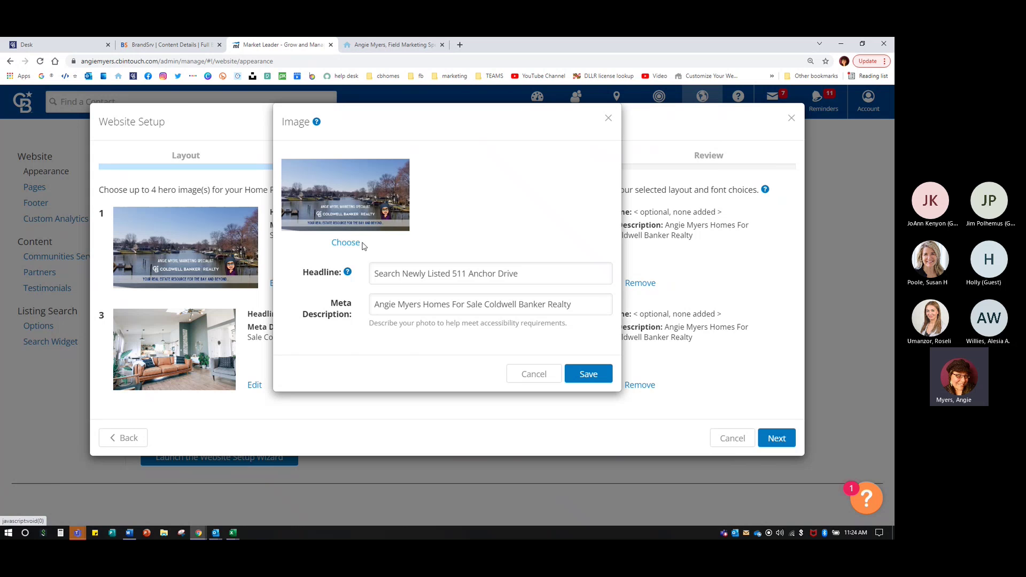
click(346, 239)
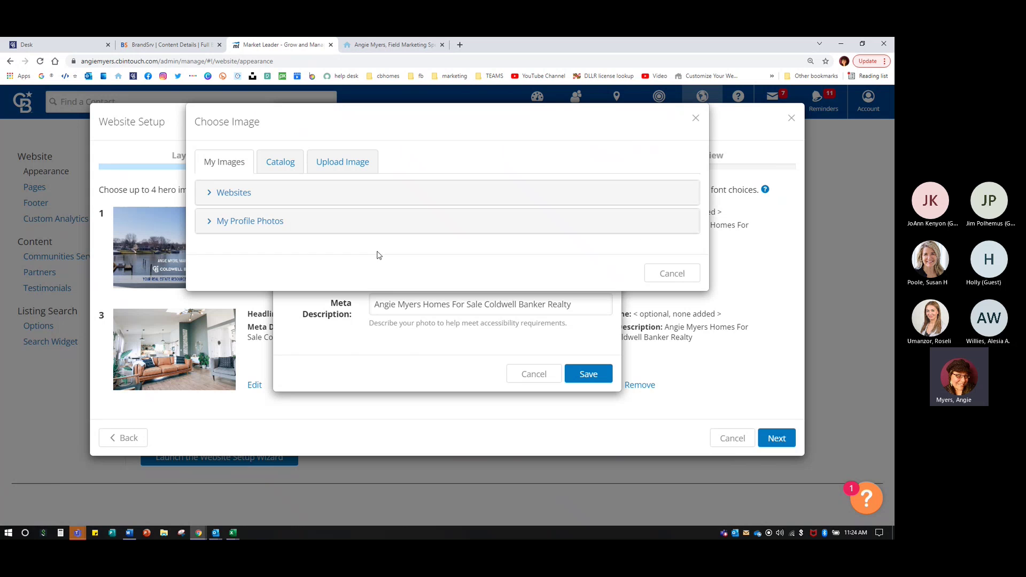
click(345, 163)
click(488, 205)
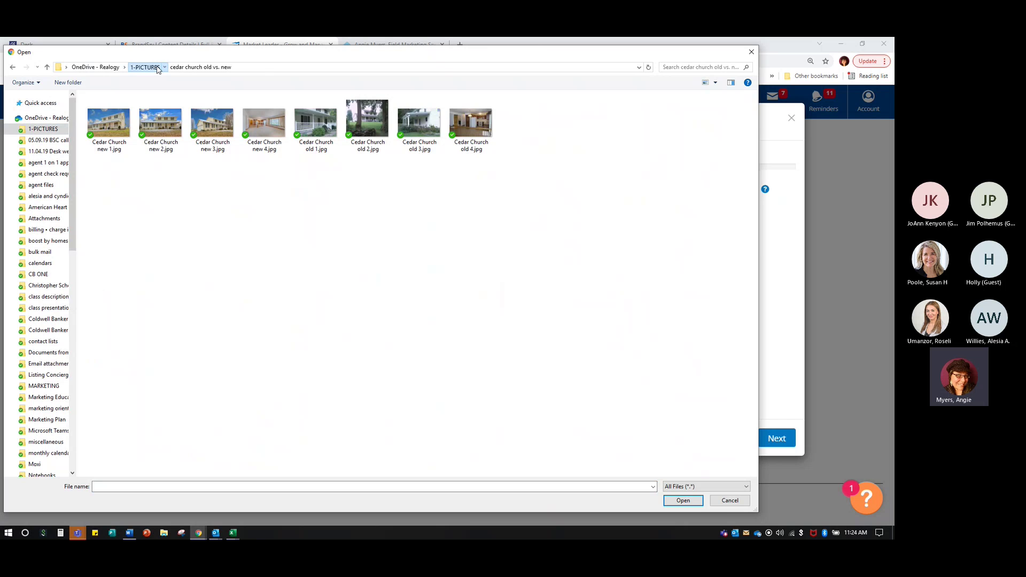
click(158, 68)
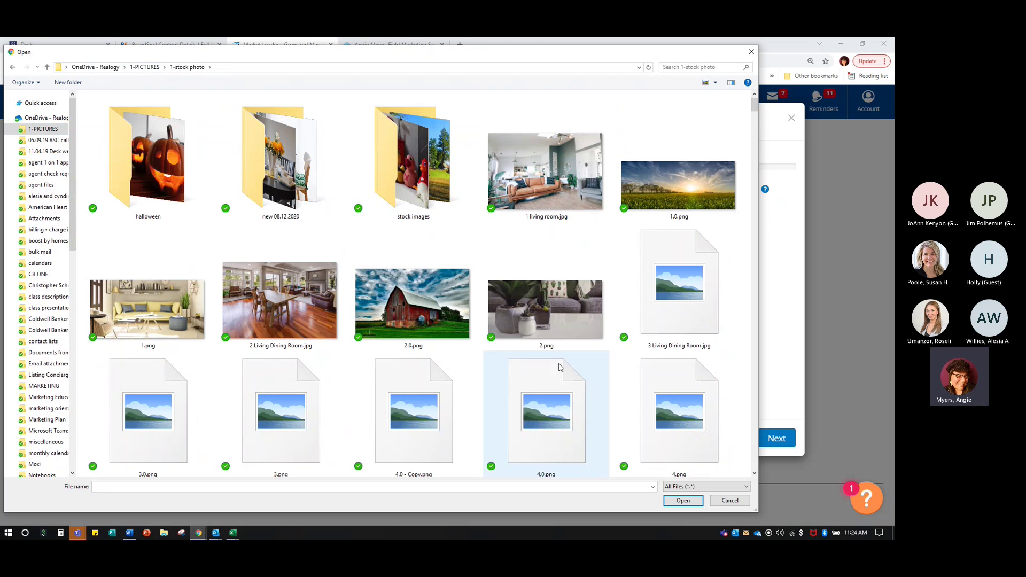
scroll(559, 368, down, 2)
scroll(560, 368, down, 2)
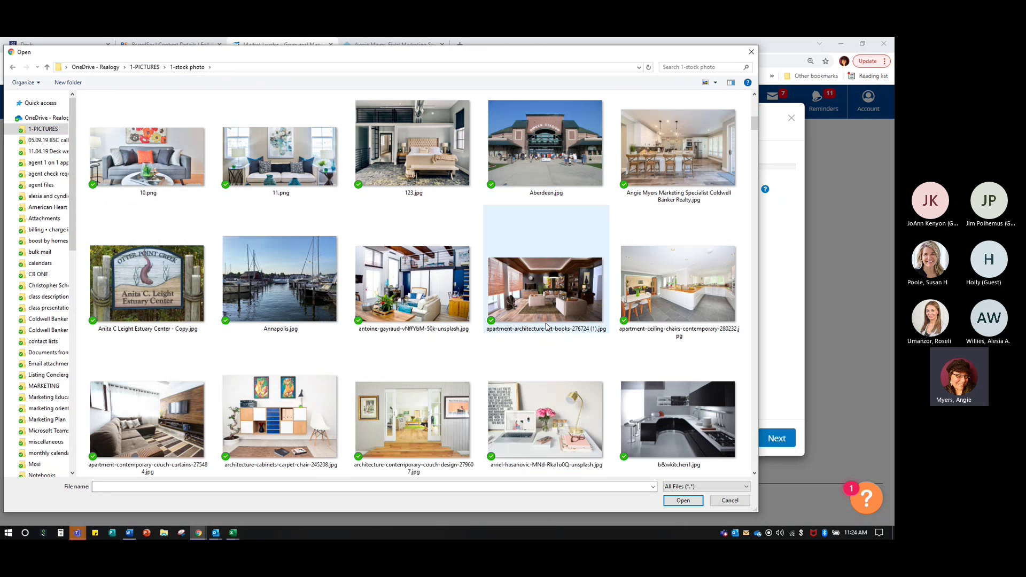
scroll(547, 325, down, 3)
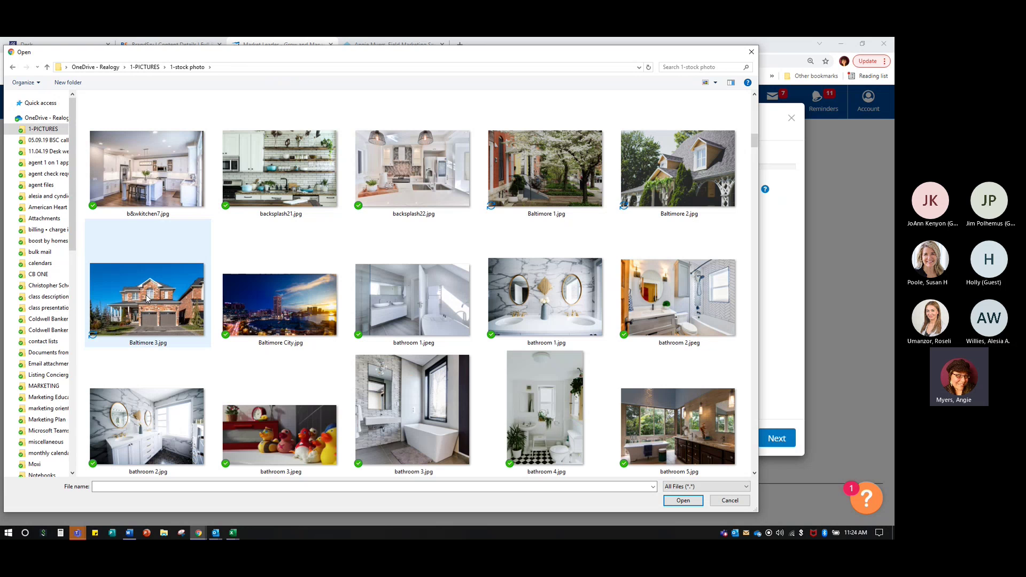
click(728, 501)
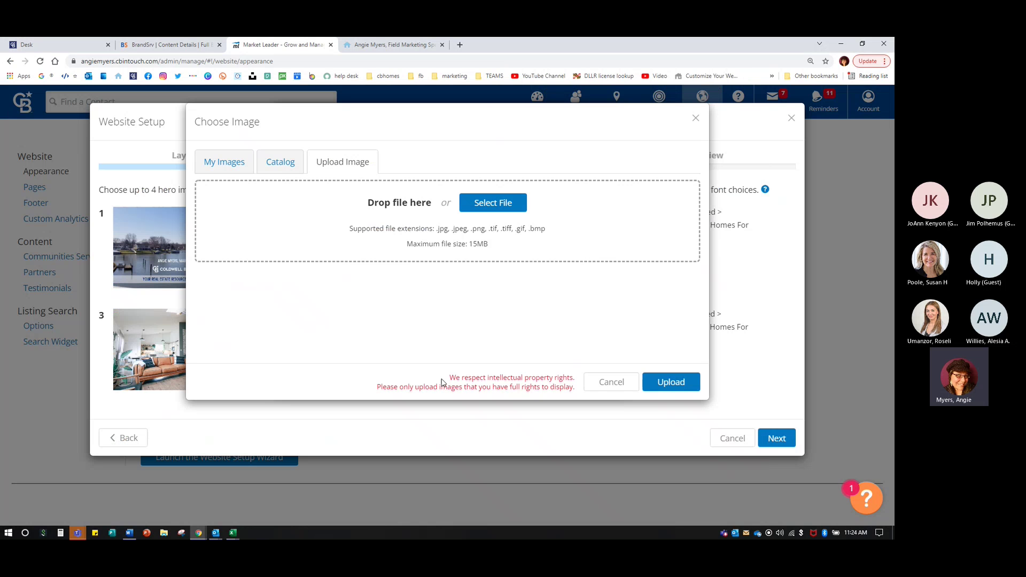
click(625, 383)
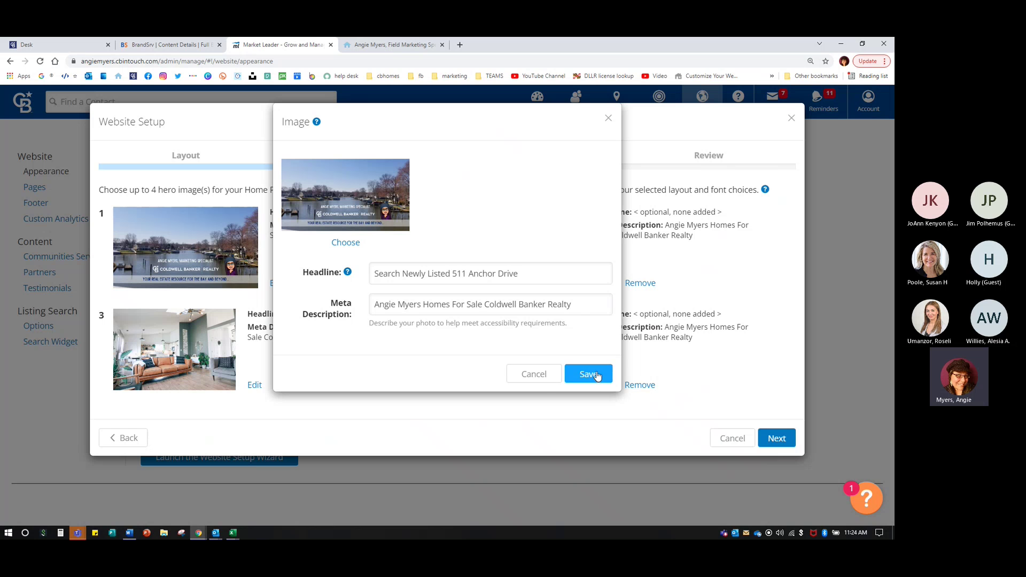
- Save hero image 1 with its headline, then return to the BrandSrv colour palette page
click(589, 374)
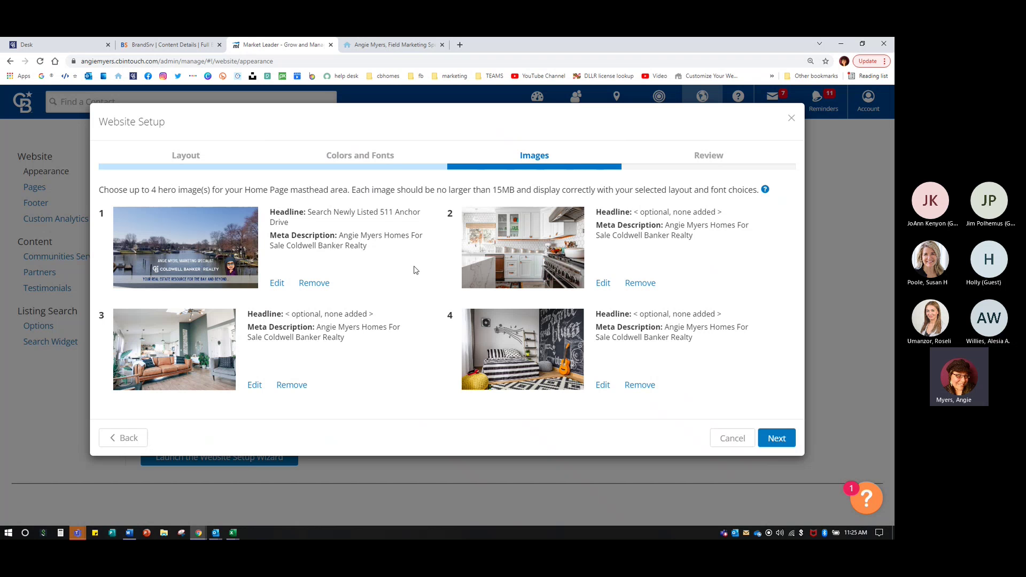
click(168, 46)
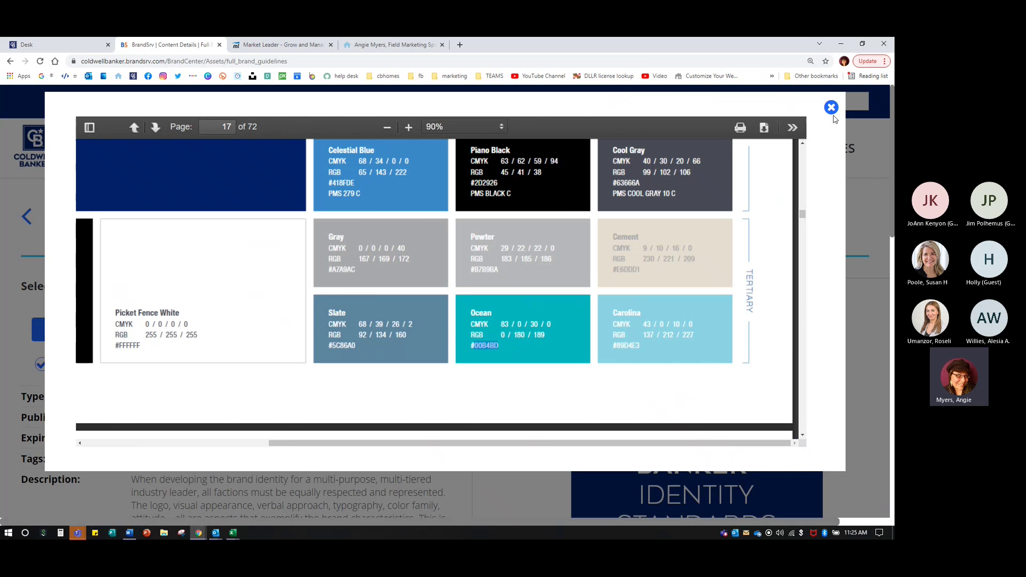
- Close the brand guidelines and browse the Photography asset library
click(831, 109)
mouse_move(579, 152)
click(579, 153)
click(558, 223)
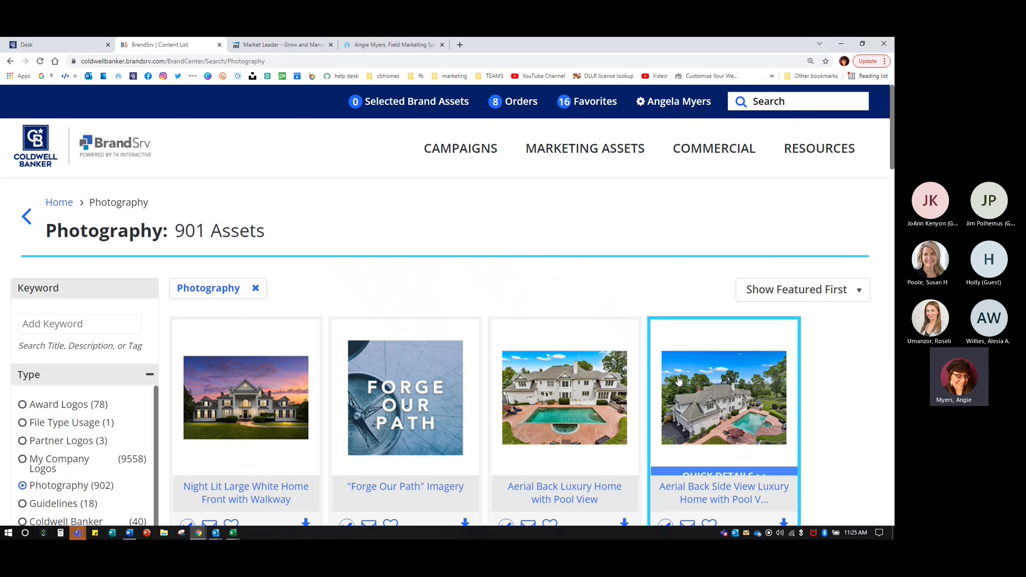
scroll(678, 381, down, 3)
scroll(677, 380, down, 2)
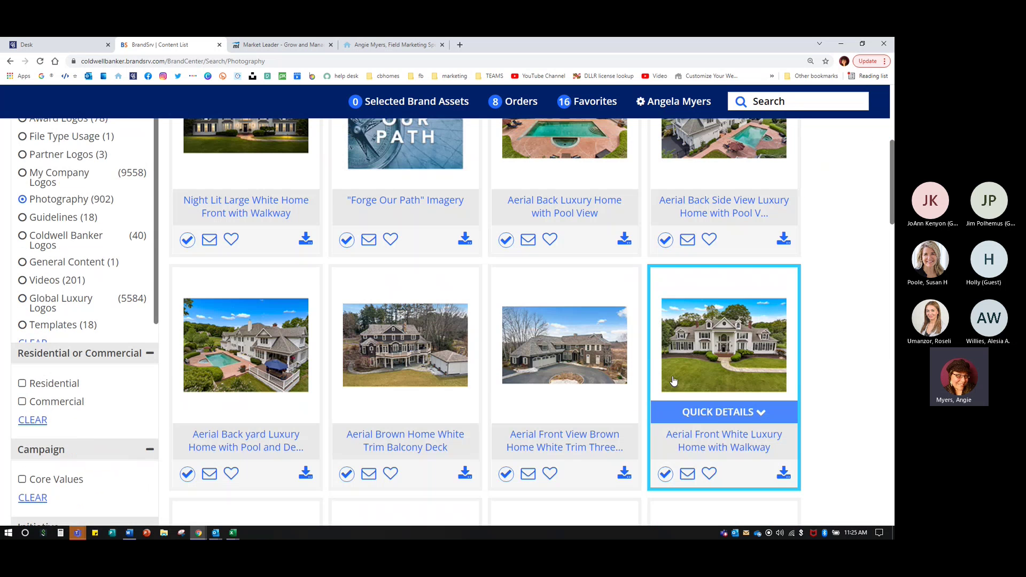
scroll(673, 381, down, 5)
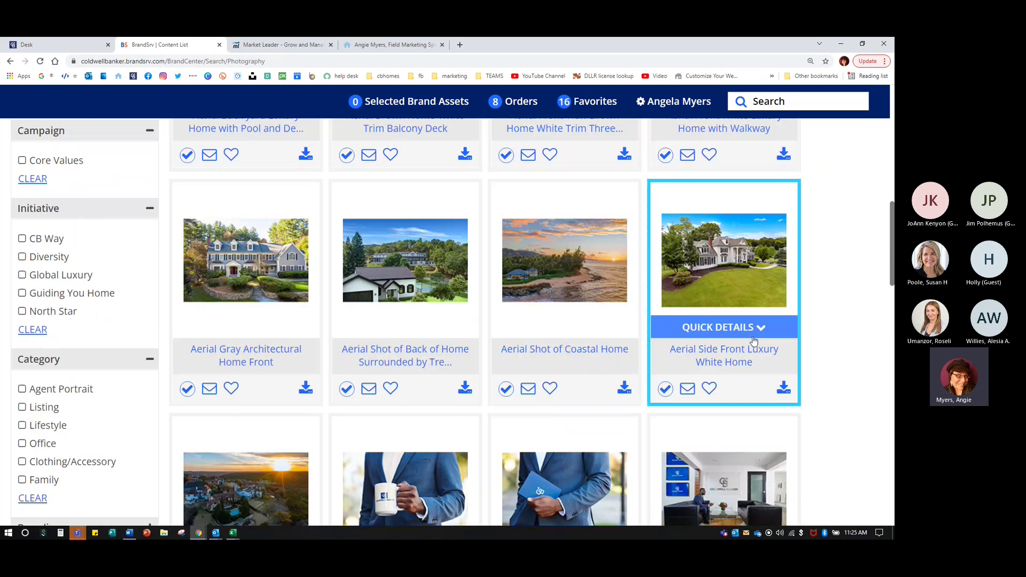
scroll(753, 340, down, 17)
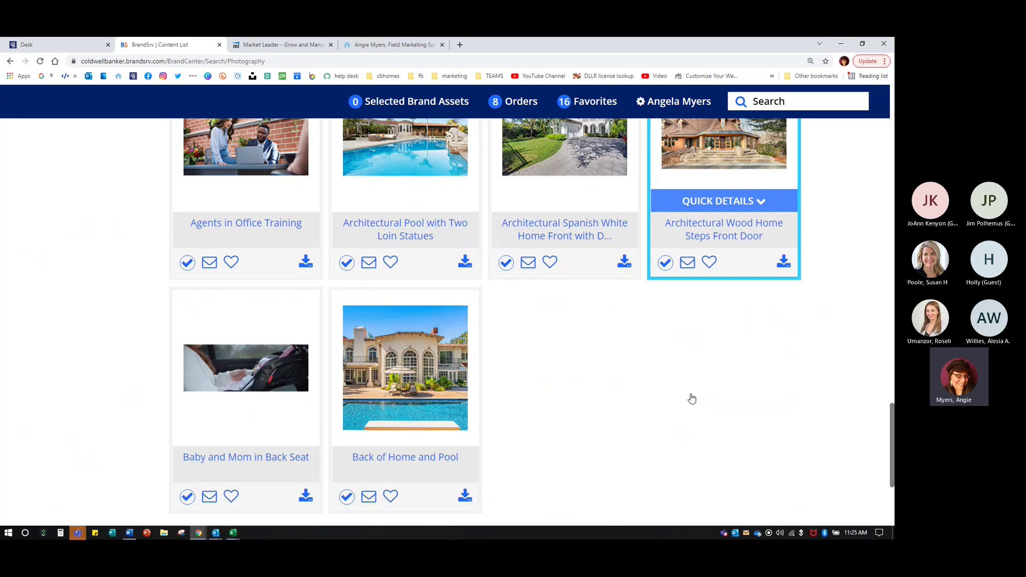
scroll(691, 398, down, 3)
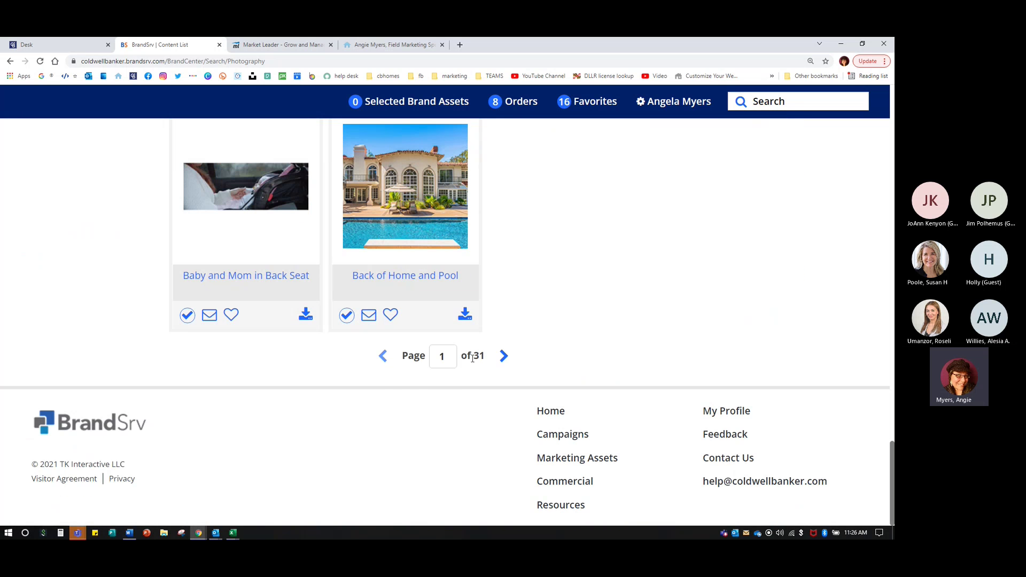
scroll(22, 320, up, 1)
scroll(22, 320, up, 10)
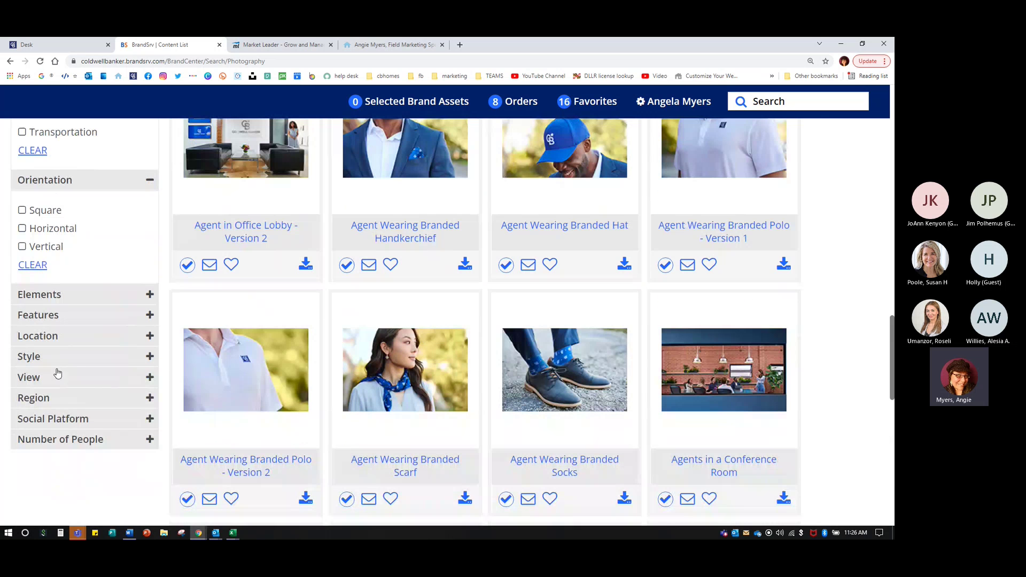
- Filter the photography results to the Mid-Atlantic region
click(39, 335)
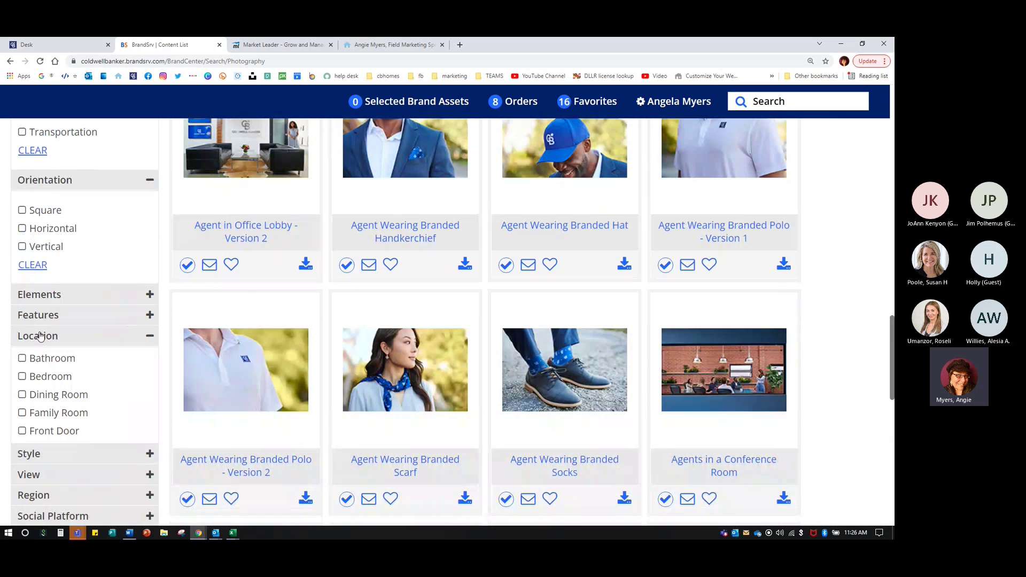
scroll(37, 404, down, 3)
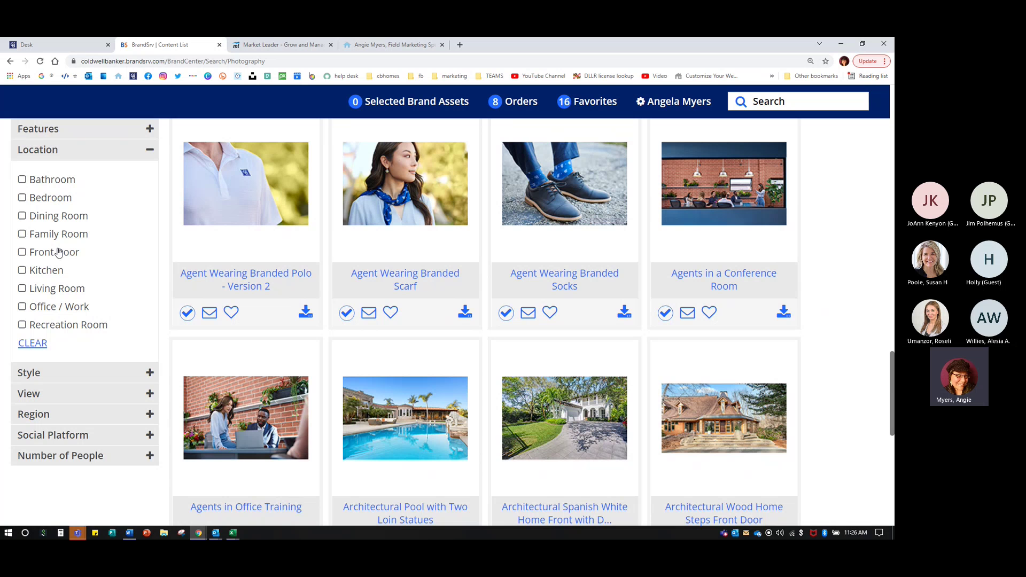
click(38, 415)
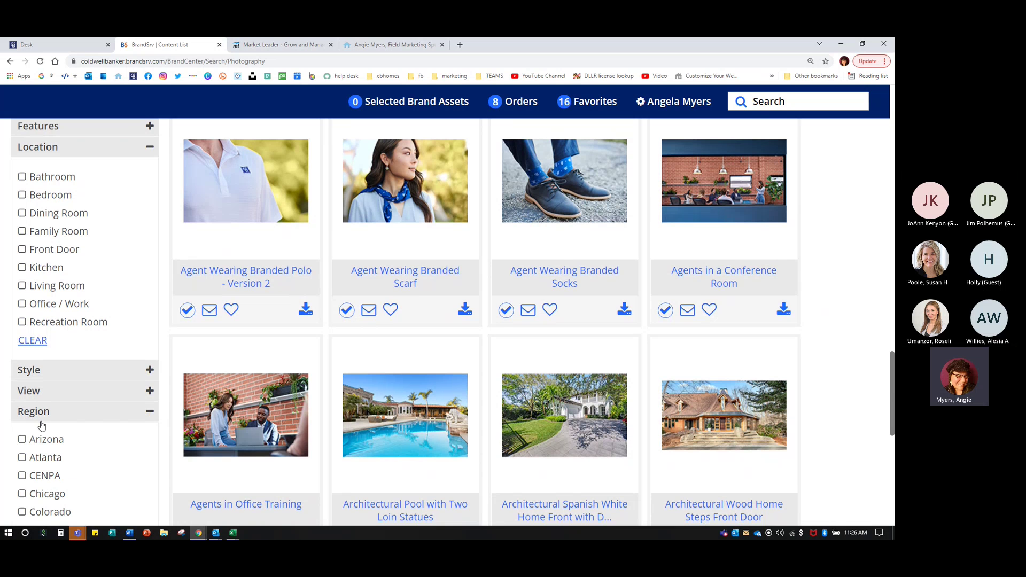
scroll(41, 425, down, 4)
click(23, 338)
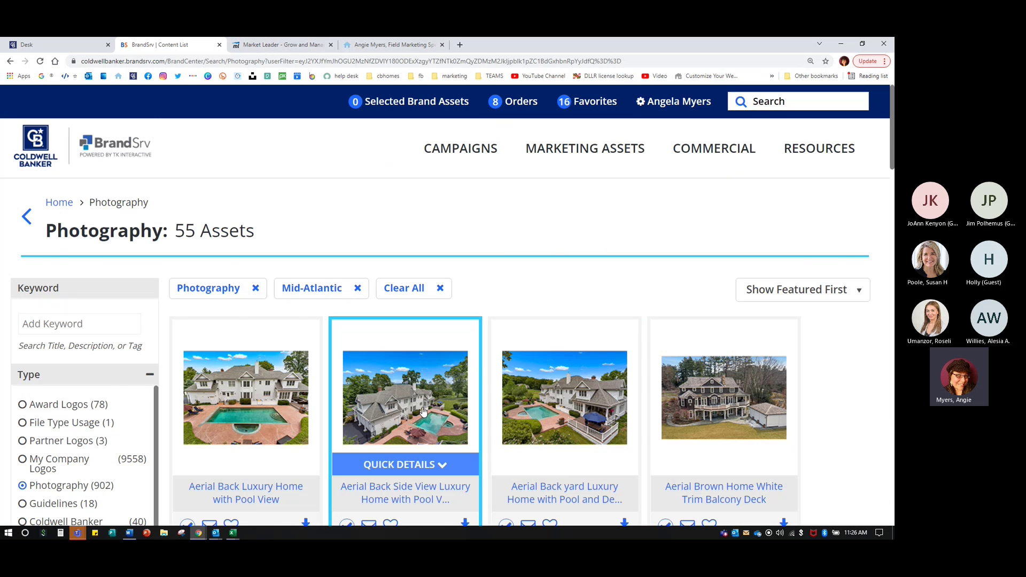
- Open the Aerial Gray Architectural Home Front photo from the filtered results
scroll(422, 411, down, 3)
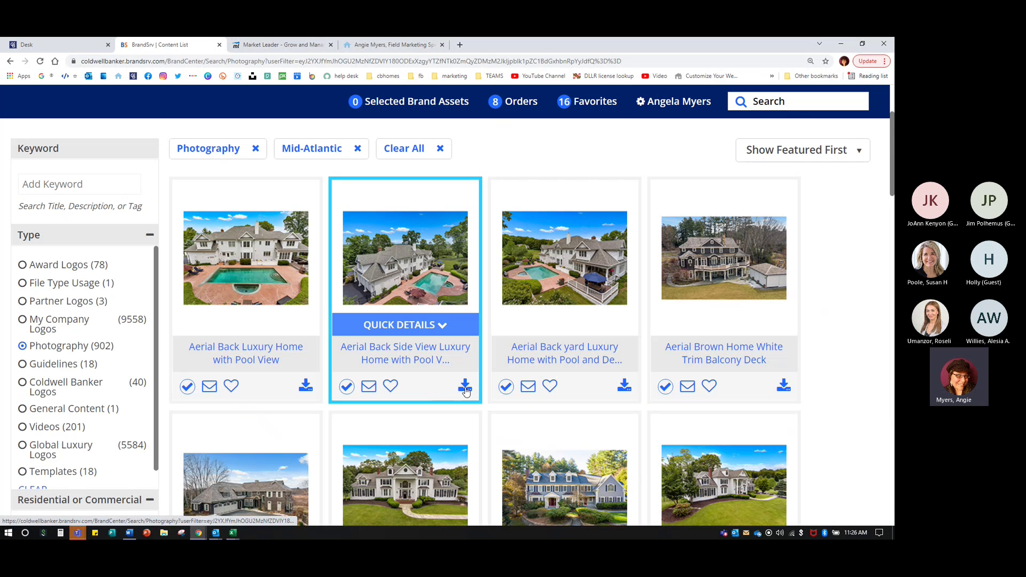
scroll(465, 390, down, 3)
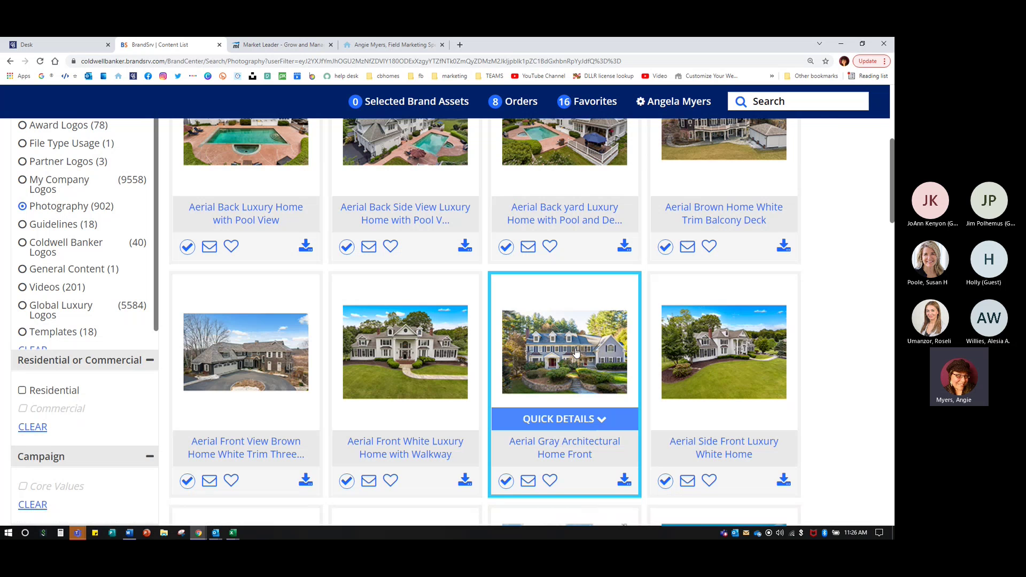
click(575, 353)
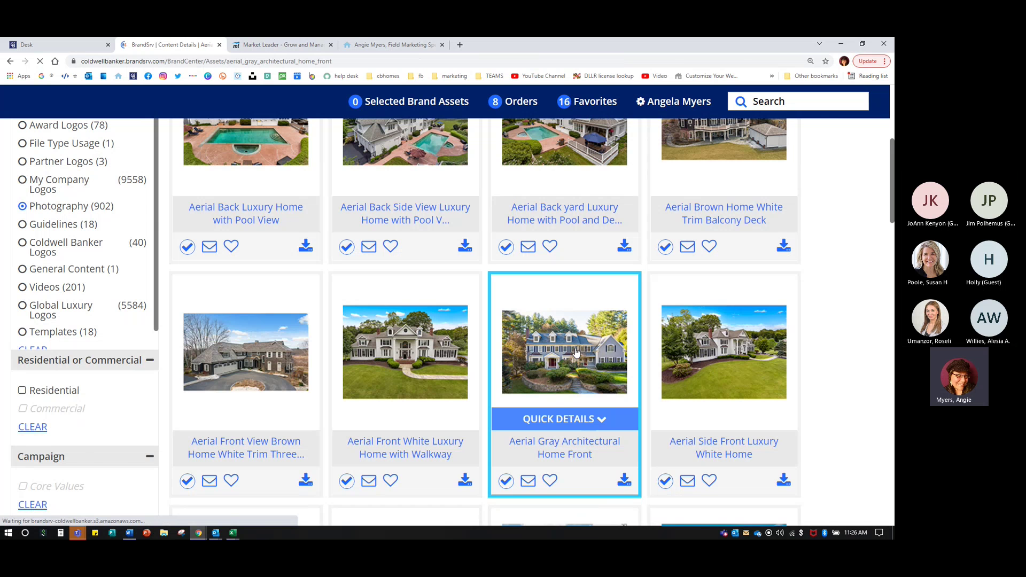
scroll(711, 334, down, 2)
scroll(710, 334, up, 2)
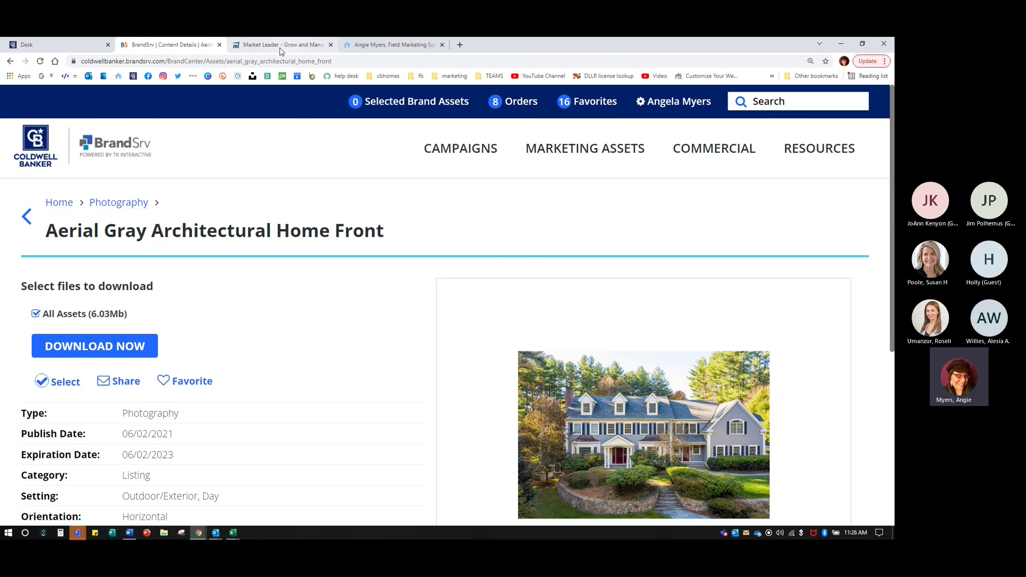
- Clear the headline from the first hero image and save it
click(281, 47)
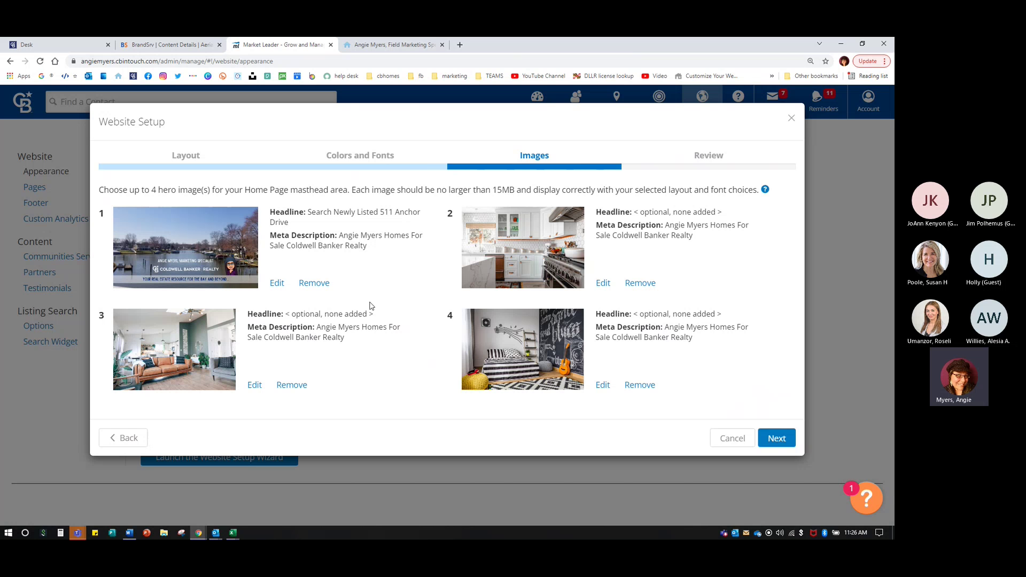
click(277, 283)
drag(521, 273, 264, 266)
key(ctrl+c)
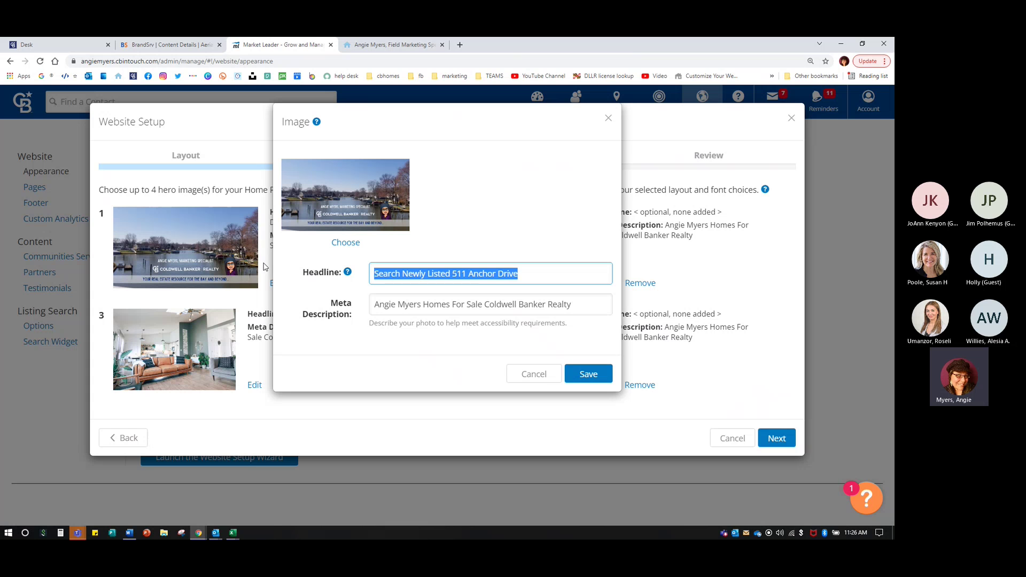
key(BackSpace)
click(579, 374)
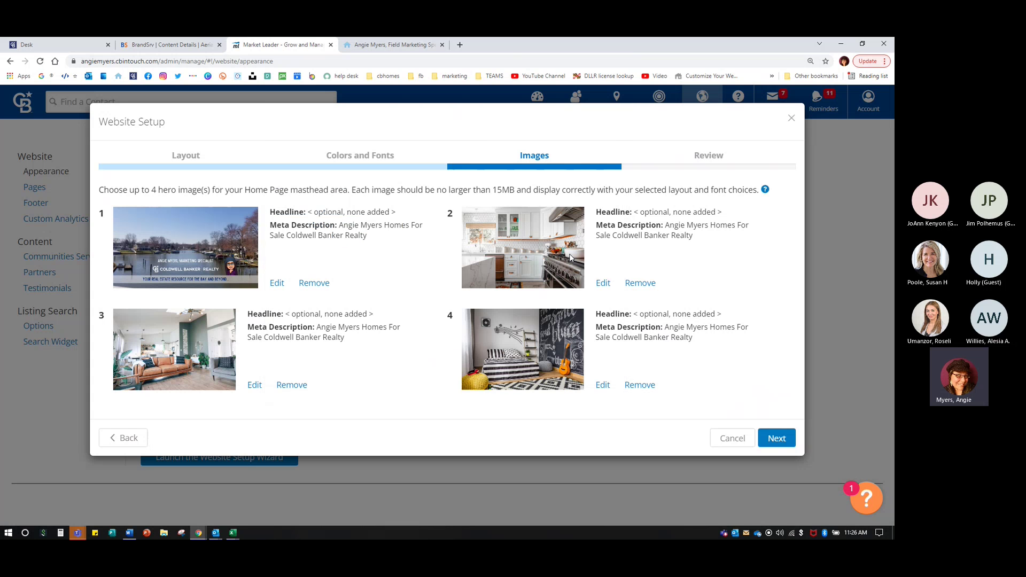
click(601, 286)
click(384, 277)
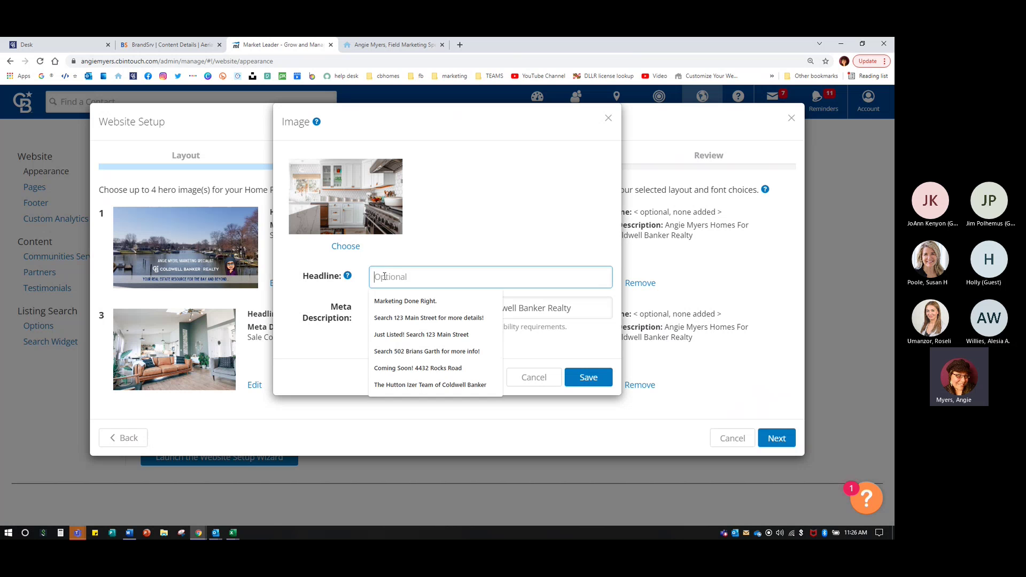
key(ctrl+v)
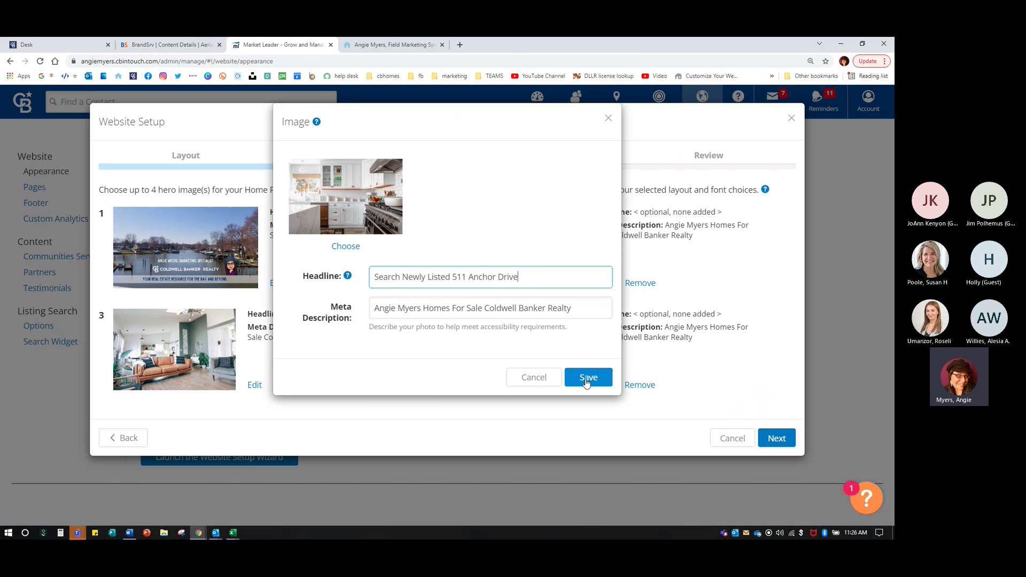
click(587, 377)
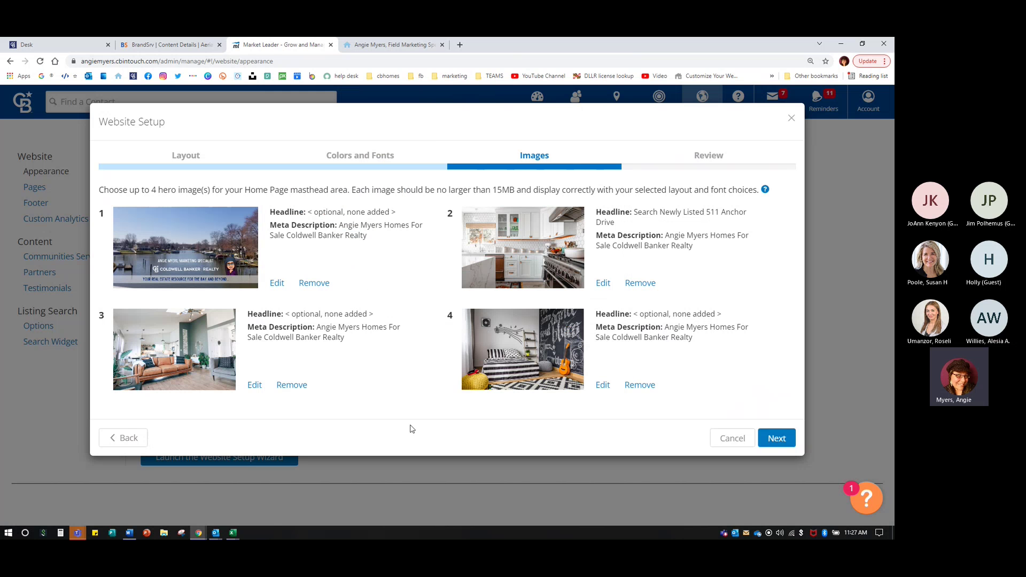
- Advance the website setup to the Review step and switch to the live agent website tab
click(776, 439)
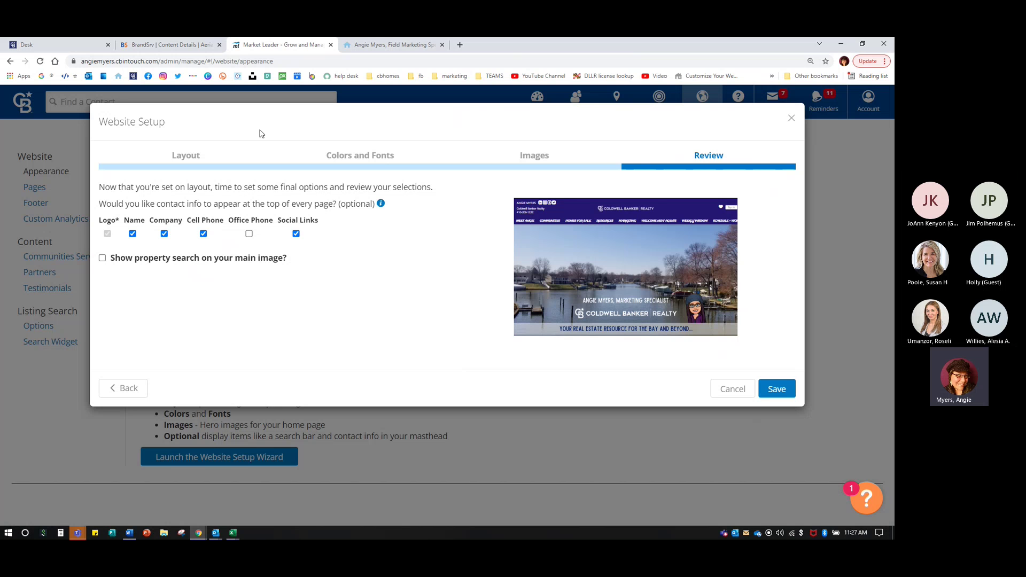
click(392, 45)
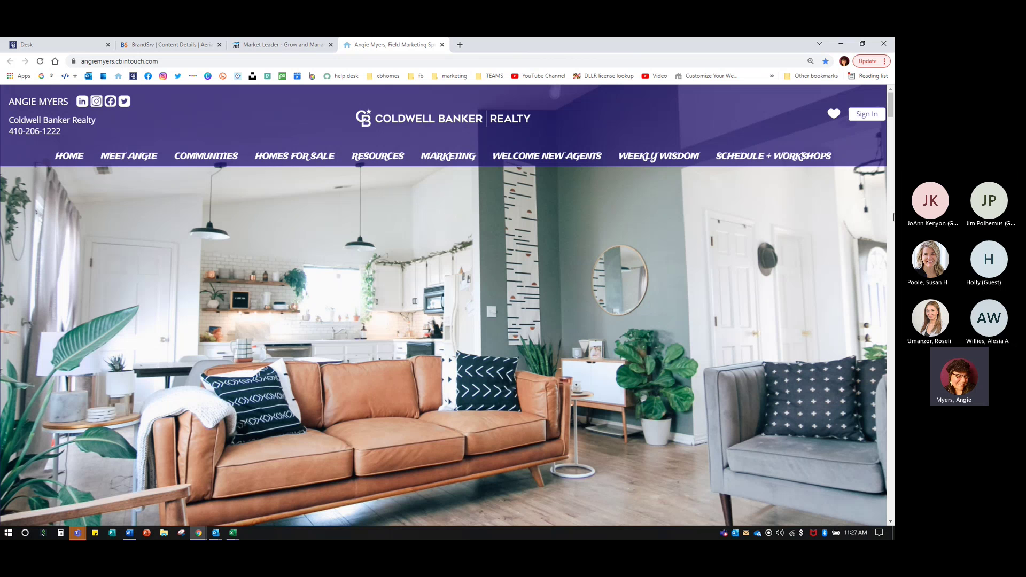
- Scroll the live site down to its footer, then go back to Market Leader's Review step
scroll(671, 334, down, 15)
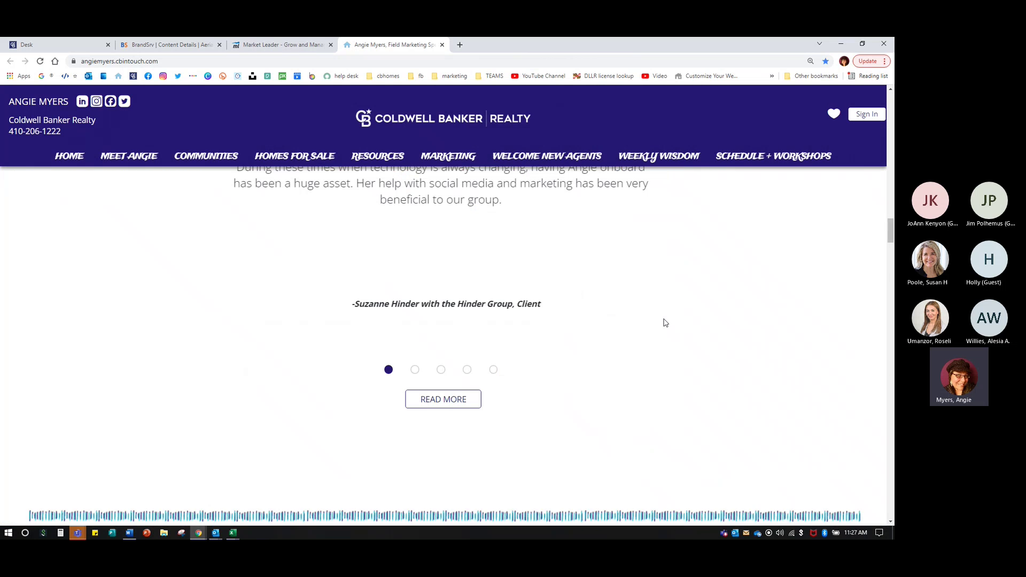
scroll(665, 323, down, 10)
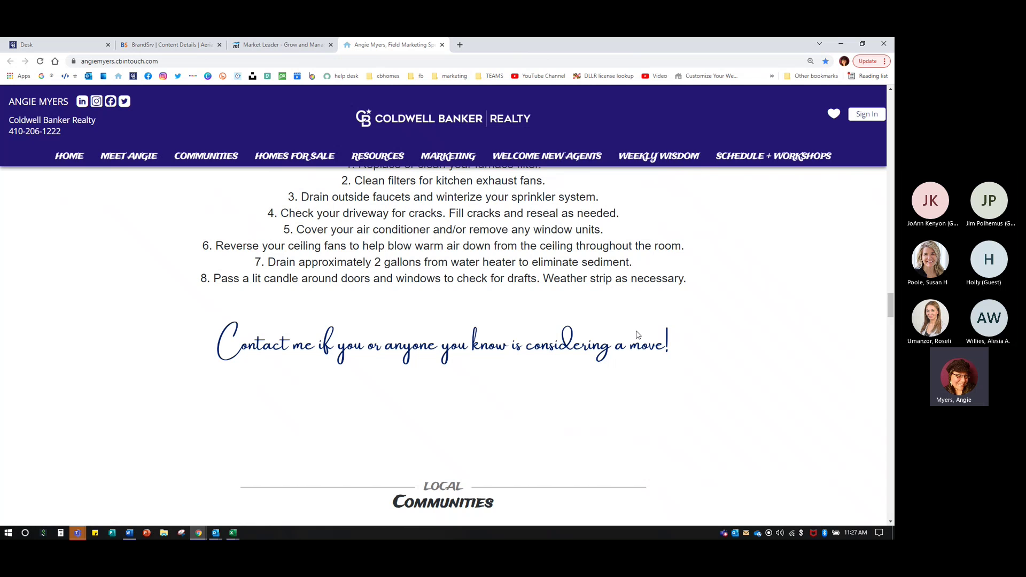
scroll(636, 334, down, 8)
scroll(614, 325, down, 20)
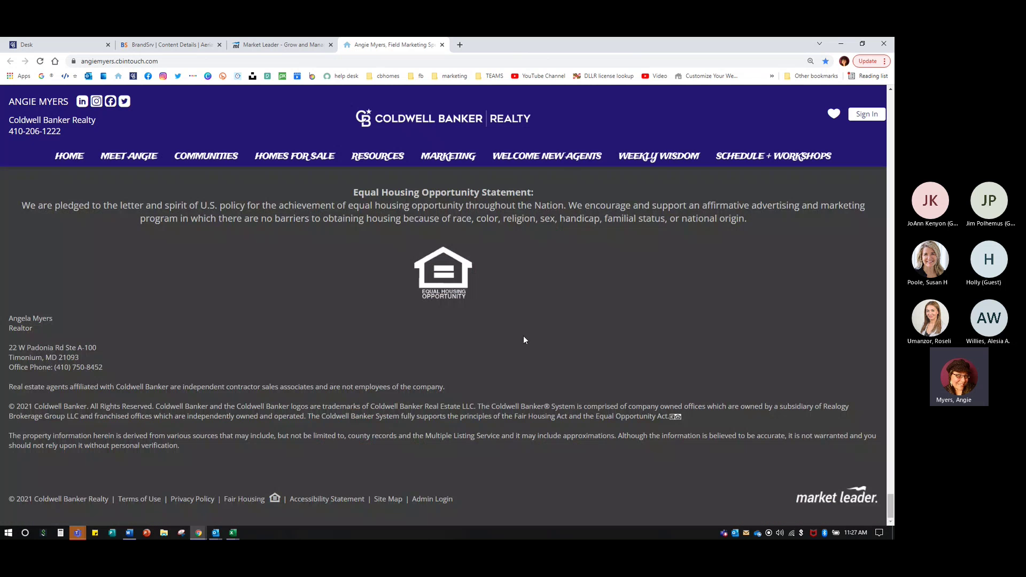
scroll(359, 200, up, 3)
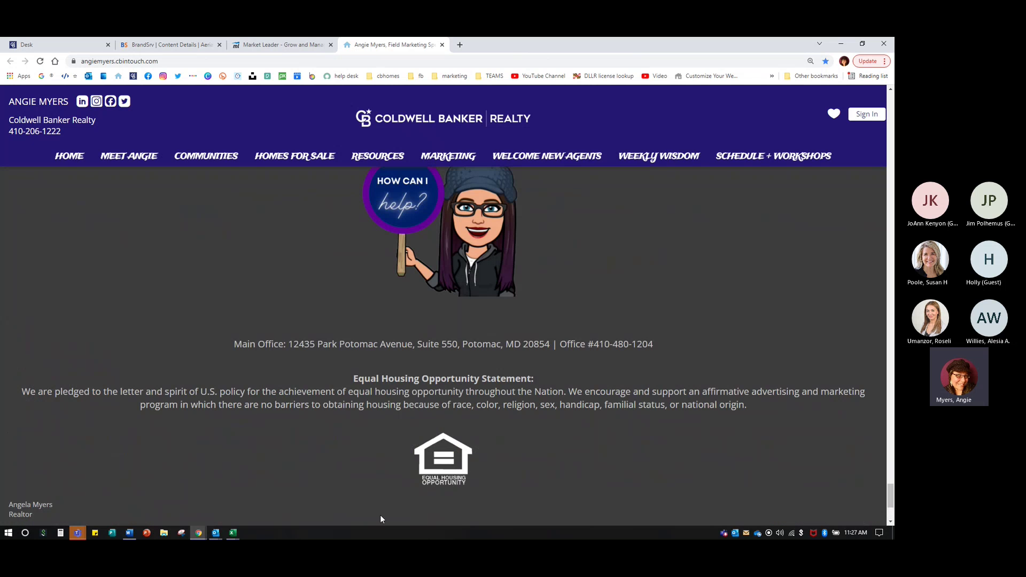
scroll(404, 410, down, 3)
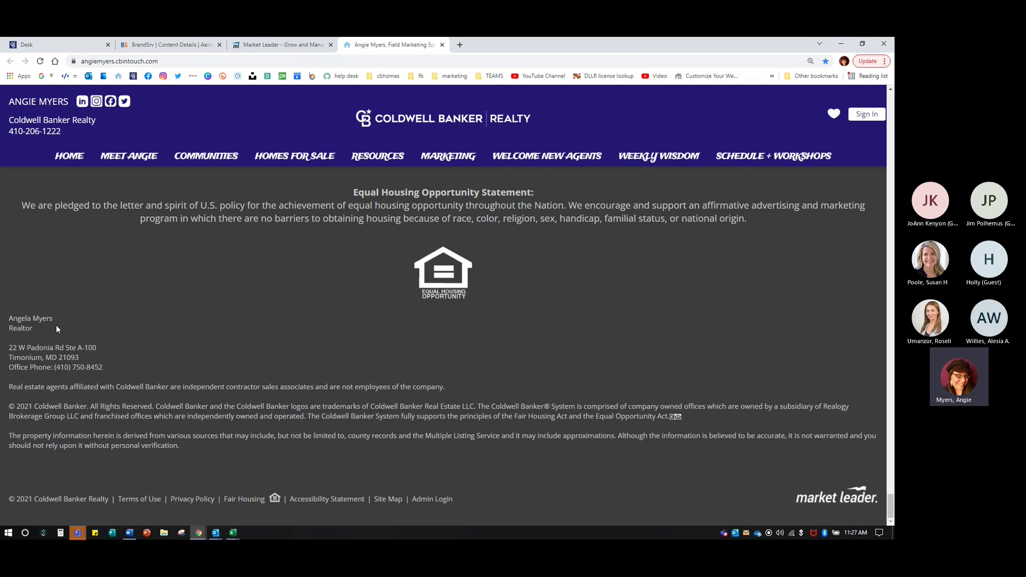
drag(8, 321, 505, 485)
click(505, 485)
click(299, 45)
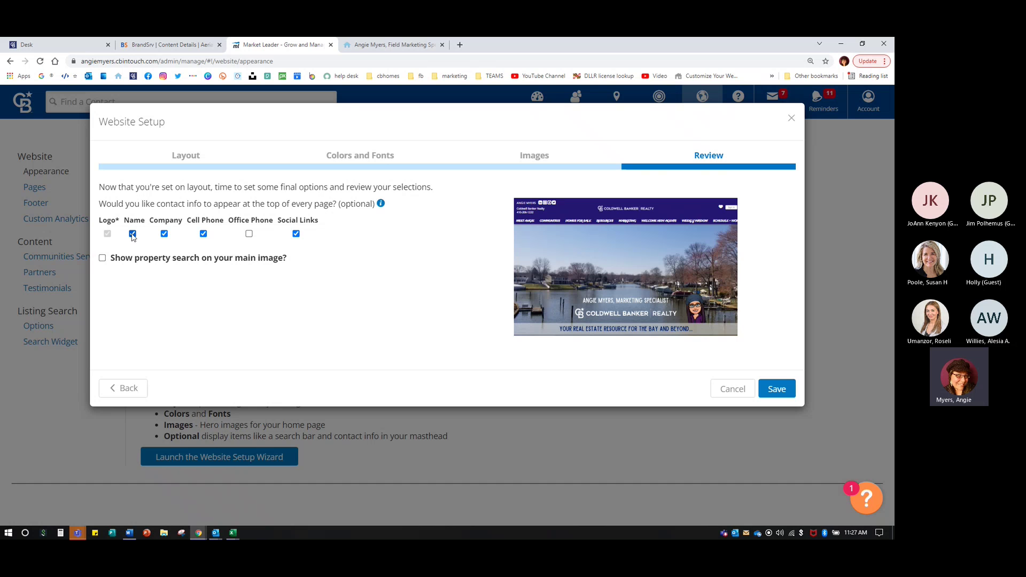
- Add Office Phone to the masthead and check how it looks on the live website
click(559, 212)
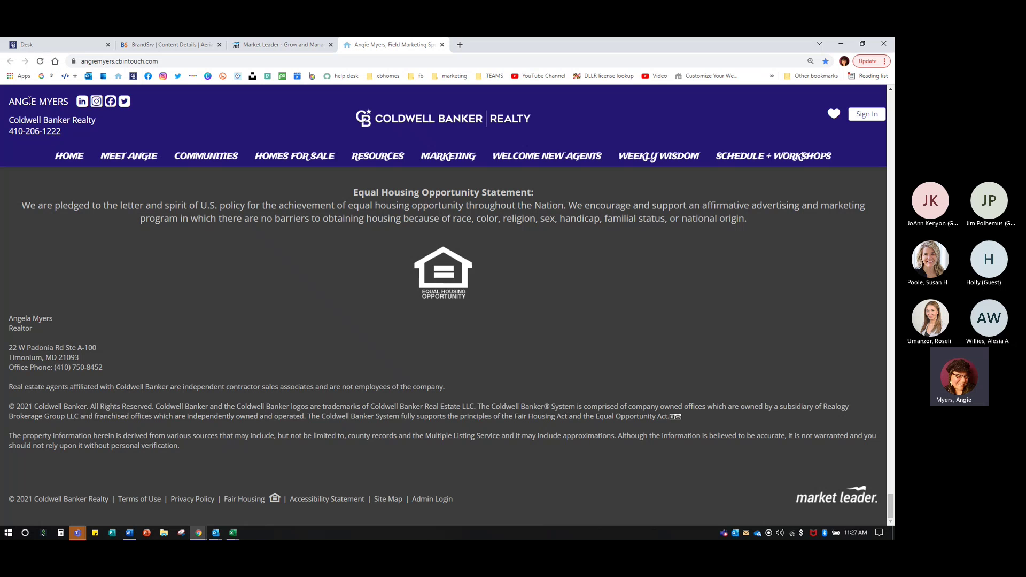
click(302, 49)
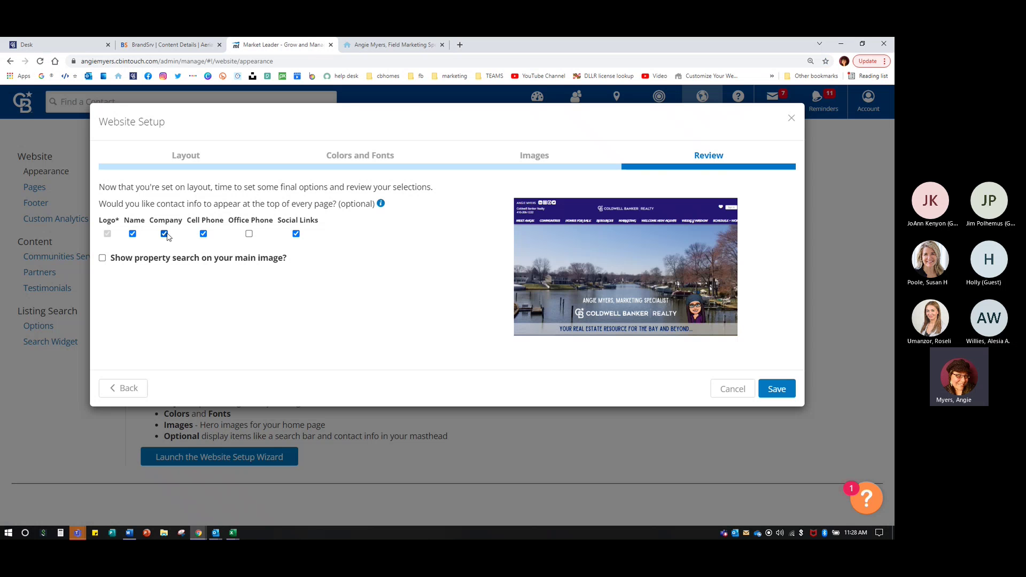
click(249, 234)
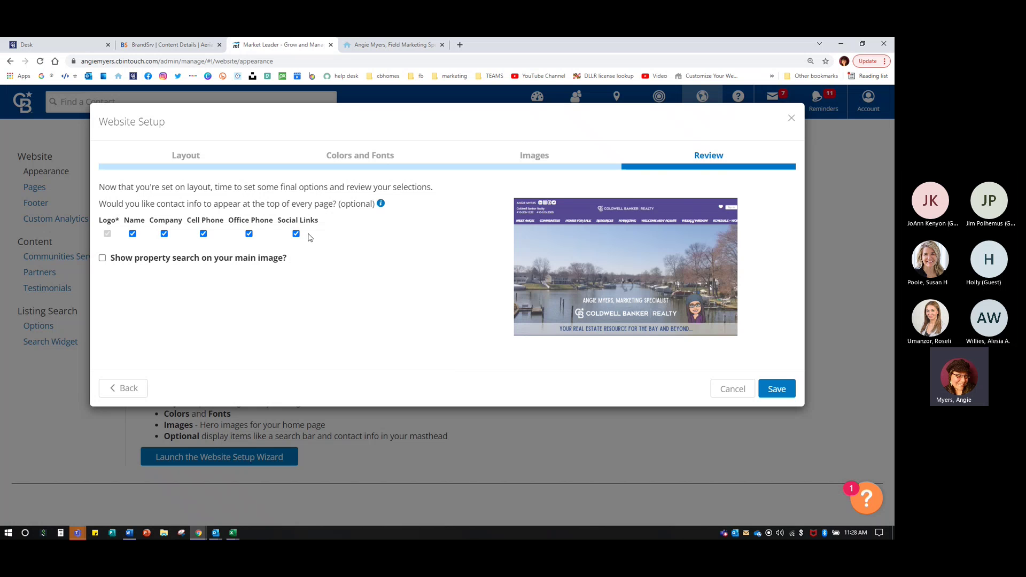
click(446, 42)
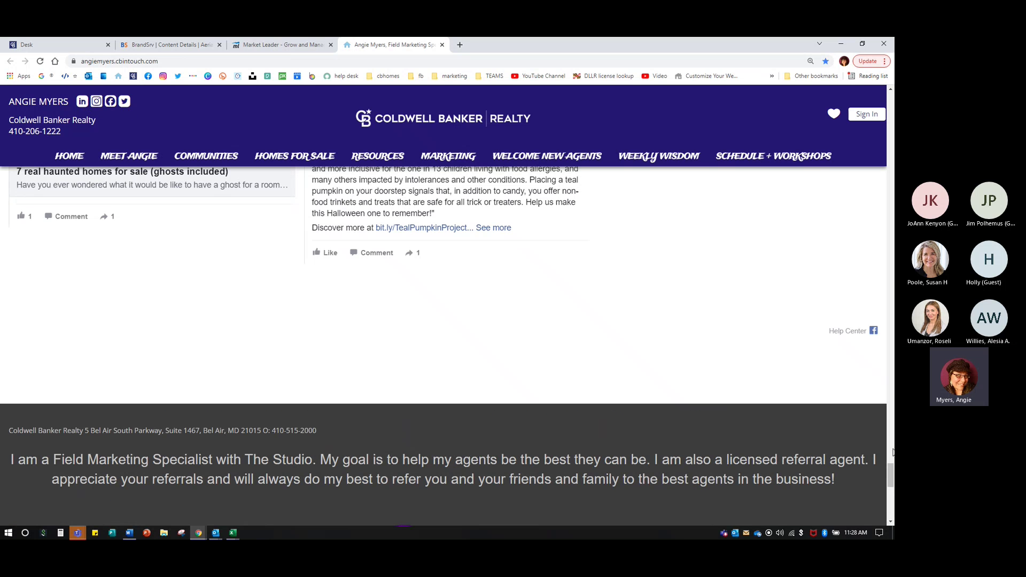
drag(889, 475, 890, 102)
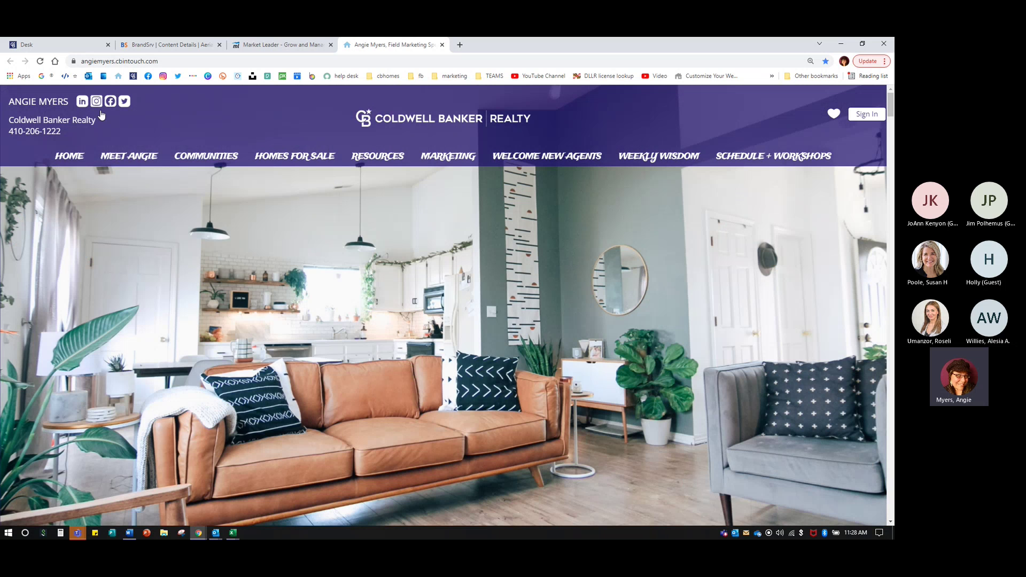
click(306, 48)
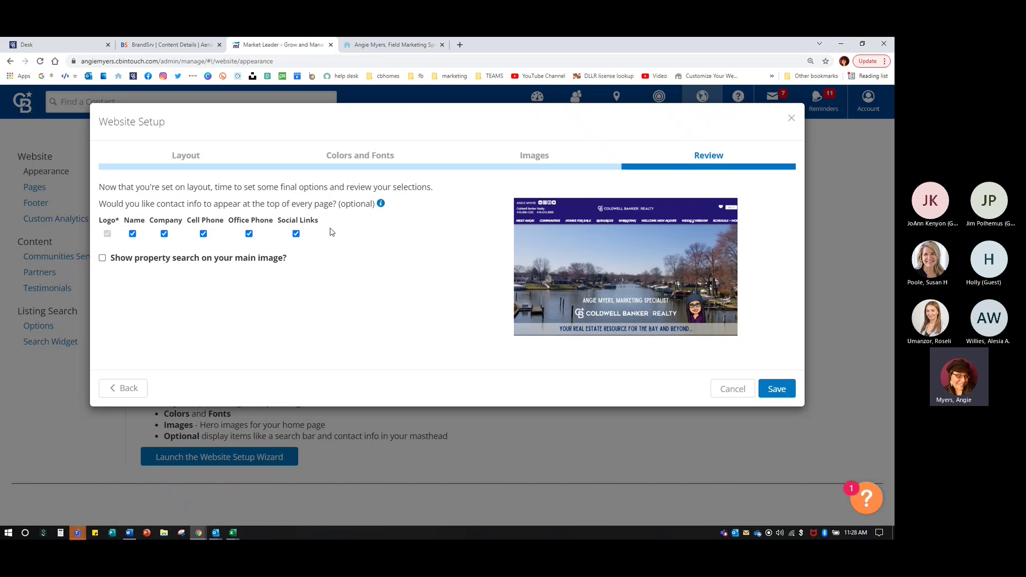
- Turn Office Phone back off and uncheck Company in the masthead contact info
key(ctrl+plus)
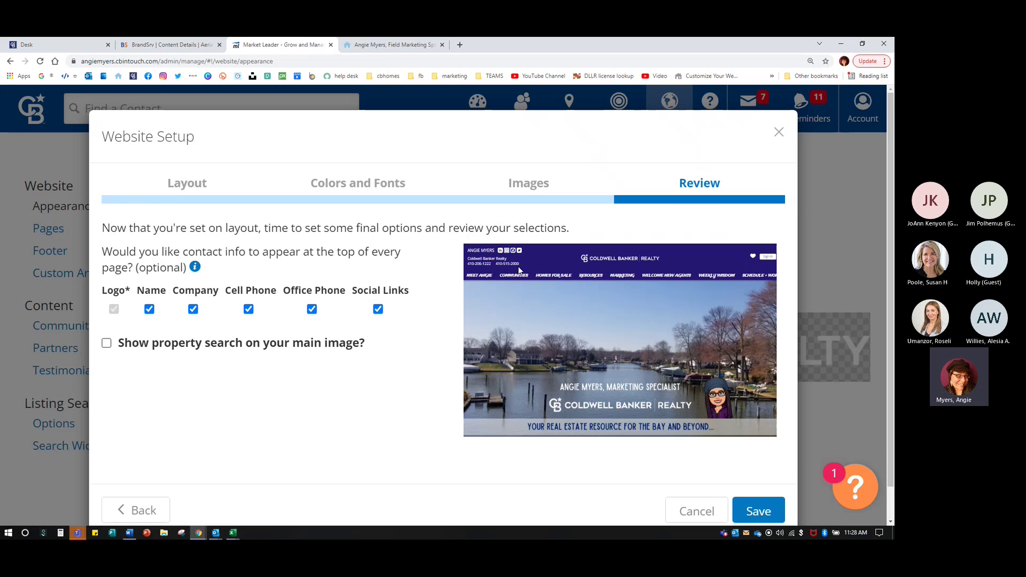
click(312, 308)
click(194, 310)
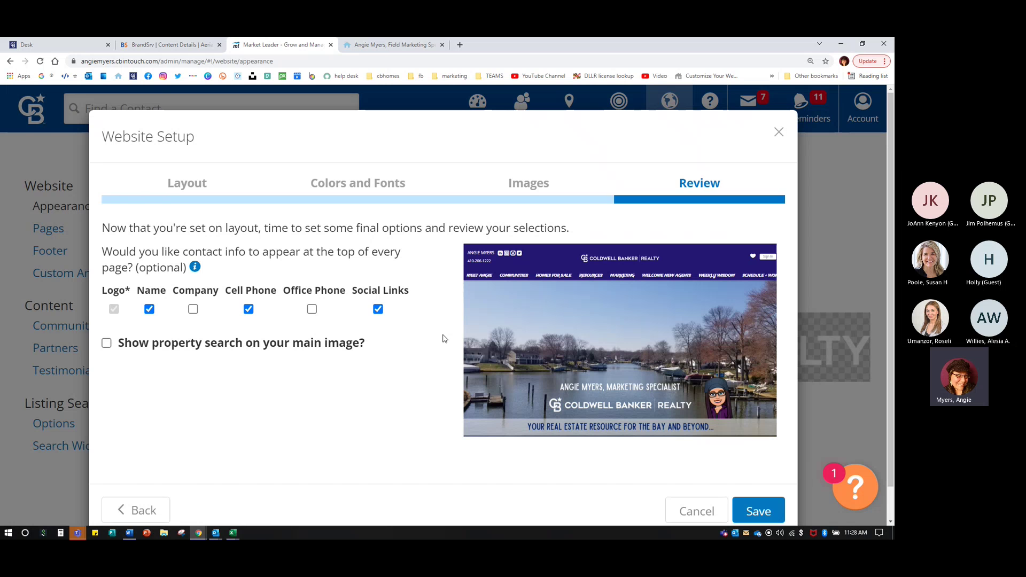
key(ctrl+minus)
key(ctrl+minus)
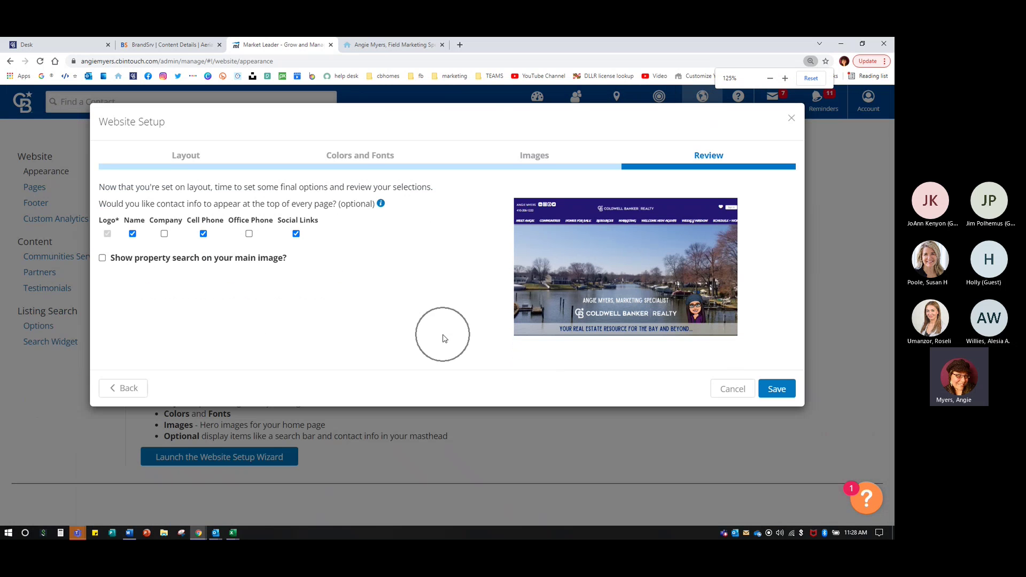
- Turn on property search over the hero image at the Center-Center position
click(103, 259)
click(103, 259)
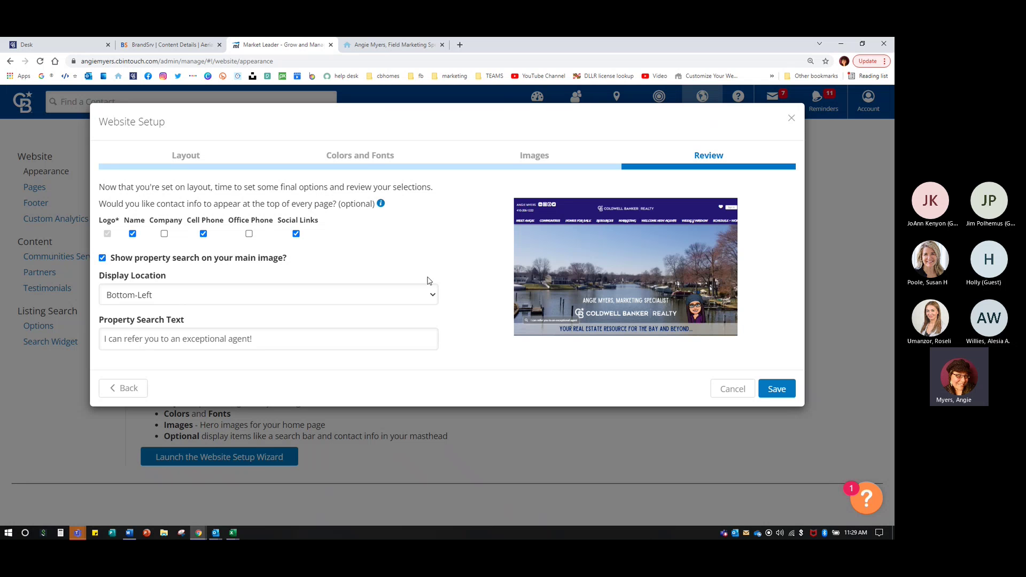
click(137, 300)
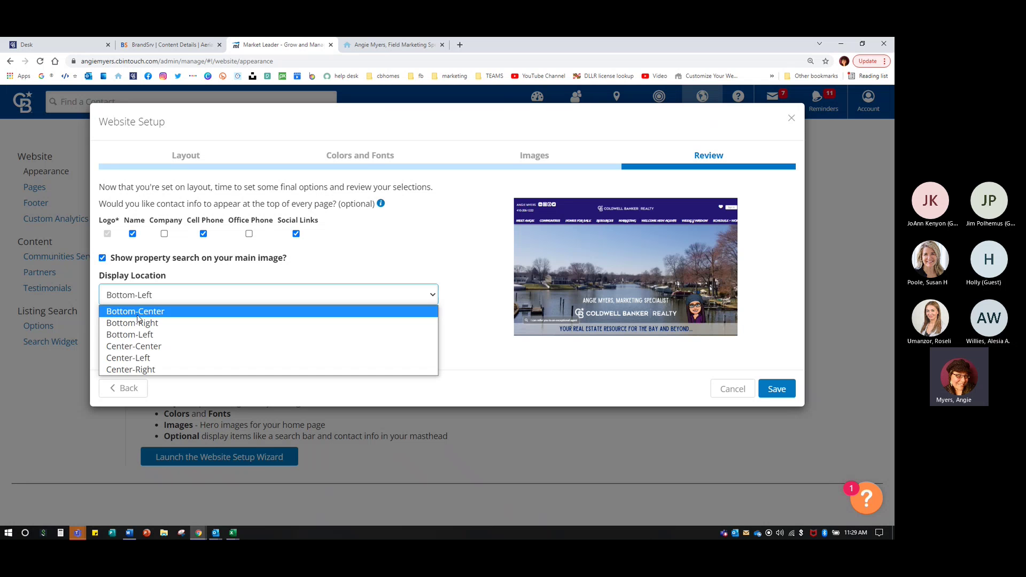
click(135, 346)
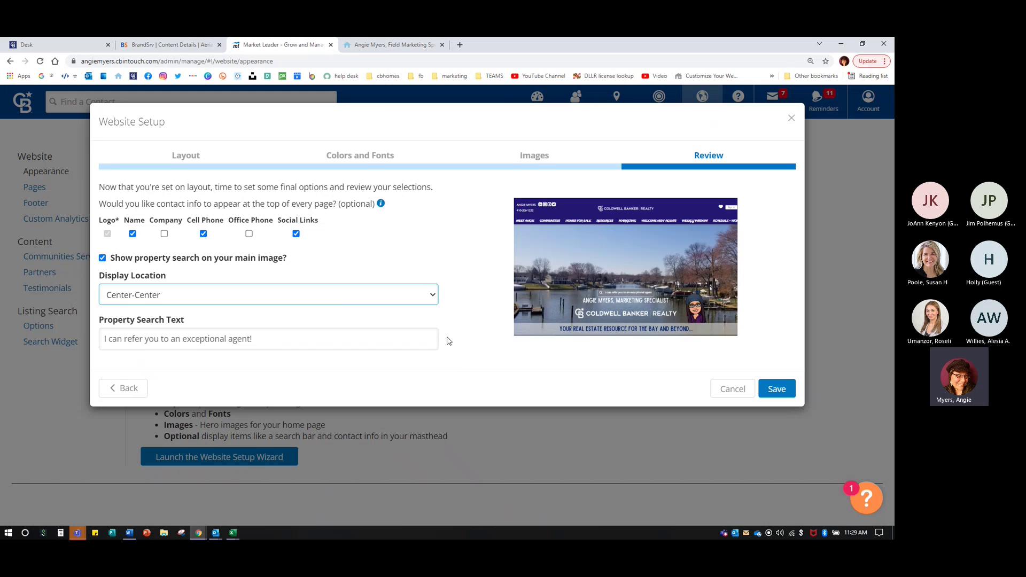
- Replace the Property Search Text with 'Discover Your Dream Home!'
key(ctrl+plus)
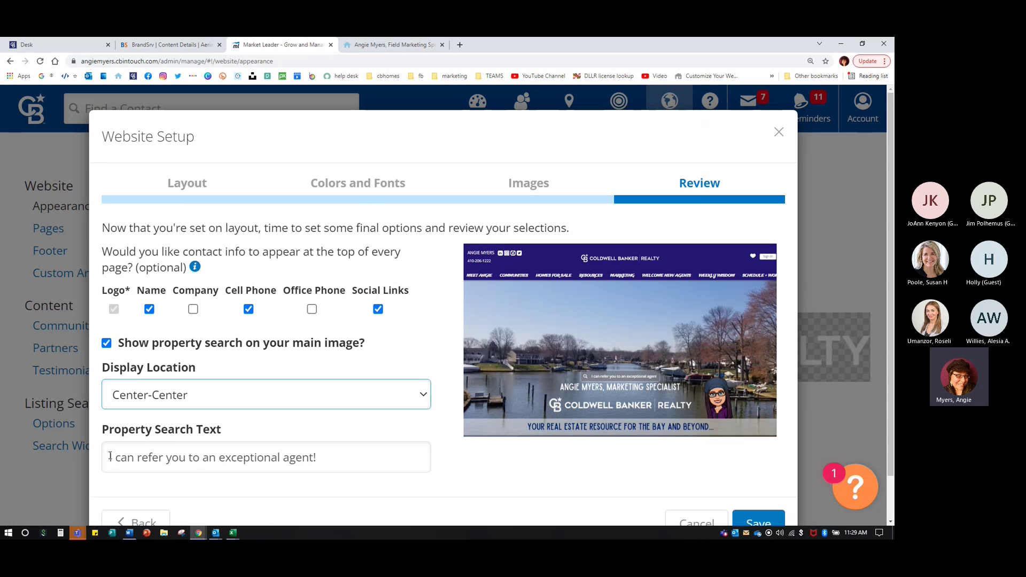
drag(110, 455, 336, 455)
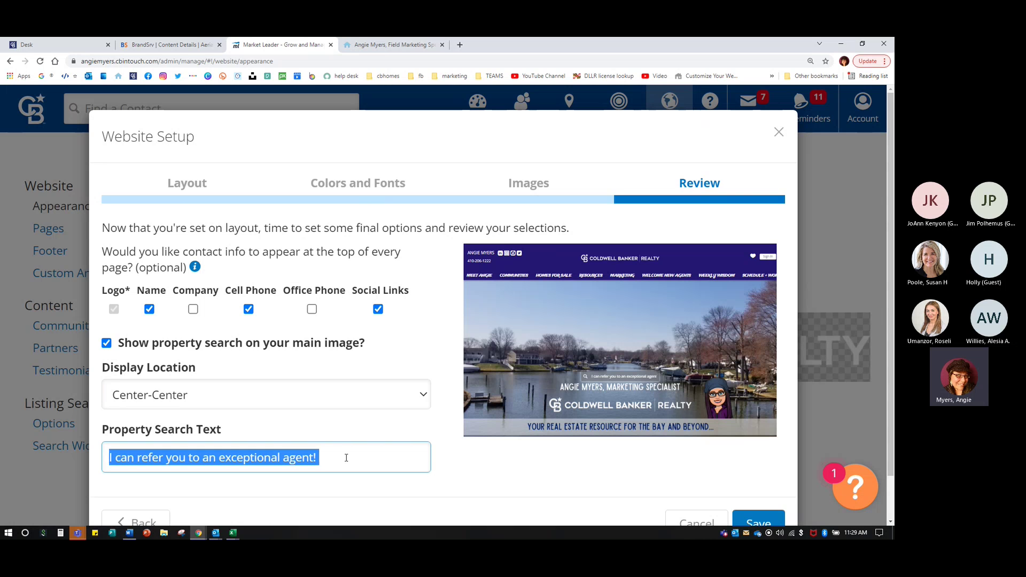
text(Discocv)
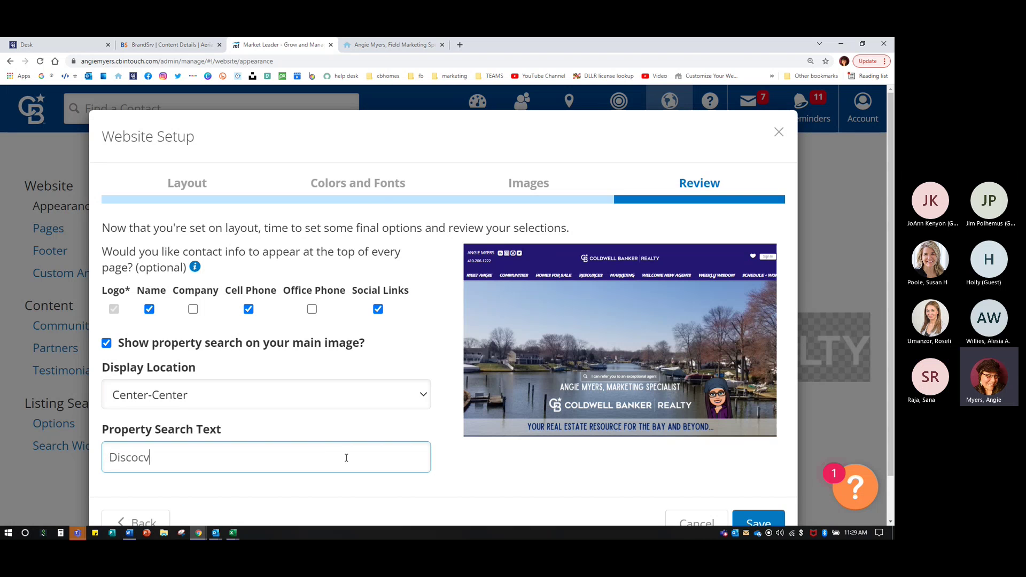
key(BackSpace)
key(BackSpace)
text(ver Your Dream Home!)
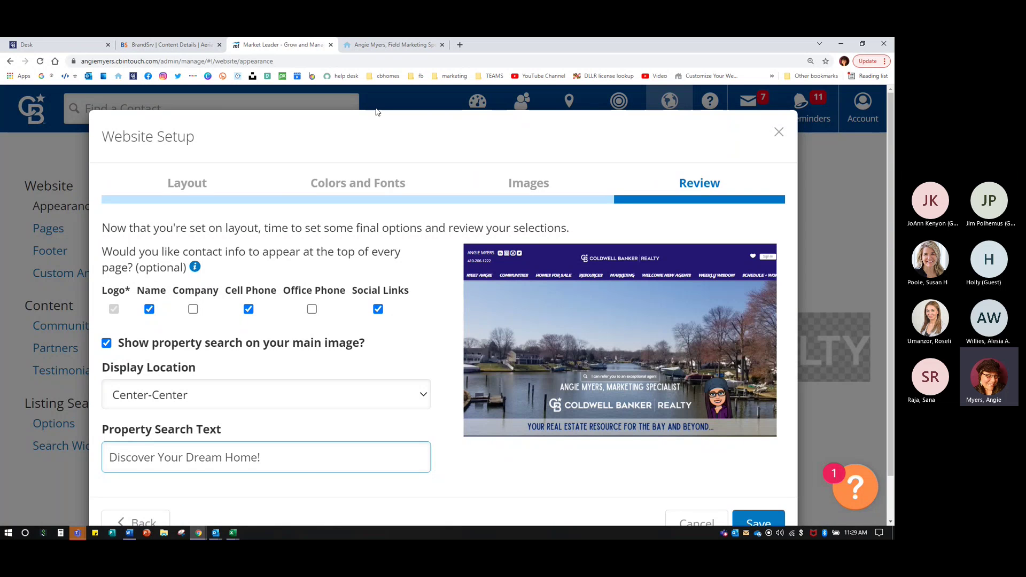
click(459, 45)
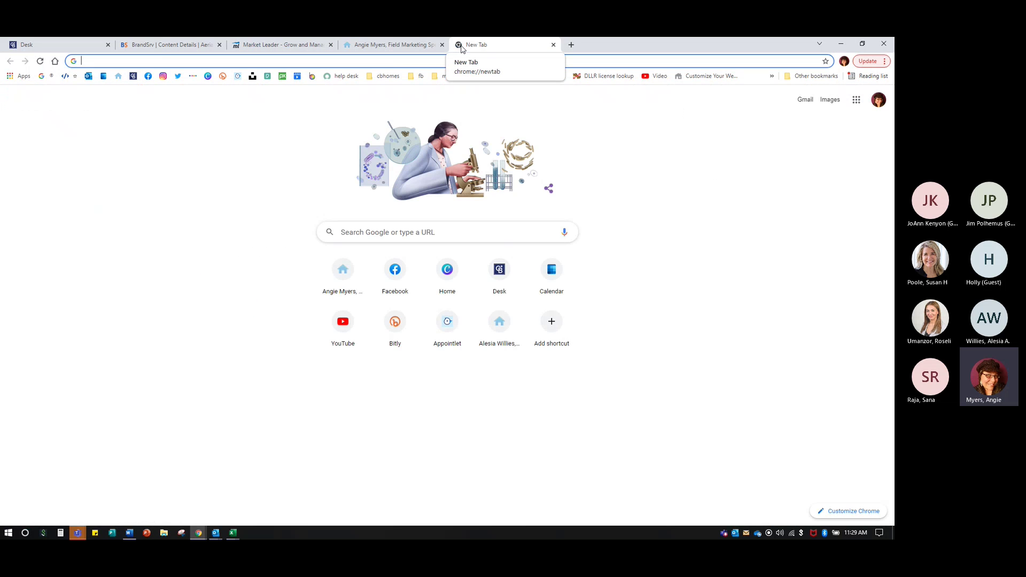
- Load a colleague's example cbintouch website in the new tab
text(alesia)
key(Return)
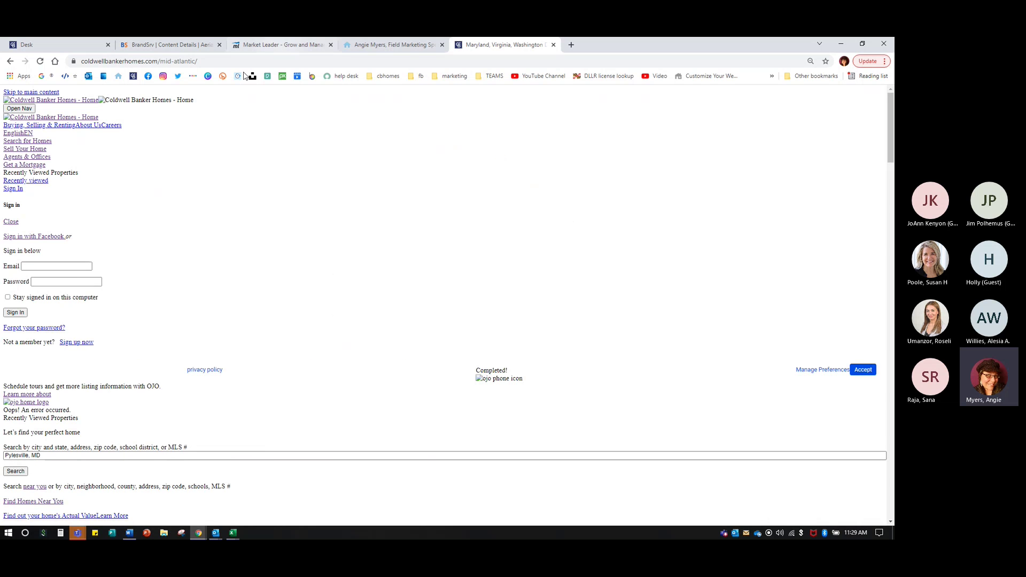
click(205, 61)
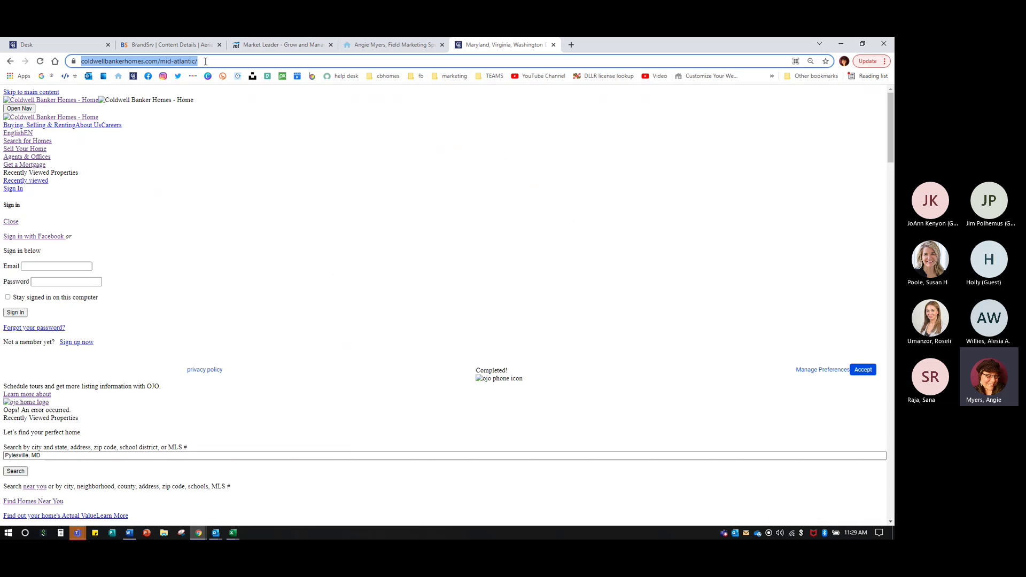
text(aw)
key(Return)
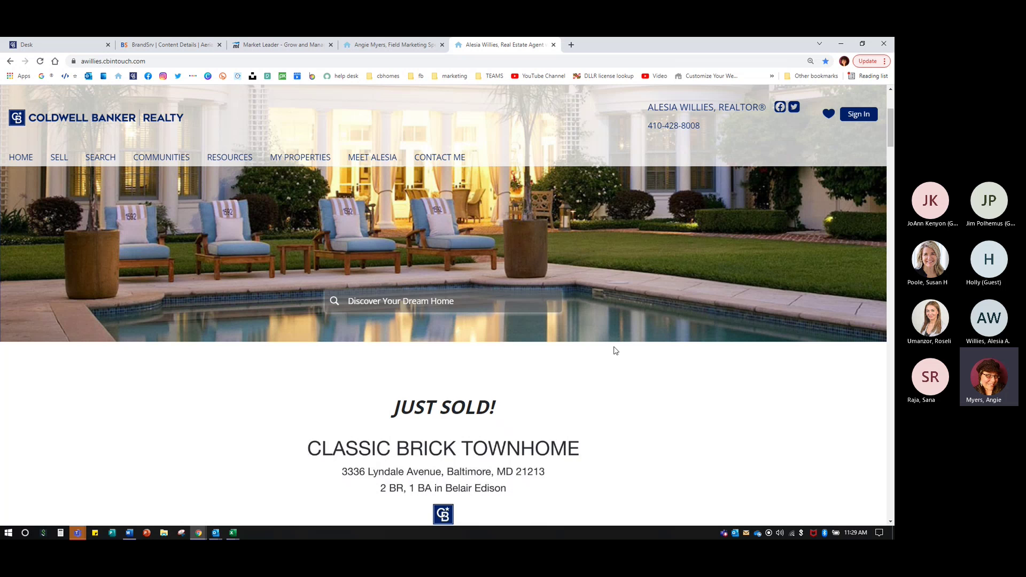
- Search 123 in its hero property search, then close the tab and return to Review
scroll(620, 354, up, 1)
click(398, 347)
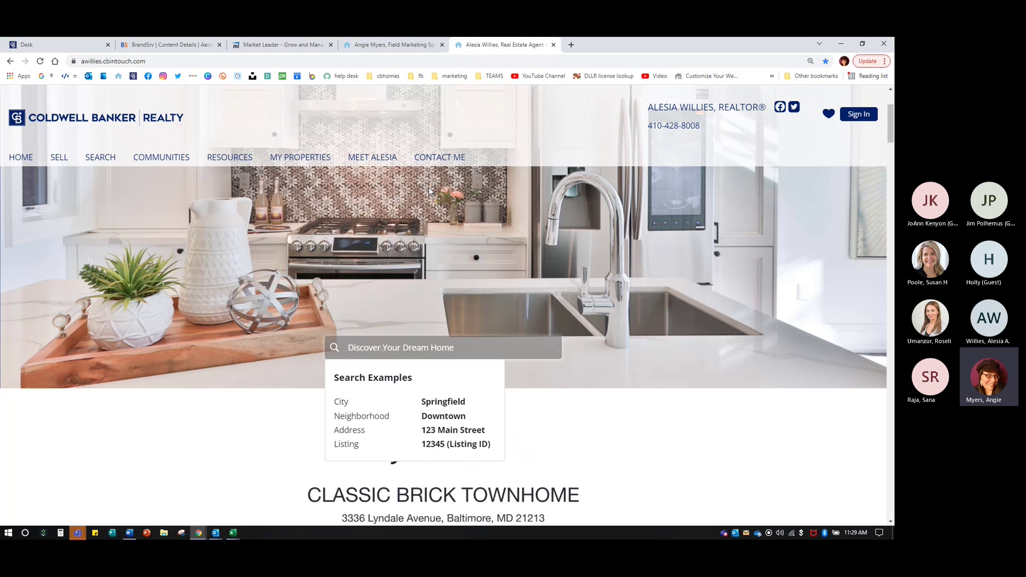
text(123)
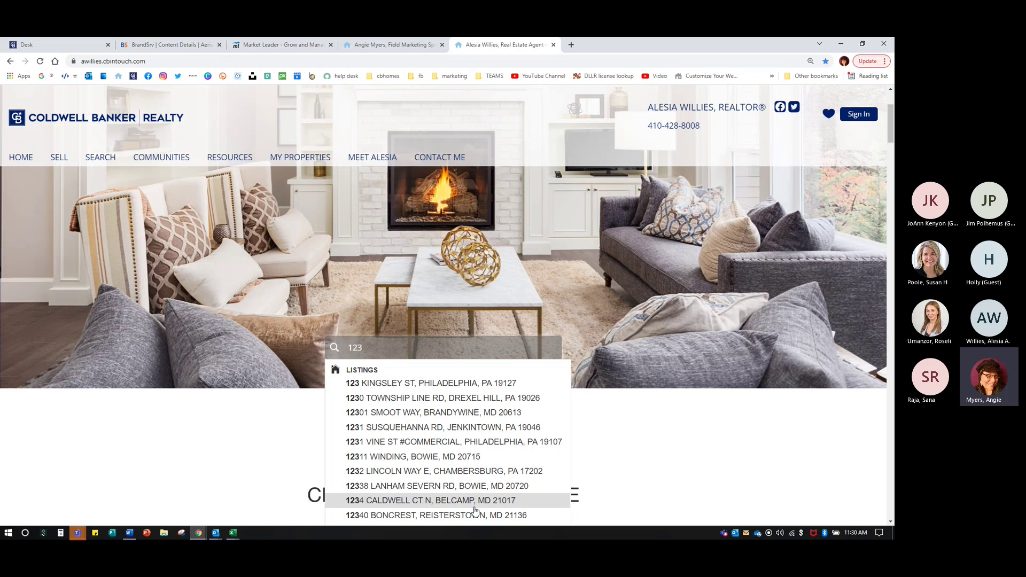
click(552, 45)
click(299, 43)
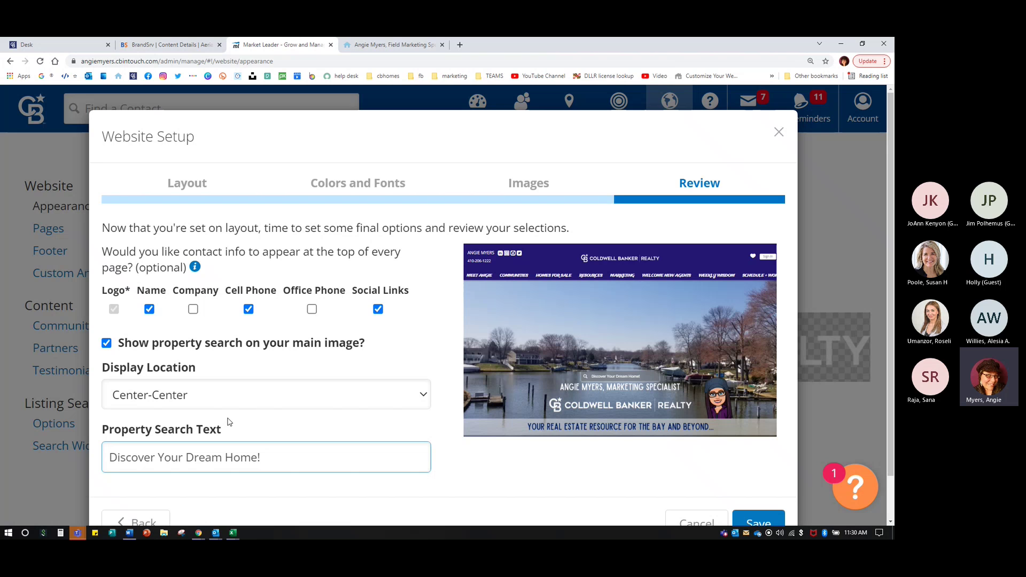
- Try Bottom-Left, Bottom-Right, Center-Left and Center-Center search positions, then switch property search off
scroll(222, 437, down, 1)
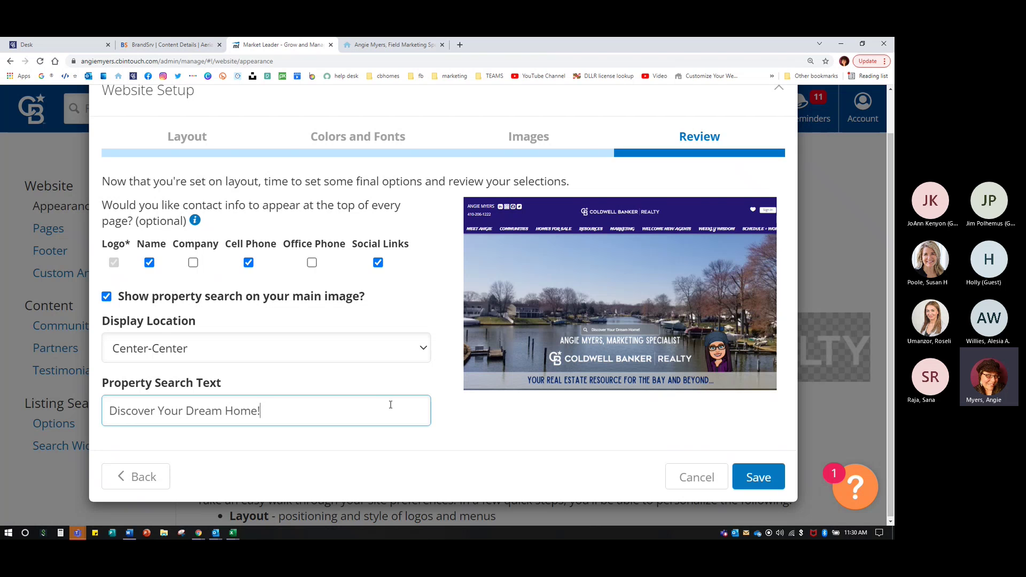
click(175, 350)
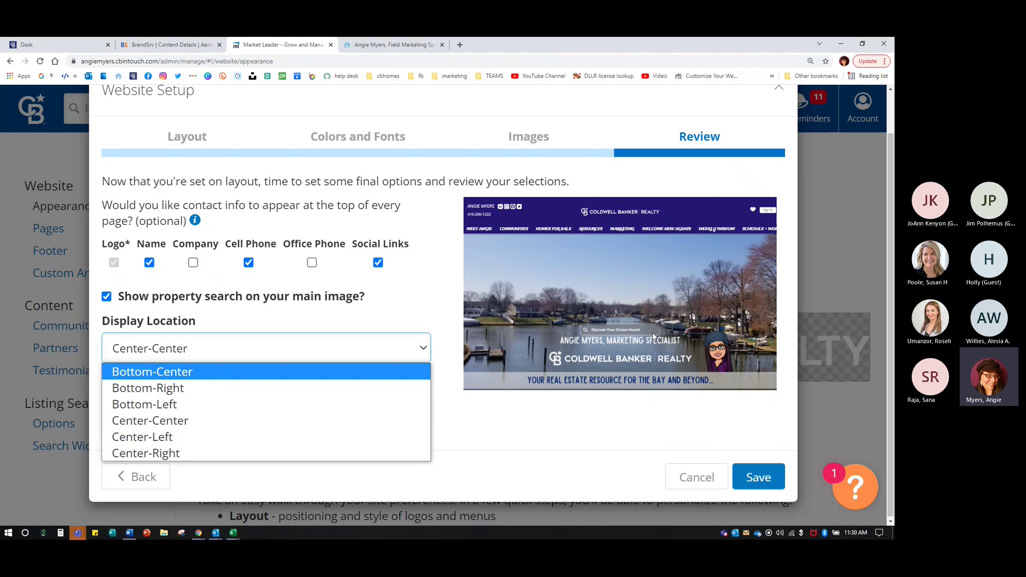
click(155, 398)
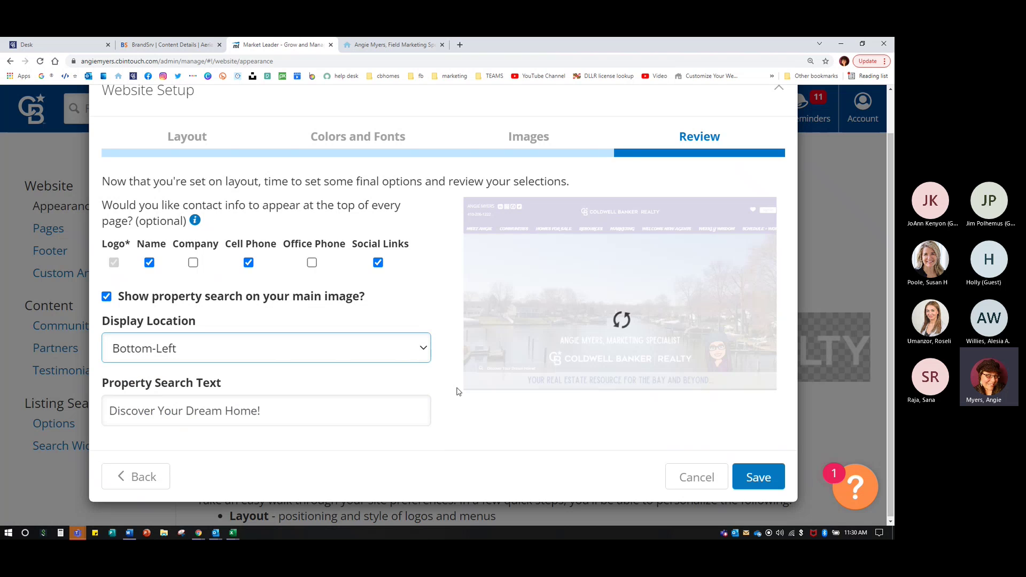
click(202, 345)
click(297, 390)
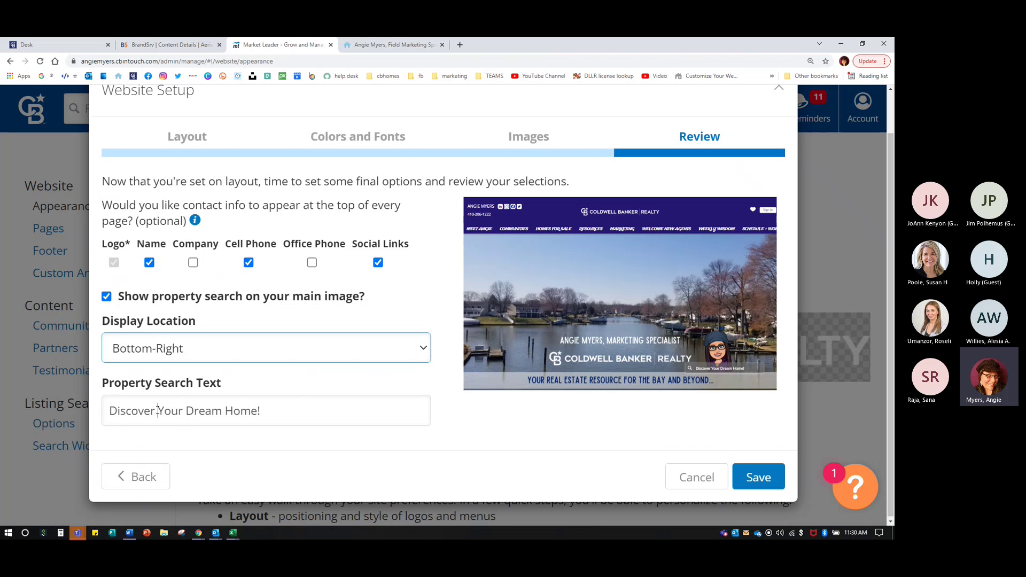
click(152, 354)
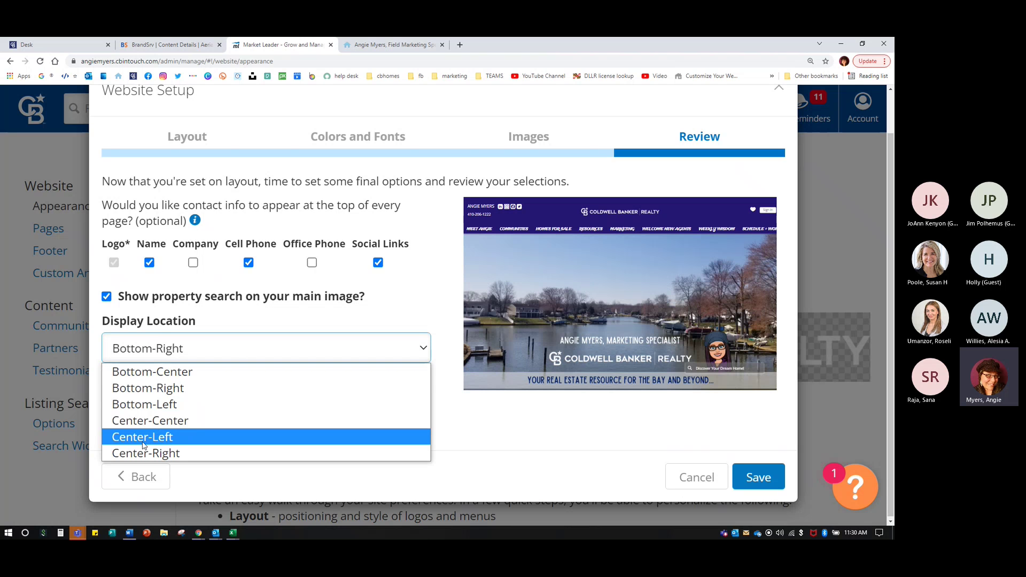
click(144, 437)
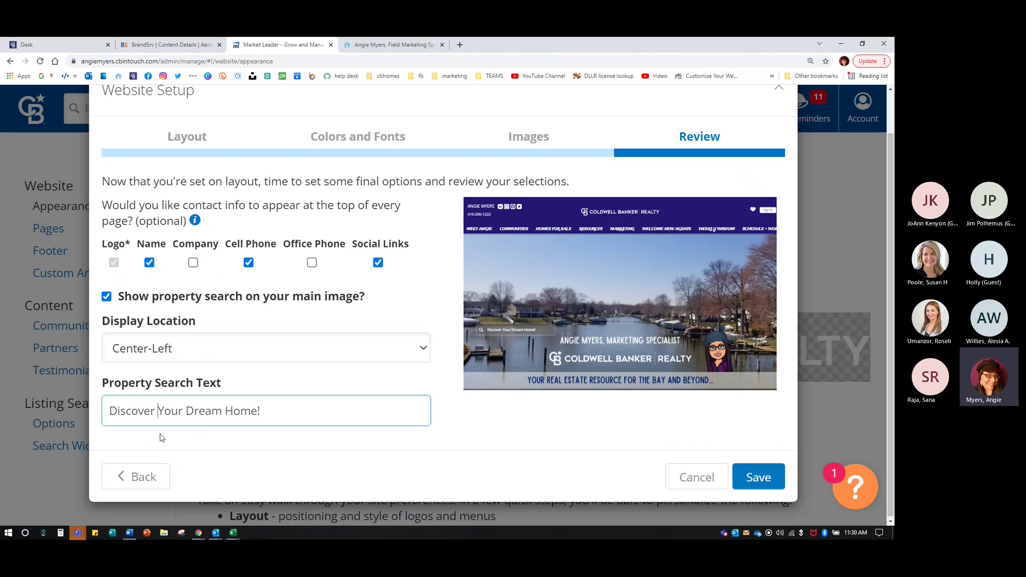
click(172, 355)
click(157, 422)
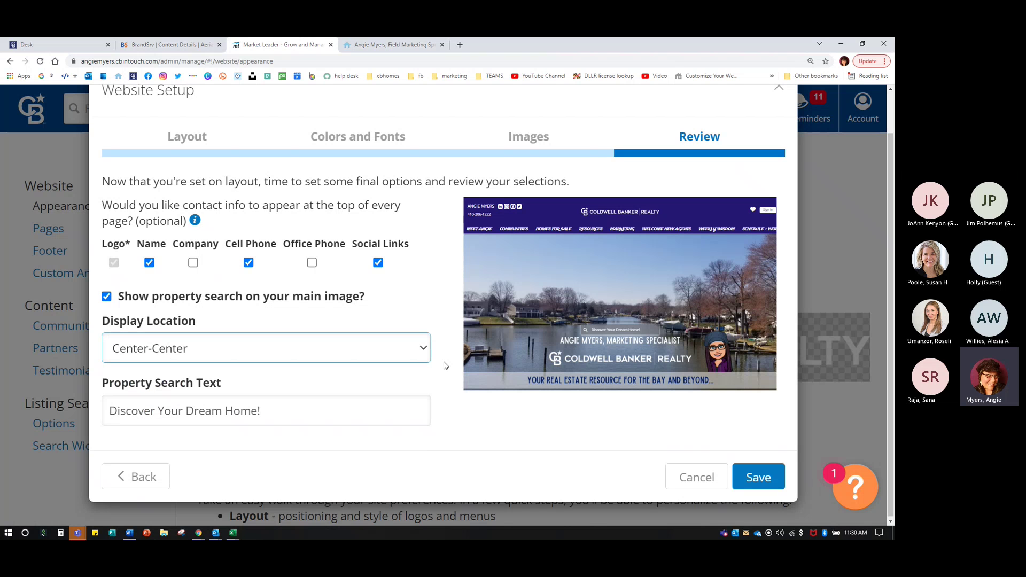
click(107, 296)
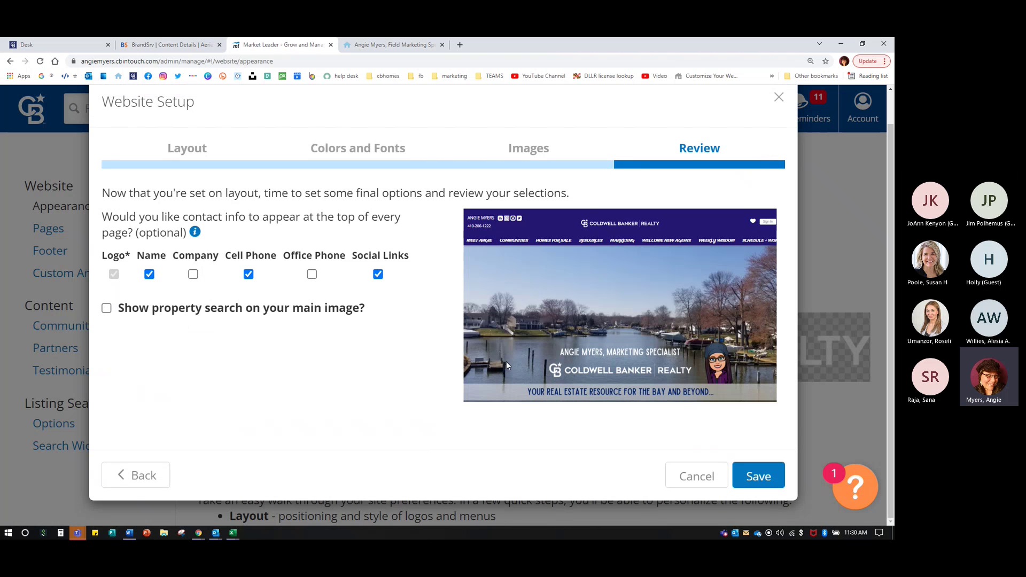
- Close the BrandSrv tab, review the live agent site, then return to Market Leader
key(ctrl+minus)
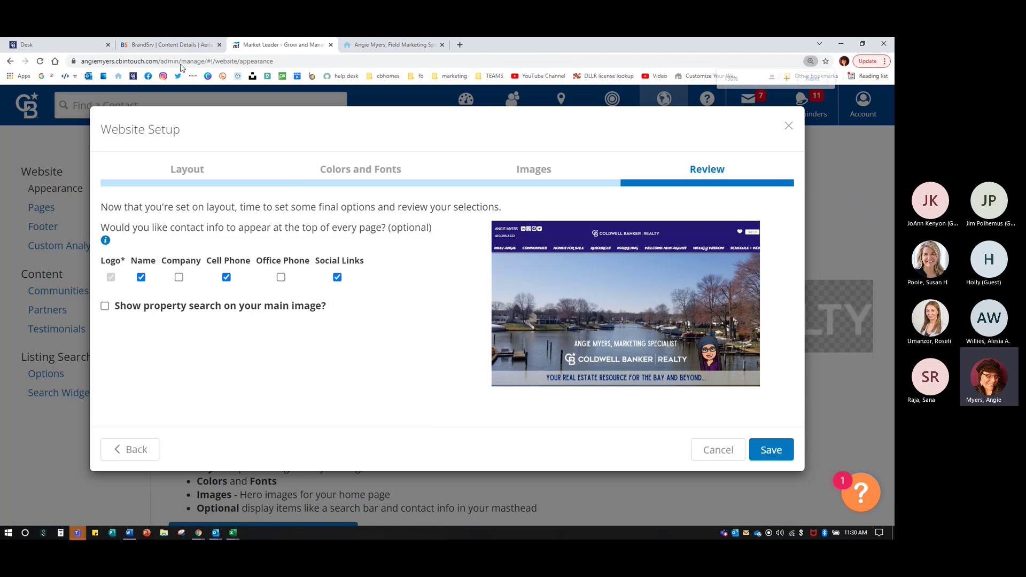
click(219, 46)
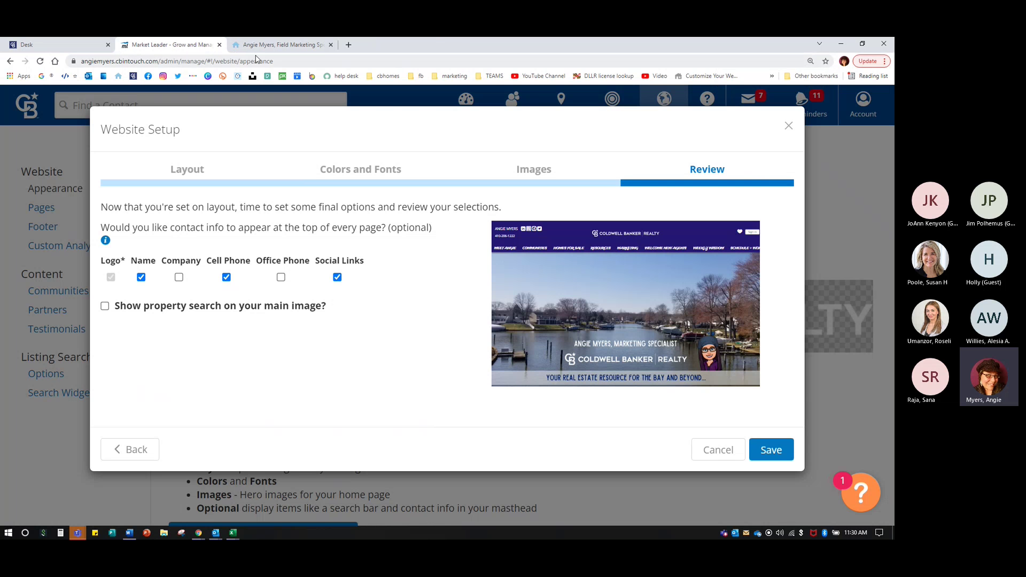
click(281, 45)
scroll(603, 328, down, 5)
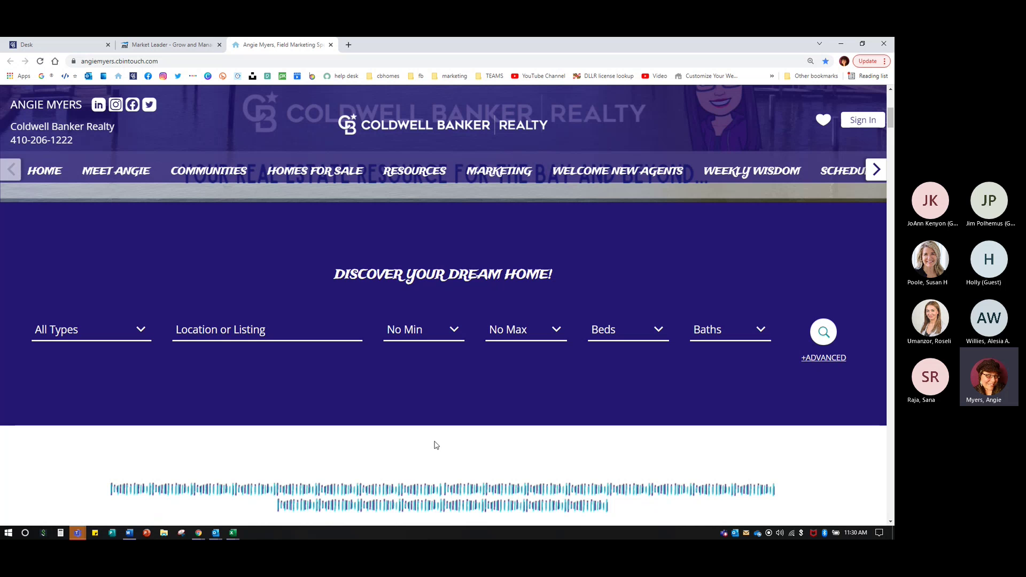
key(ctrl)
scroll(716, 344, up, 4)
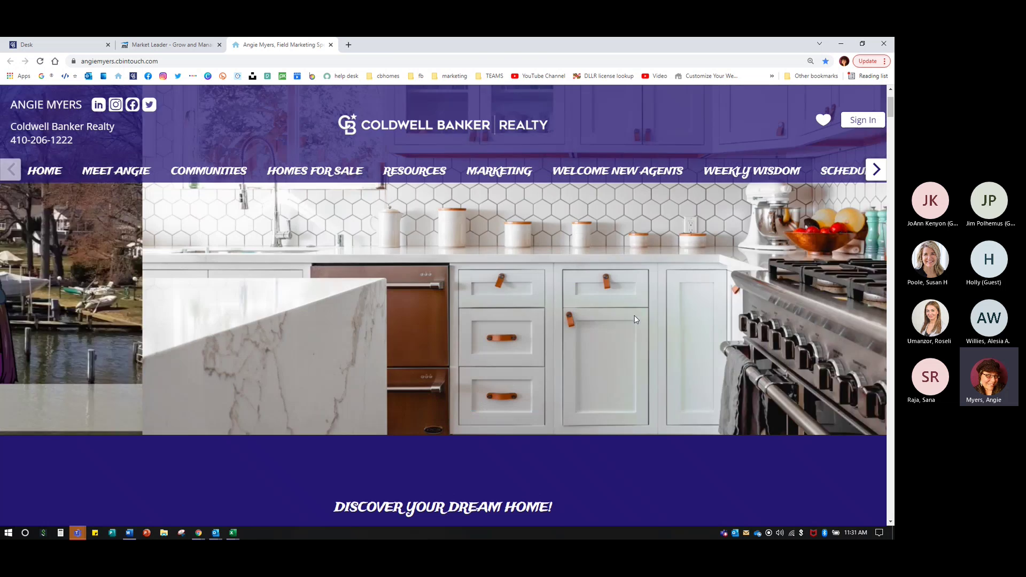
scroll(632, 455, down, 4)
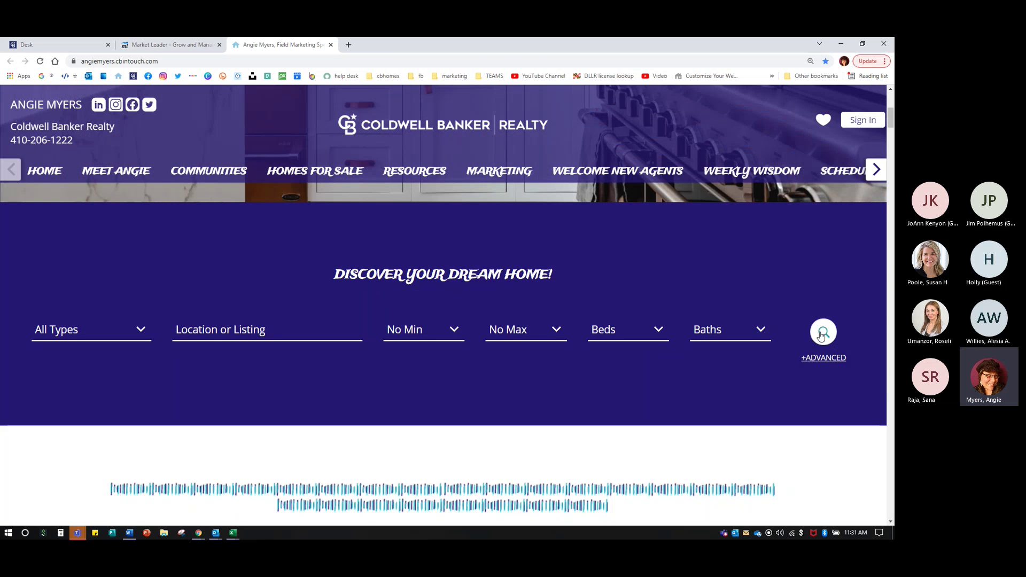
click(172, 47)
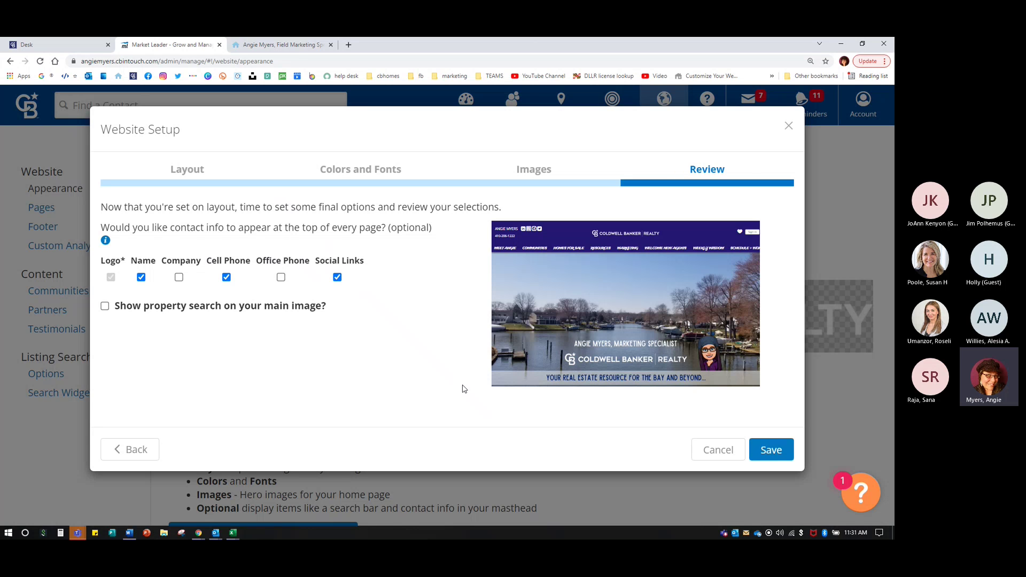
- Save the website setup and choose Website > Edit Site to open the live site
click(778, 454)
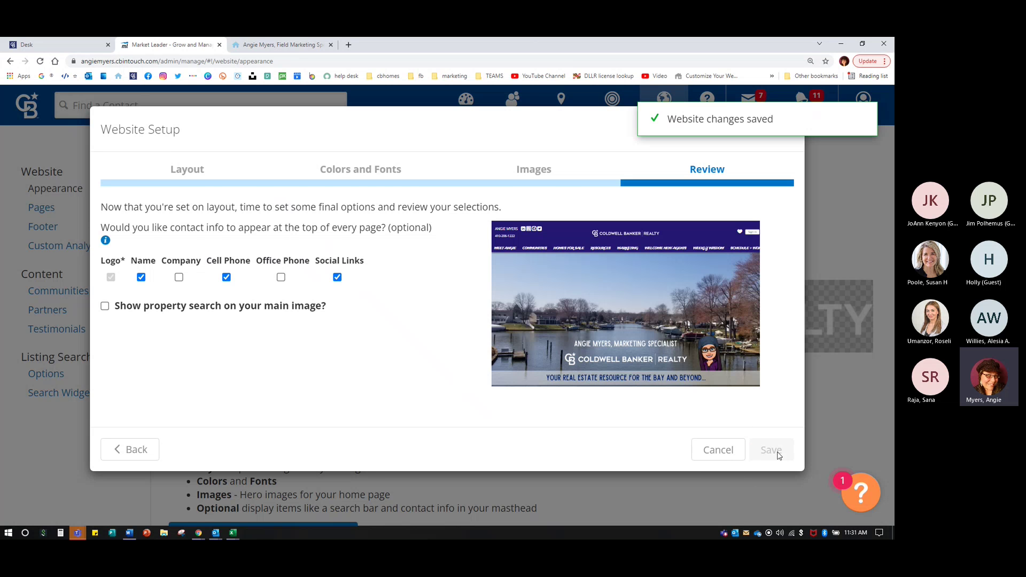
key(ctrl+minus)
key(ctrl+minus)
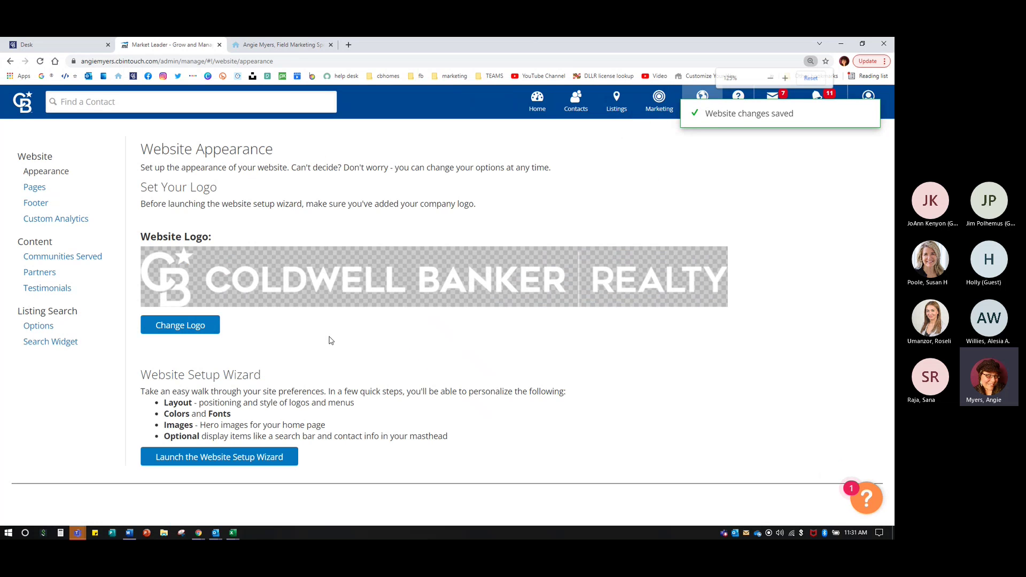
click(725, 99)
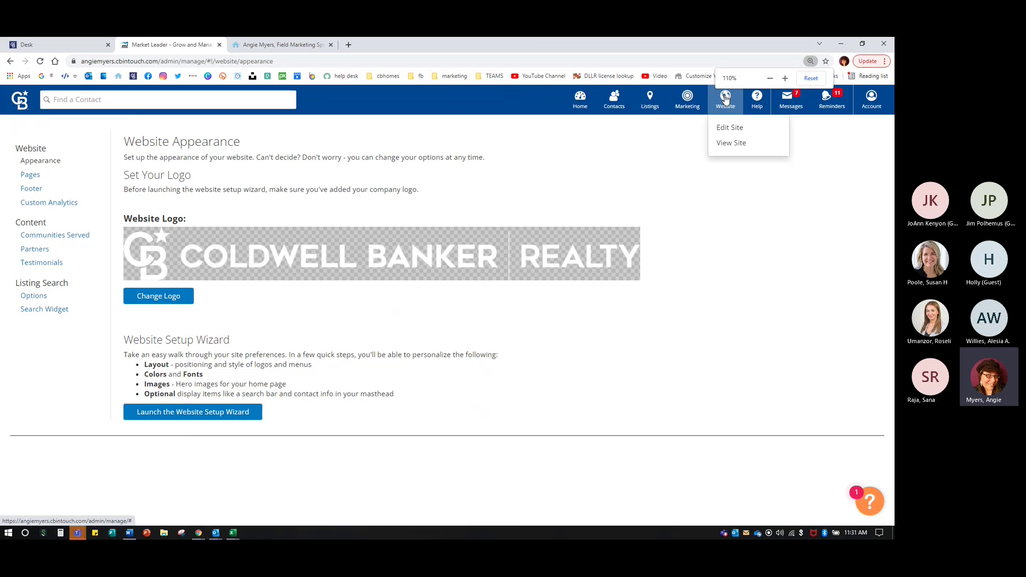
click(725, 128)
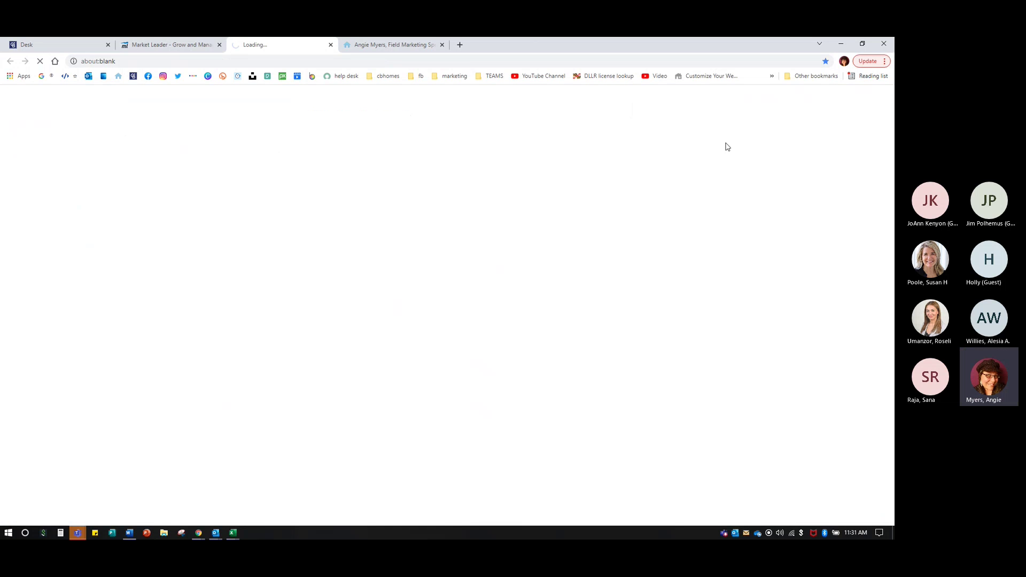
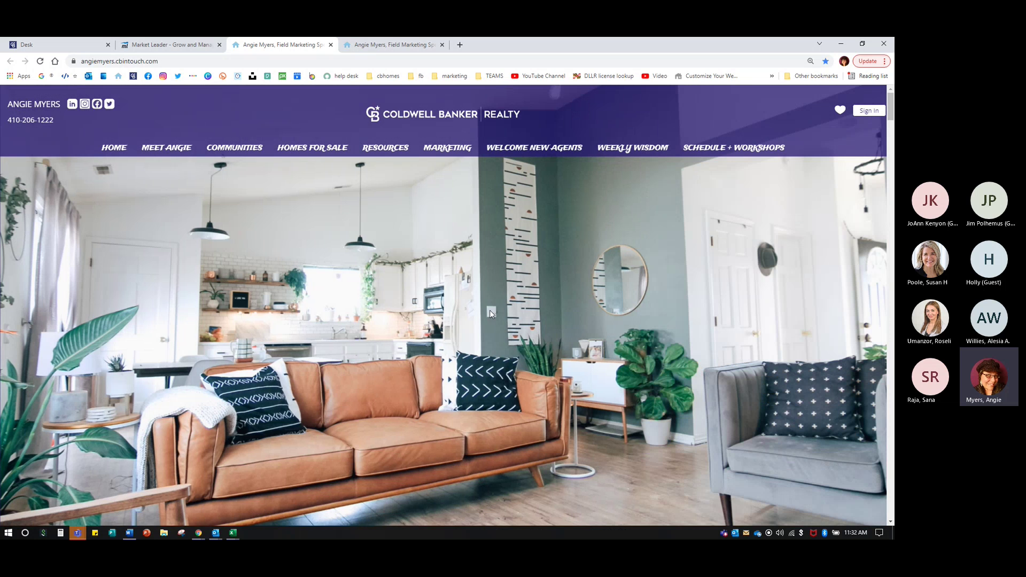
- Glance at the live agent site, then launch the Website Setup Wizard from Website Appearance
click(186, 46)
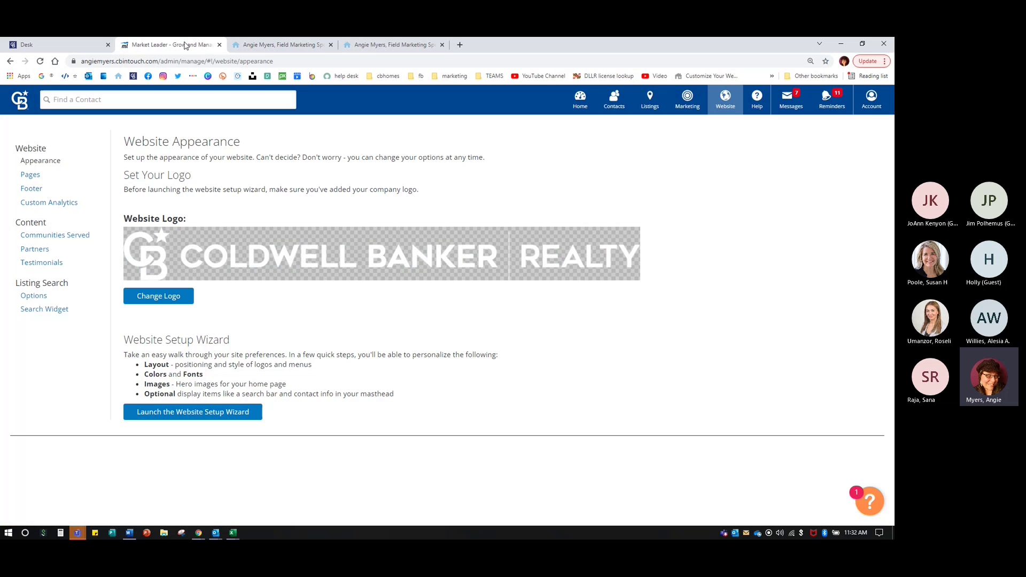
click(250, 46)
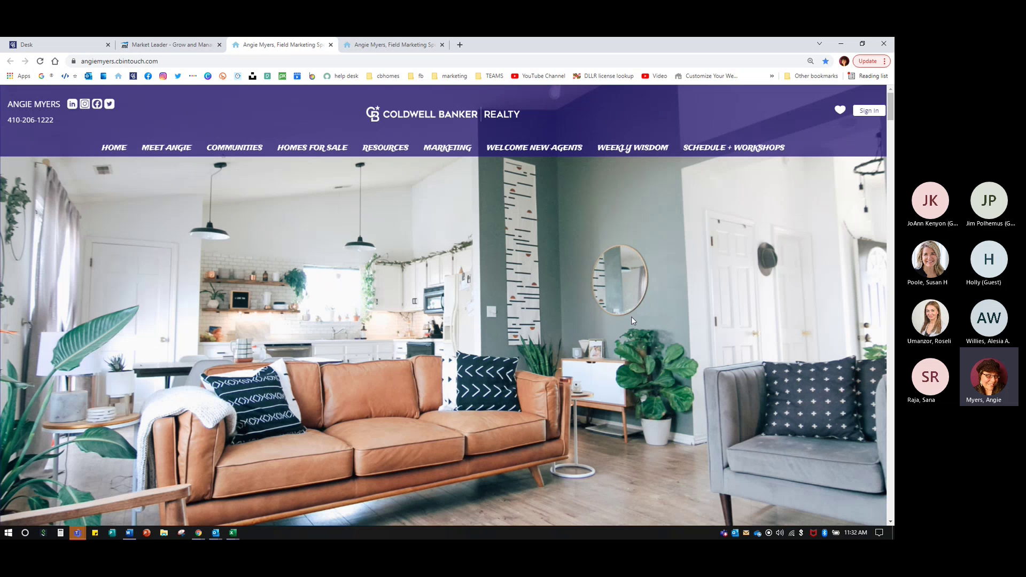
click(176, 45)
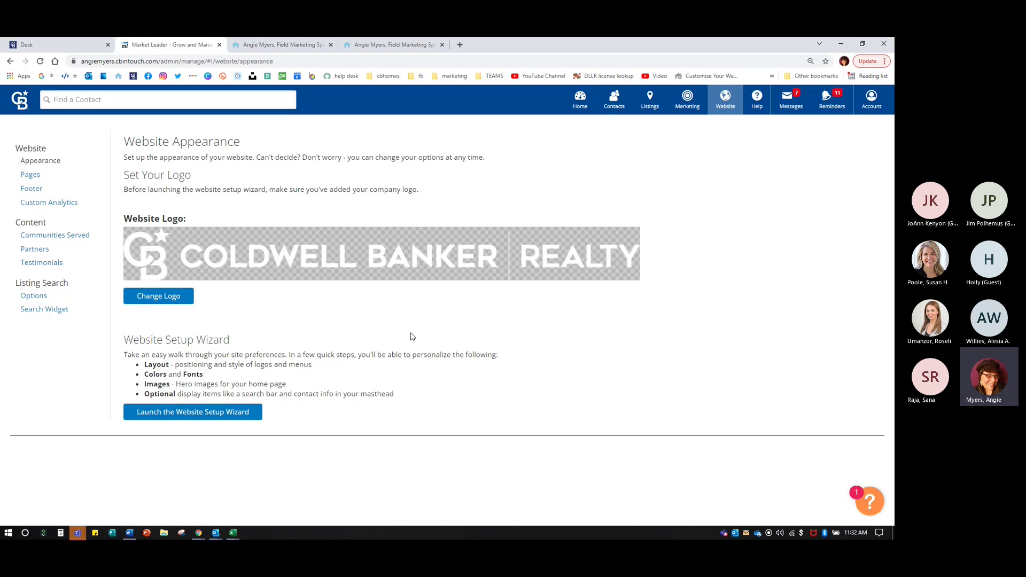
click(216, 413)
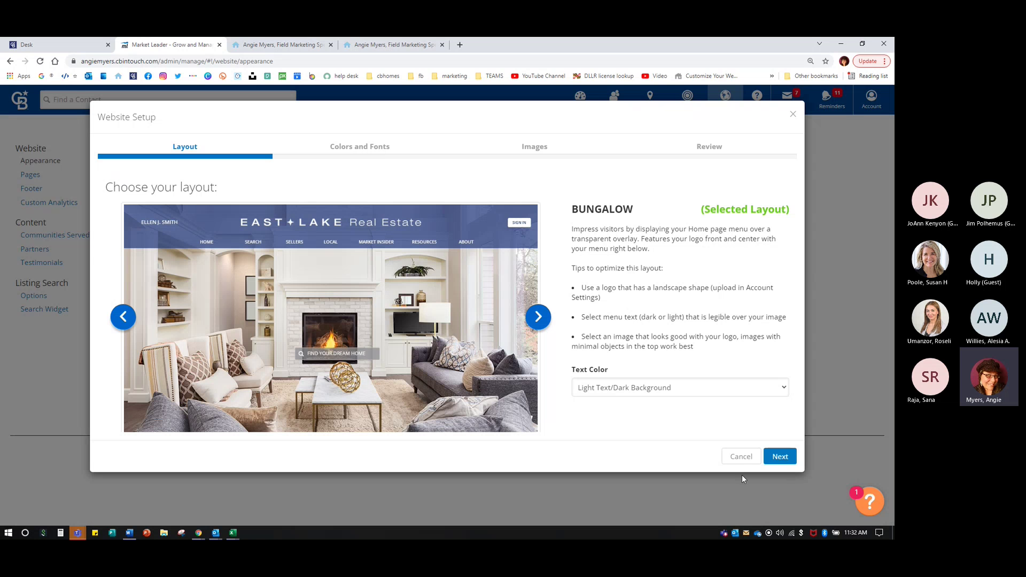
- Delete the headline from the kitchen hero image, save the setup, and view the live site
click(775, 458)
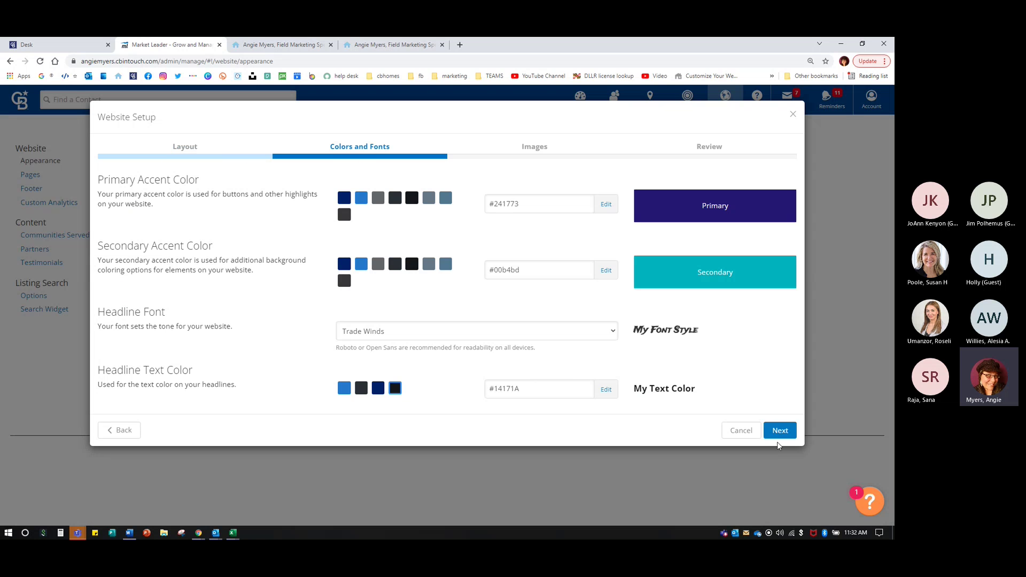
click(780, 432)
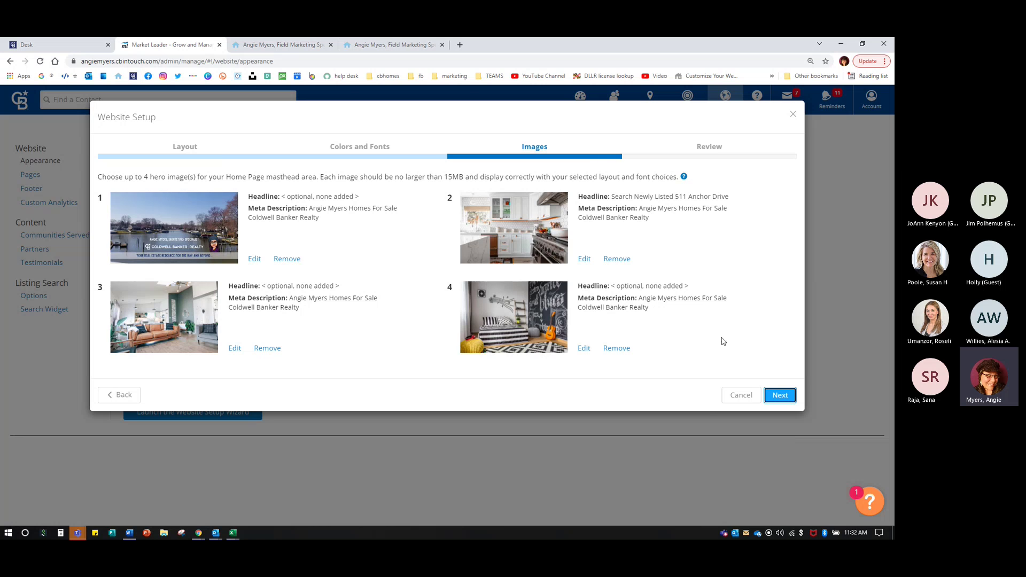
click(584, 259)
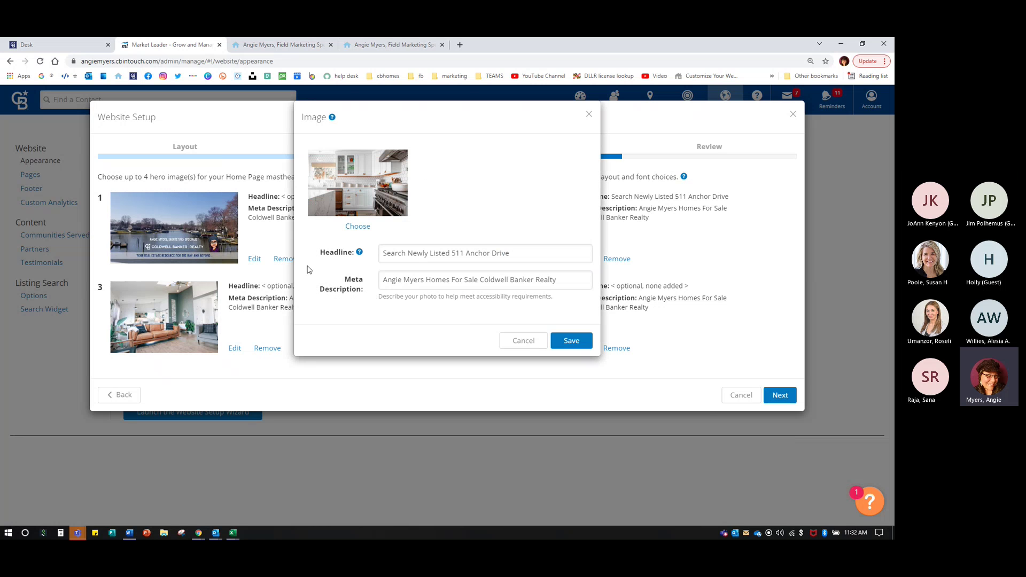
drag(519, 254, 196, 227)
key(BackSpace)
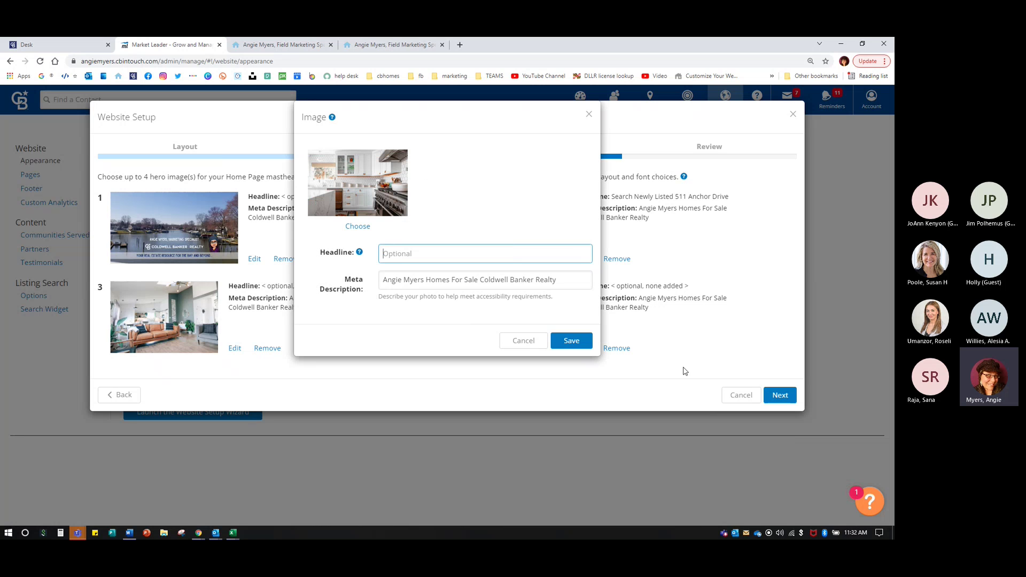
click(572, 340)
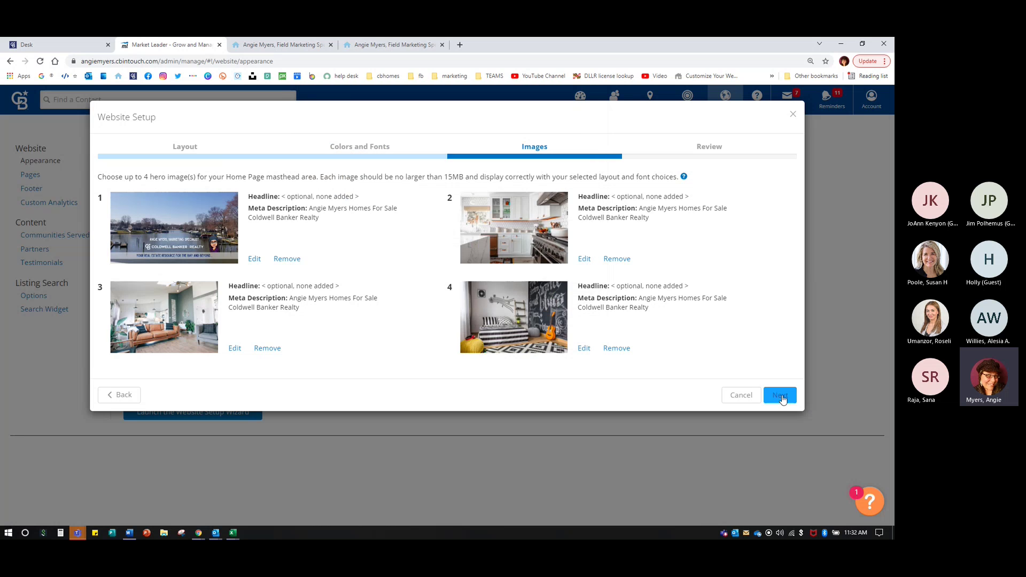
click(780, 395)
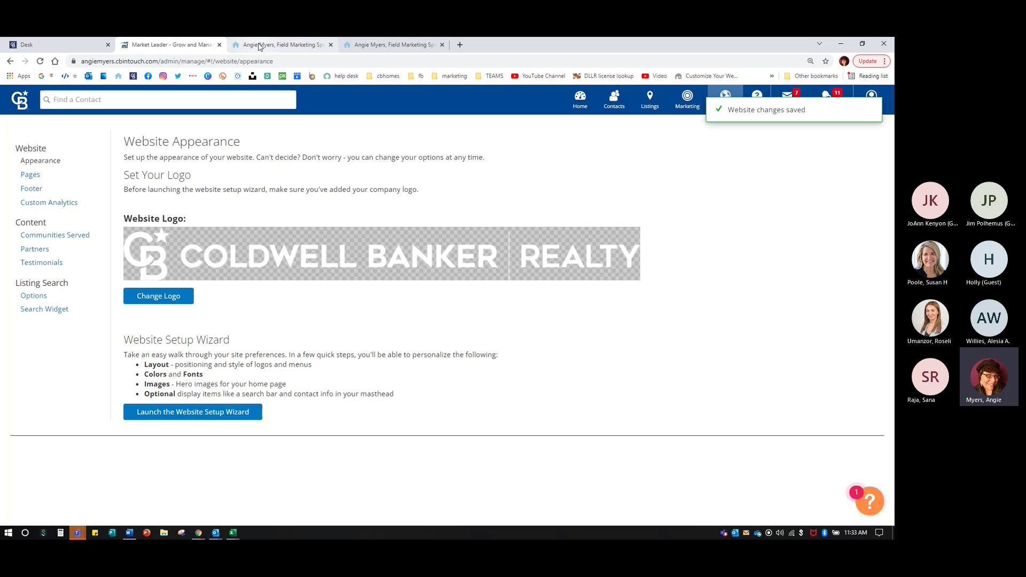
click(259, 46)
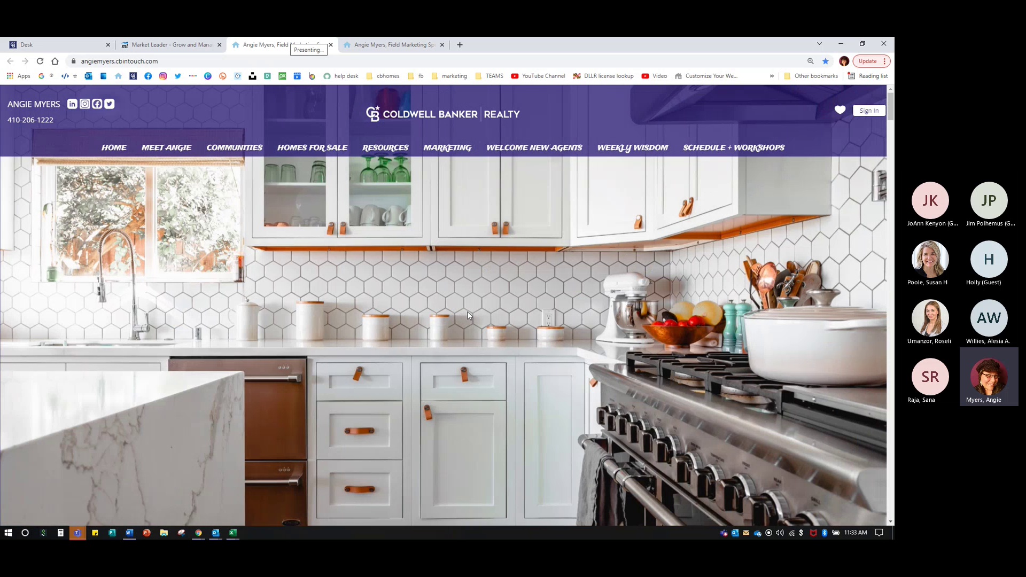
- Relaunch the setup wizard and set the primary accent colour to magenta #db34d0
click(182, 45)
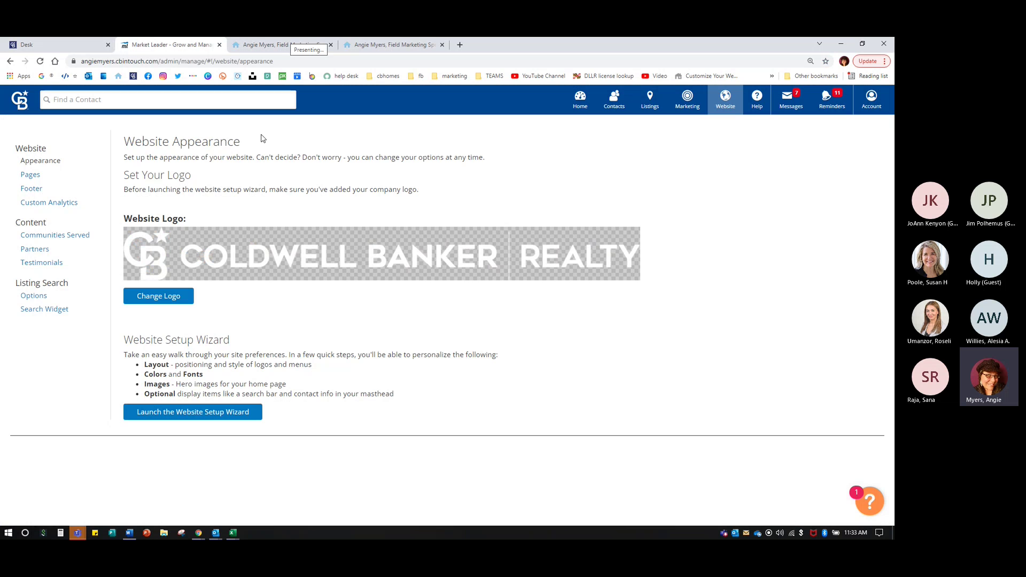
click(210, 415)
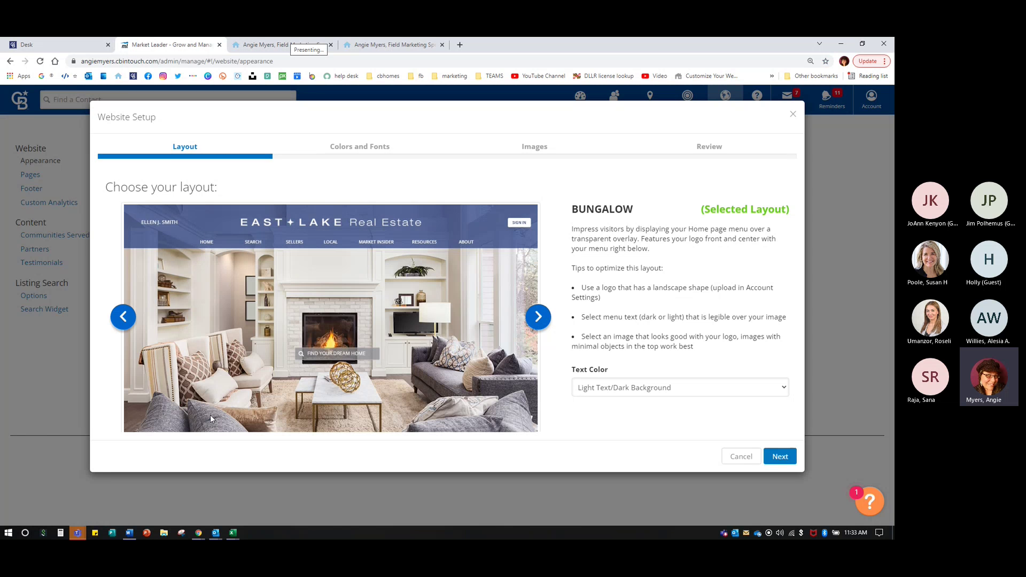
click(784, 457)
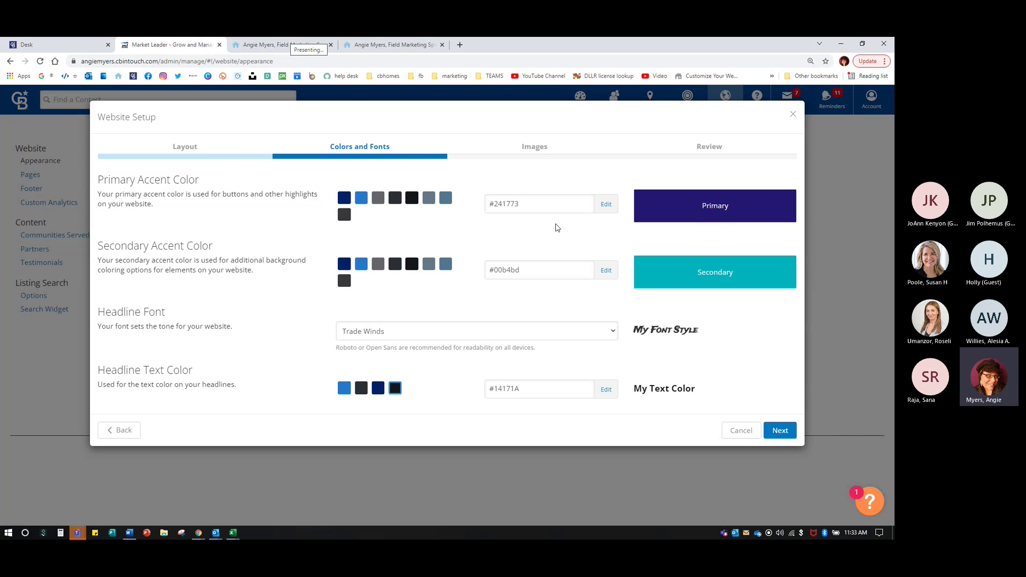
double_click(532, 197)
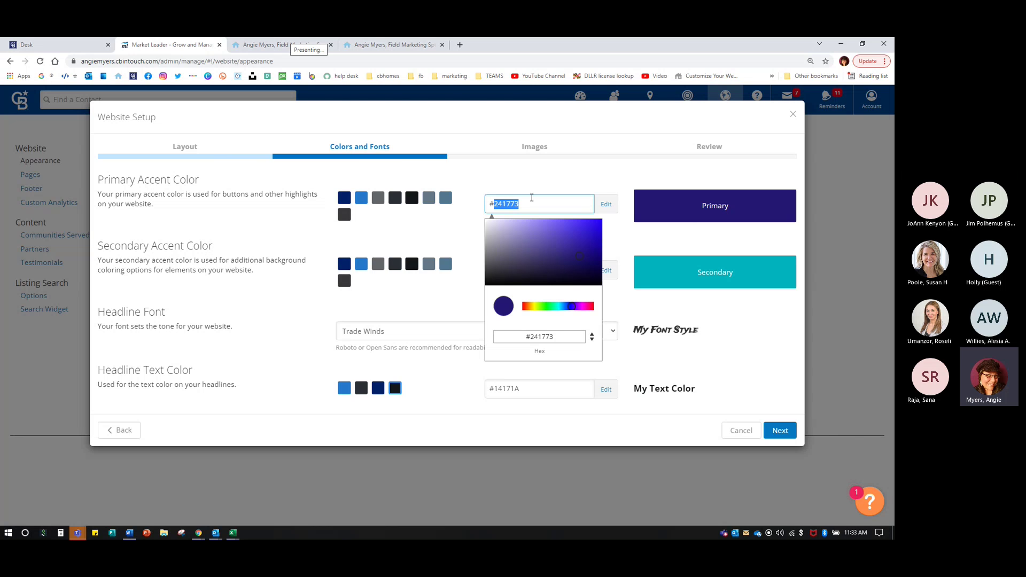
click(454, 216)
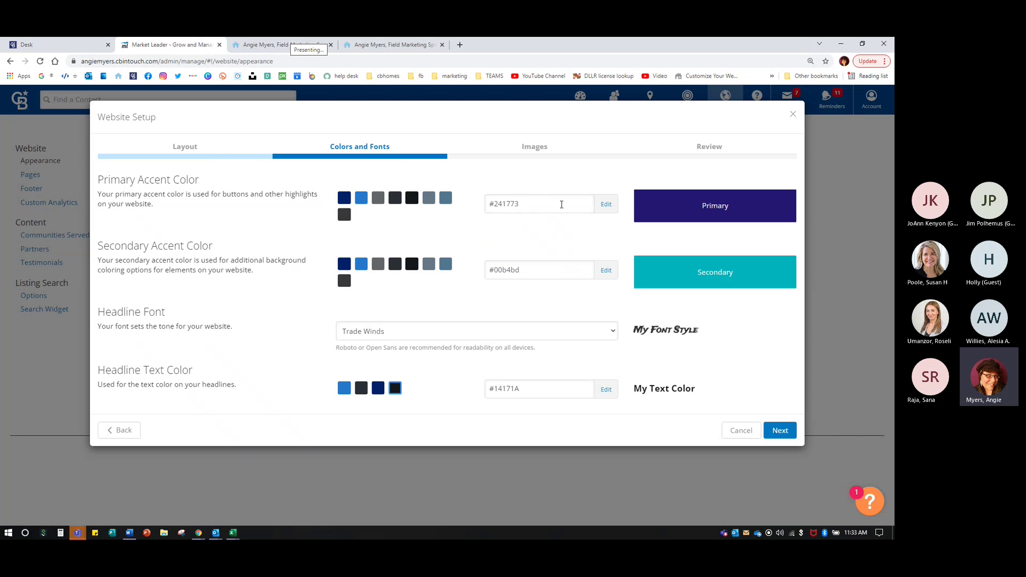
click(608, 207)
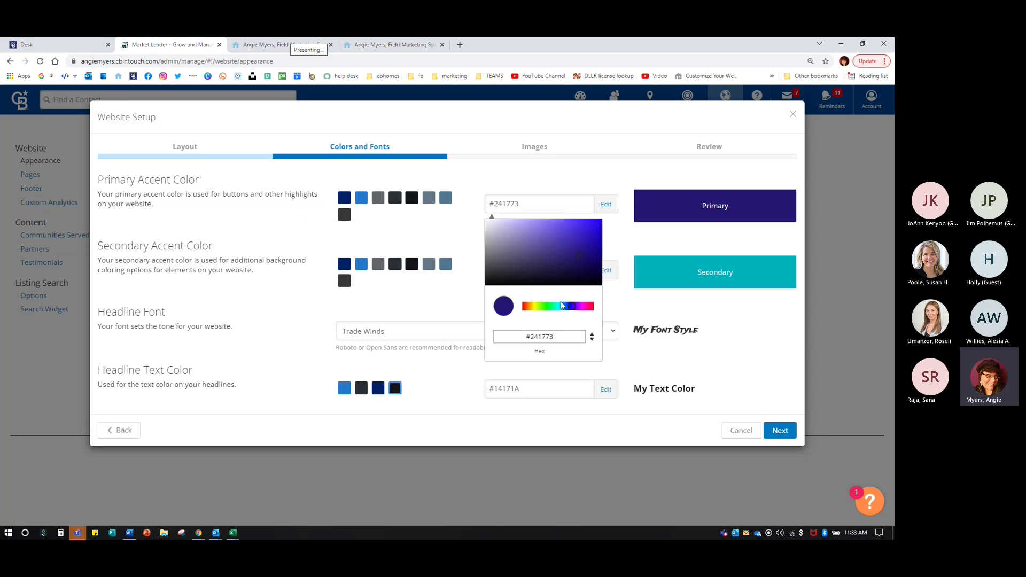
click(555, 307)
drag(556, 306, 583, 306)
drag(578, 256, 577, 229)
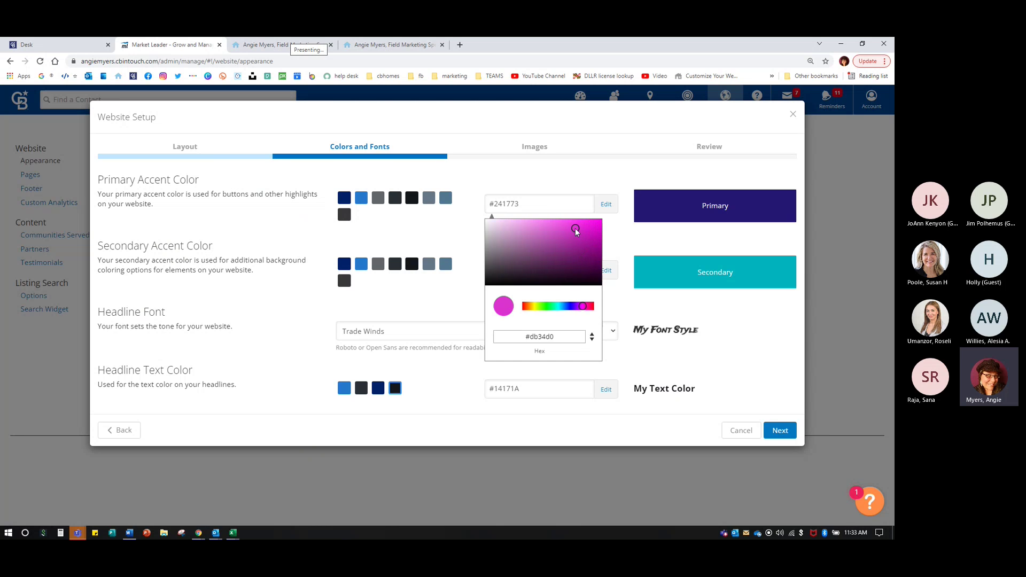
click(632, 316)
- Set the secondary accent colour to bright green #06ff2c and save the website setup
click(550, 273)
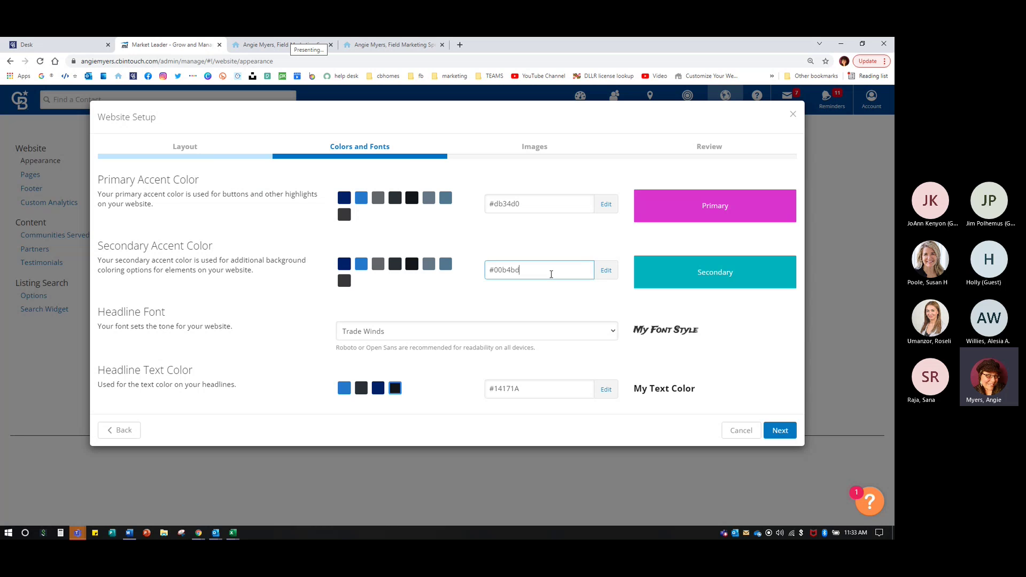
click(612, 272)
click(601, 271)
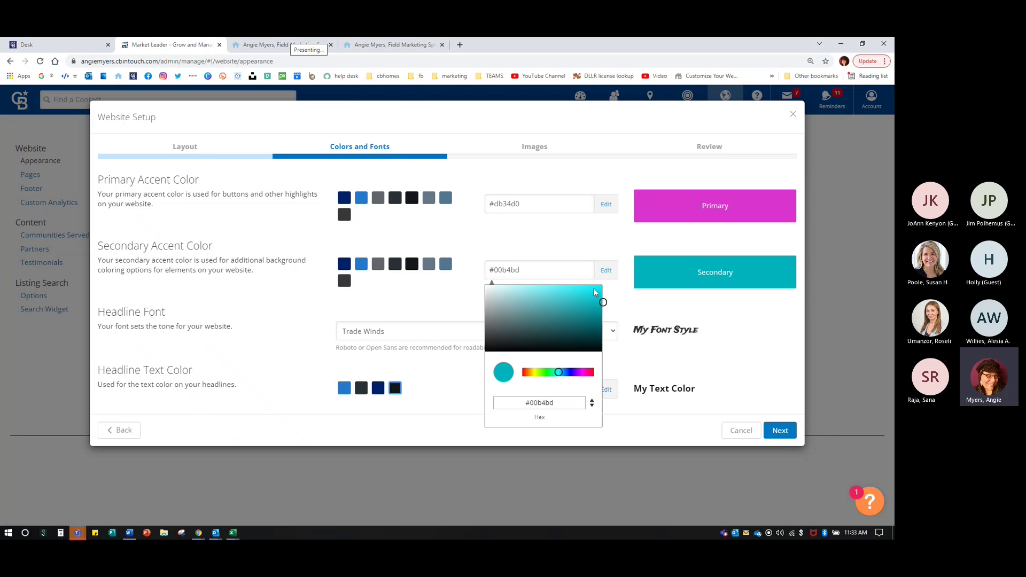
click(545, 373)
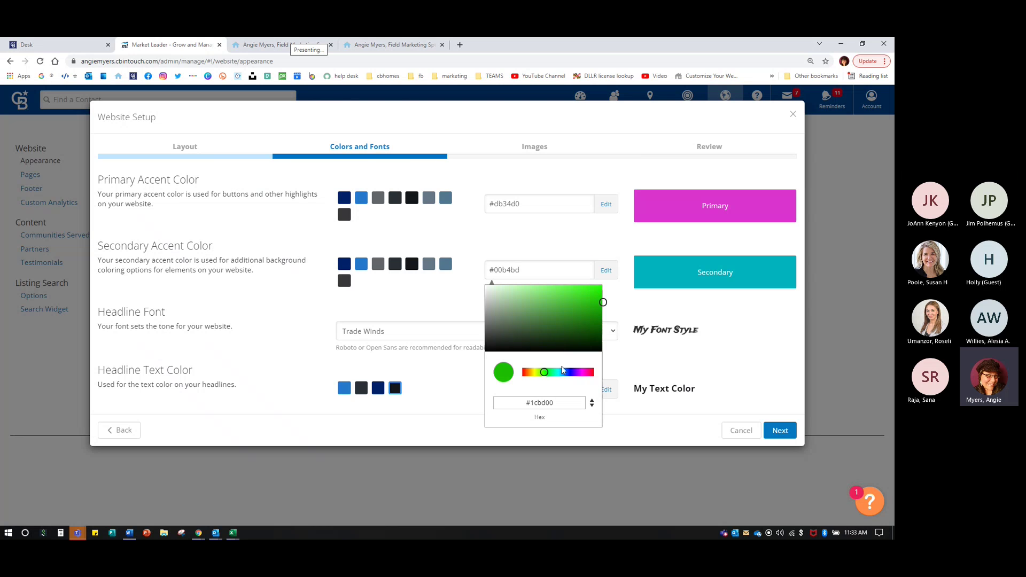
drag(546, 374, 548, 372)
click(601, 287)
click(637, 320)
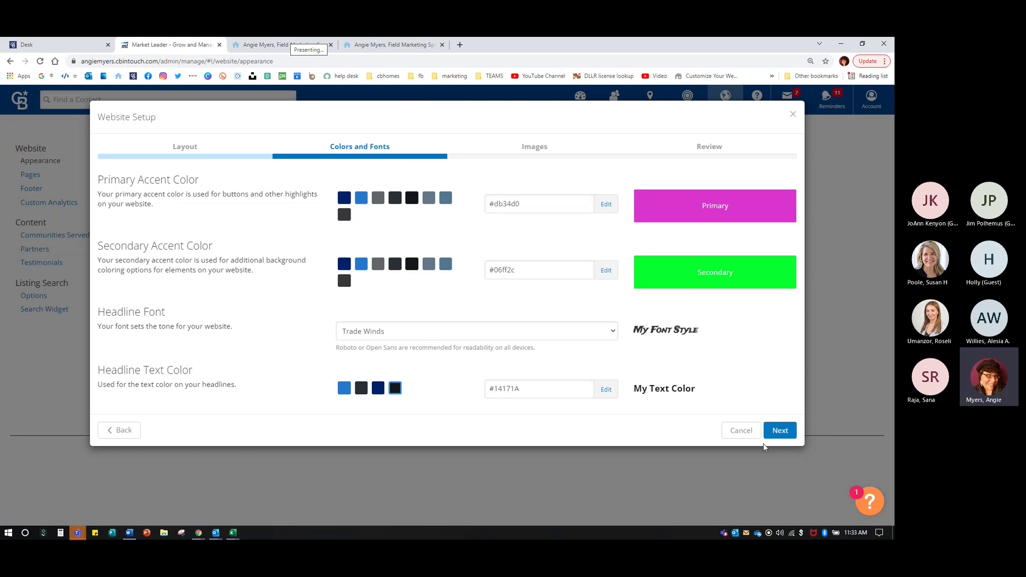
click(780, 430)
click(780, 395)
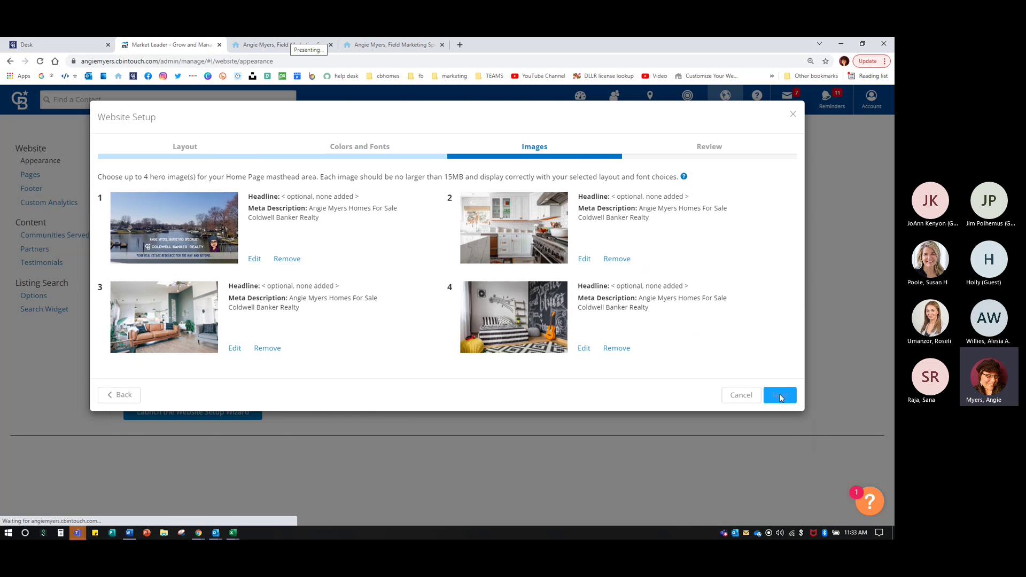
click(781, 353)
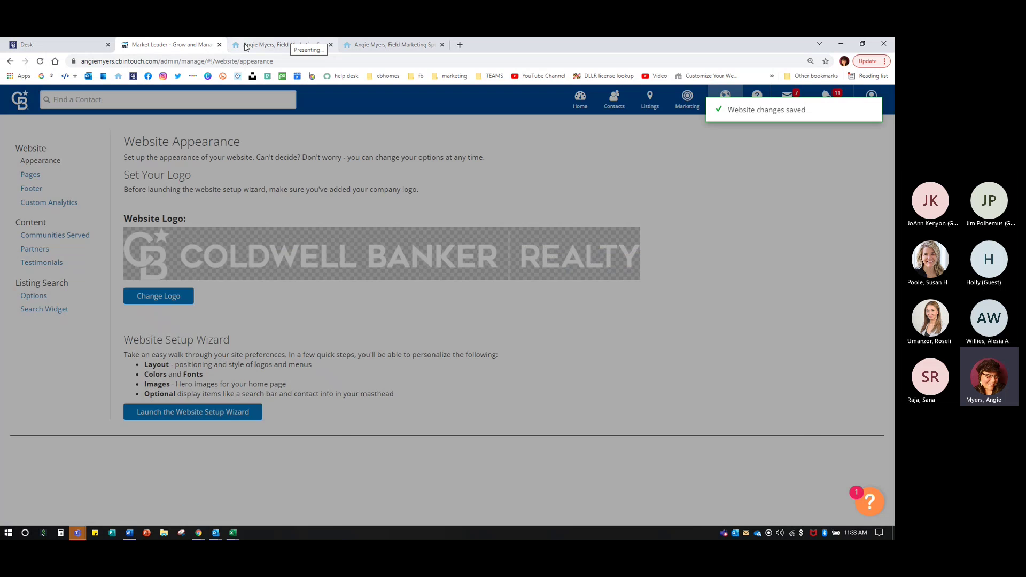
- Reload the live site to review the new magenta header and search banner, then return to Appearance
click(265, 44)
click(40, 61)
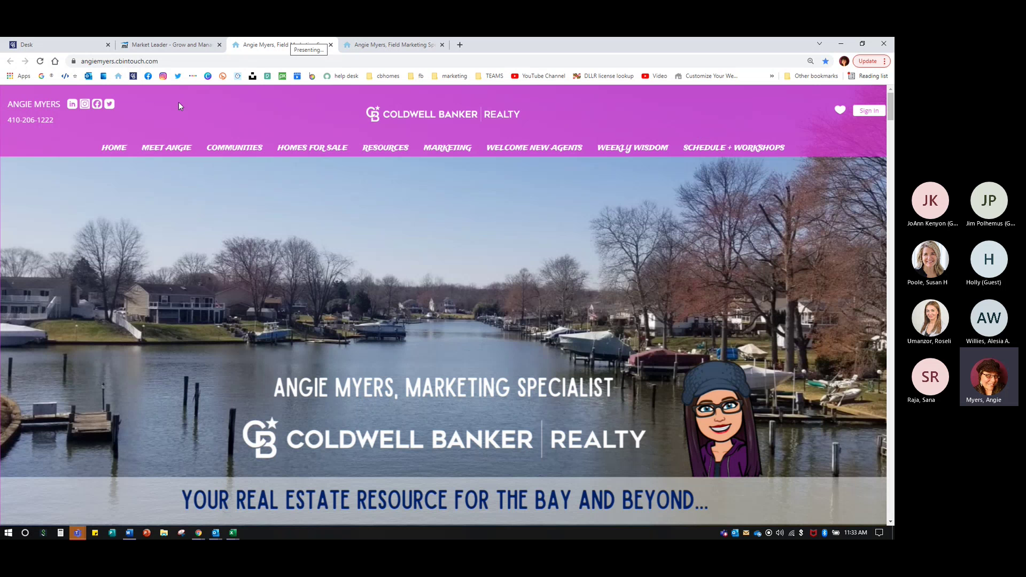
scroll(294, 362, down, 6)
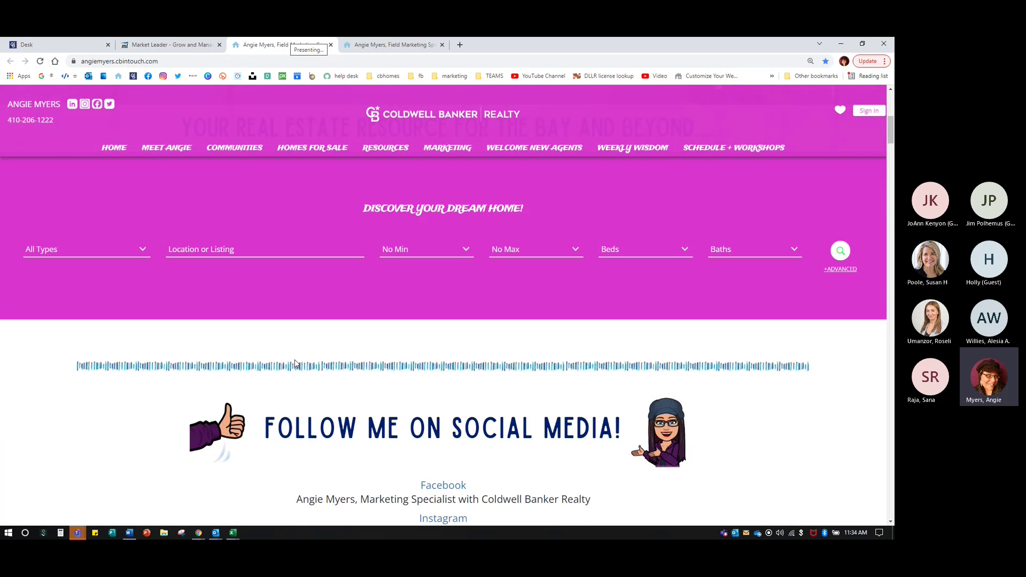
scroll(415, 276, up, 2)
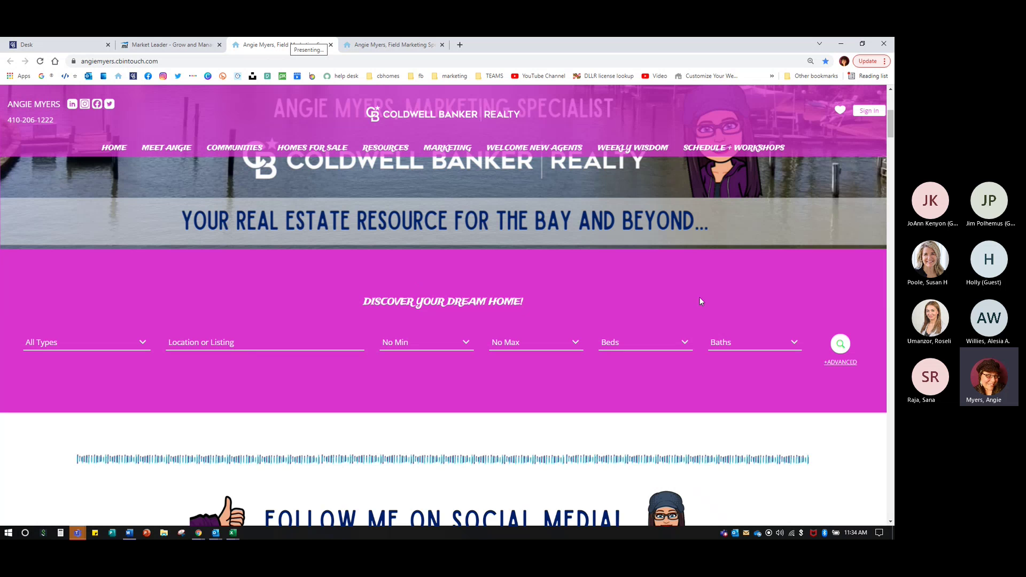
scroll(341, 354, down, 15)
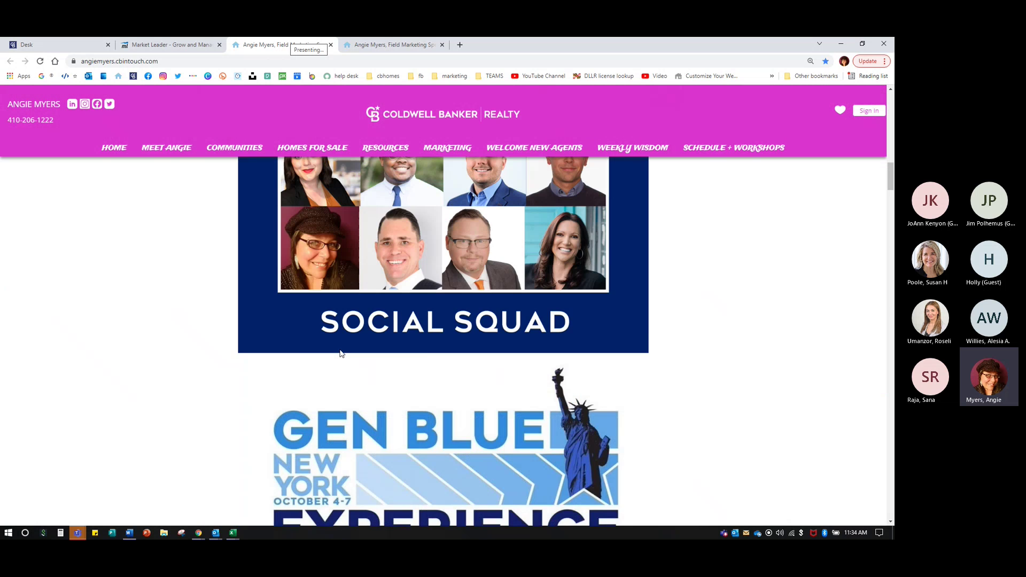
scroll(341, 353, down, 15)
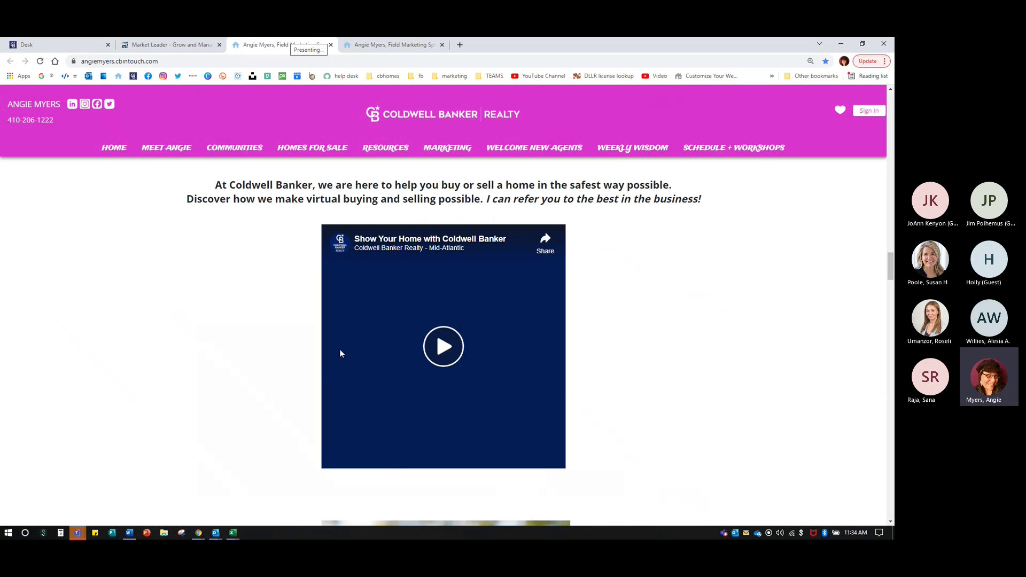
scroll(342, 349, down, 8)
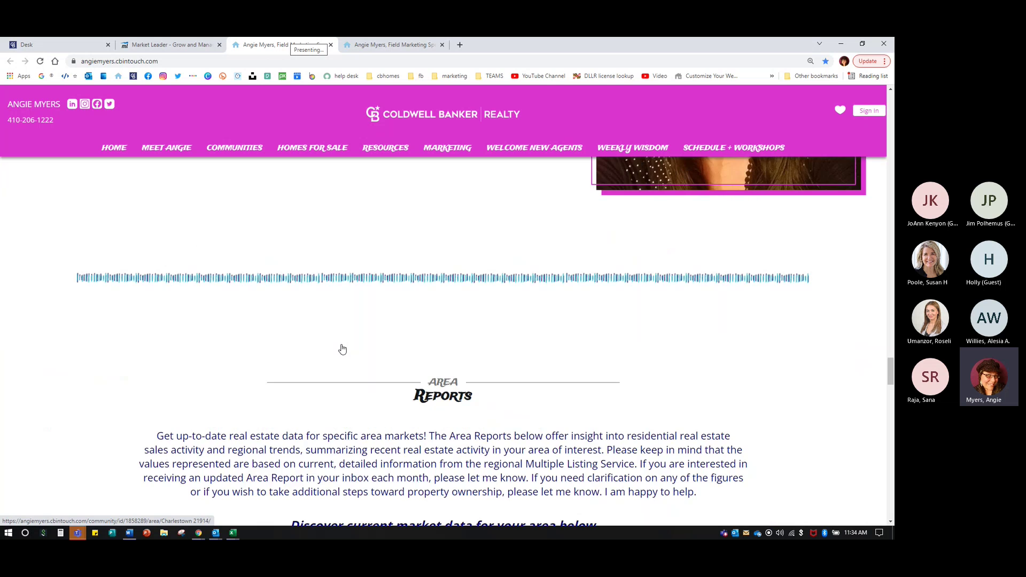
scroll(344, 347, down, 15)
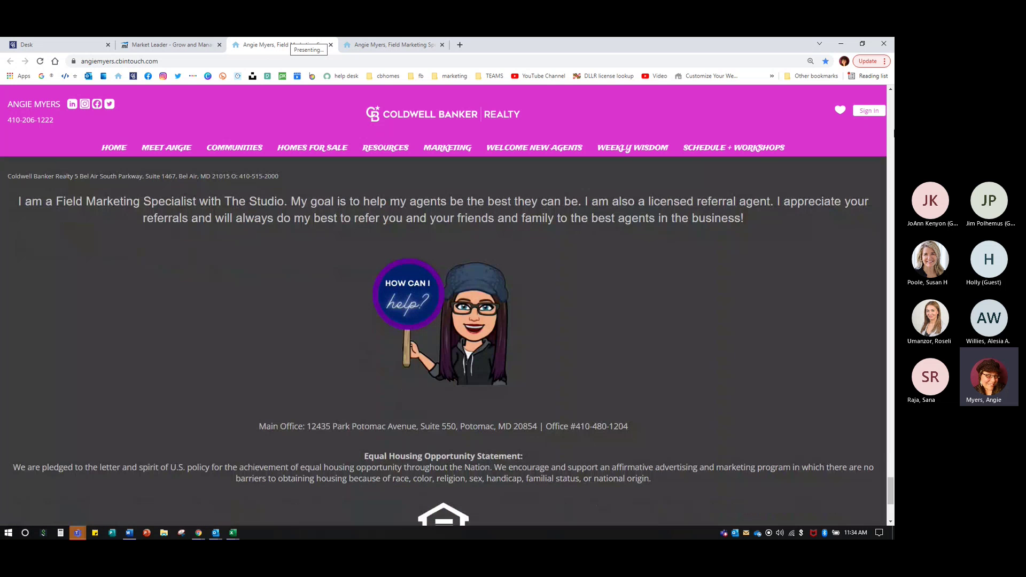
scroll(891, 130, up, 20)
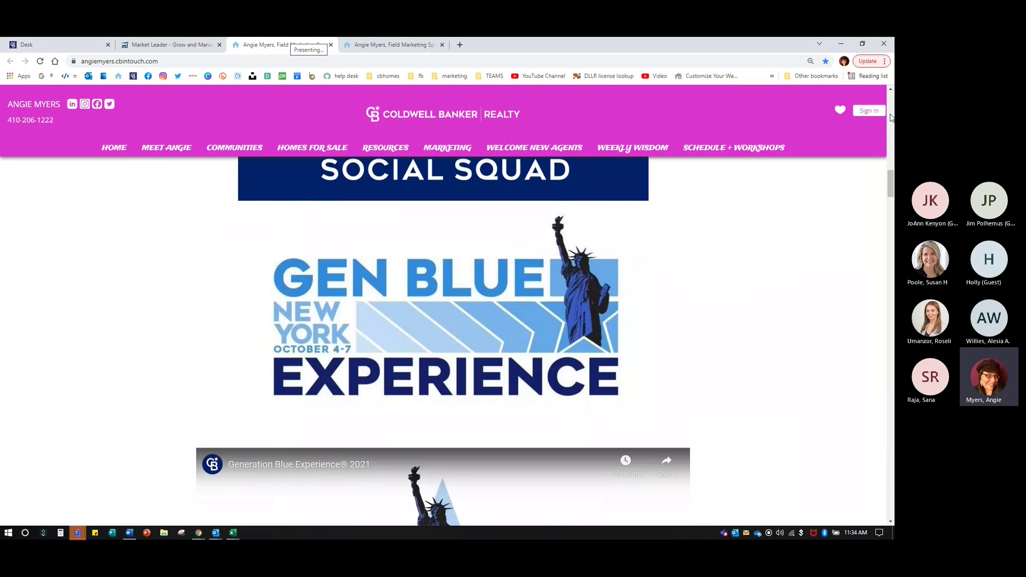
click(114, 45)
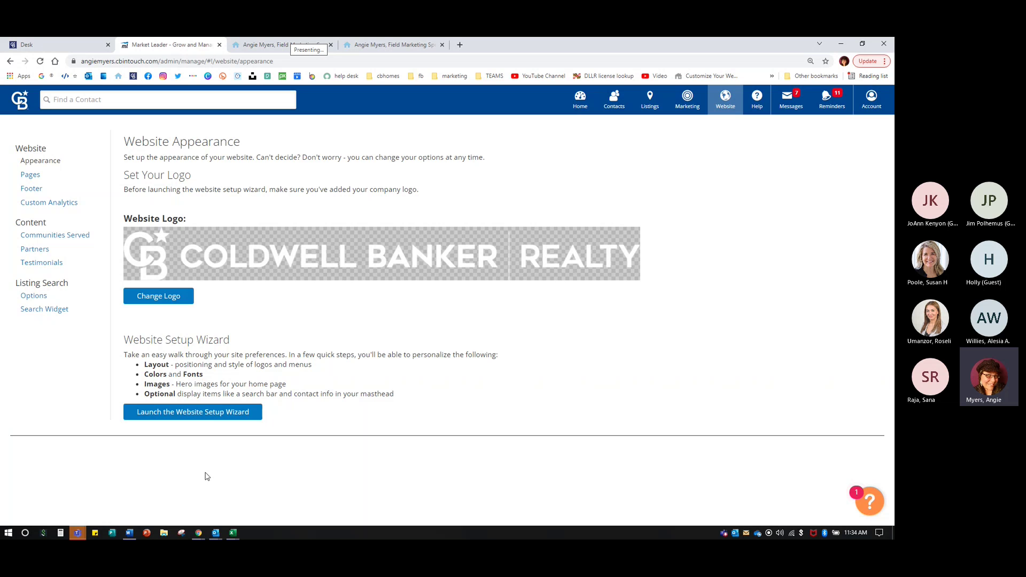
- Relaunch the setup wizard and make the primary accent colour bright green #00ff32
click(214, 422)
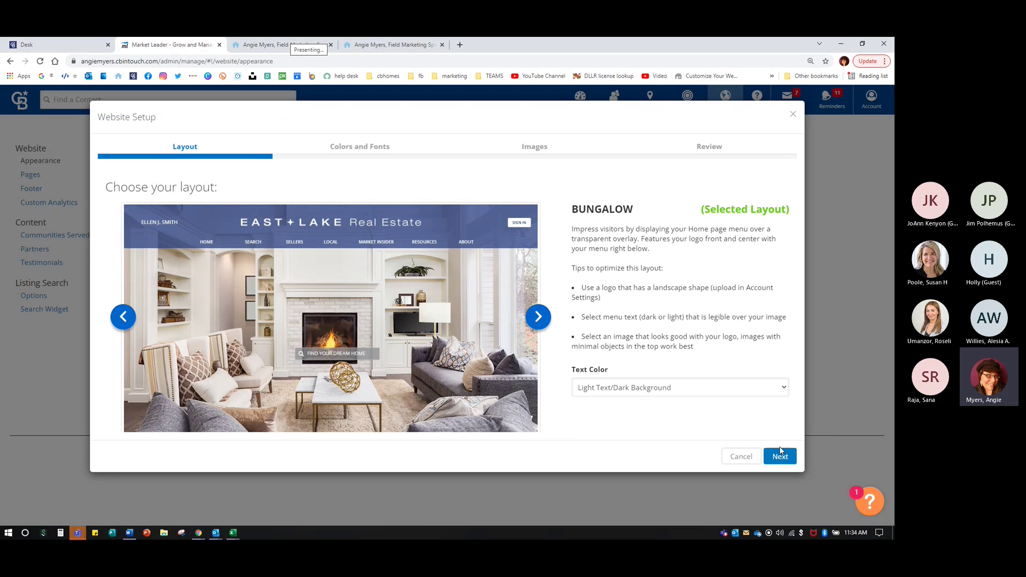
click(781, 456)
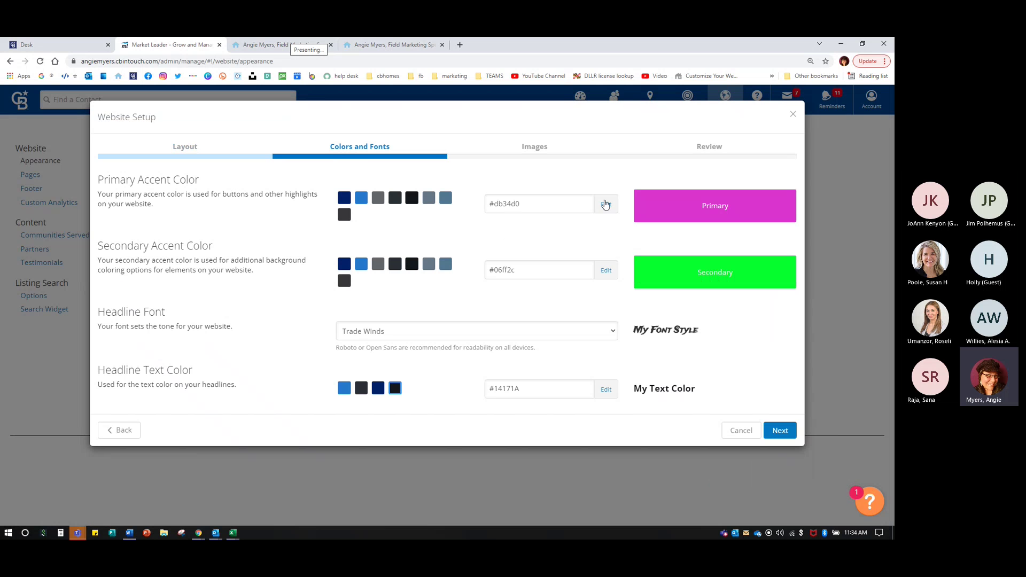
click(606, 203)
click(549, 307)
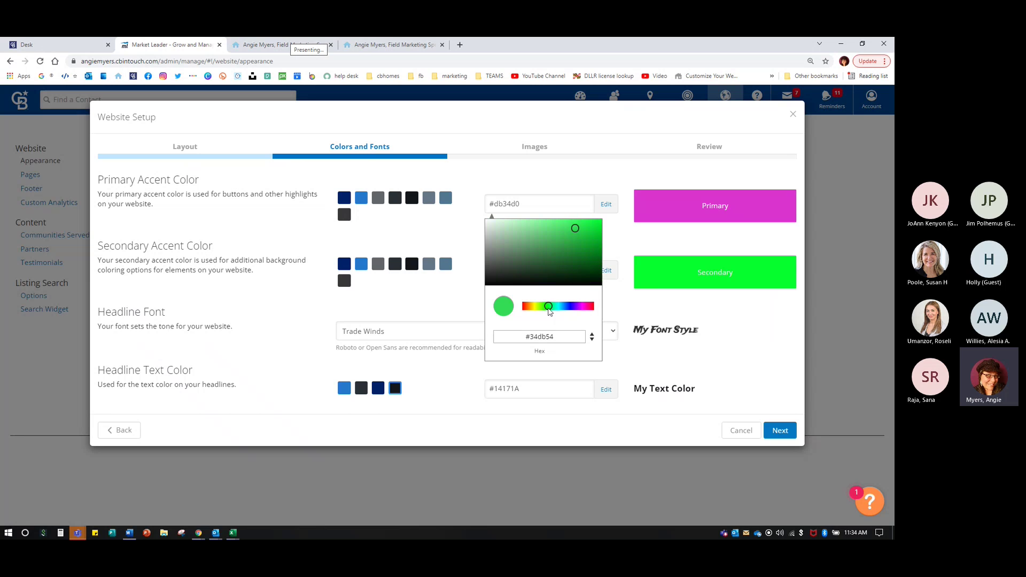
drag(575, 229, 601, 221)
click(602, 290)
- Choose the grey #63666A swatch for the secondary accent and save the website setup
click(534, 270)
click(347, 267)
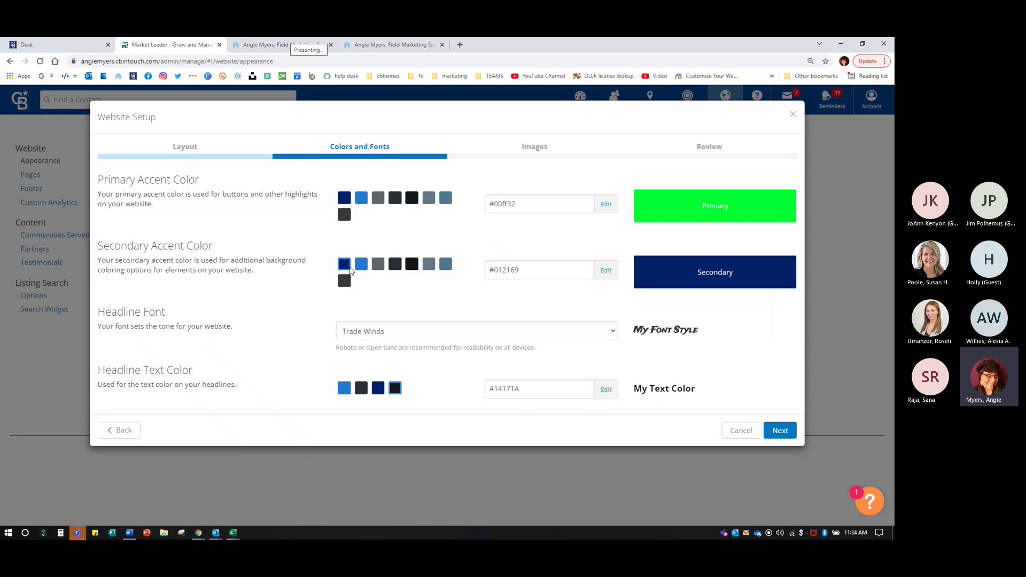
click(381, 265)
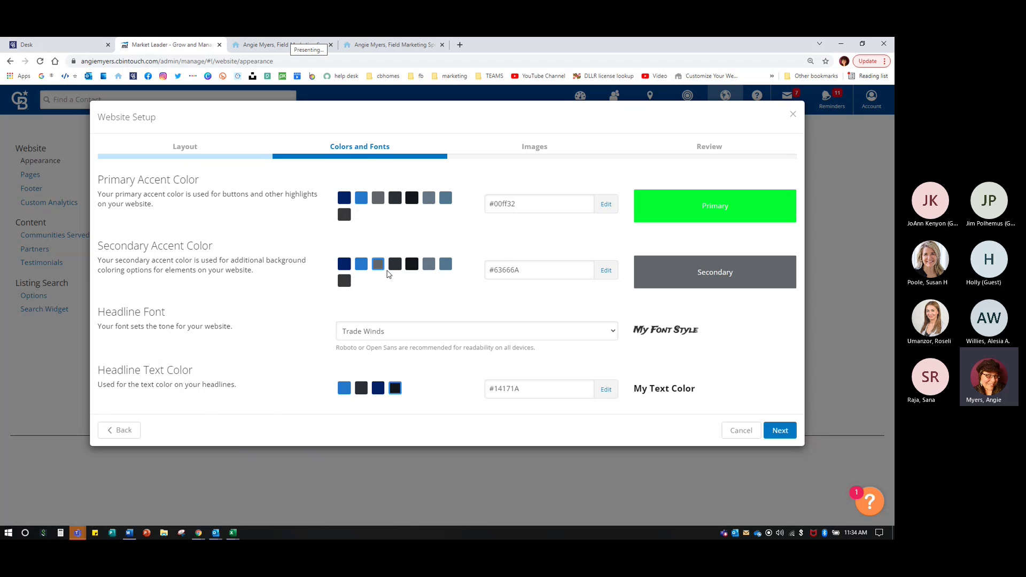
click(780, 430)
click(782, 394)
click(782, 352)
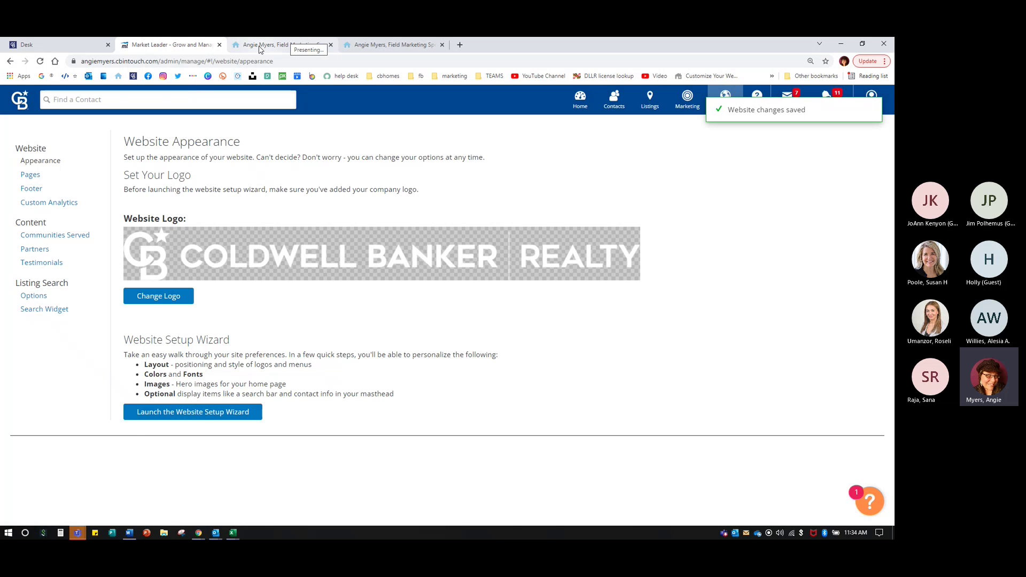
- Check the live site's new green header, then relaunch the Website Setup Wizard
click(260, 46)
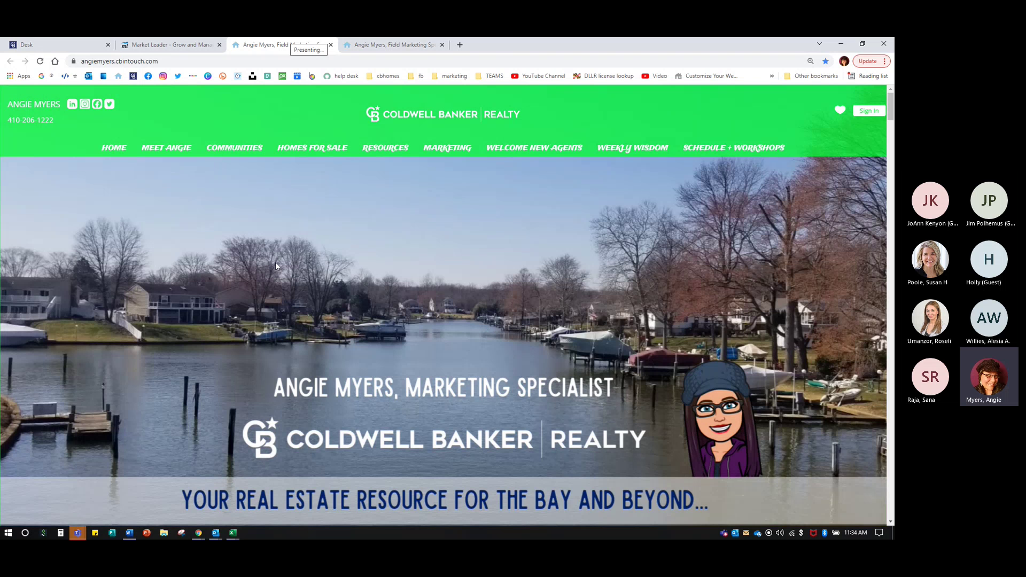
click(178, 47)
click(242, 413)
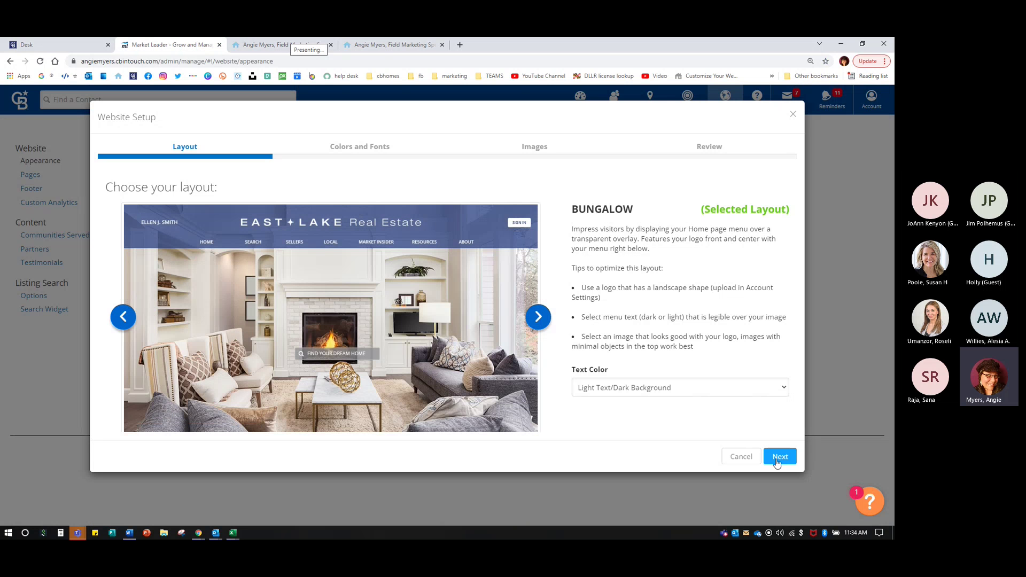
- Enter 241773 as the primary accent hex value and advance to the review step
click(778, 457)
triple_click(575, 208)
text(241773)
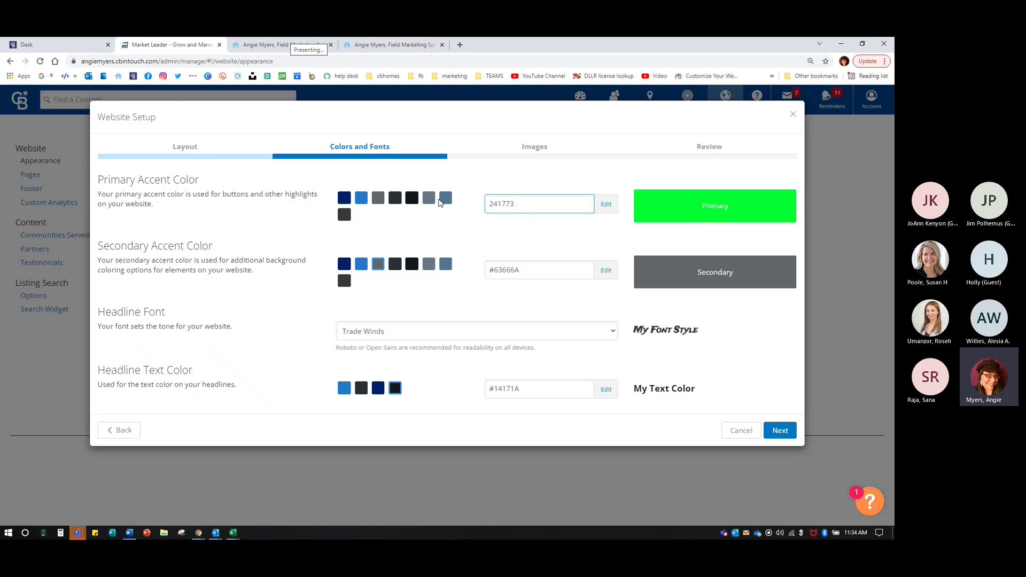
click(591, 302)
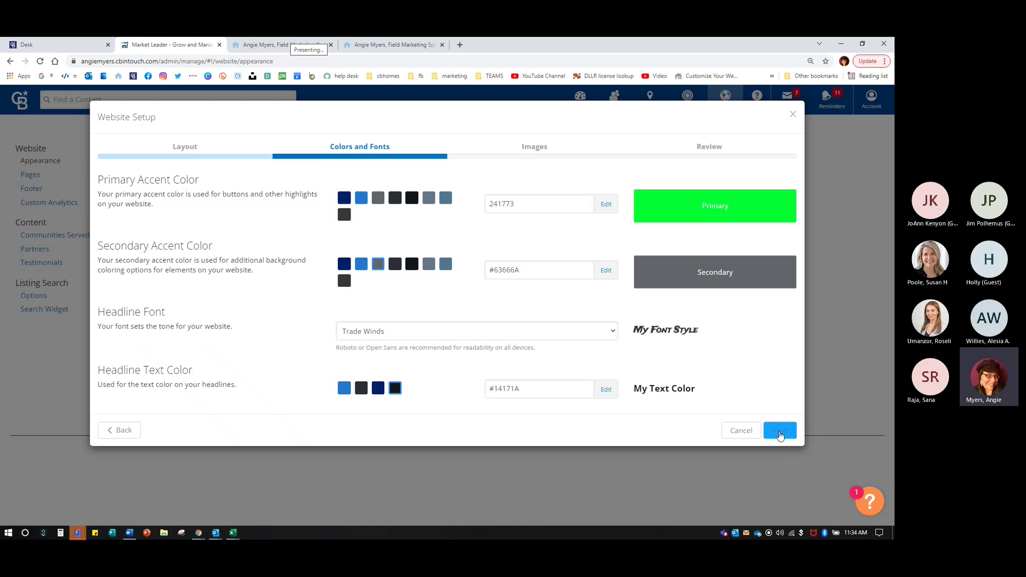
click(779, 434)
click(780, 393)
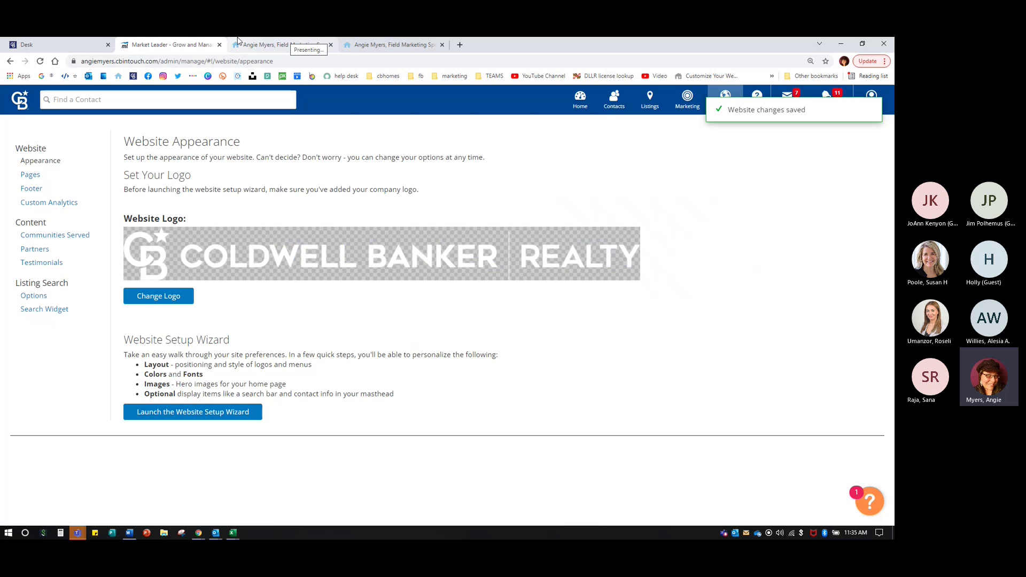
click(239, 42)
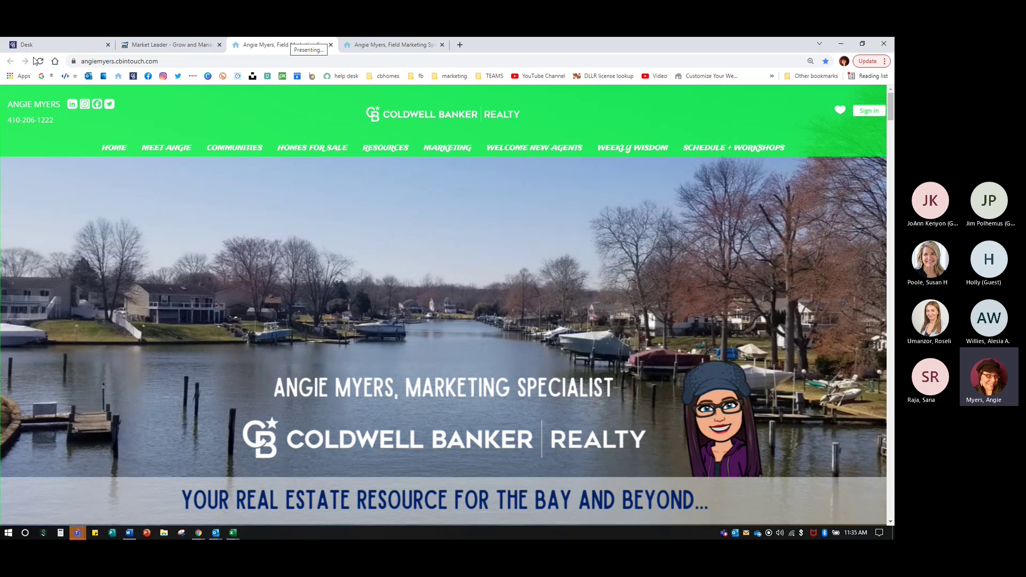
click(39, 61)
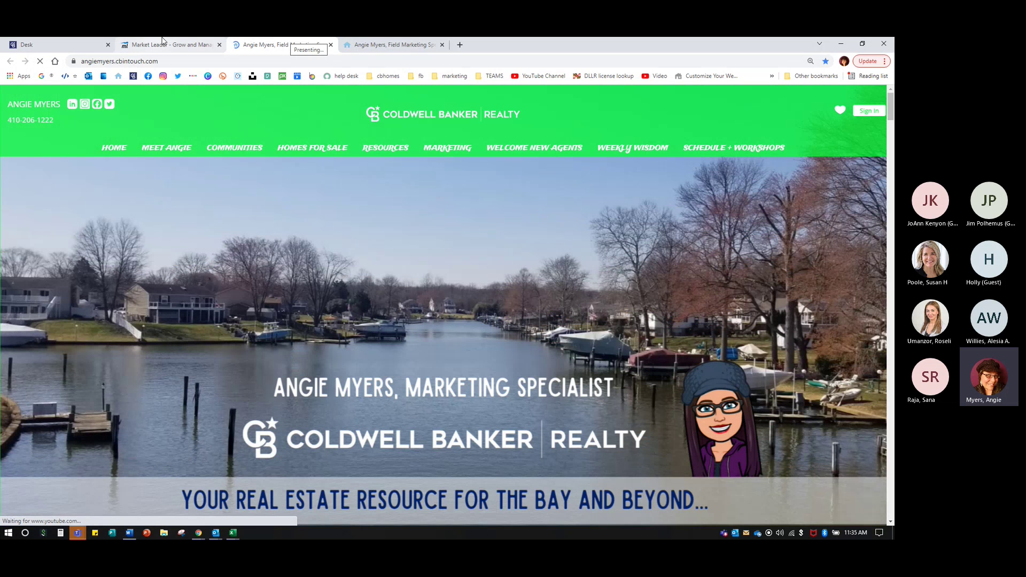
click(175, 47)
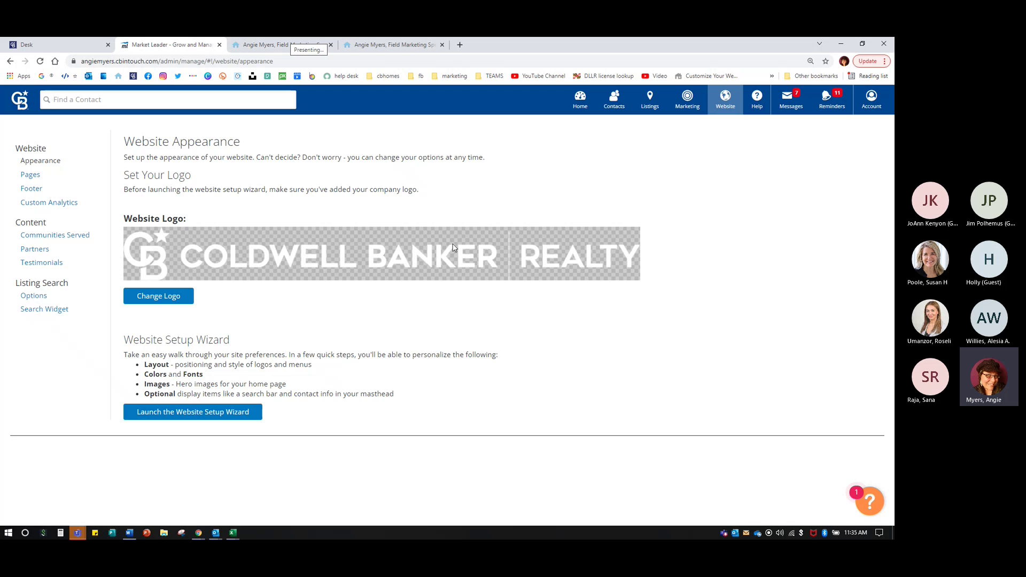
click(217, 412)
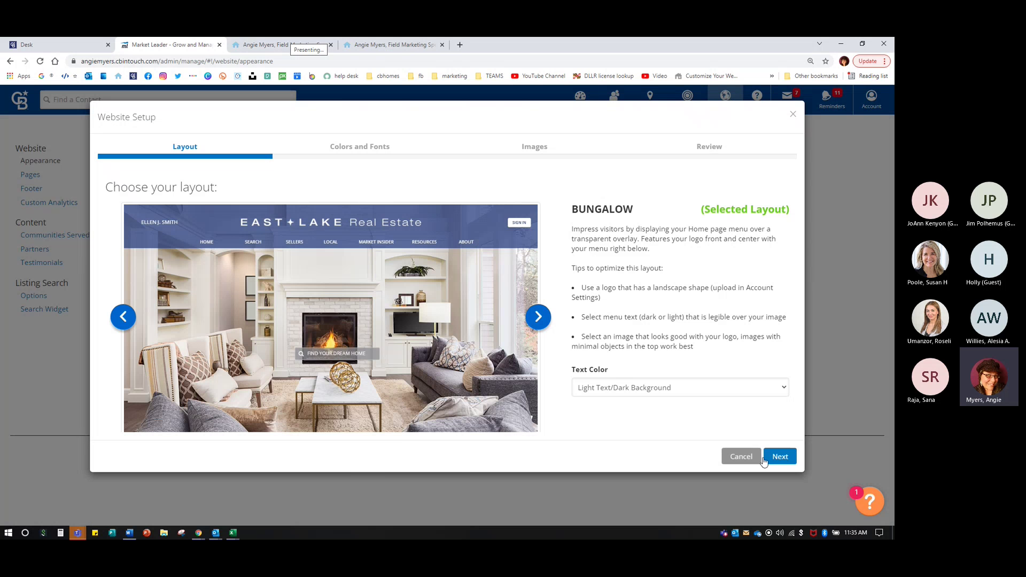
- Paste 241773 into the primary accent hex field, confirm it, and save the website setup
click(776, 456)
click(497, 205)
double_click(497, 205)
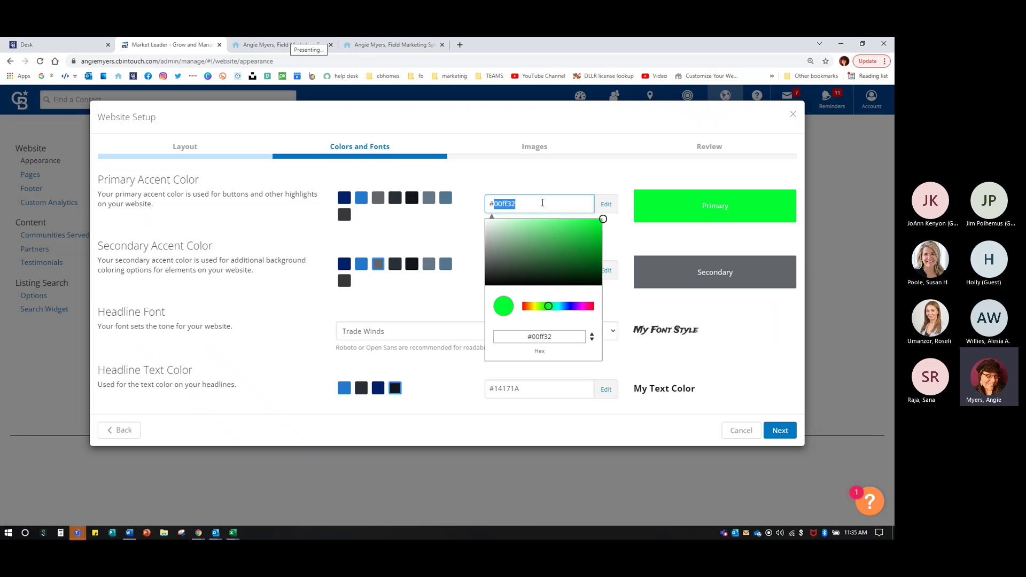
text(241773)
key(Return)
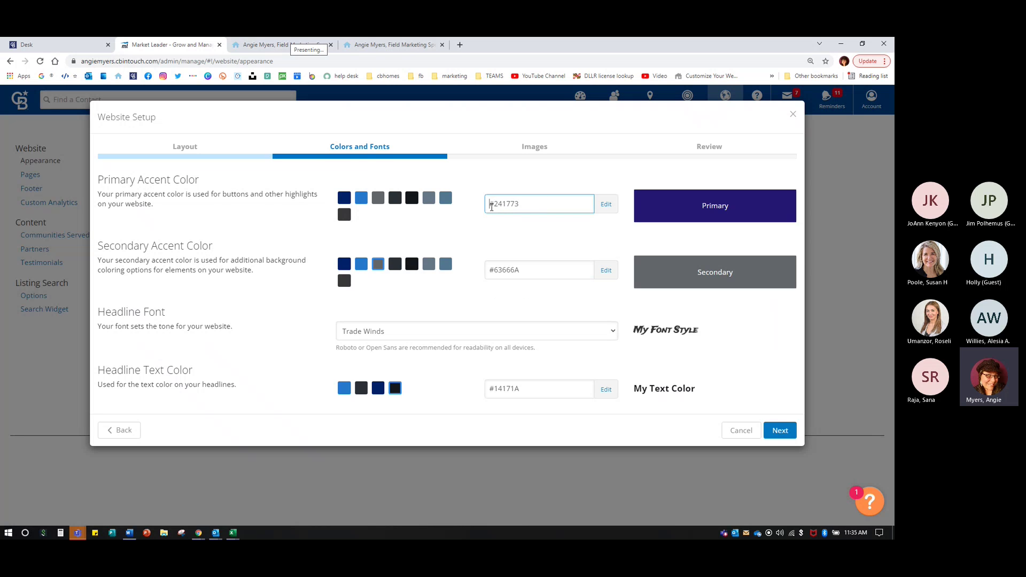
double_click(492, 207)
click(466, 222)
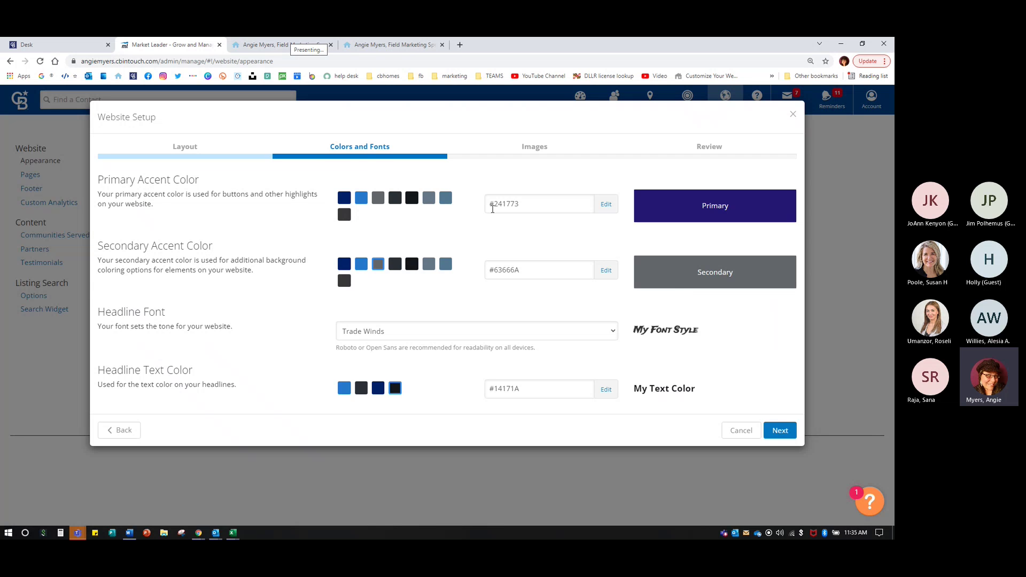
click(489, 270)
click(779, 437)
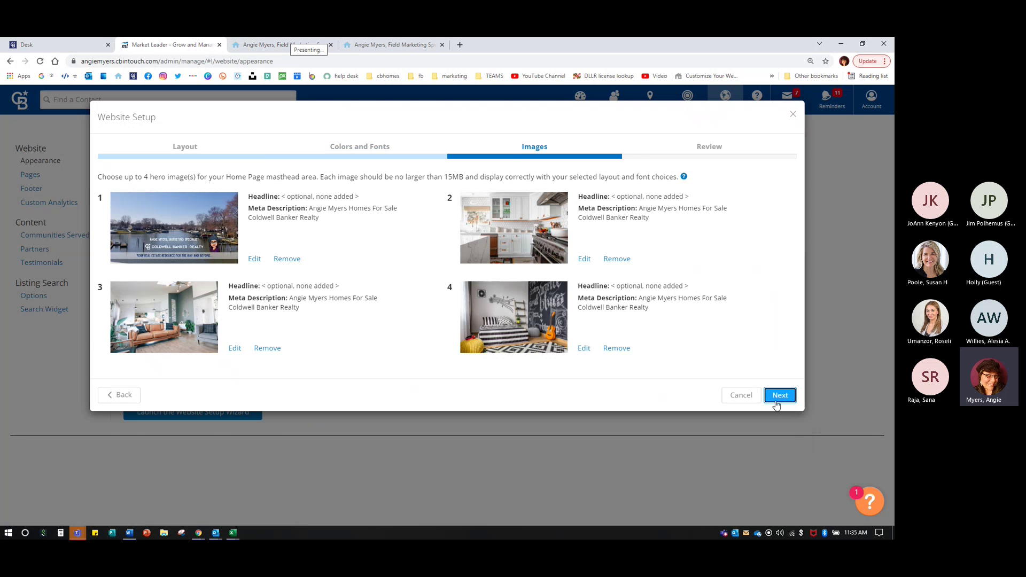
click(778, 398)
click(779, 351)
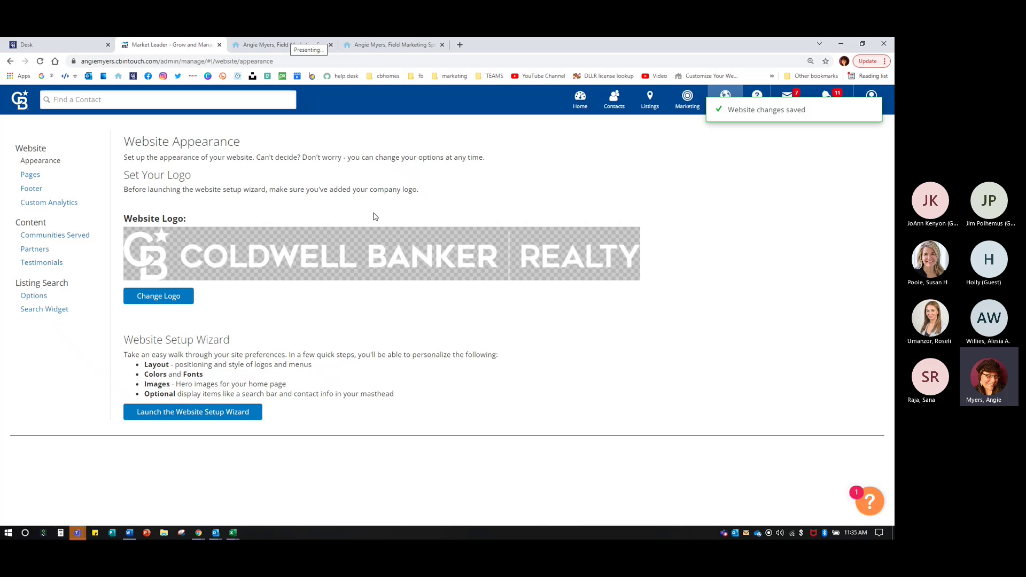
click(254, 46)
click(41, 60)
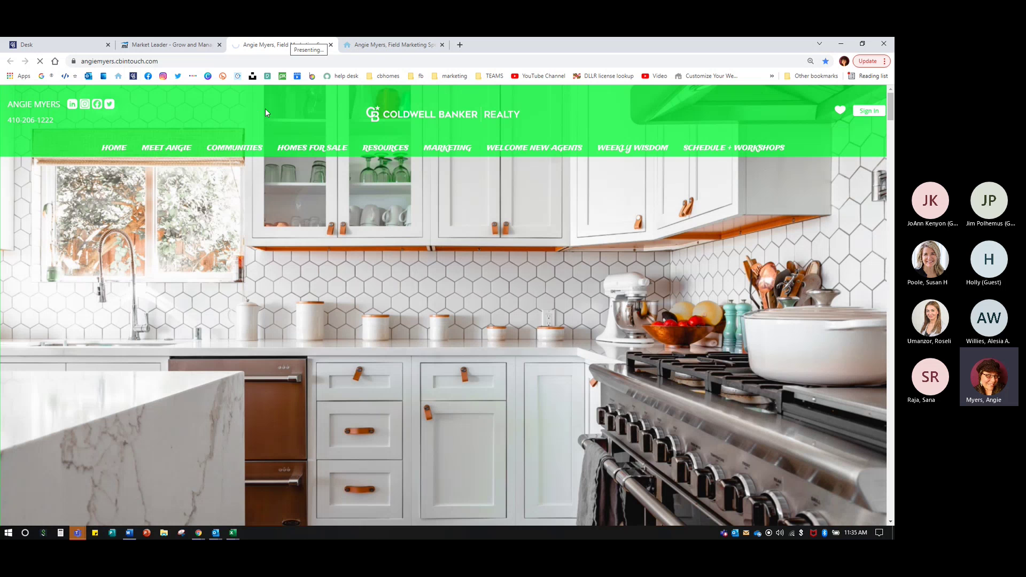
key(ctrl)
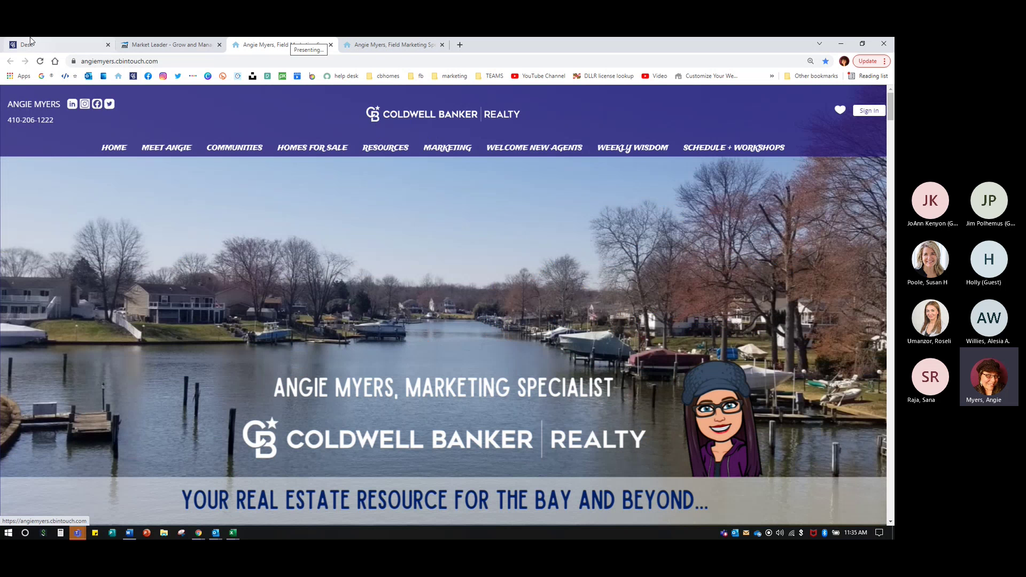
click(174, 48)
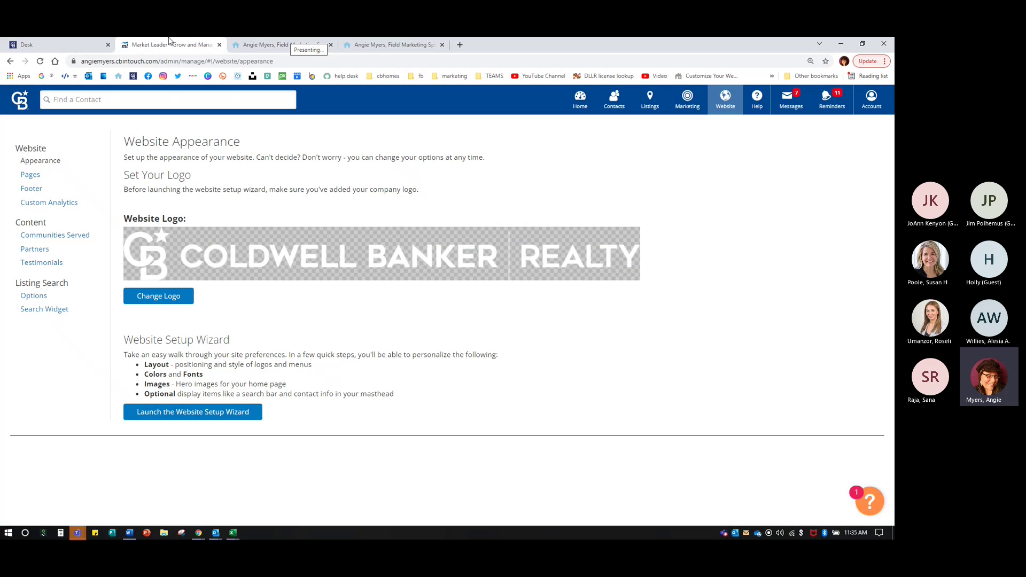
- Set the stacked white Coldwell Banker Realty stock logo as the website logo and view the live site
click(160, 297)
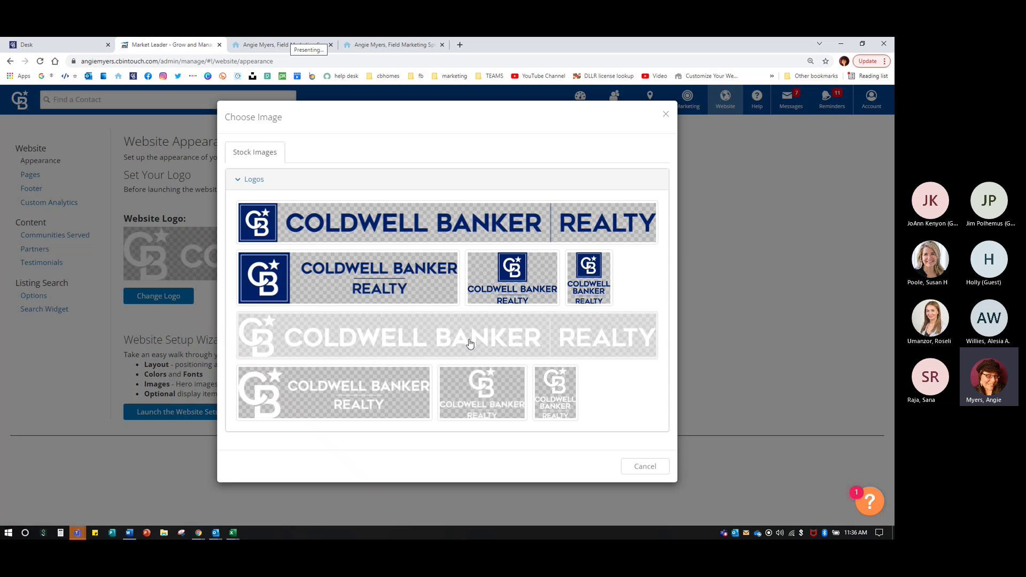
click(439, 335)
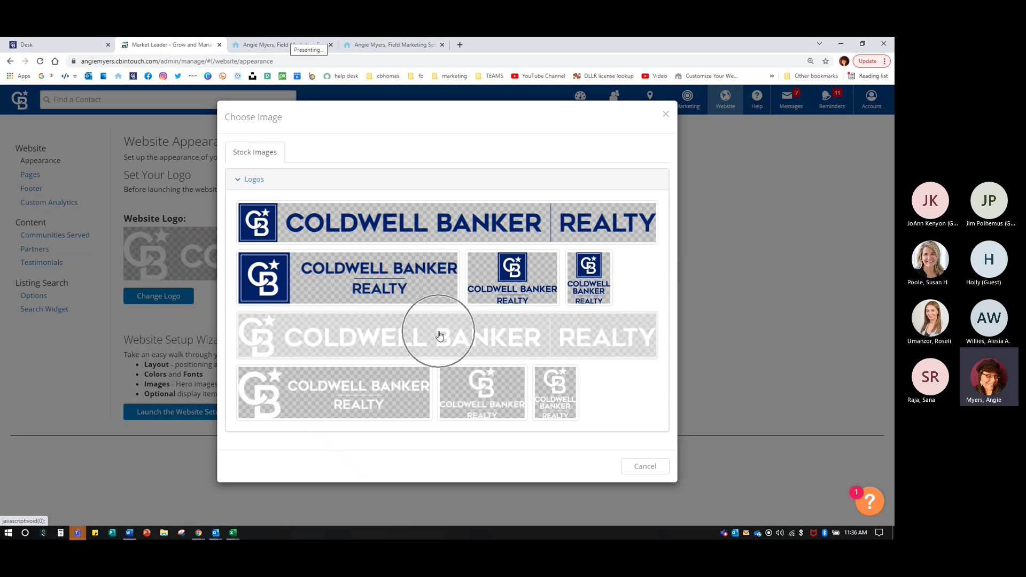
click(338, 394)
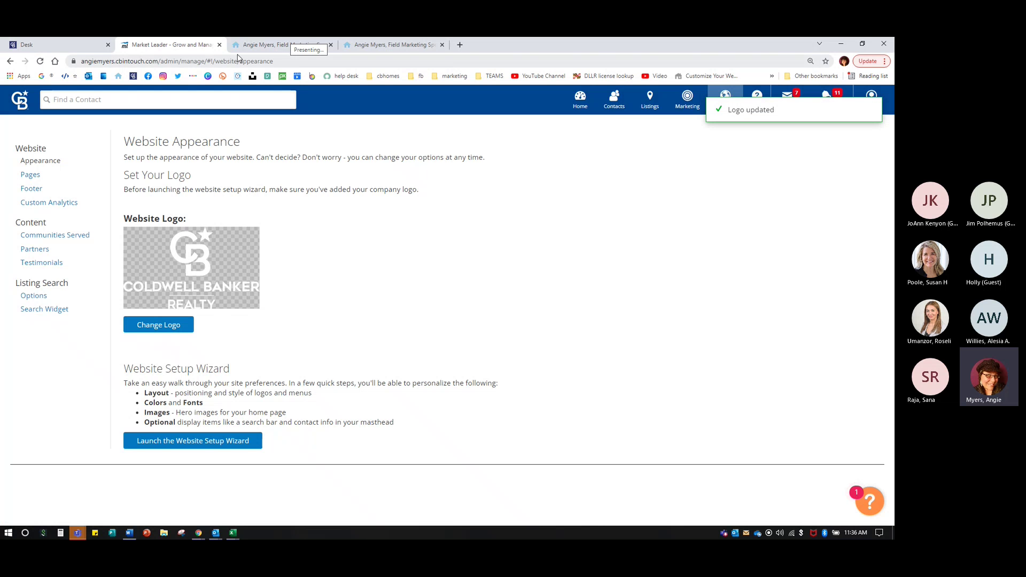
click(265, 45)
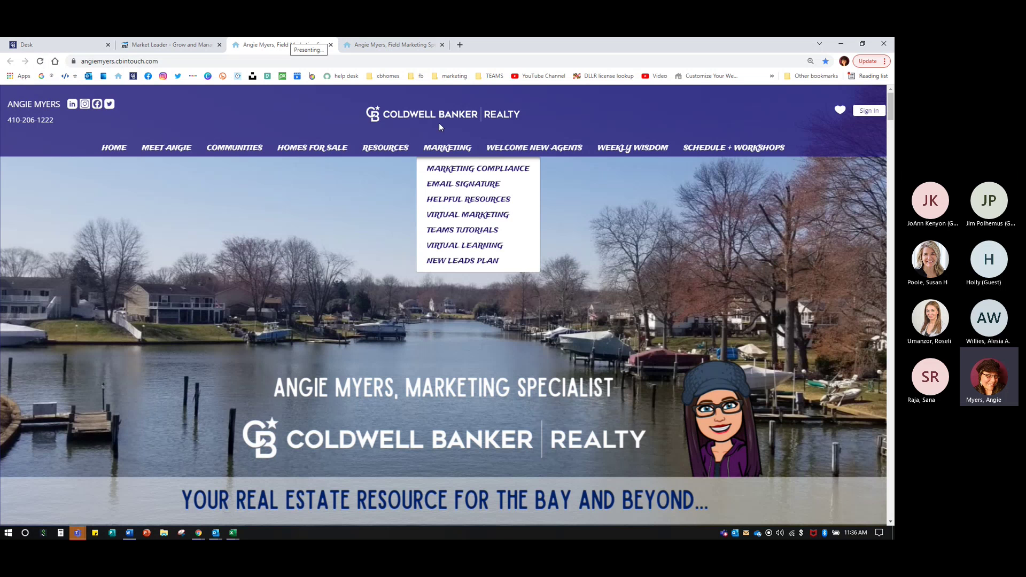
- Reload the live site to check the logo, then reopen Change Logo to pick the wide white version
click(40, 61)
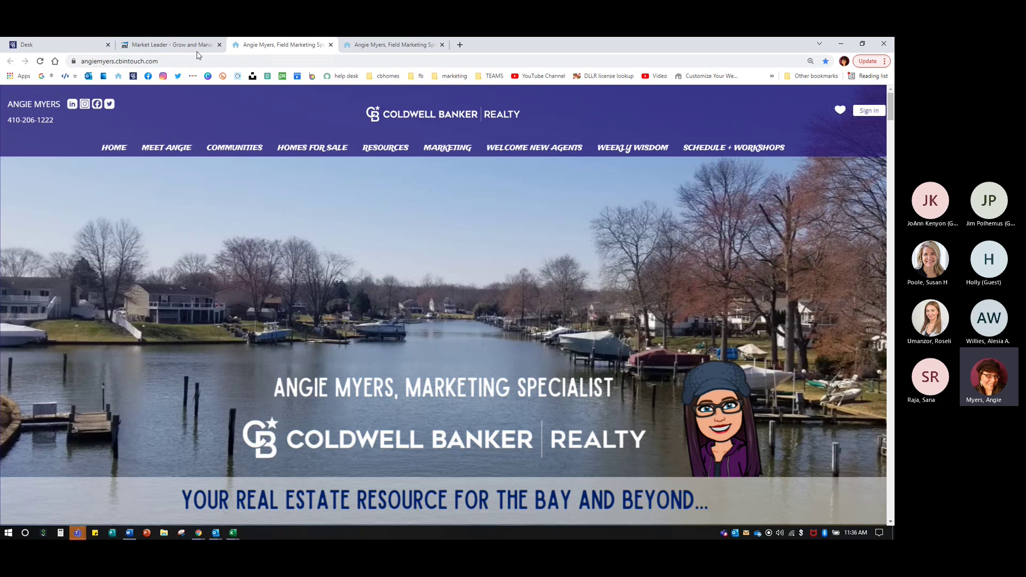
click(171, 42)
click(153, 328)
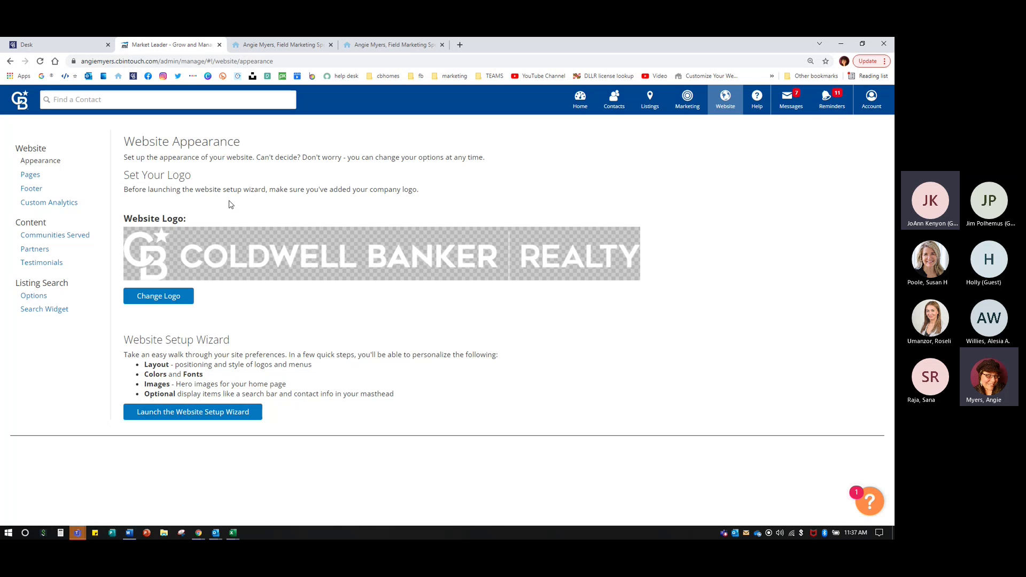
- Browse the live agent website with its Coldwell Banker Realty header, then switch back to Website Appearance
click(256, 45)
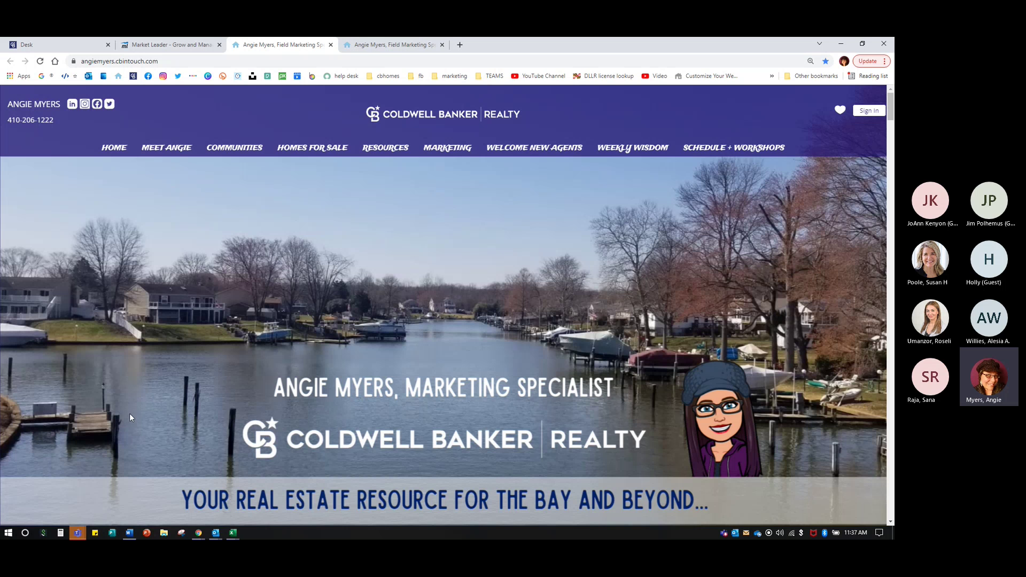
scroll(325, 318, down, 2)
scroll(325, 314, up, 2)
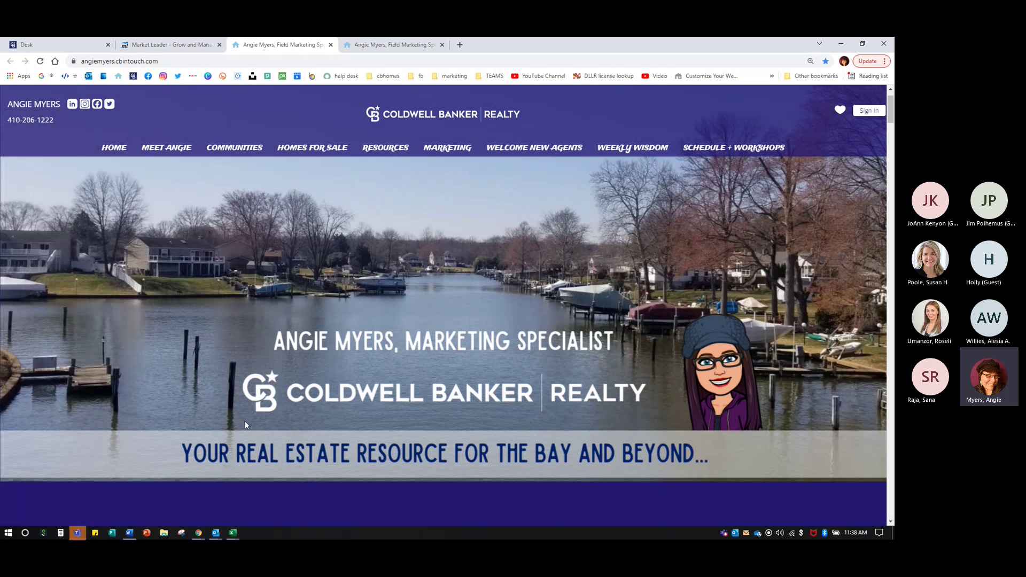
scroll(759, 401, up, 1)
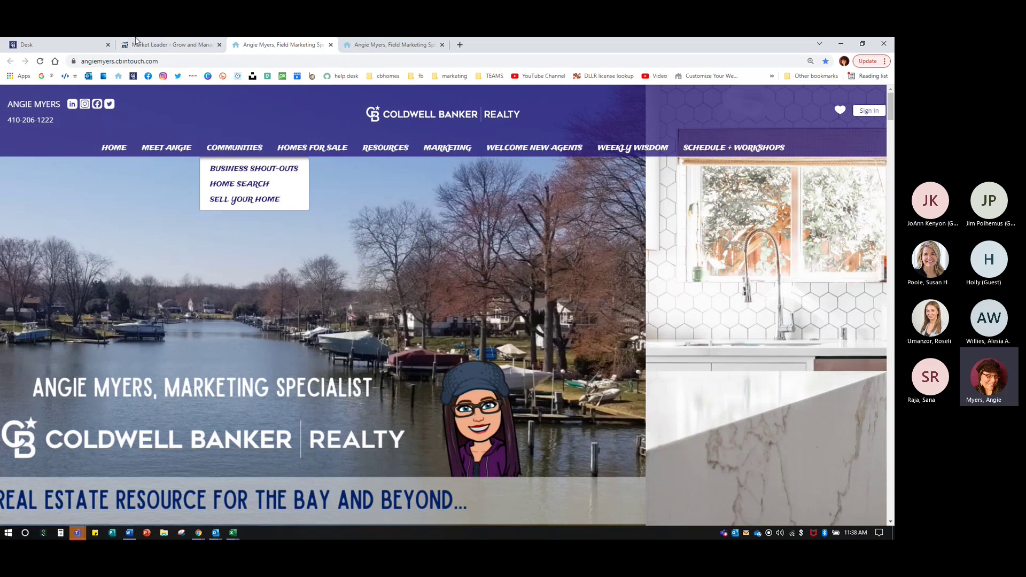
click(168, 44)
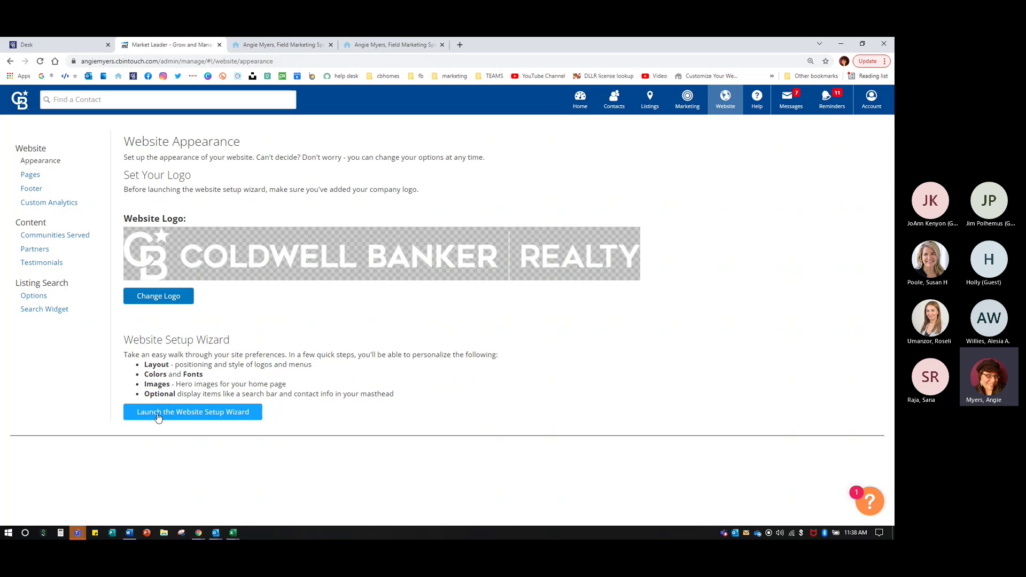
- Toggle between the live site and Website Appearance, ending on the live site's rotating hero photos
click(272, 43)
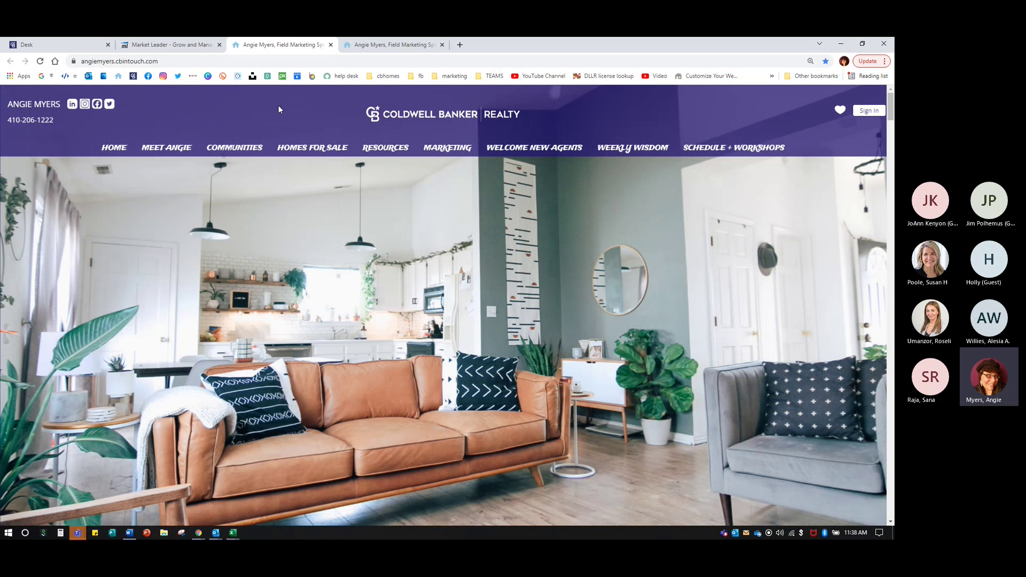
click(149, 48)
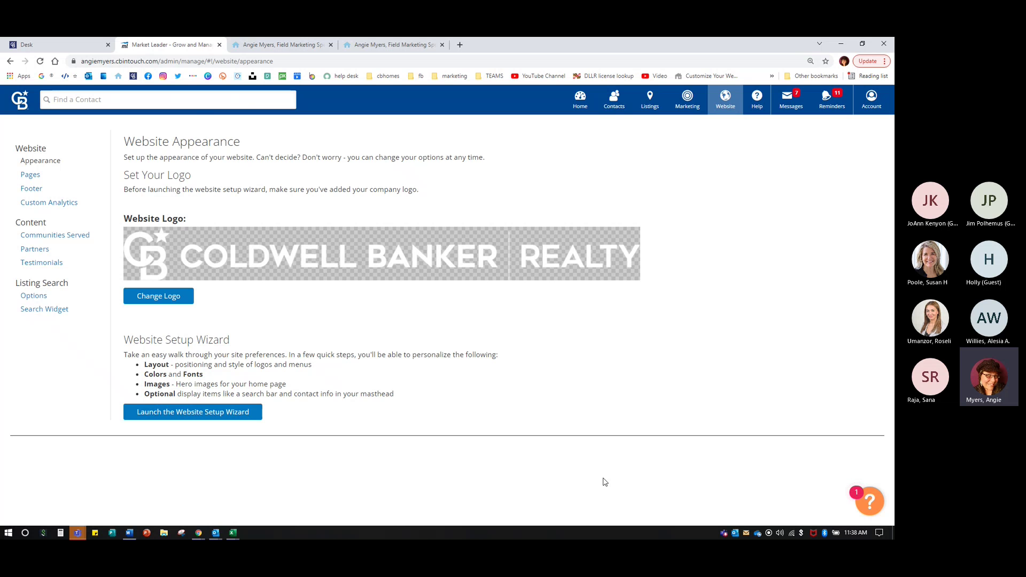
click(235, 47)
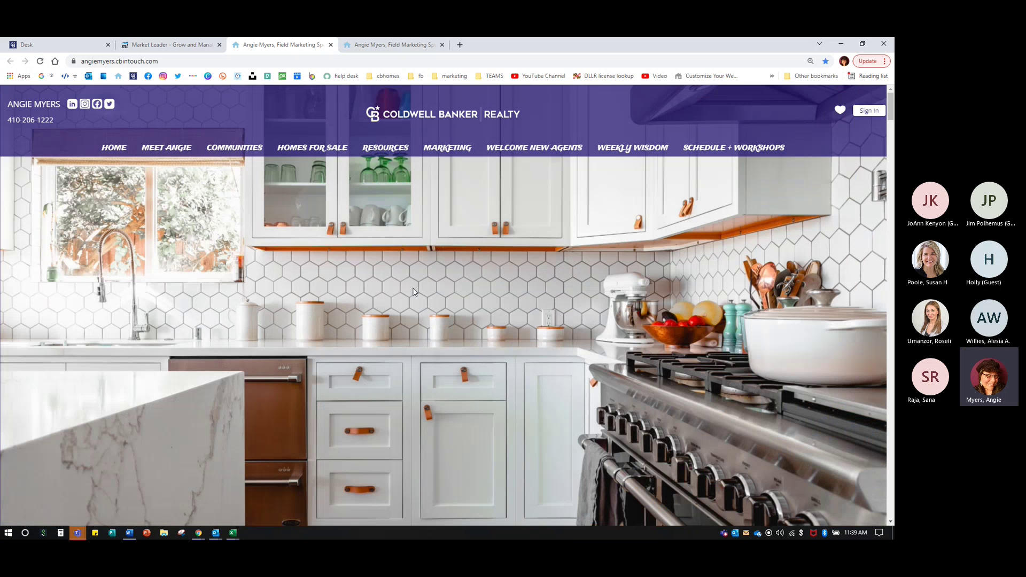
scroll(415, 300, down, 1)
scroll(415, 300, down, 3)
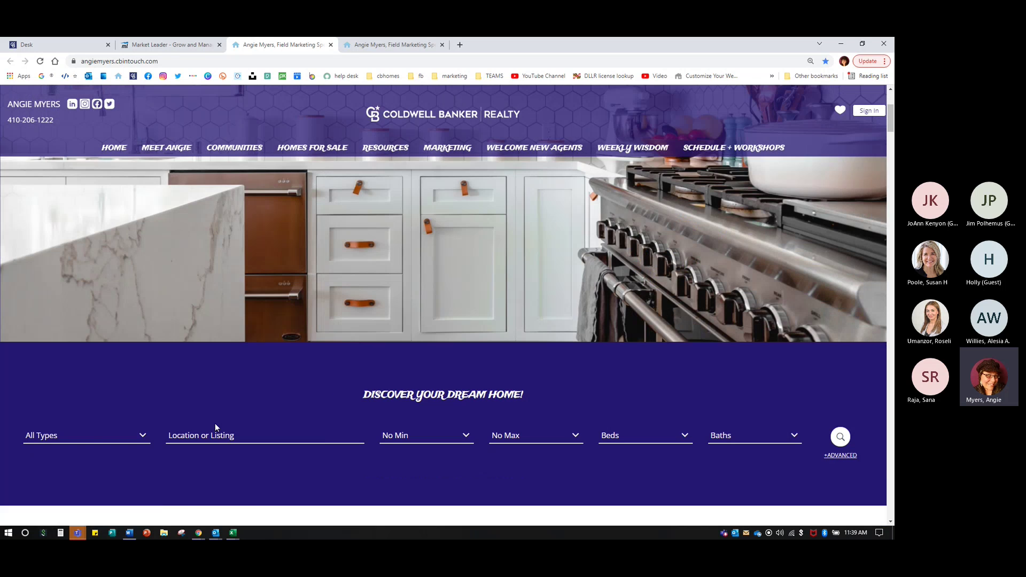
click(211, 436)
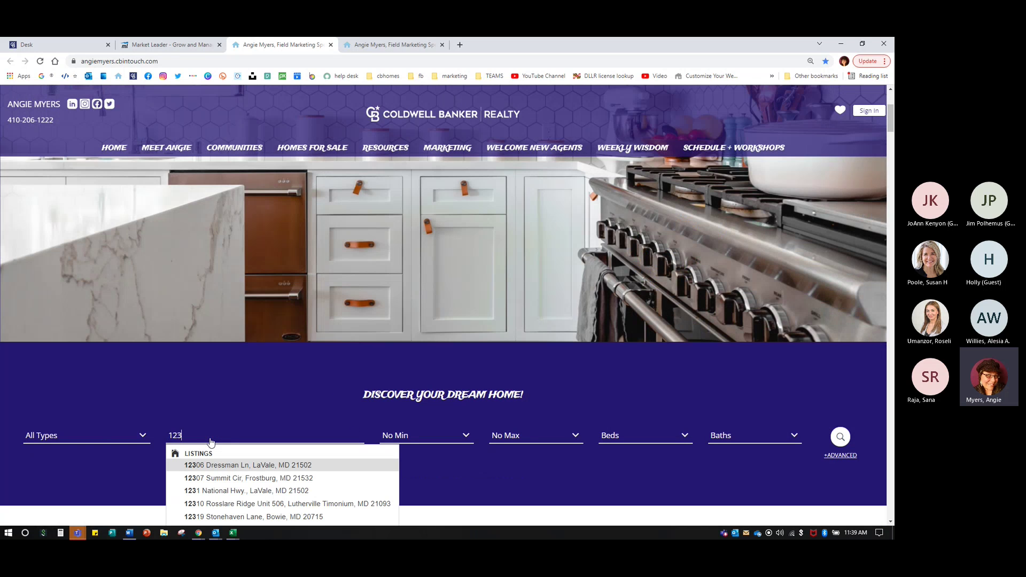
scroll(211, 439, down, 1)
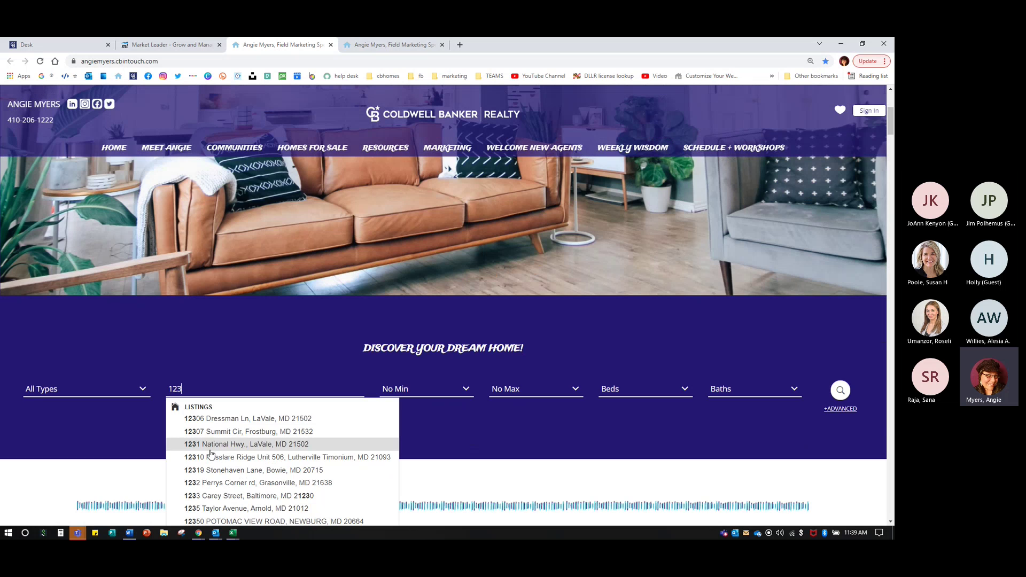
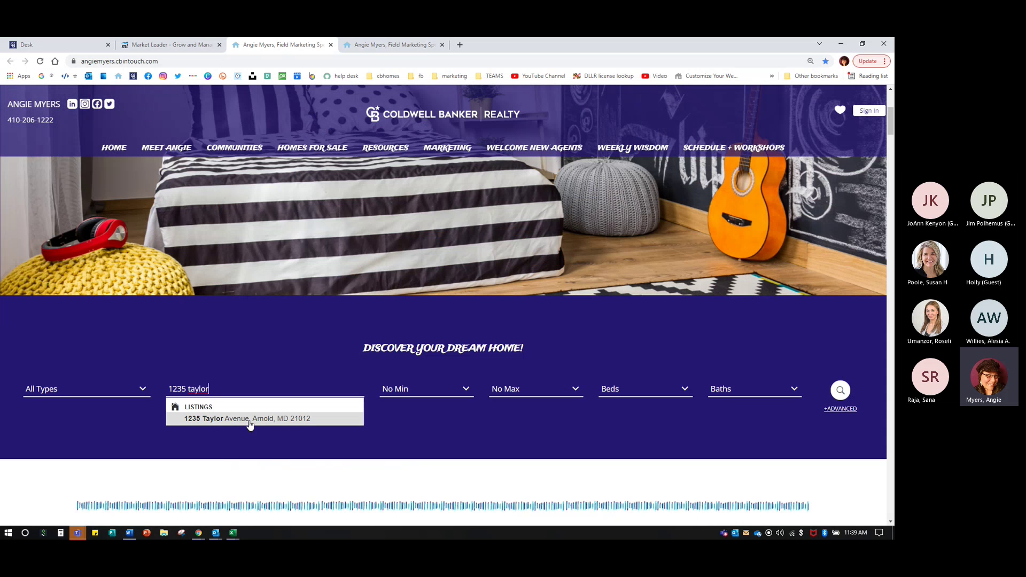
click(250, 422)
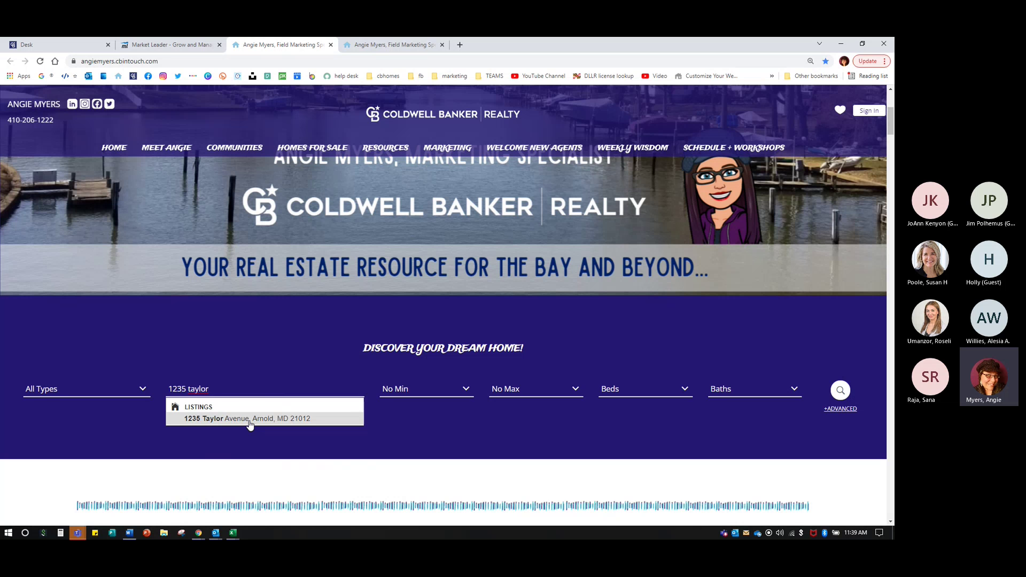
- Scroll back to the top and return to the Website Appearance settings
scroll(250, 426, up, 2)
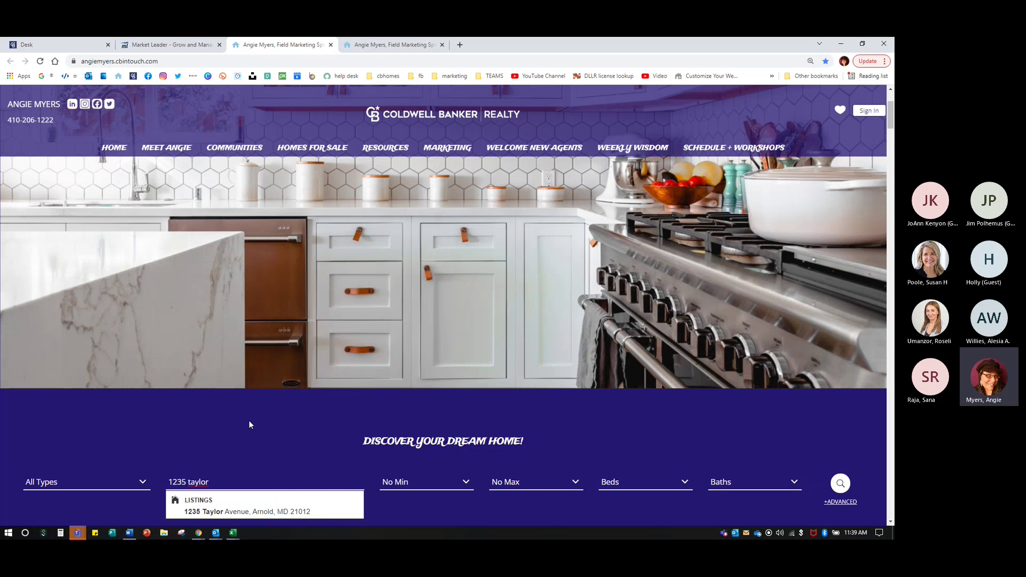
scroll(248, 421, up, 1)
scroll(249, 425, up, 2)
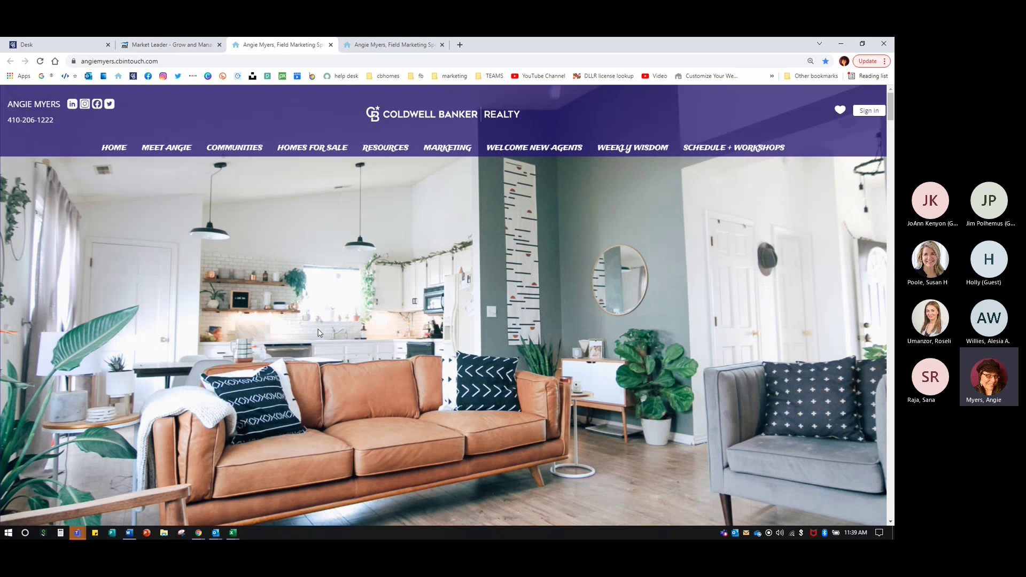
click(165, 44)
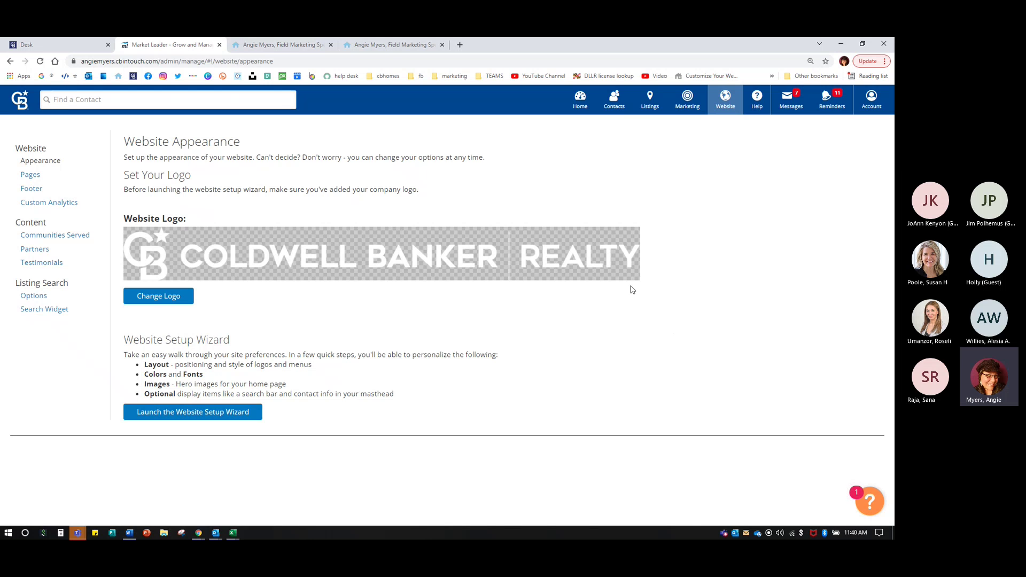
- Load the other agent's Coldwell Banker website domain in a new Chrome window
key(ctrl+n)
text(michele)
key(Return)
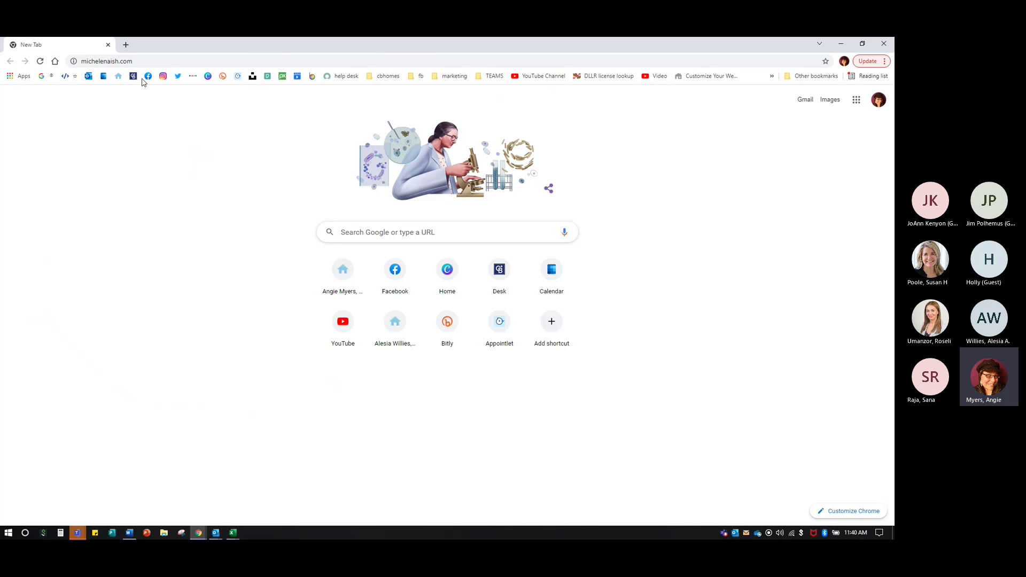
click(149, 60)
key(Escape)
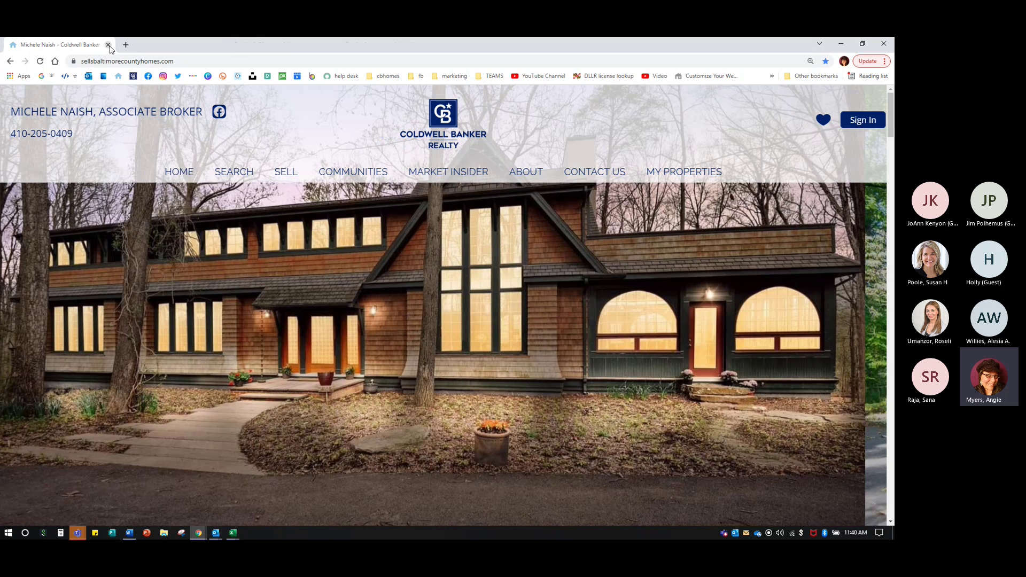
- Close the other agent's website tab
click(109, 45)
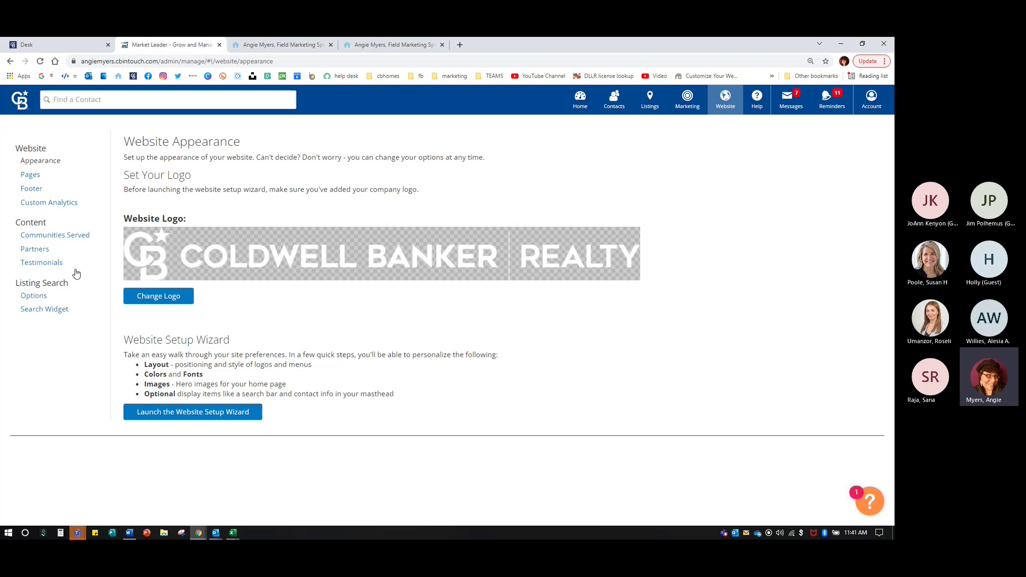
- Open Testimonials under Content, then start a new blank browser window
click(41, 265)
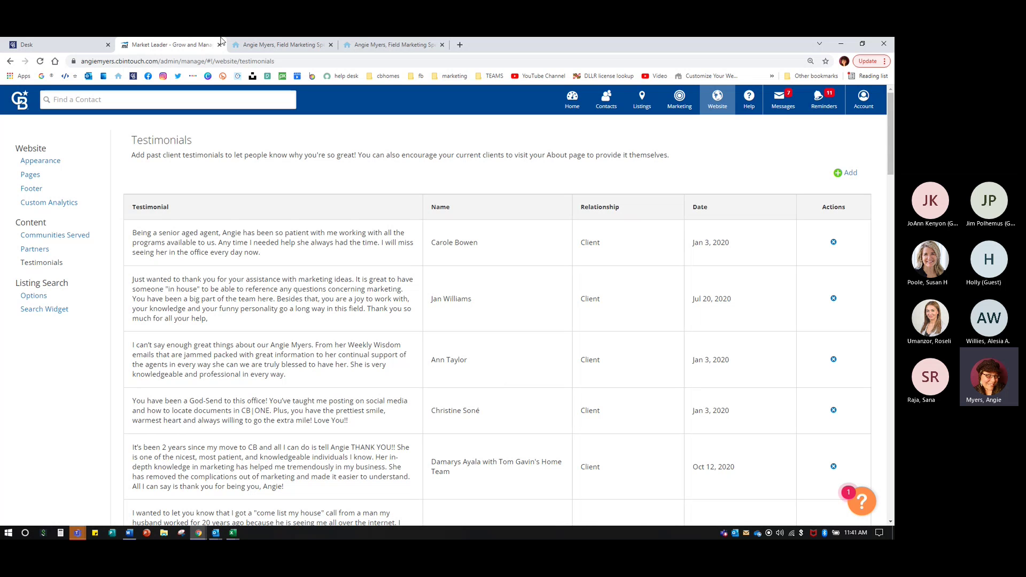
key(ctrl+n)
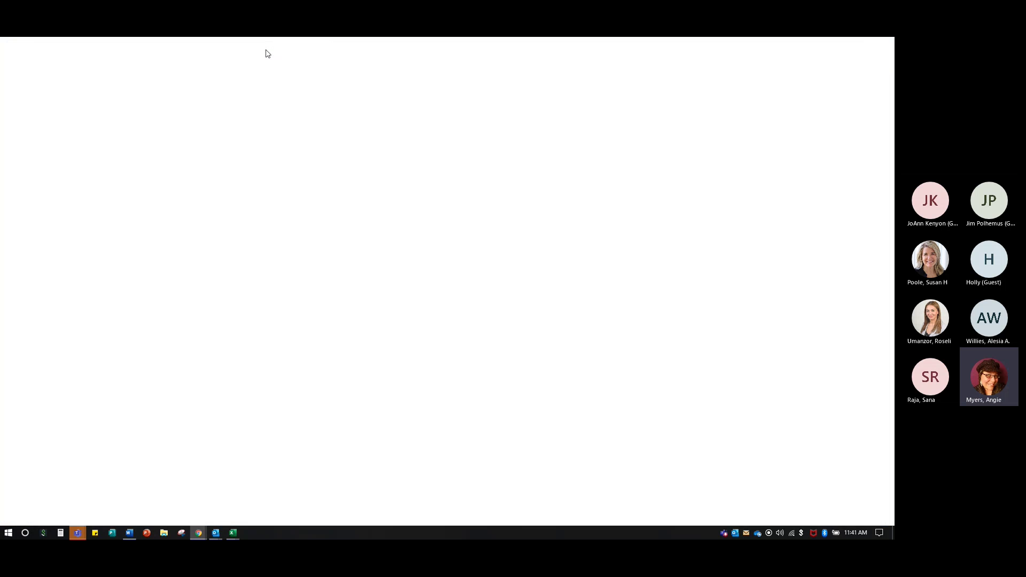
- Load zillow.com and dismiss the Google sign-in prompt
text(zillow.)
key(Return)
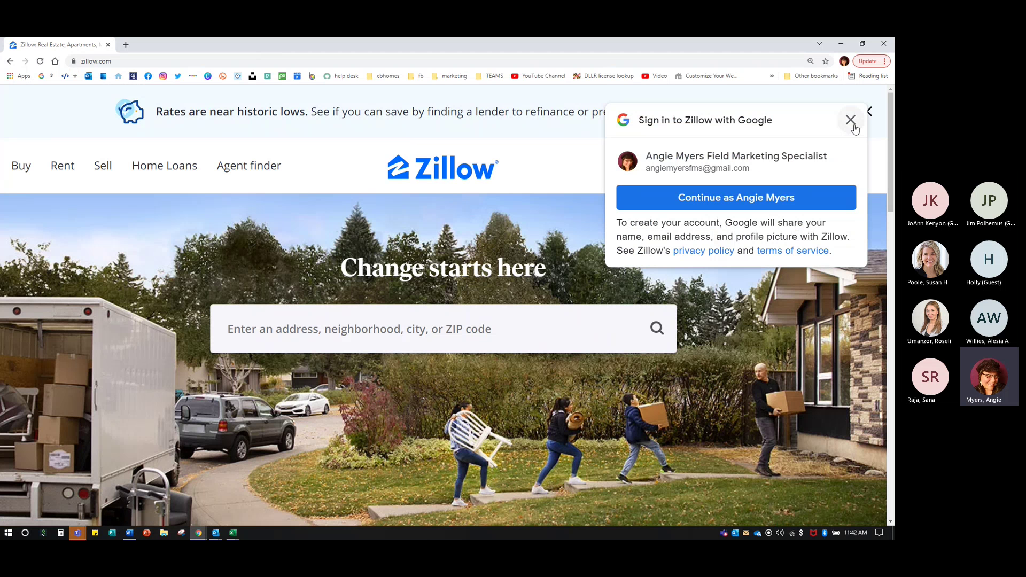
click(850, 119)
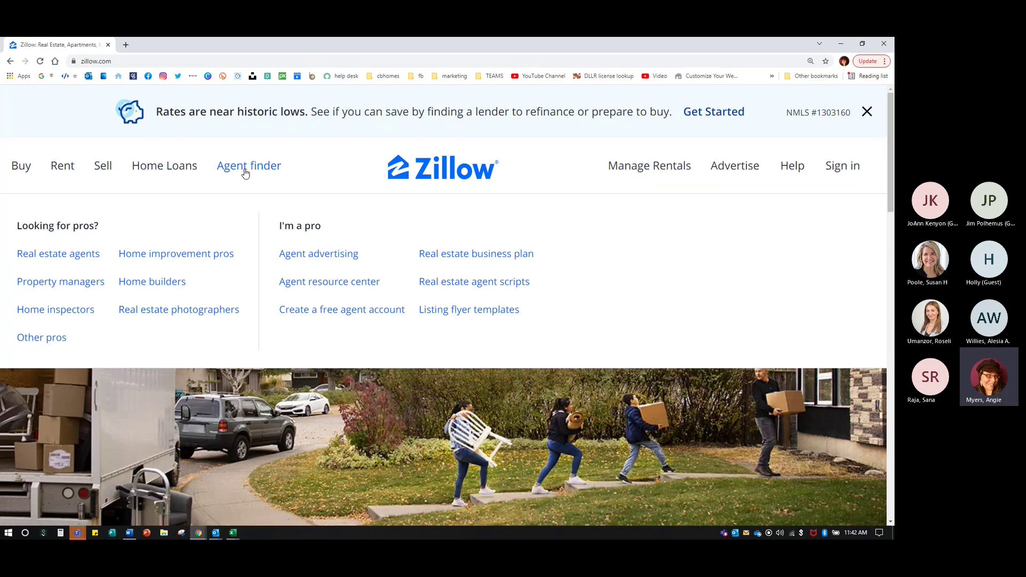
- Search Agent finder for the Coldwell Banker agent's name and open the matching profile
click(245, 174)
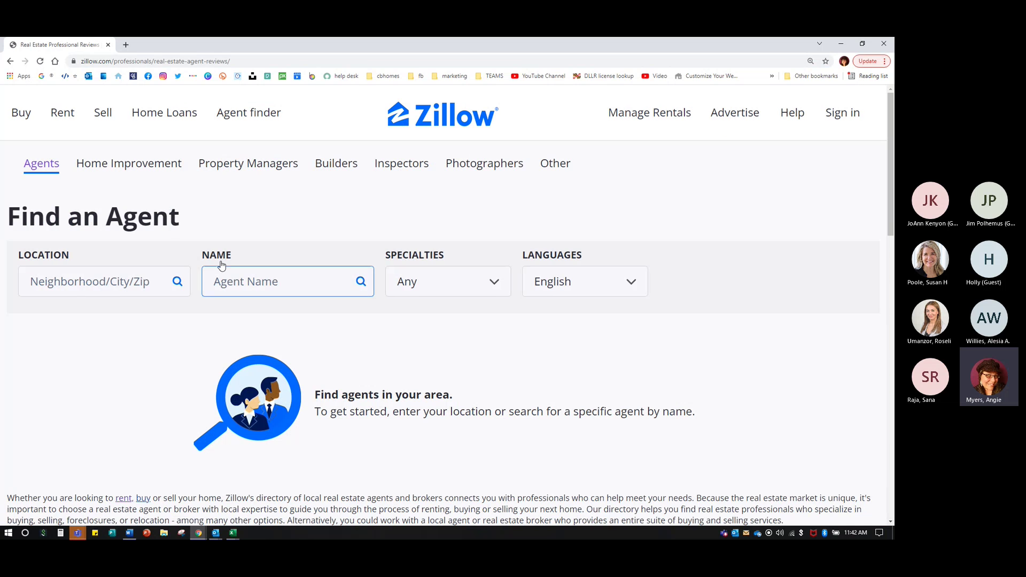
click(224, 286)
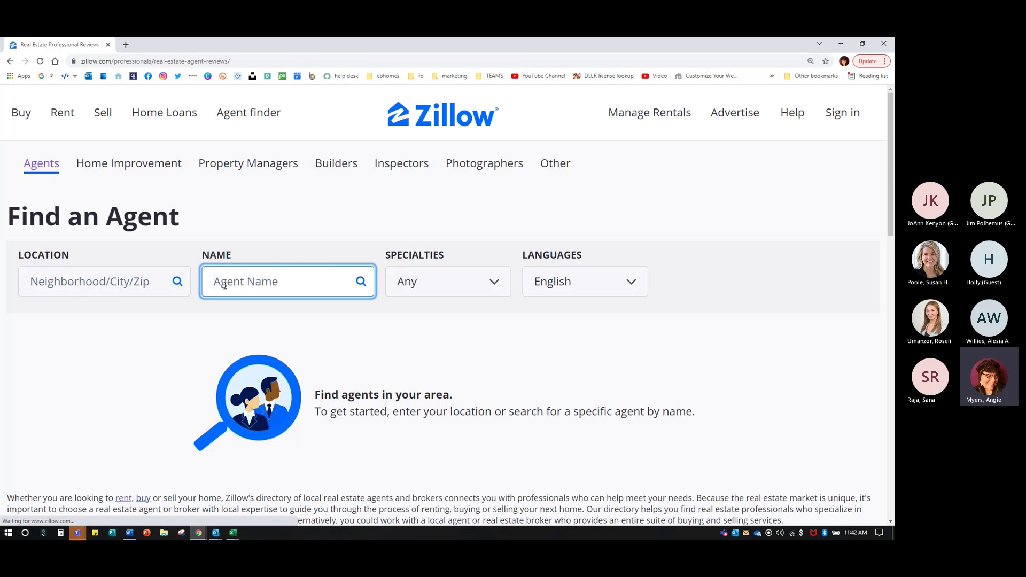
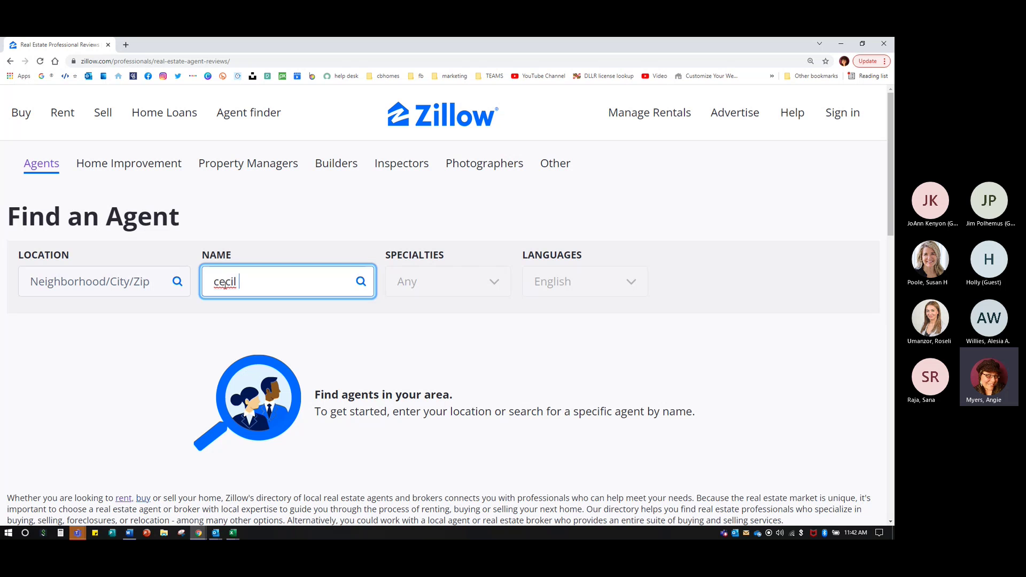
key(Return)
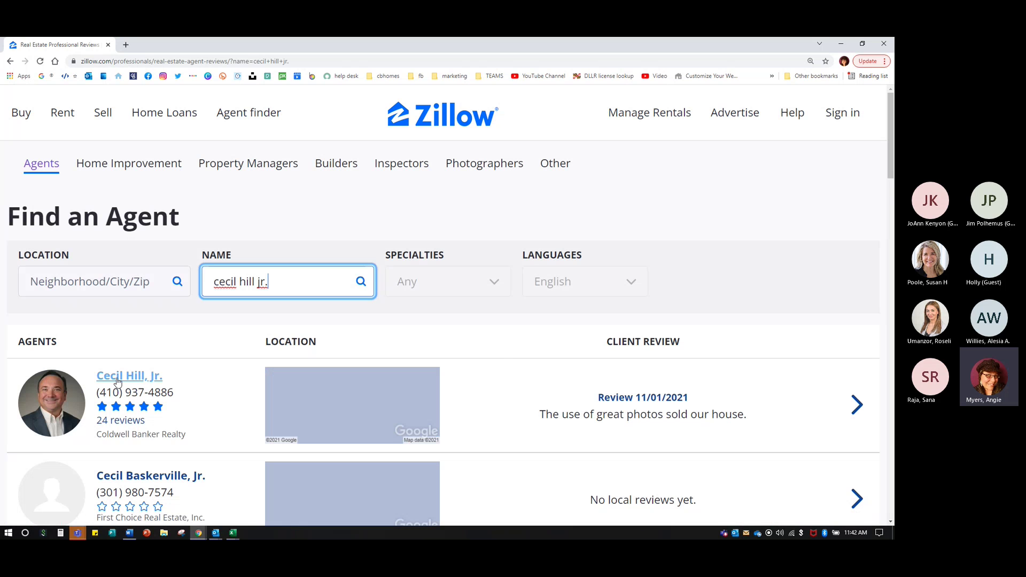
click(117, 379)
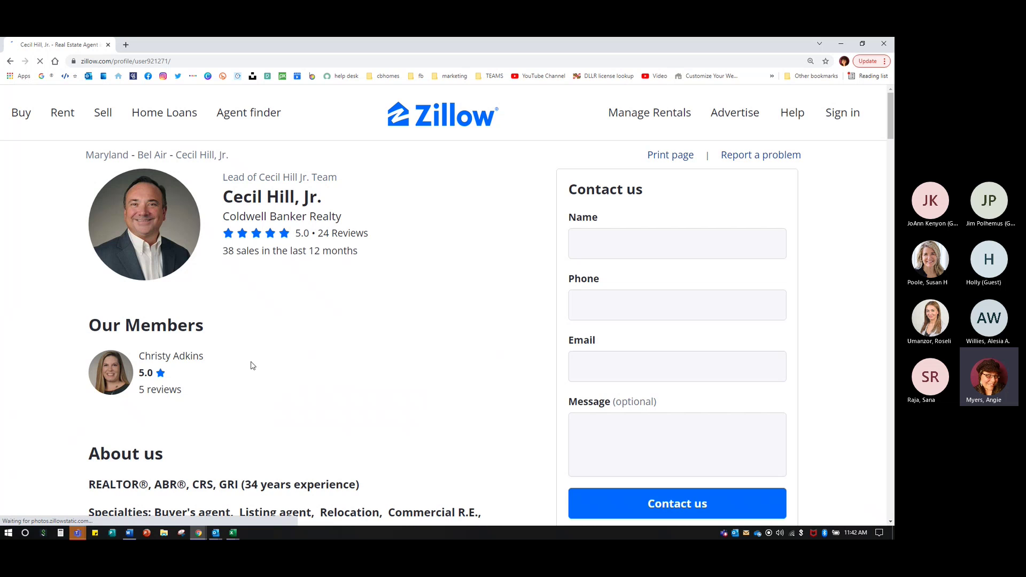
- Scroll to Ratings & reviews and select the newest Darlington, MD review's heading and ratings
scroll(253, 365, down, 15)
scroll(264, 368, down, 10)
scroll(263, 368, down, 1)
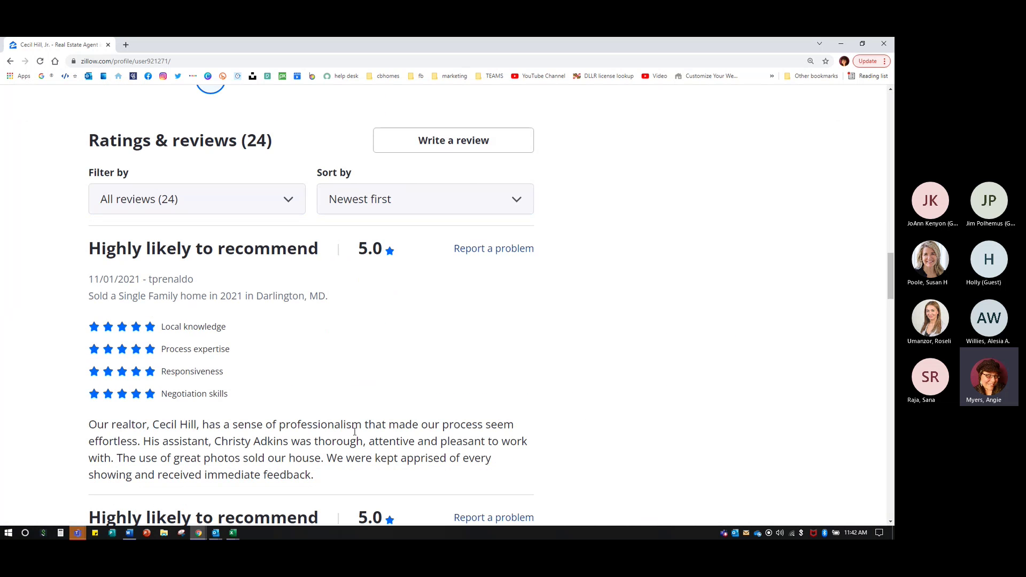
scroll(299, 403, down, 1)
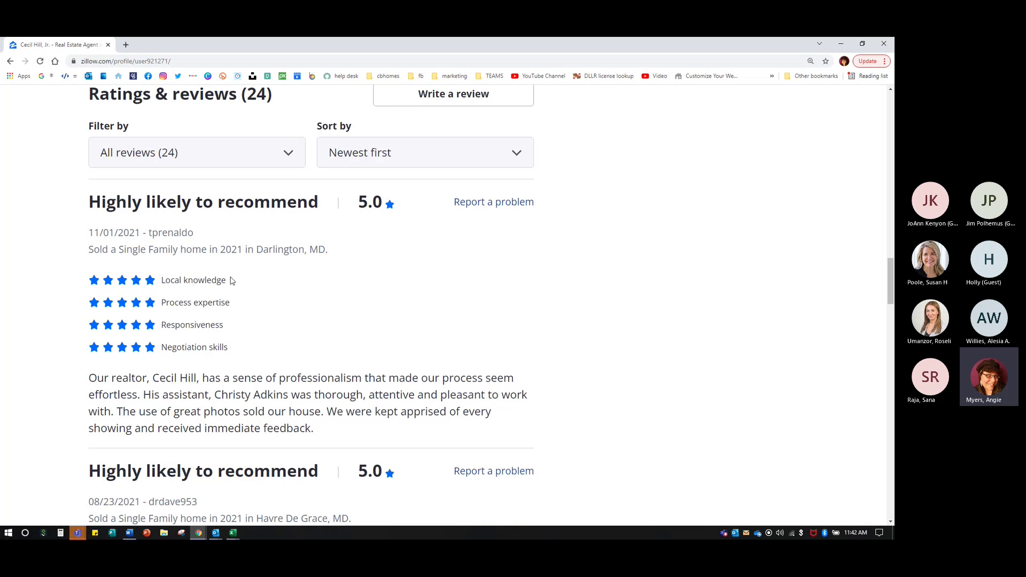
scroll(389, 406, down, 1)
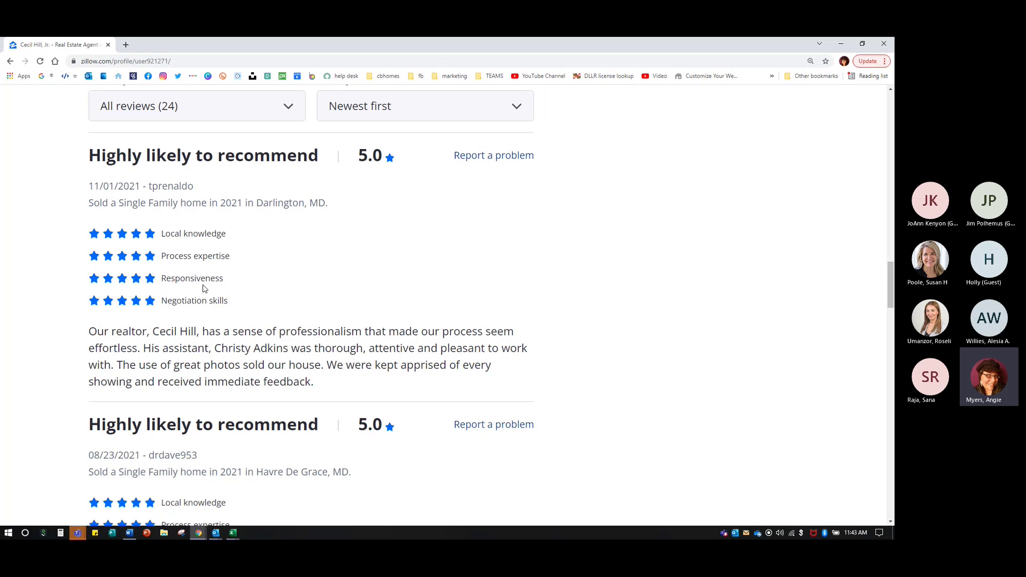
drag(88, 155, 241, 291)
- Copy the full text of the top Darlington, MD review
click(146, 231)
drag(92, 187, 315, 383)
right_click(297, 363)
click(297, 363)
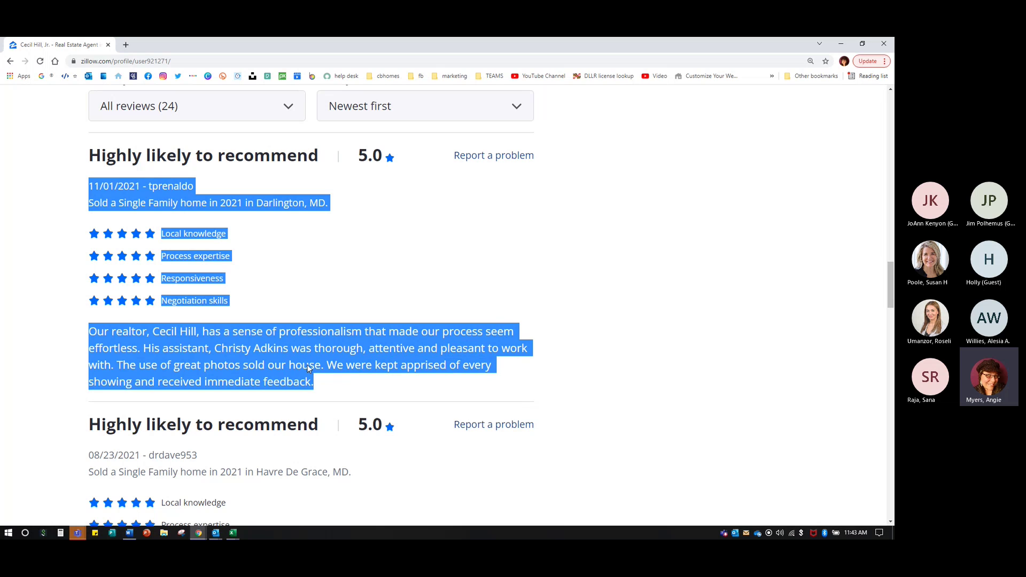
click(285, 338)
- Expand the 08/23/2021 Havre De Grace review with Show more and copy its full text
scroll(286, 337, down, 1)
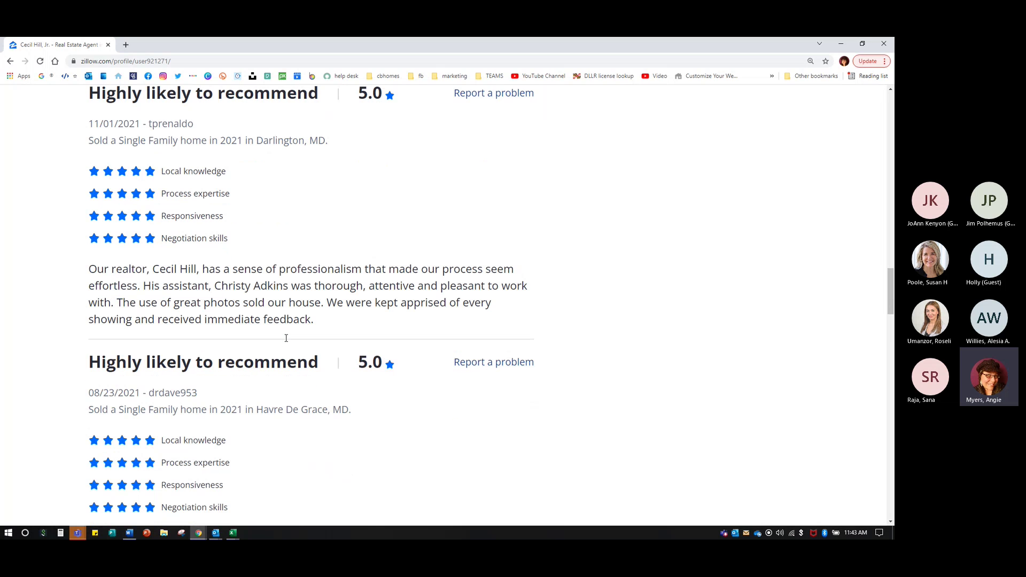
scroll(285, 338, down, 4)
click(134, 395)
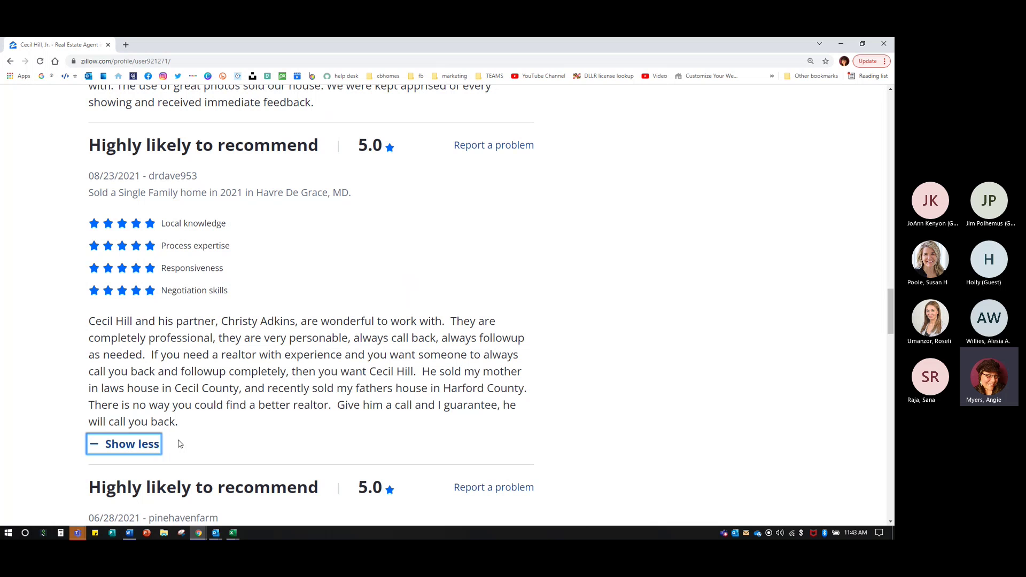
drag(92, 175, 208, 428)
right_click(198, 368)
click(216, 373)
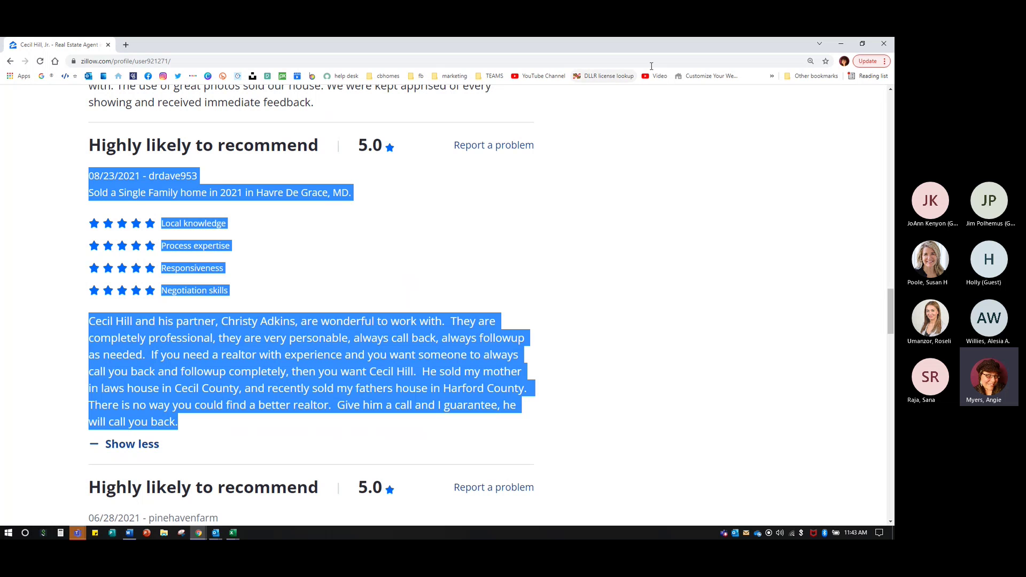
- Minimize Zillow, return to Website > Testimonials, and open a new Testimonial form
click(841, 44)
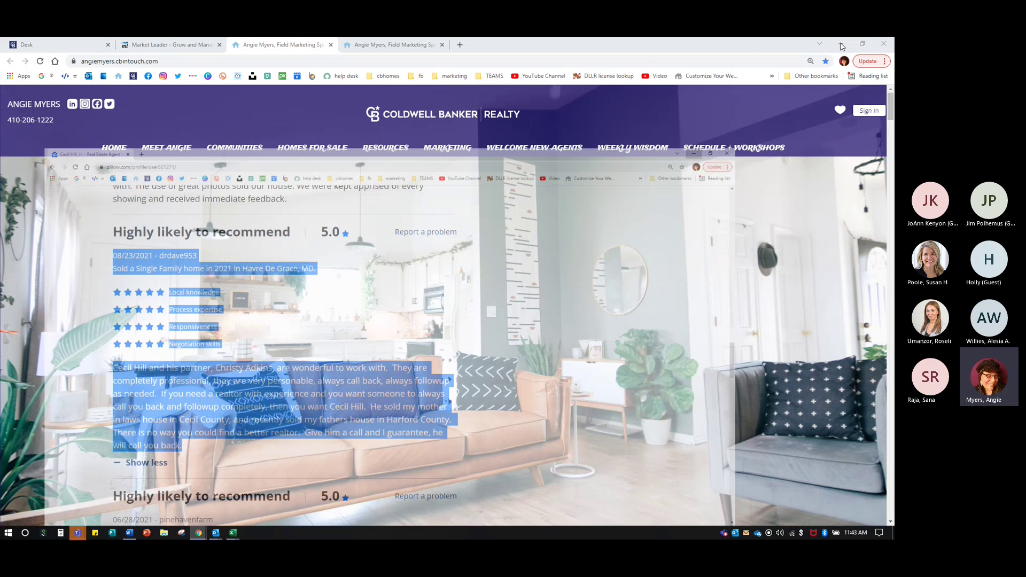
click(188, 45)
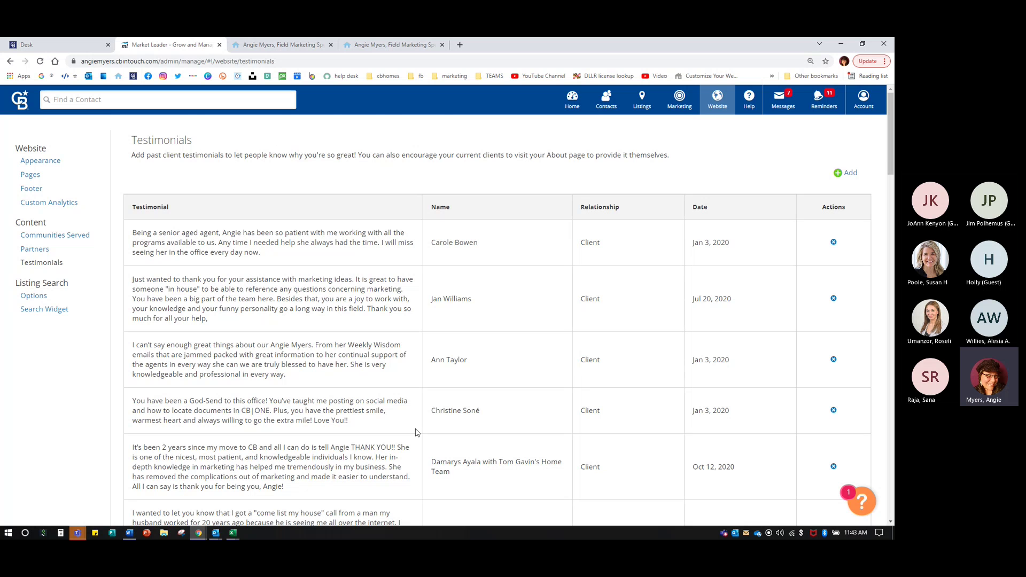
scroll(416, 431, down, 10)
scroll(428, 422, up, 10)
click(839, 174)
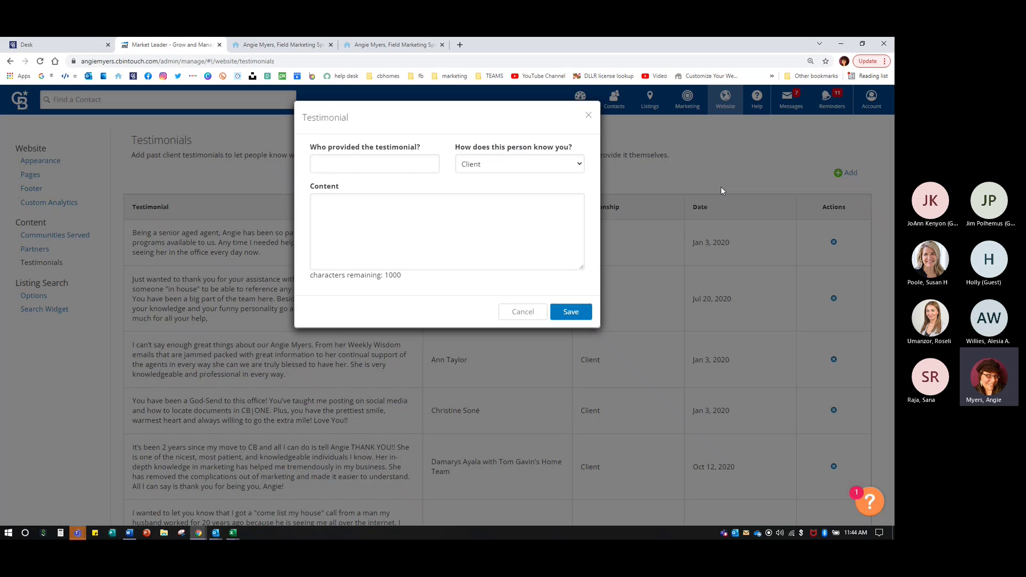
- Paste the copied Zillow review into the new testimonial's Content box
click(385, 218)
right_click(384, 218)
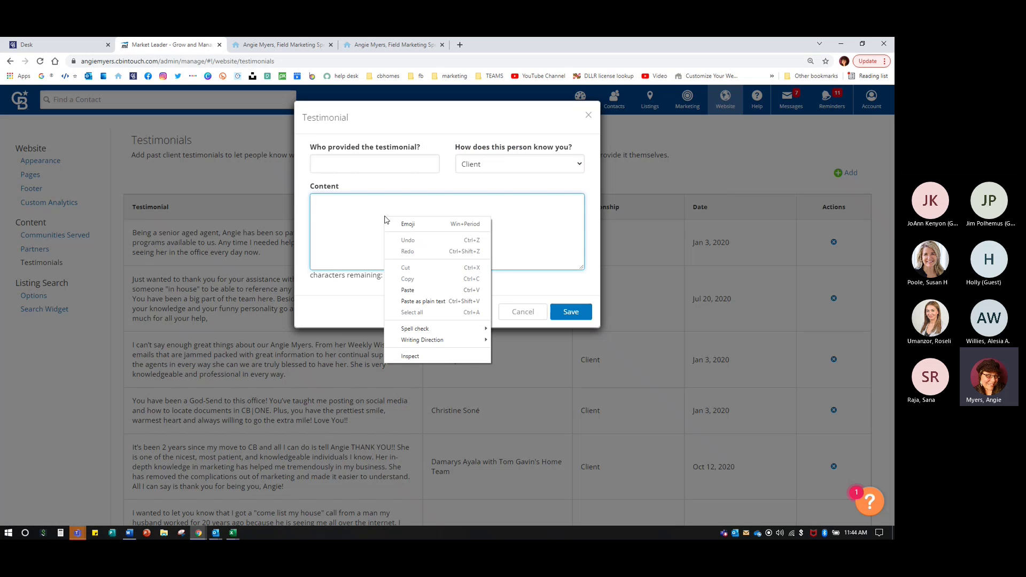
click(407, 289)
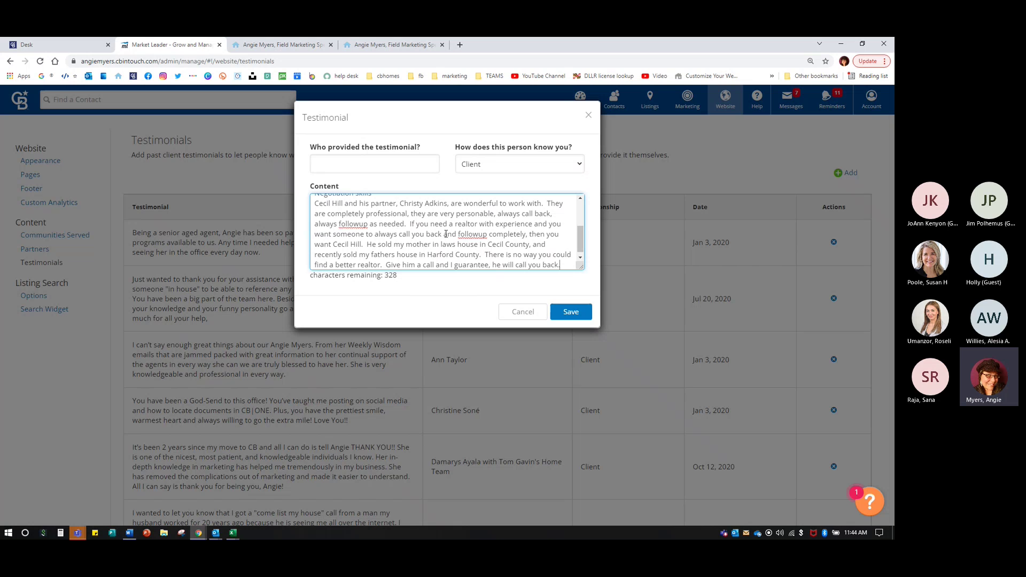
scroll(471, 236, up, 5)
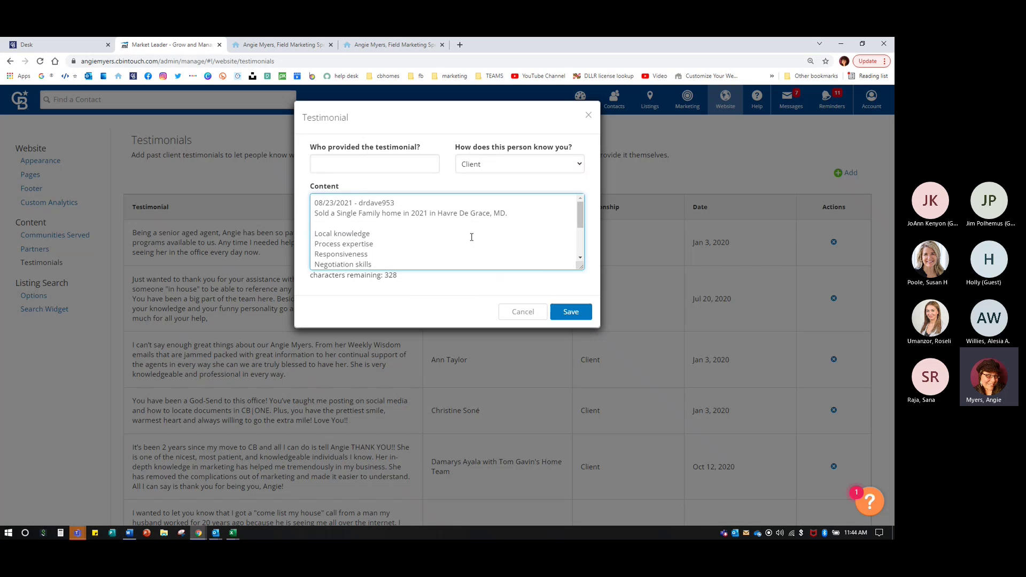
drag(359, 203, 392, 203)
double_click(375, 201)
- Enter the reviewer's name in Who provided and keep the relationship as Client
click(335, 165)
text(Dave M.)
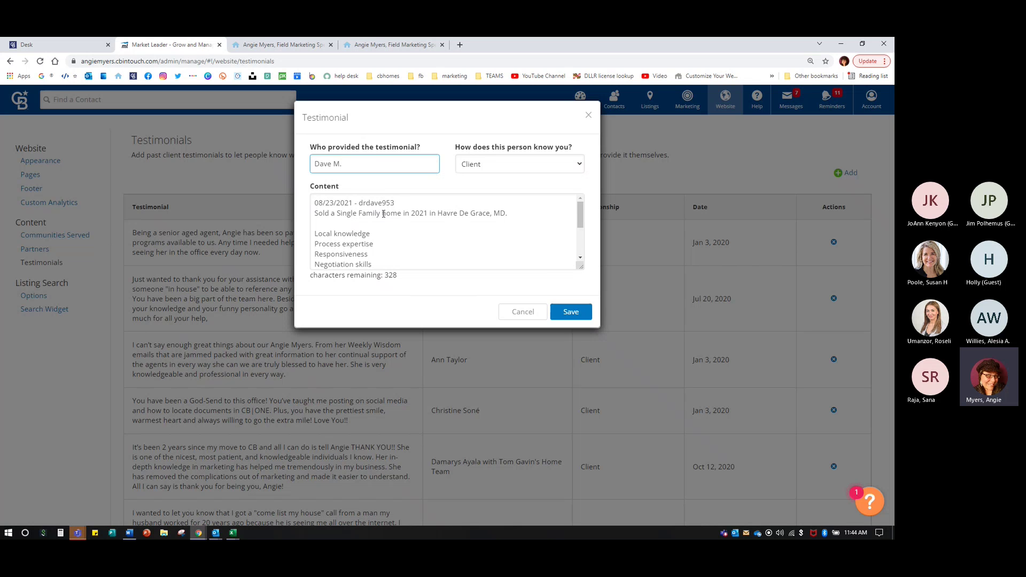
click(483, 166)
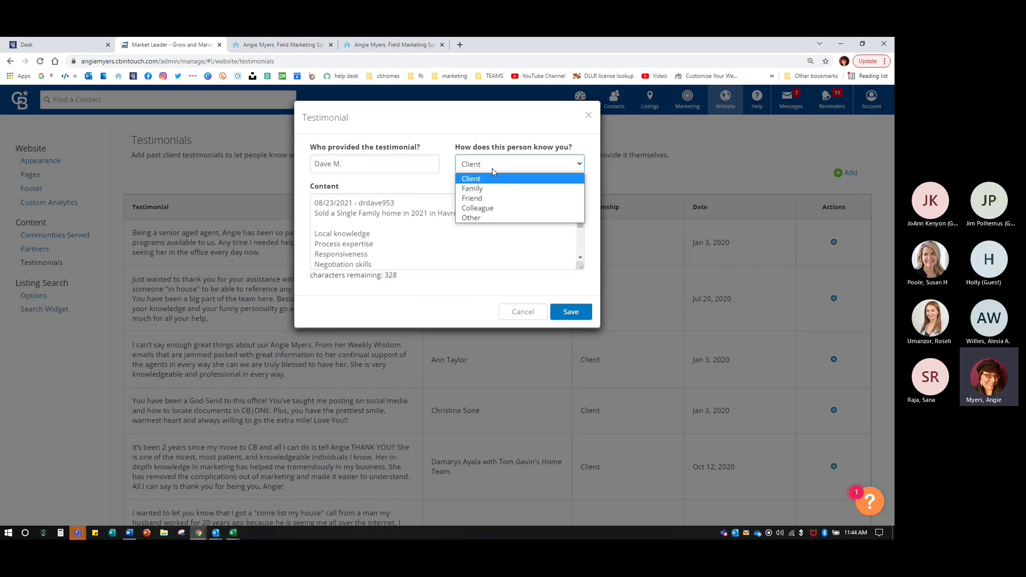
click(483, 199)
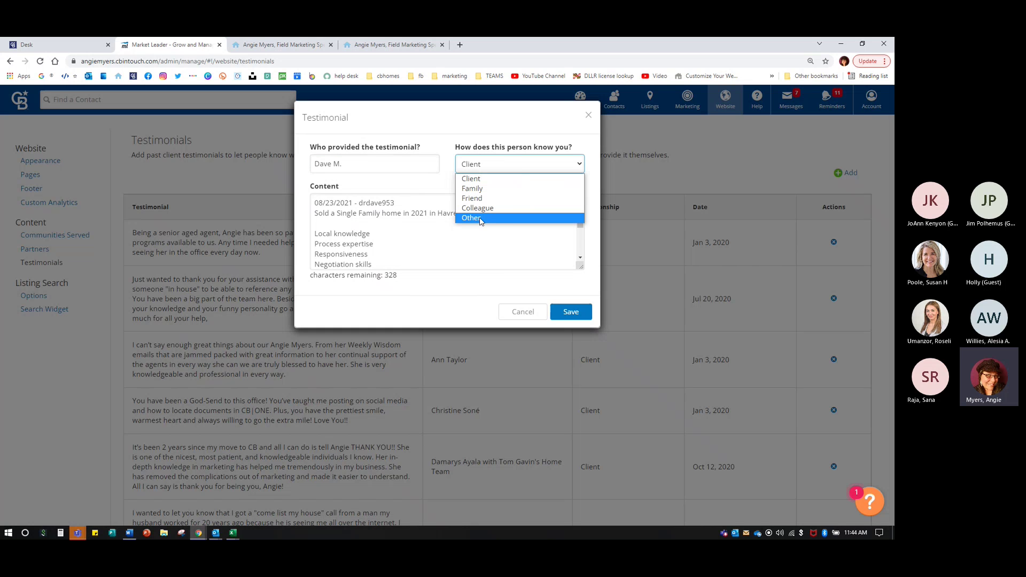
click(475, 183)
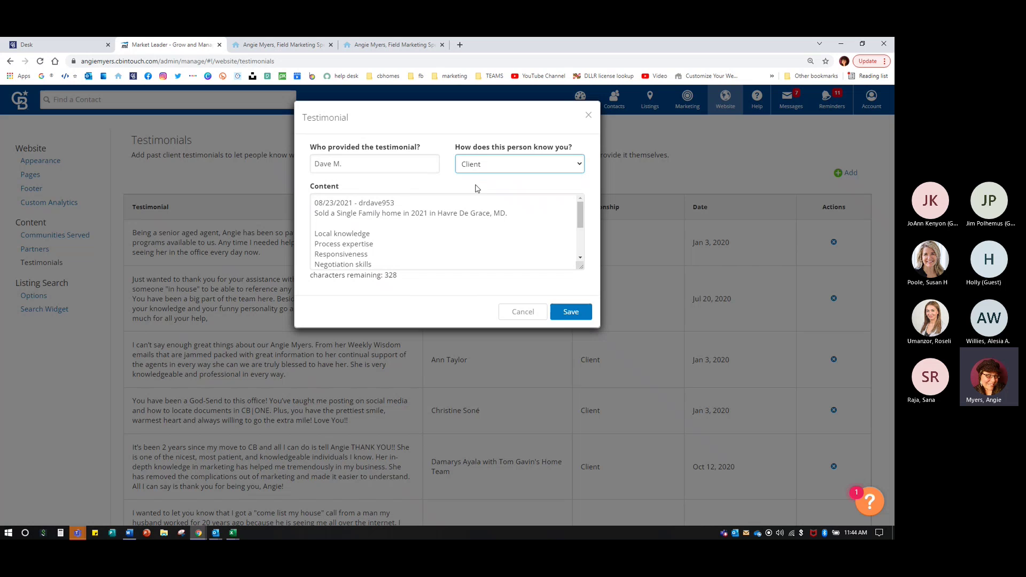
click(480, 161)
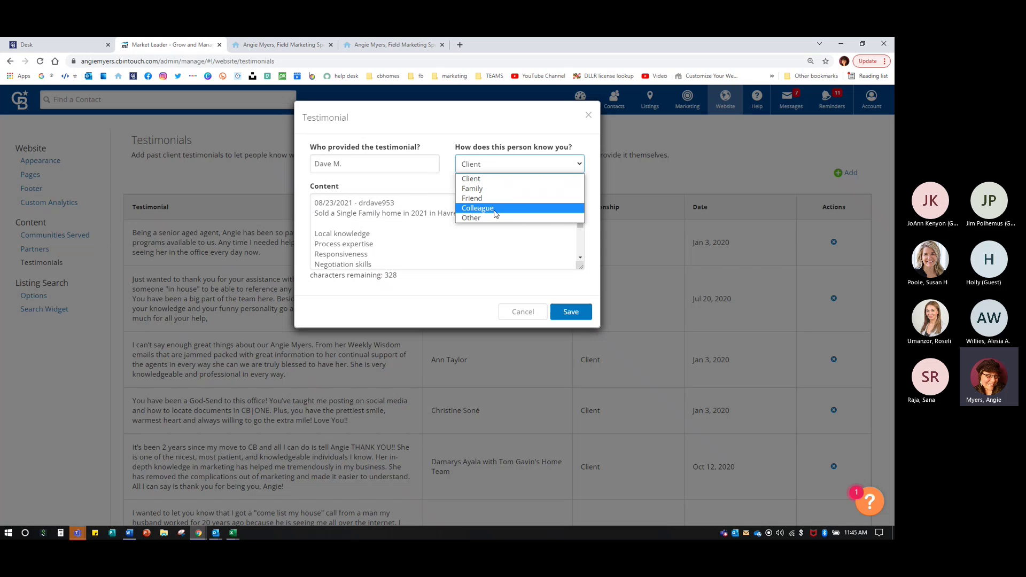
- Delete the date-and-username line from the testimonial content
click(455, 229)
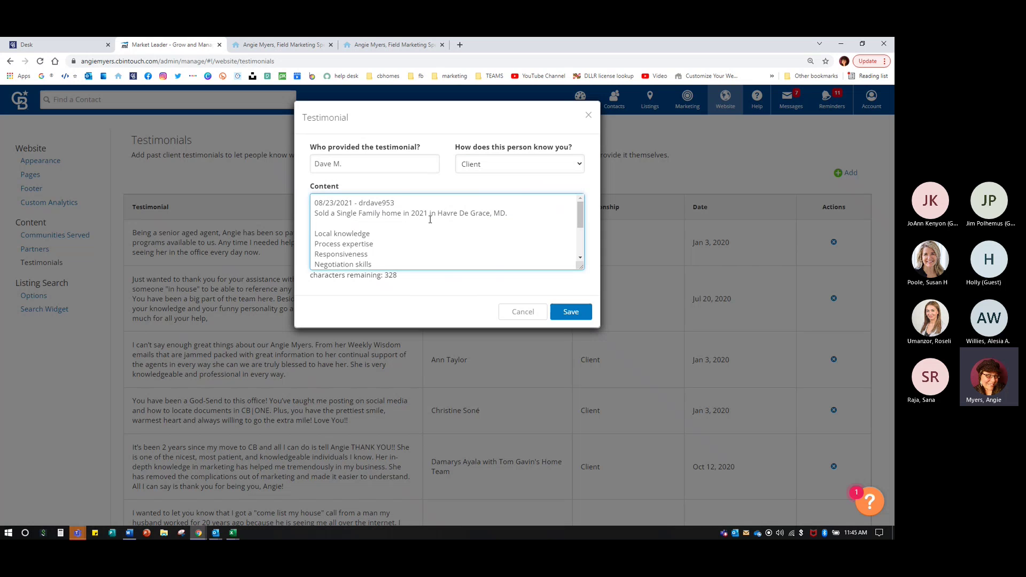
drag(410, 203, 313, 203)
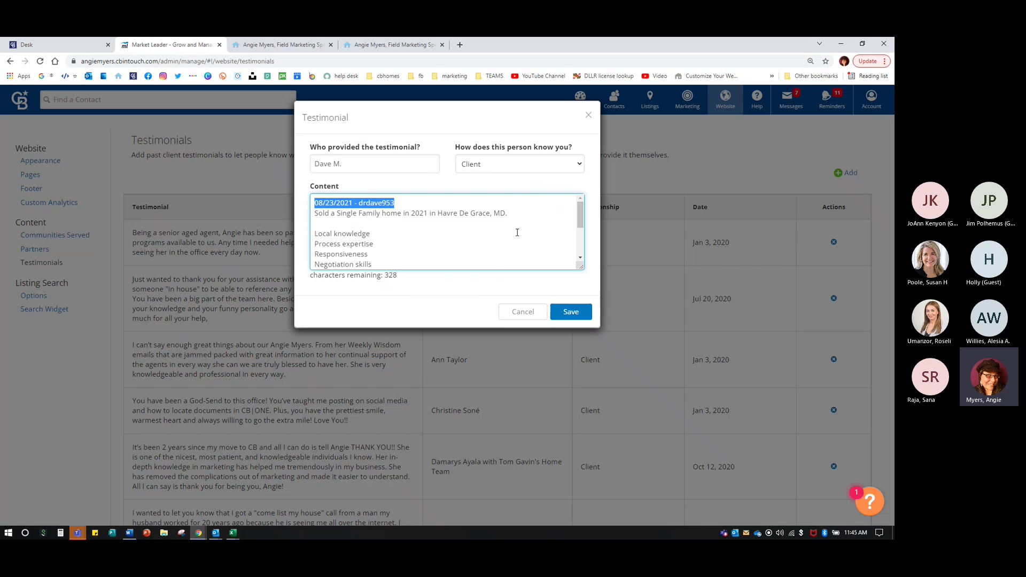
key(Delete)
key(Delete)
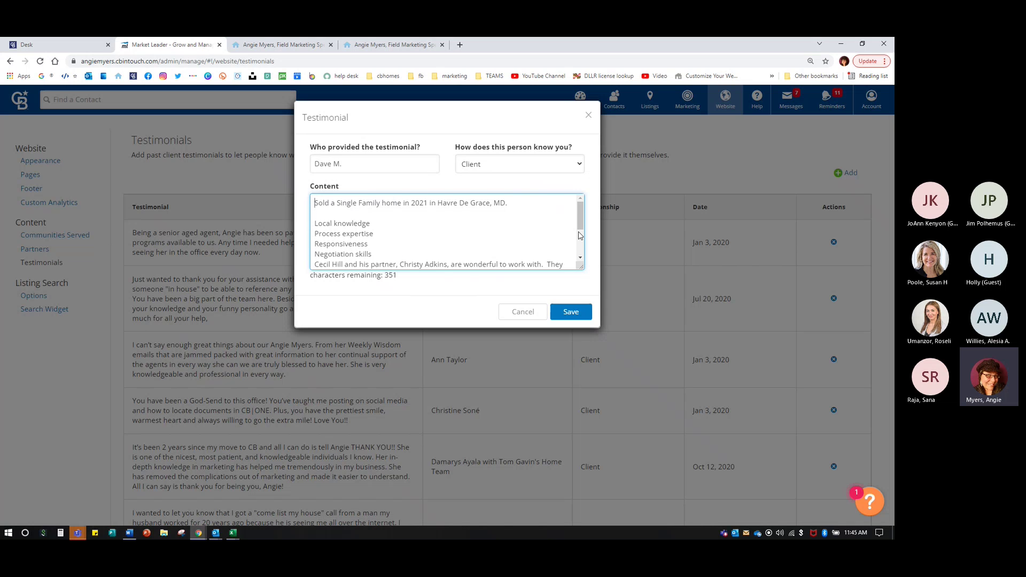
- Add a '5-Star' rating on the skills list and open a new browser window
drag(379, 252, 342, 234)
click(371, 217)
click(377, 253)
key(Return)
text(5-Stars)
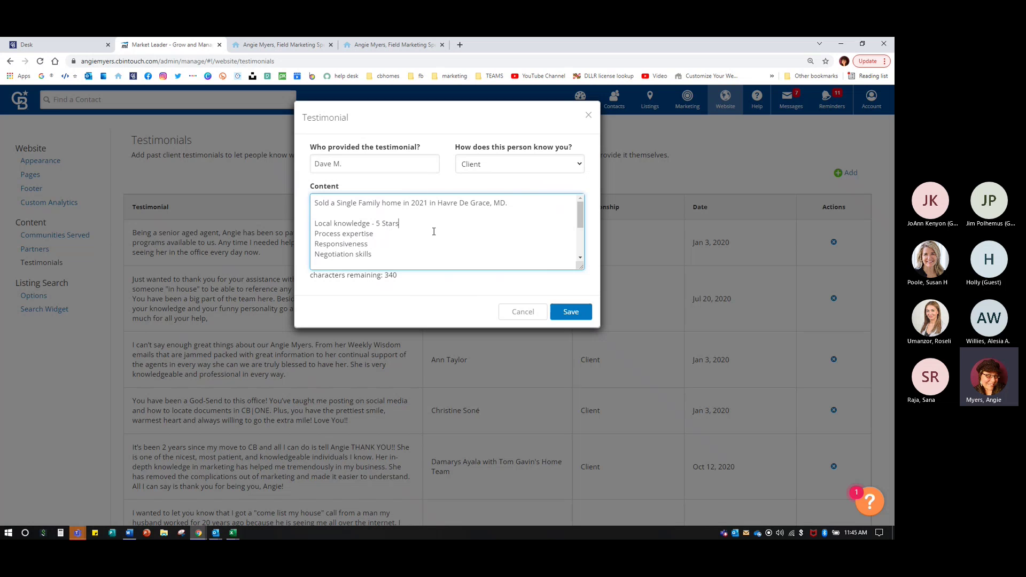
key(ctrl+n)
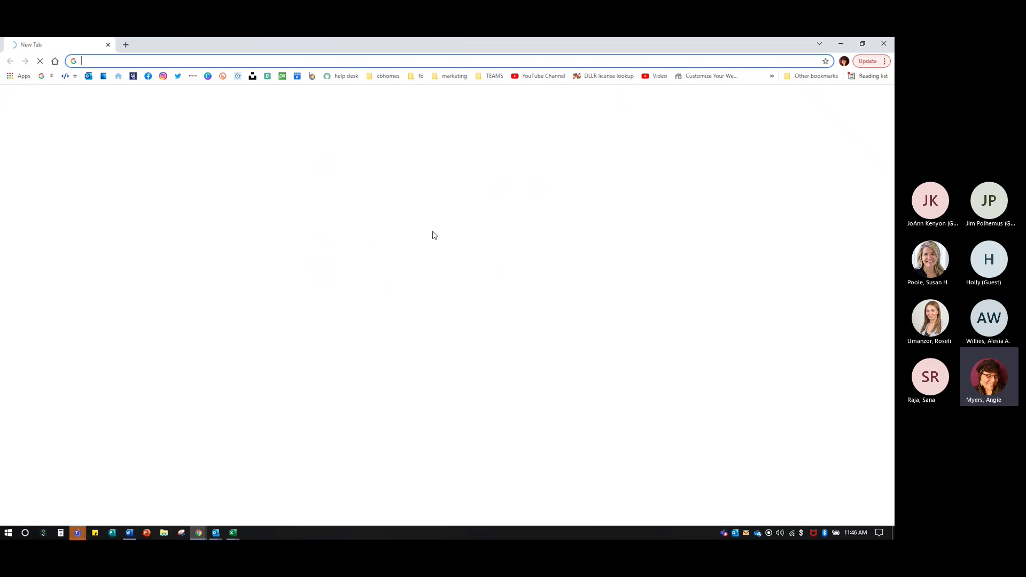
- Copy the white star ☆ from HTML Symbols and paste it after Local knowledge, replacing '5 Stars'
click(69, 76)
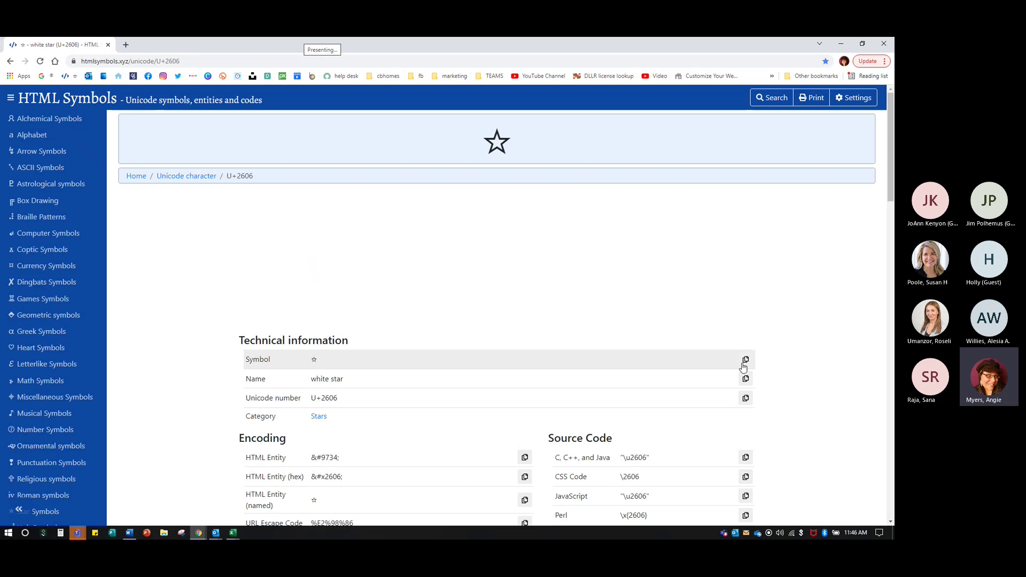
click(108, 45)
click(401, 223)
key(ctrl+v)
drag(401, 223, 375, 223)
key(BackSpace)
triple_click(385, 223)
click(385, 223)
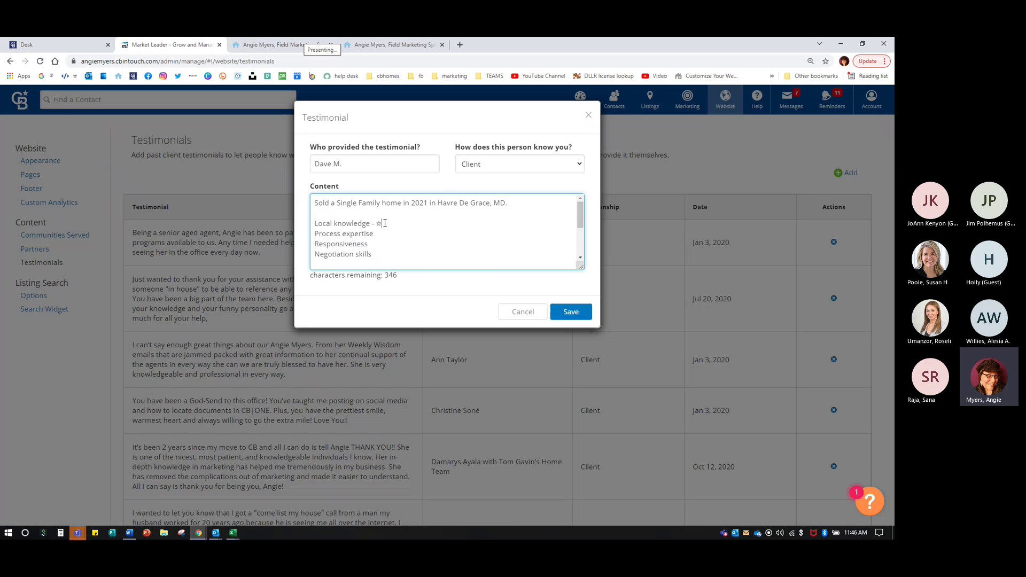
- Give Local knowledge, Process expertise, Responsiveness and Negotiation skills five ☆ stars each
key(ctrl+v)
key(ctrl+v)
key(ctrl+v)
key(ctrl+v)
click(379, 234)
text(-)
key(ctrl+v)
key(ctrl+v)
key(ctrl+v)
key(ctrl+v)
key(ctrl+v)
click(375, 246)
text(-)
key(ctrl+v)
key(ctrl+v)
key(ctrl+v)
key(ctrl+v)
key(ctrl+v)
click(373, 255)
text(-)
key(ctrl+v)
key(ctrl+v)
key(ctrl+v)
key(ctrl+v)
key(ctrl+v)
- Delete the Havre De Grace sale line and save the testimonial
drag(313, 203, 534, 205)
key(Delete)
key(Delete)
key(Delete)
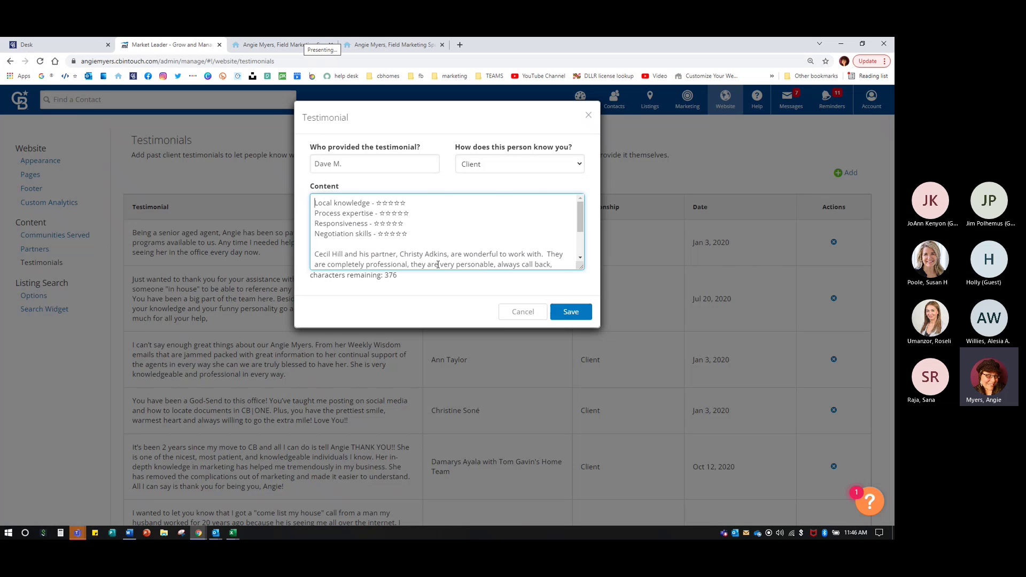
scroll(423, 227, down, 2)
scroll(415, 249, up, 2)
click(572, 313)
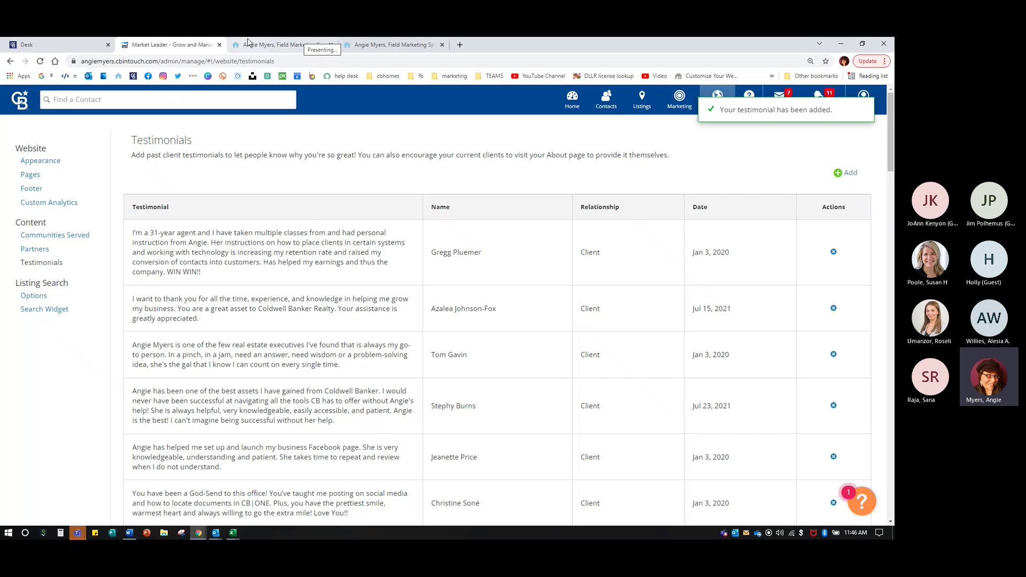
- View the full list of agent reviews on the live website
click(248, 43)
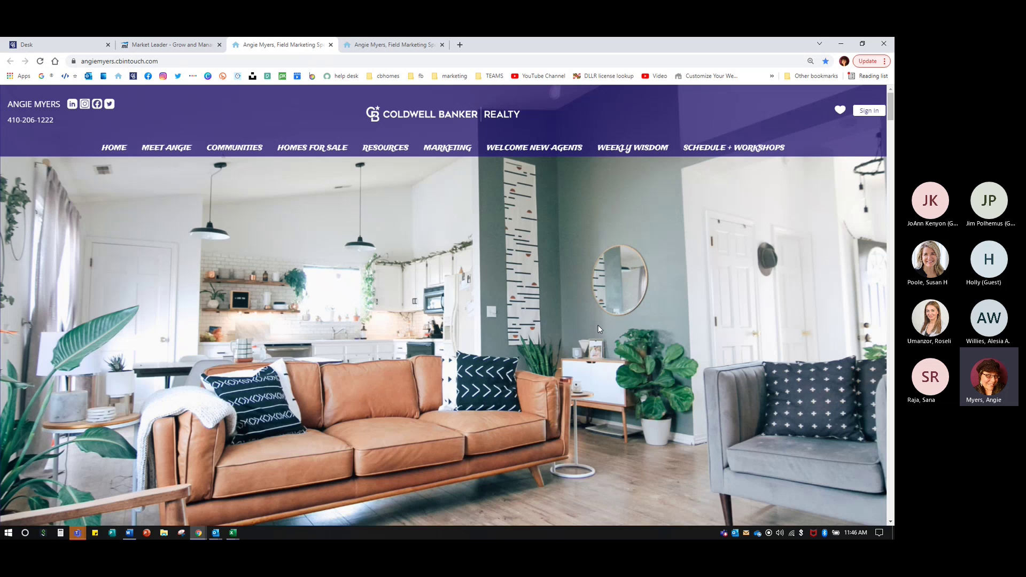
scroll(599, 329, down, 20)
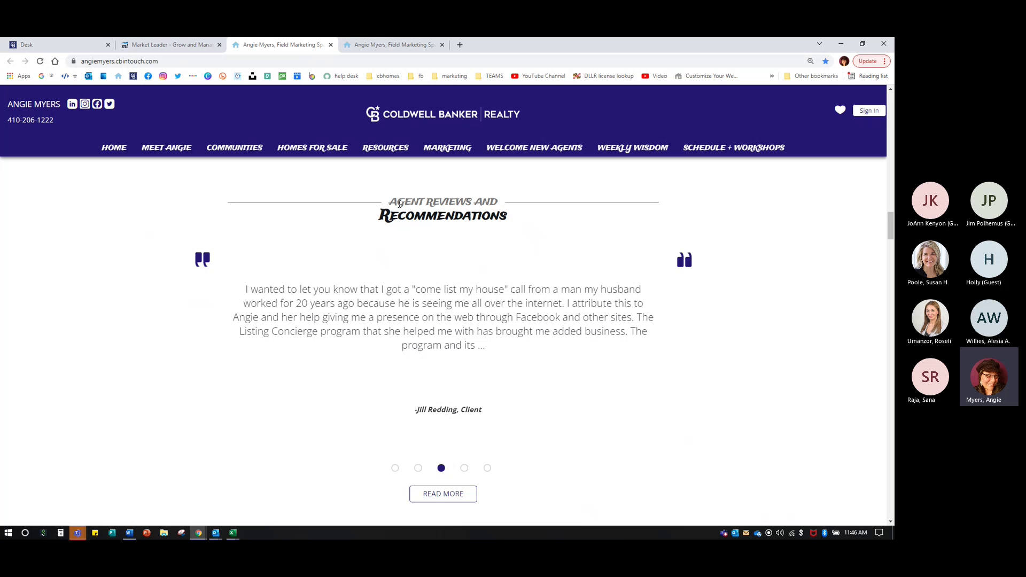
click(468, 495)
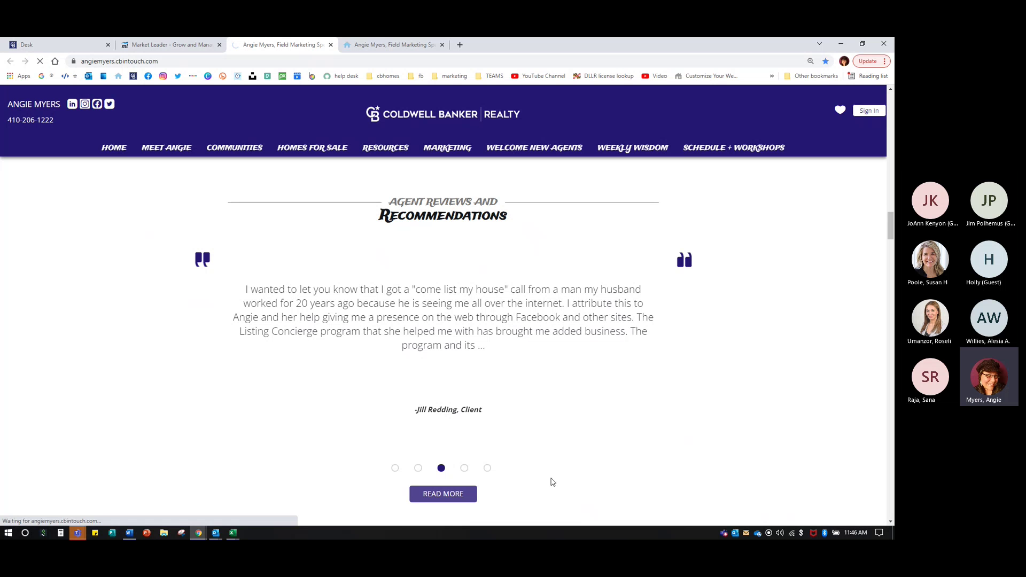
scroll(517, 425, down, 6)
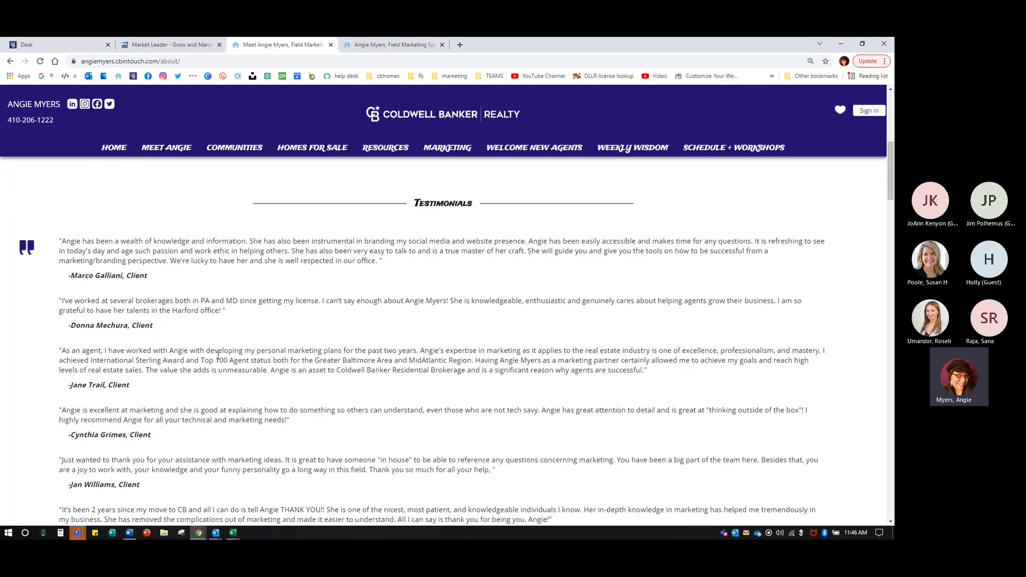
scroll(218, 355, down, 4)
scroll(218, 359, down, 3)
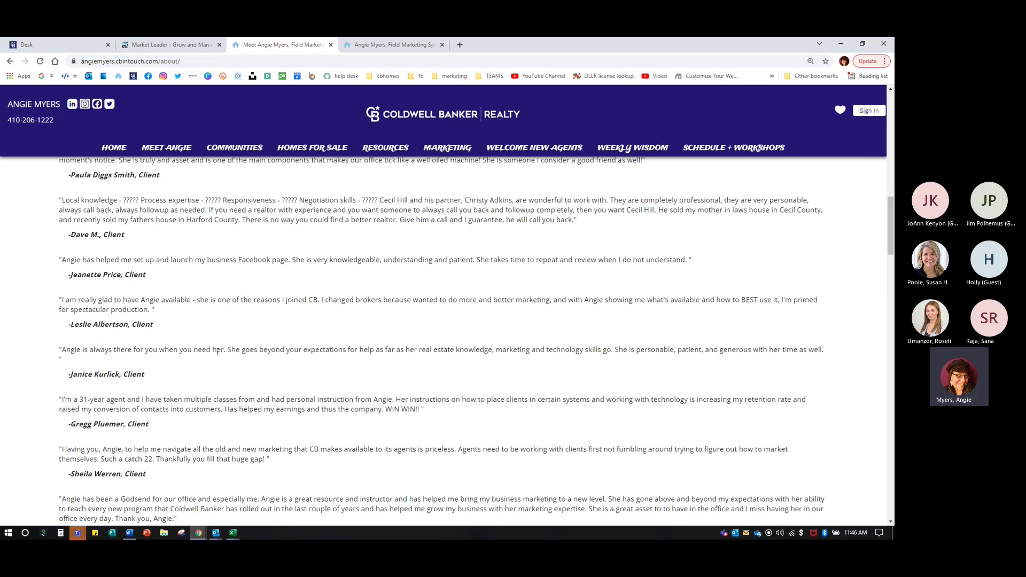
scroll(105, 261, up, 1)
- Inspect the new testimonial's stars showing as ?????, then return to the Testimonials admin at 110% zoom
drag(121, 247, 383, 247)
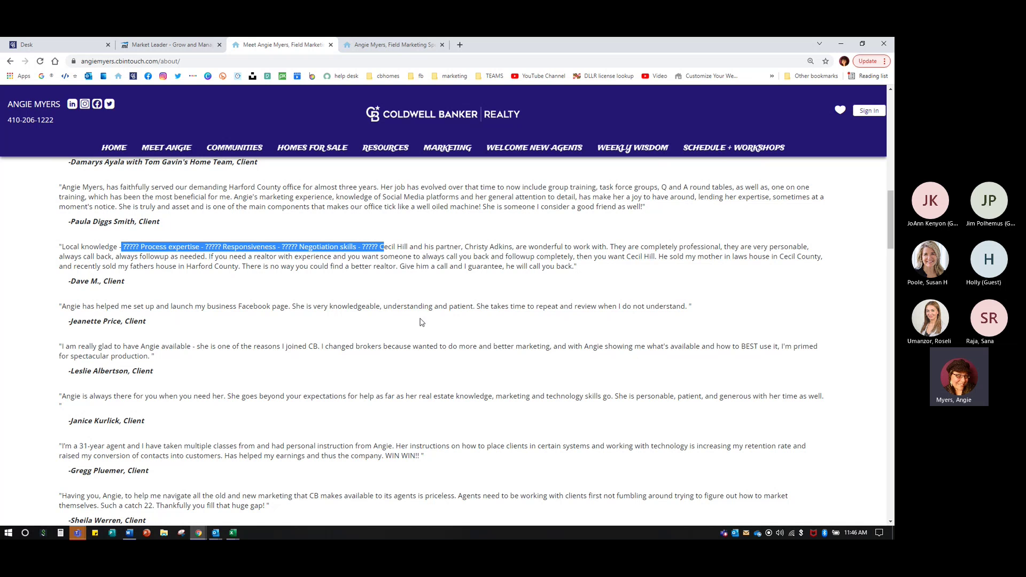
scroll(414, 322, down, 10)
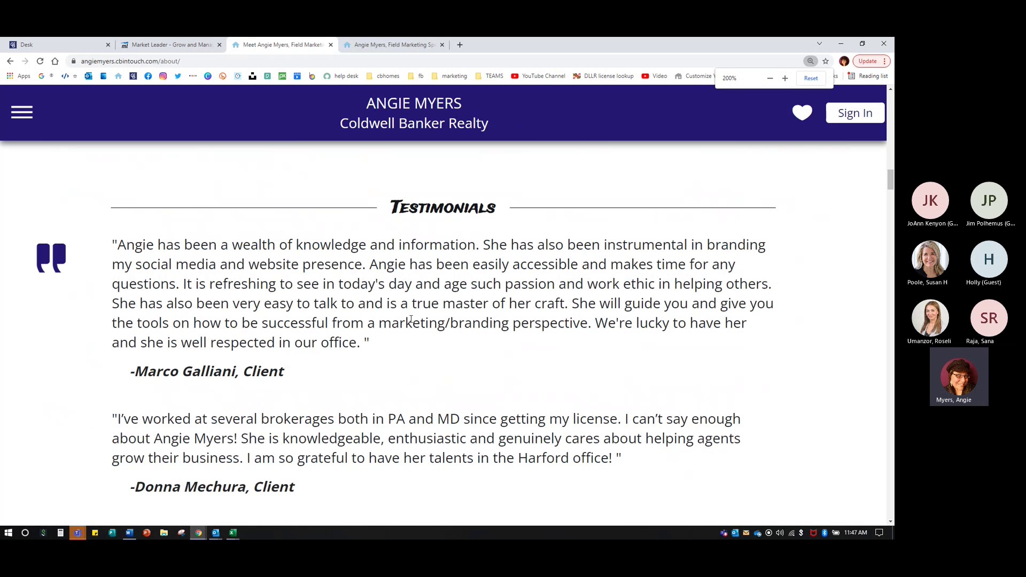
scroll(408, 322, down, 9)
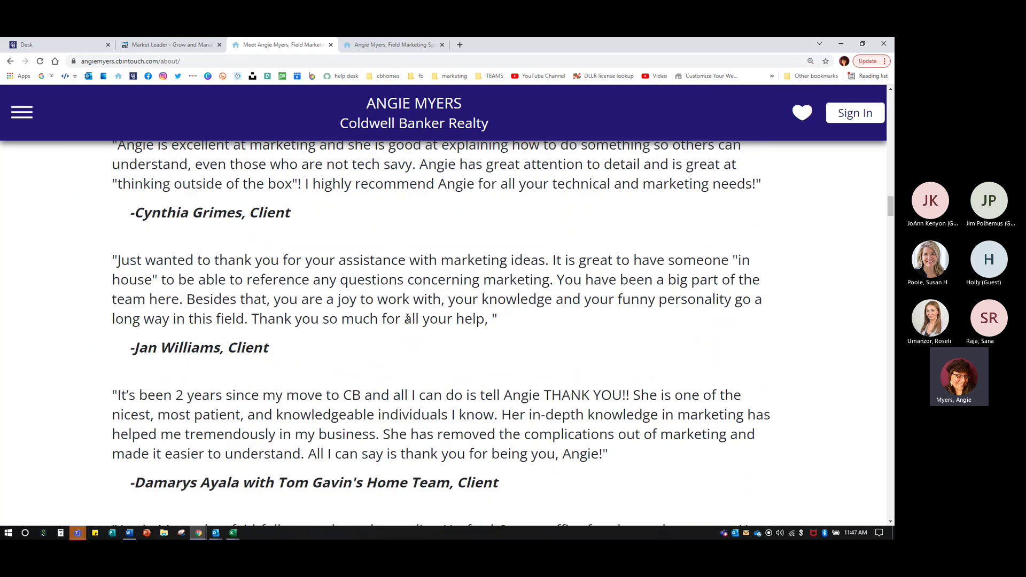
click(320, 267)
double_click(266, 237)
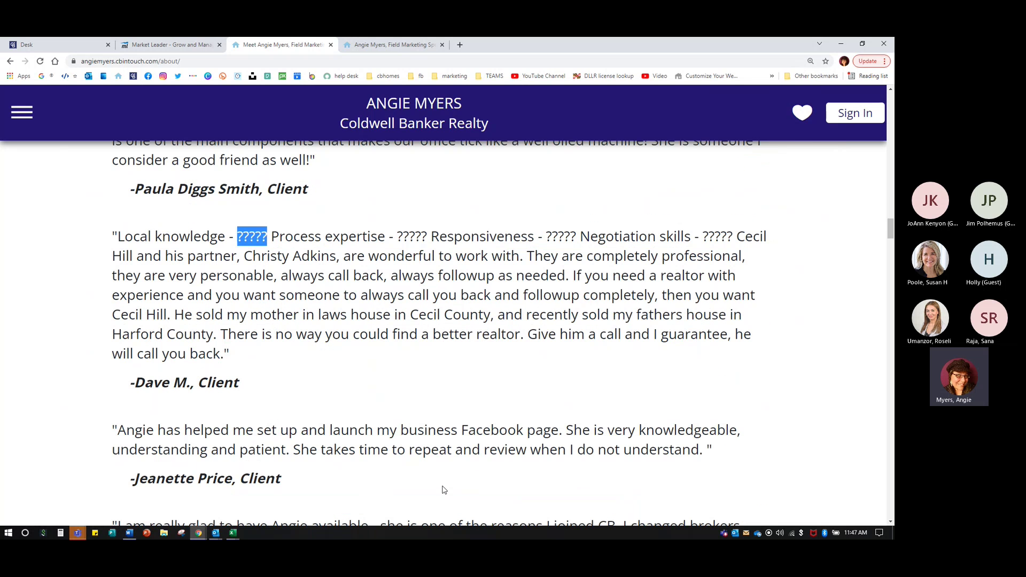
click(166, 47)
key(ctrl+minus)
key(ctrl+minus)
key(ctrl+minus)
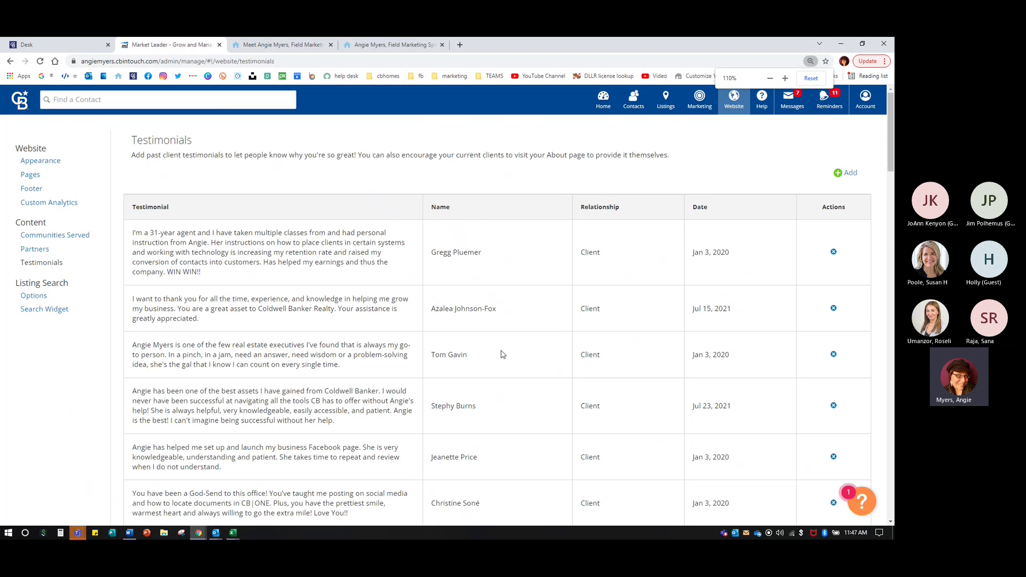
- Copy the text of the Local knowledge testimonial whose stars show as ?????
key(ctrl+plus)
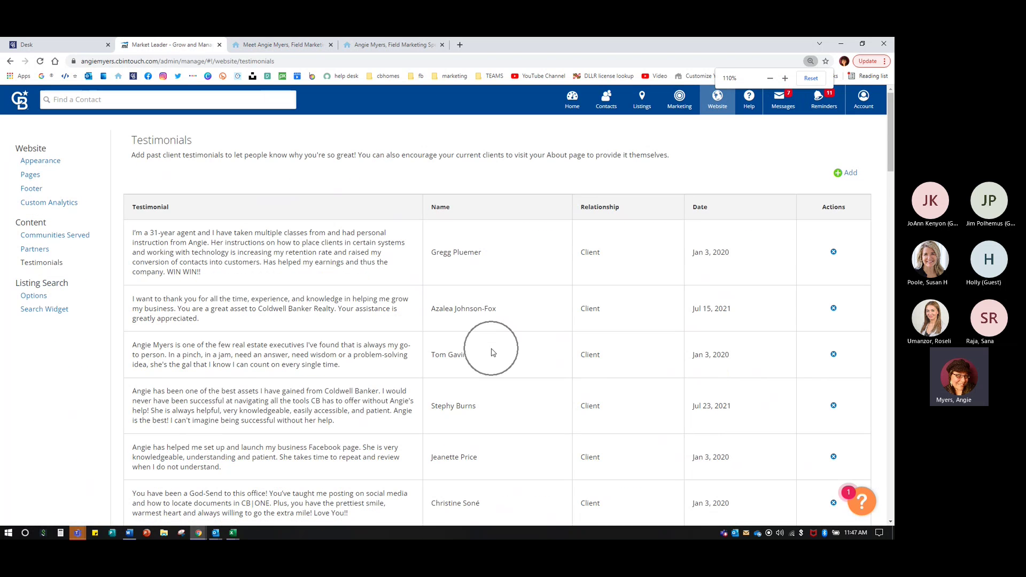
scroll(500, 371, down, 12)
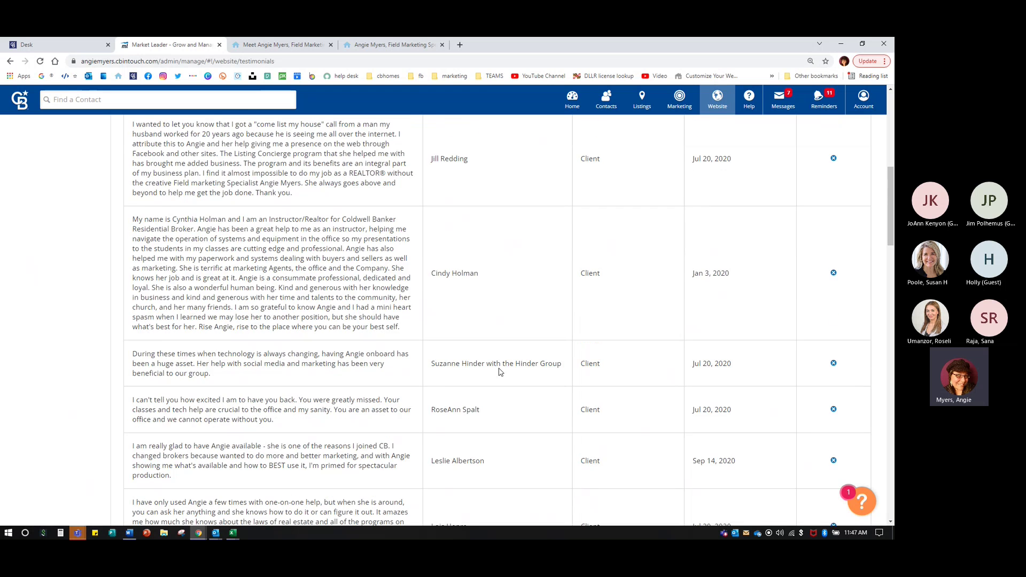
scroll(500, 372, down, 10)
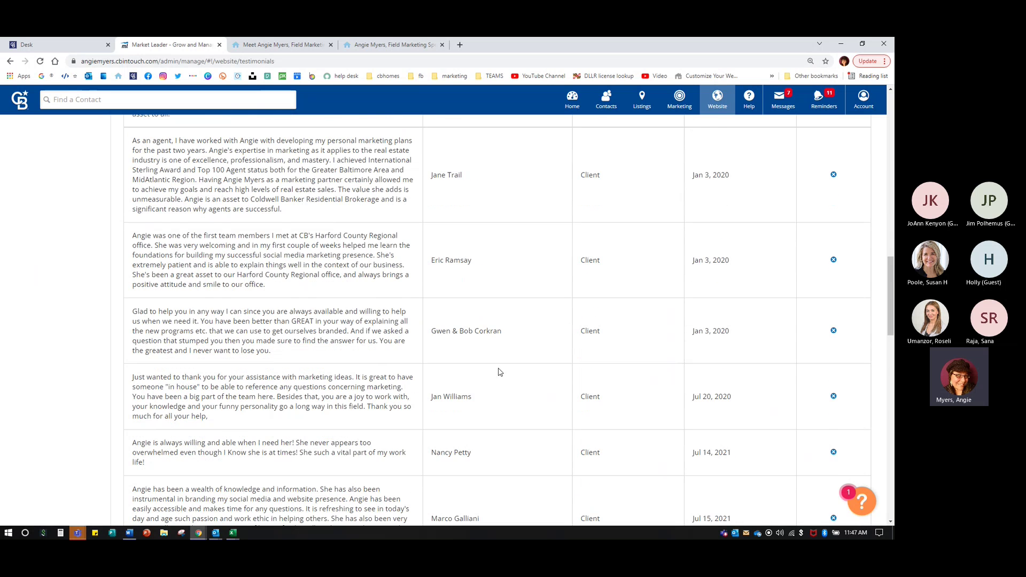
scroll(501, 372, down, 4)
scroll(488, 360, up, 2)
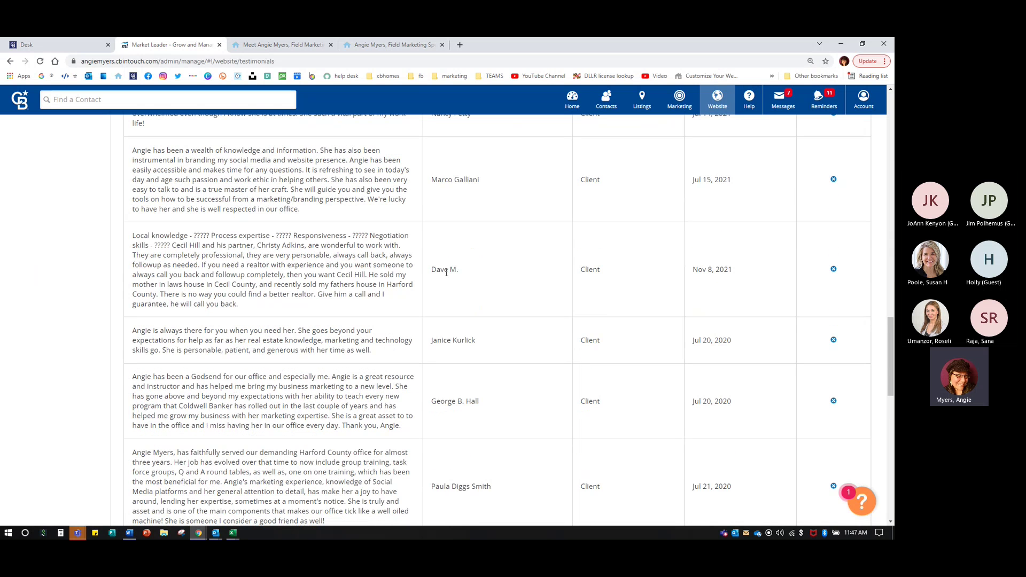
double_click(353, 235)
drag(132, 237, 239, 304)
right_click(206, 249)
click(219, 254)
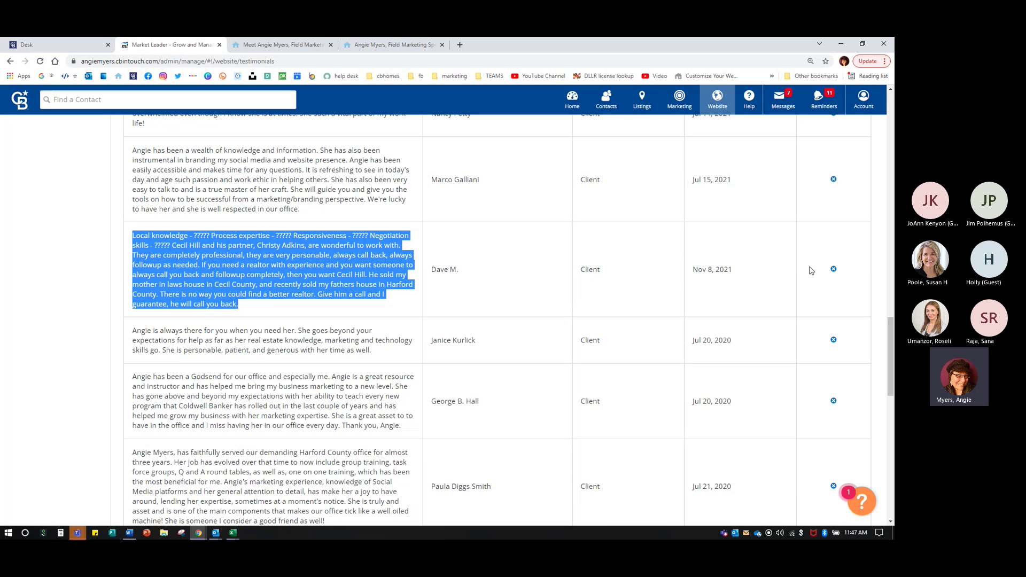
right_click(210, 240)
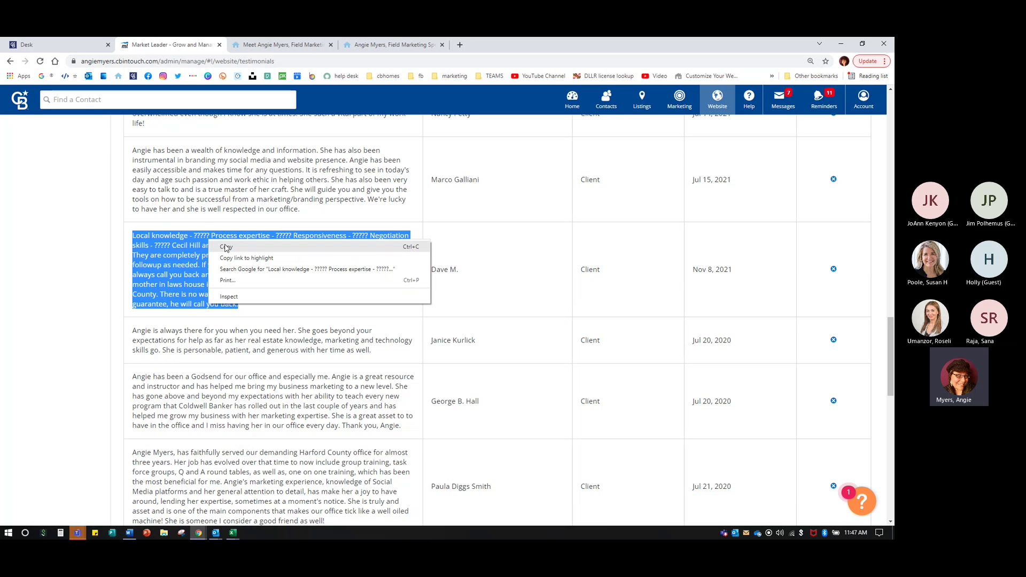
click(230, 247)
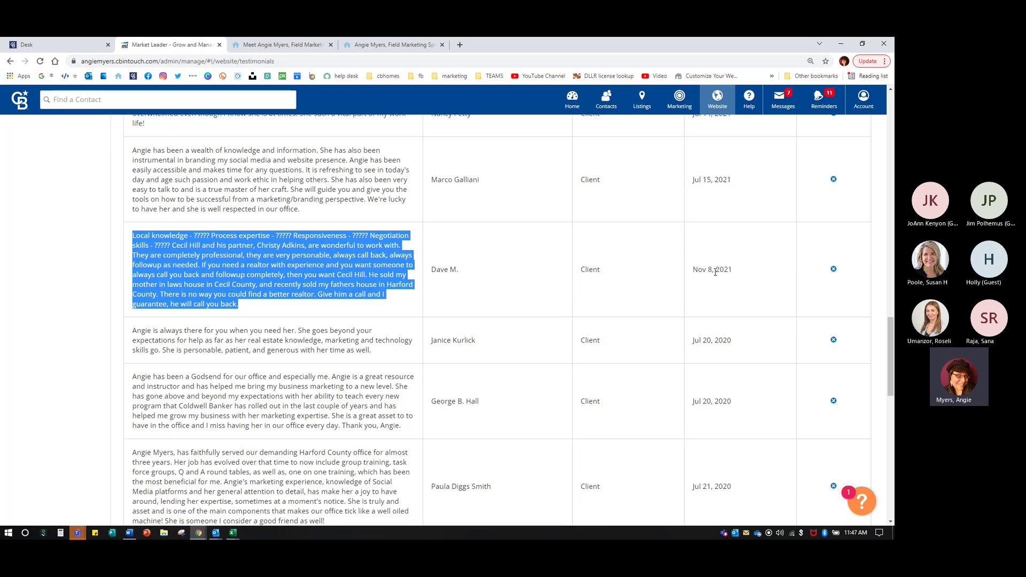
- Delete the Local knowledge testimonial and open a blank new-testimonial form
click(833, 270)
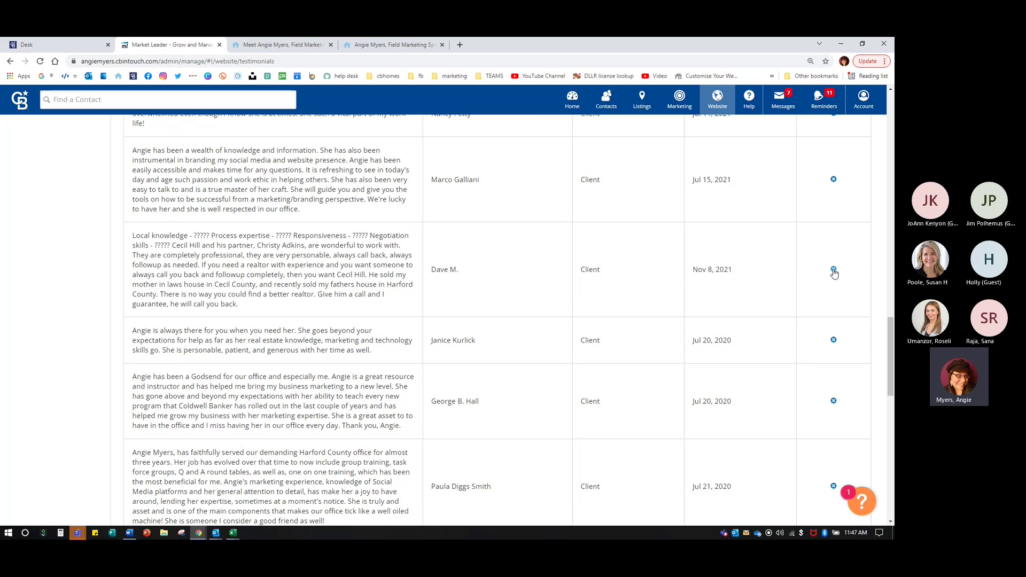
click(834, 269)
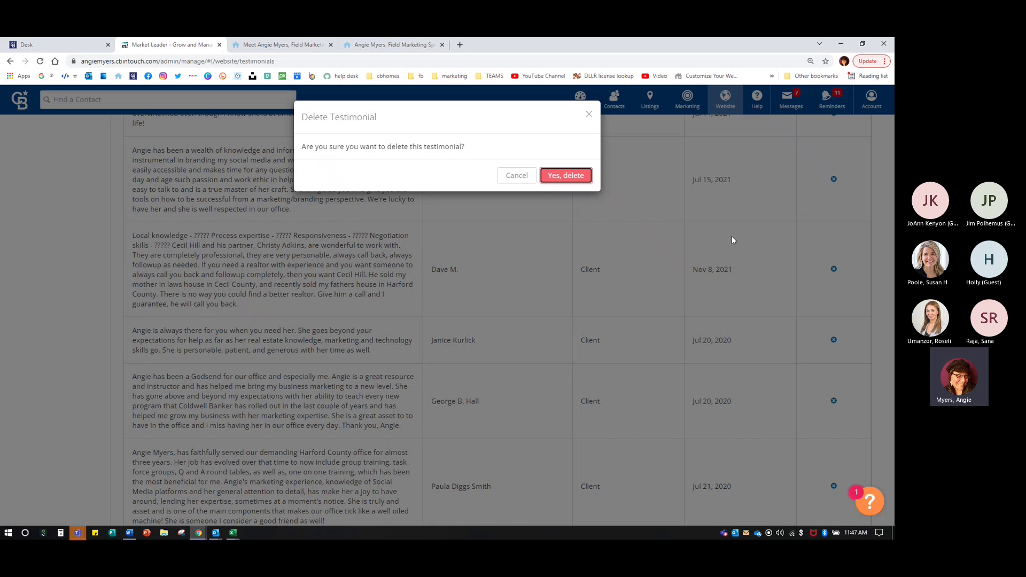
key(Return)
scroll(695, 336, up, 10)
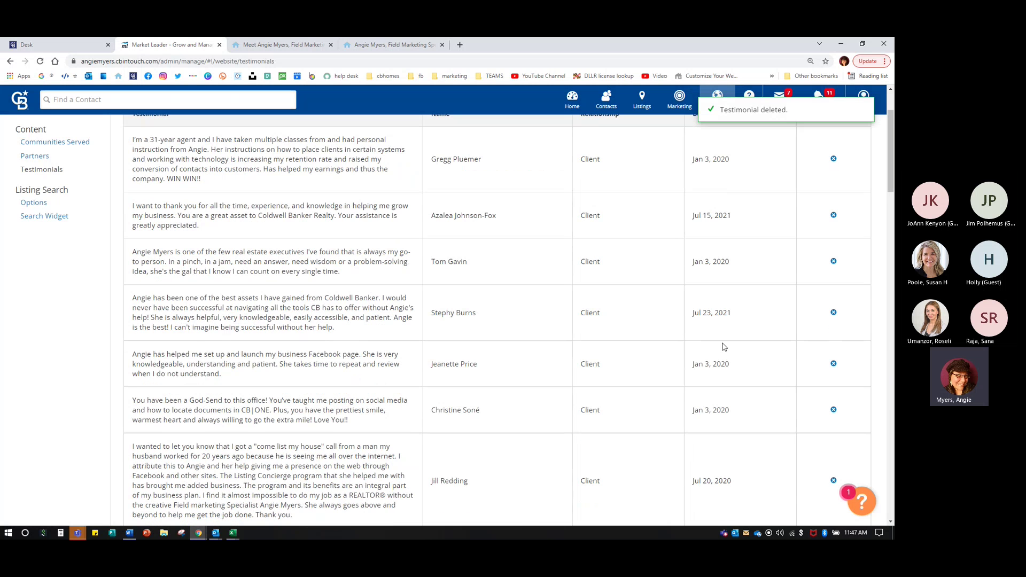
scroll(724, 347, up, 2)
click(844, 174)
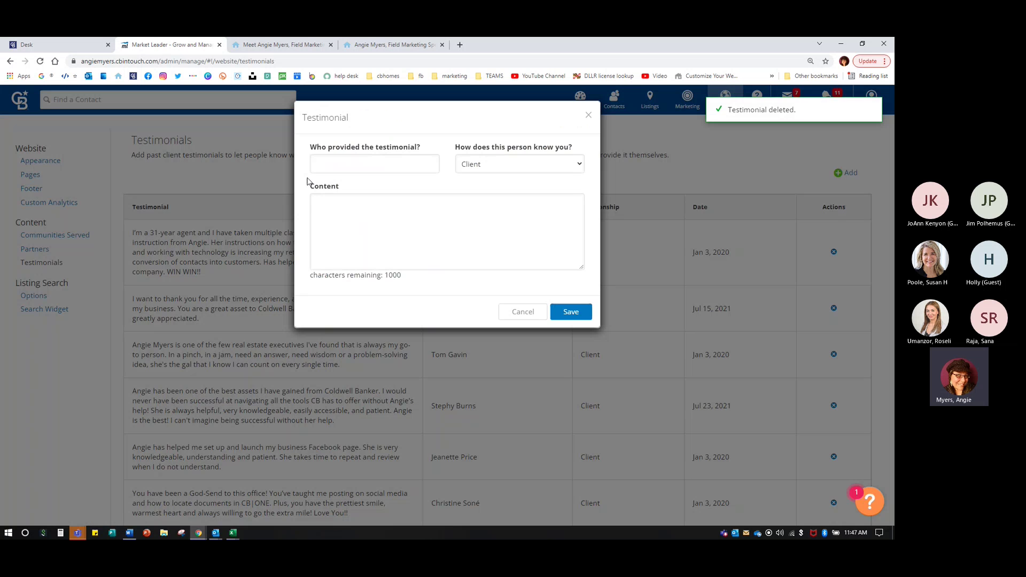
- Paste the copied testimonial without its ????? rating lines, fill in the reviewer's name, keep Client
click(360, 206)
key(ctrl+v)
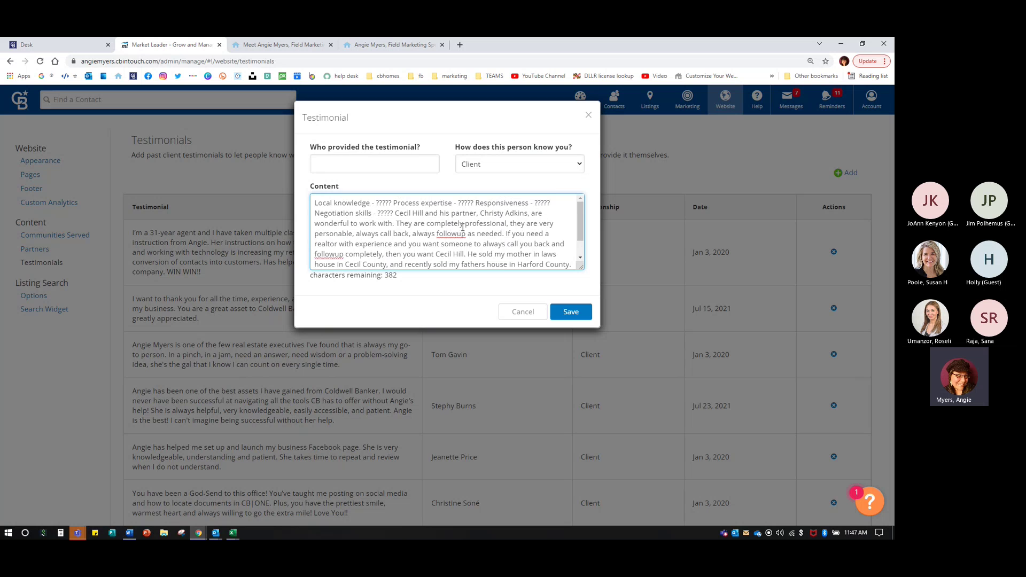
drag(393, 213, 327, 191)
key(BackSpace)
text(Dave M.)
click(501, 159)
click(502, 172)
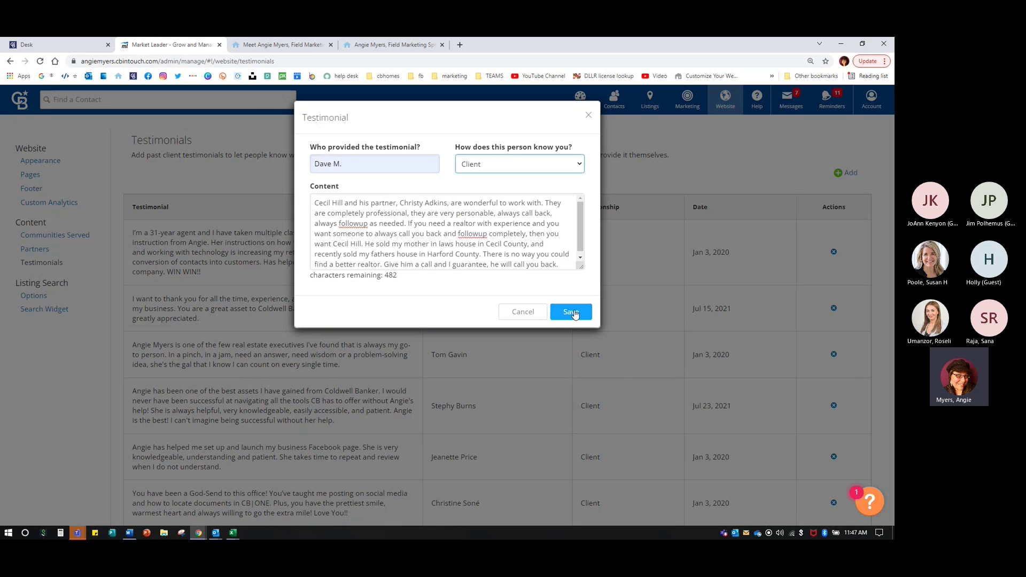
- Clear all the Content text and cancel the new testimonial
drag(494, 264, 165, 133)
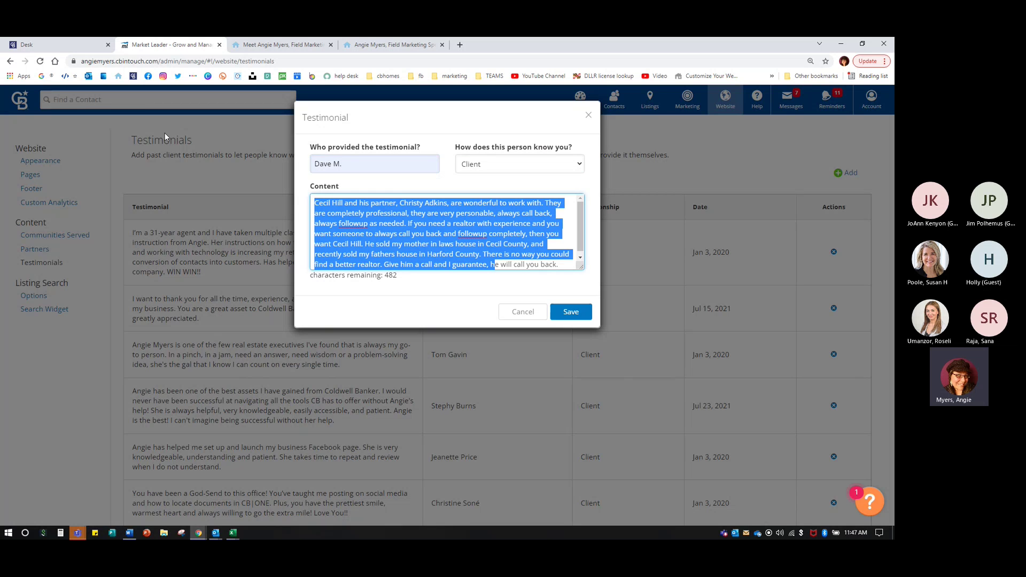
key(BackSpace)
triple_click(349, 222)
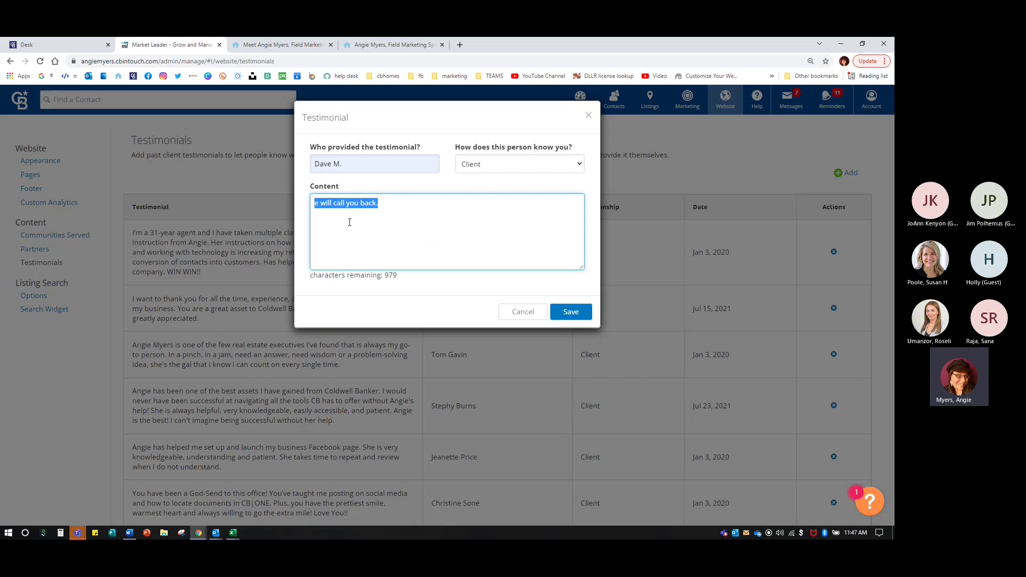
key(BackSpace)
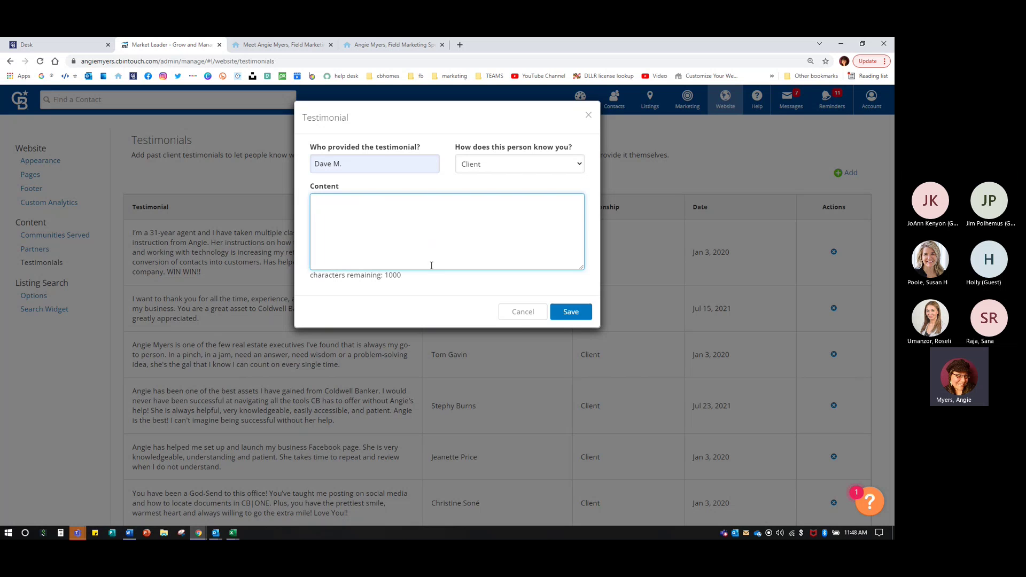
click(526, 313)
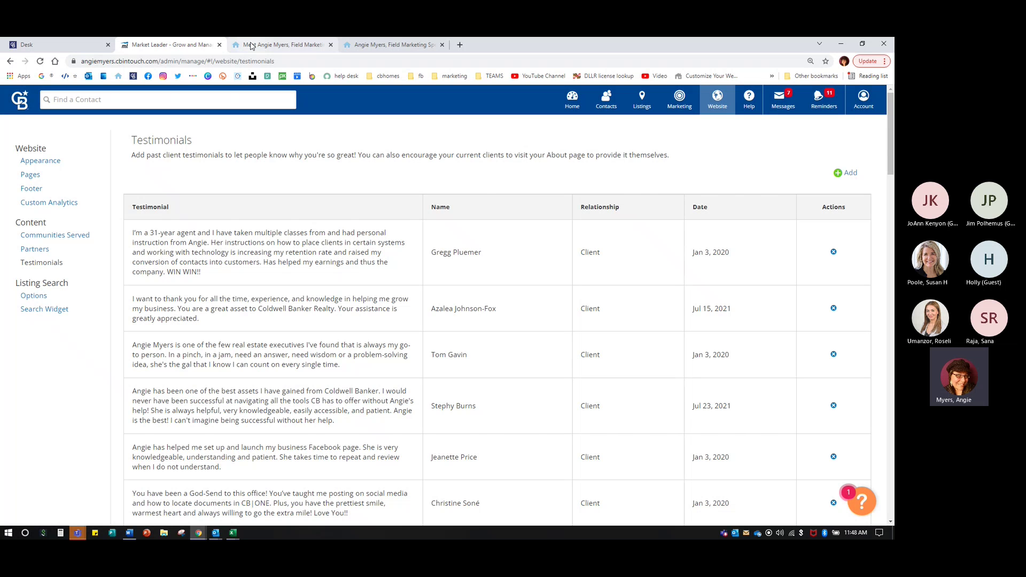
- Open and reload the agent's public About page, then start a recommendation
click(250, 45)
click(166, 147)
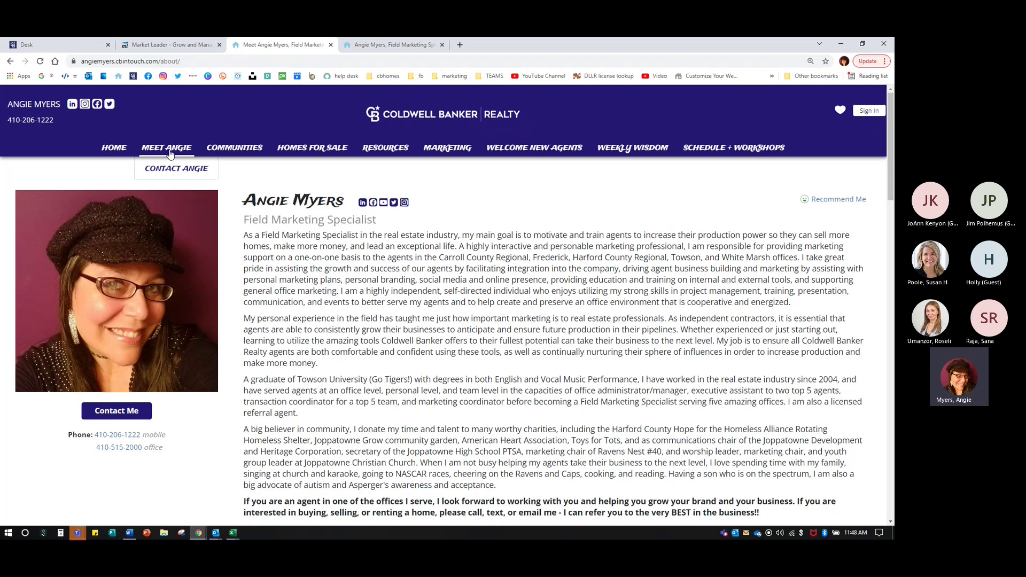
click(170, 152)
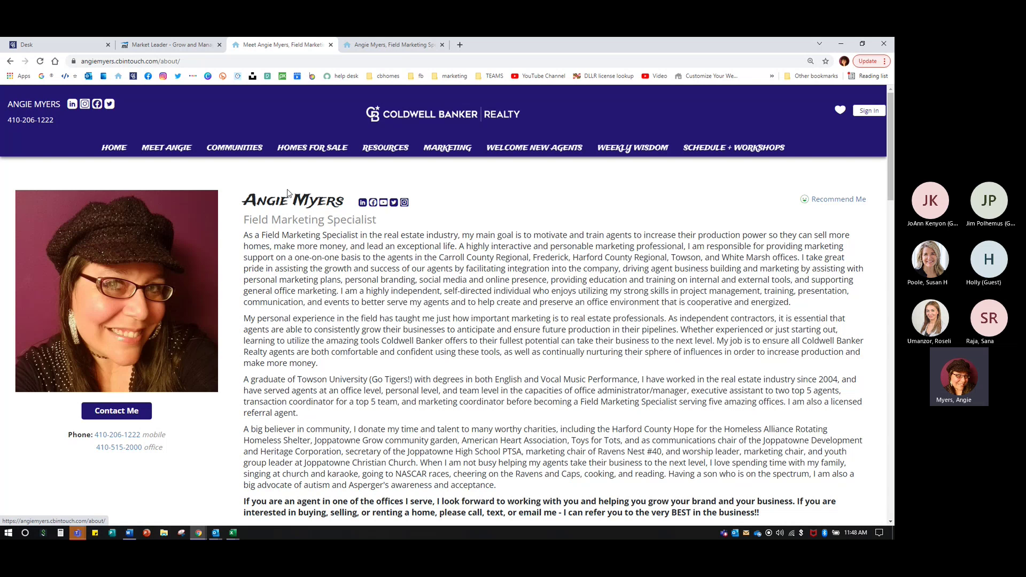
click(829, 199)
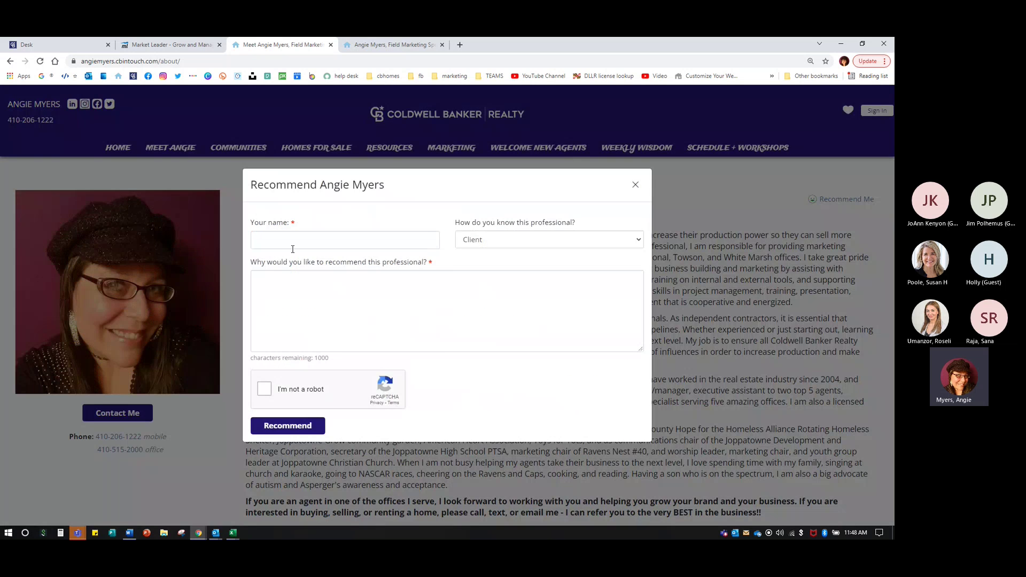
- Submit a placeholder-text recommendation as a Client with reCAPTCHA ticked, then close the thank-you message
click(292, 241)
click(275, 263)
click(512, 240)
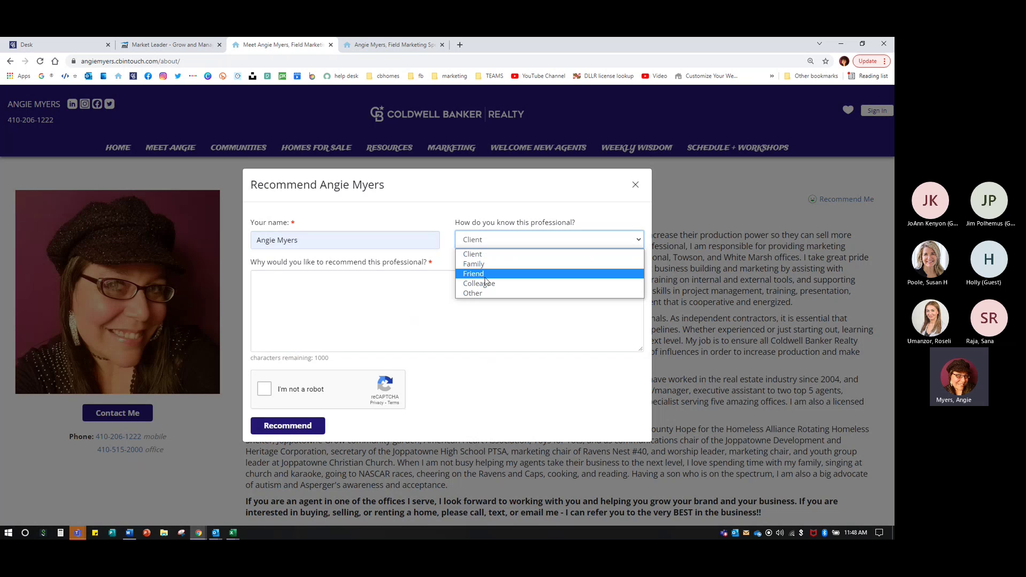
click(319, 304)
click(320, 308)
text(fdsfasdaf)
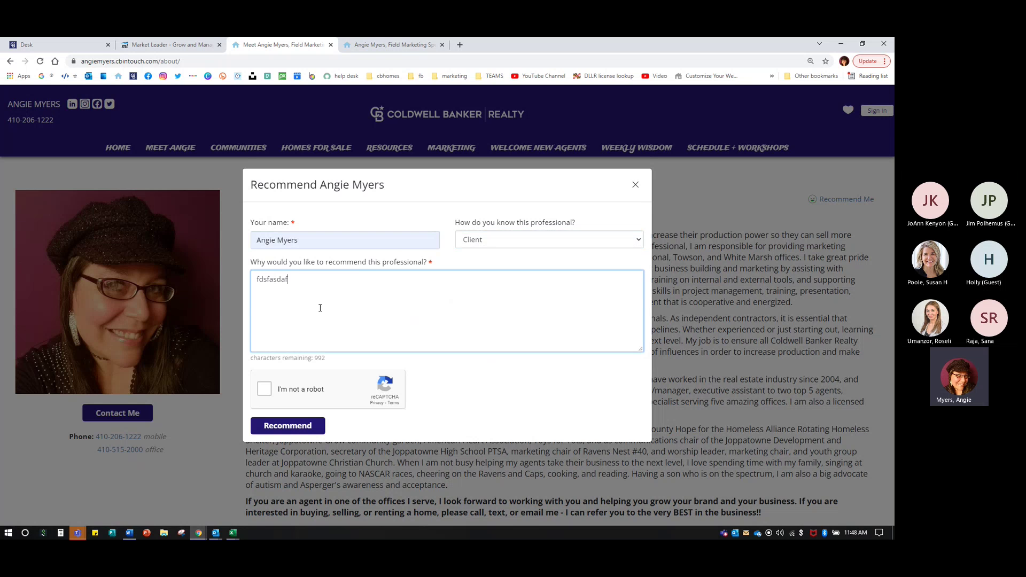
text(sdfasdfasfsdfsadfasdfasdfsasdafsa)
click(266, 389)
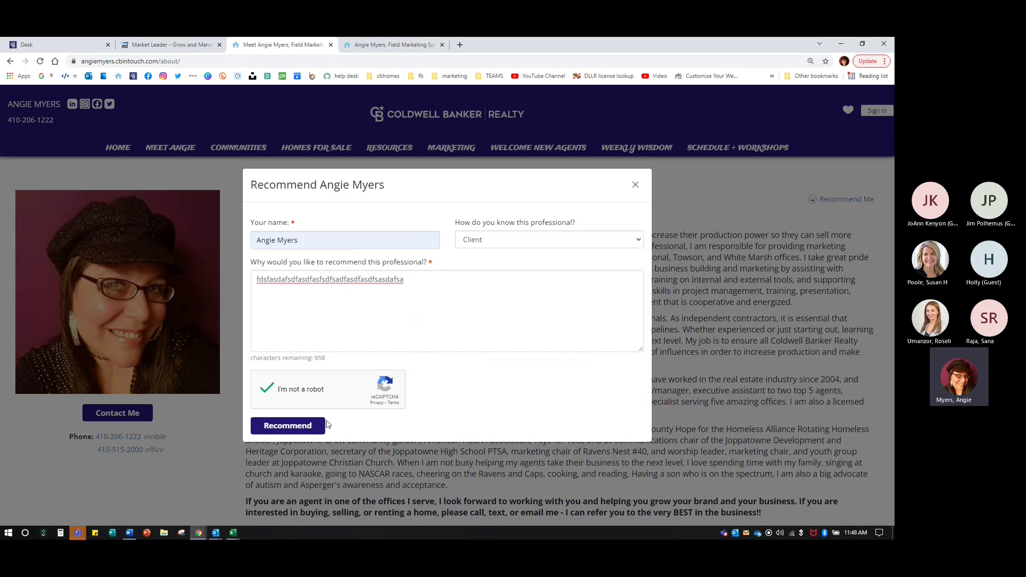
click(299, 427)
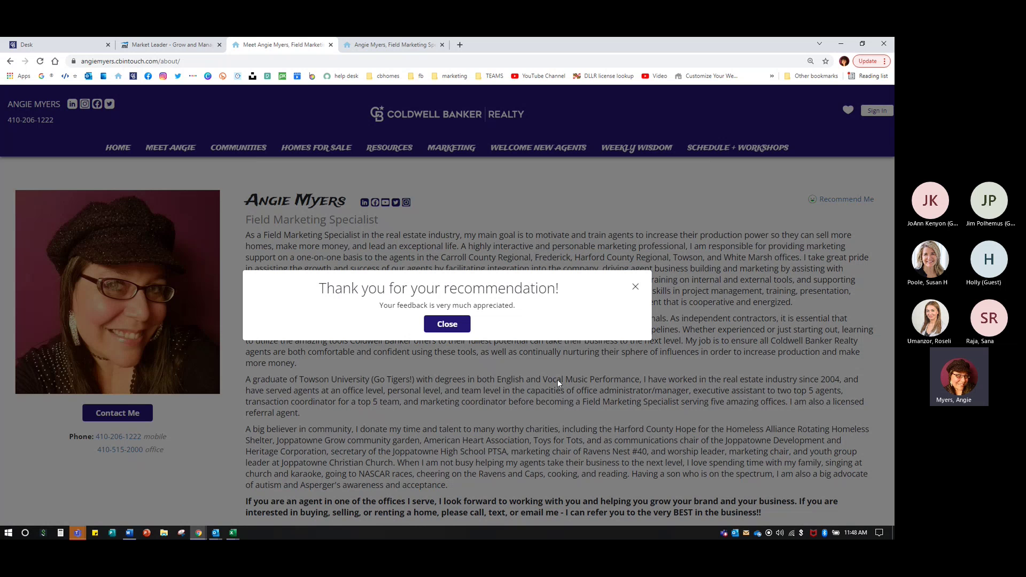
click(442, 331)
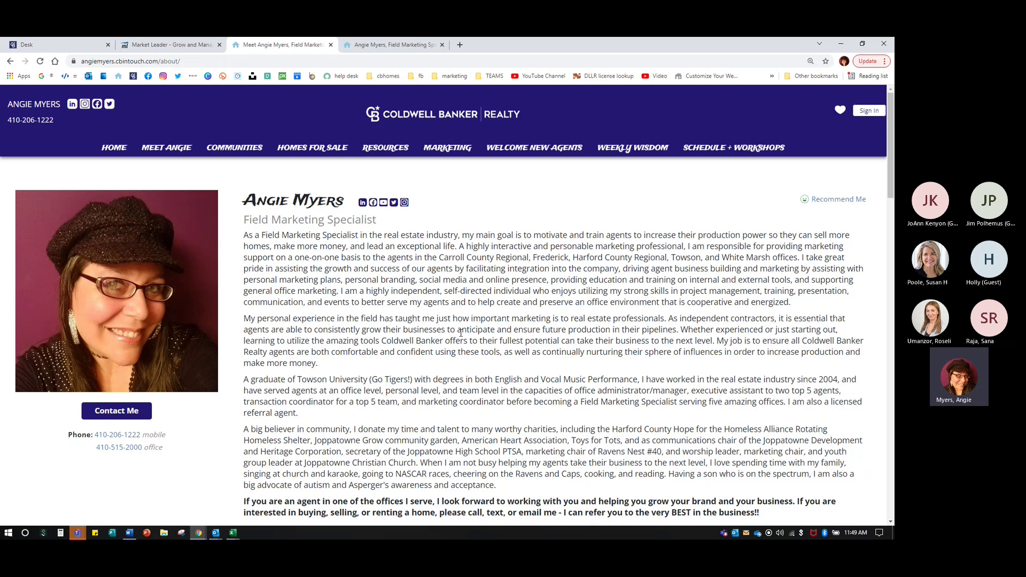
- Delete the gibberish test testimonial in the admin, then return to the About page testimonials
click(180, 45)
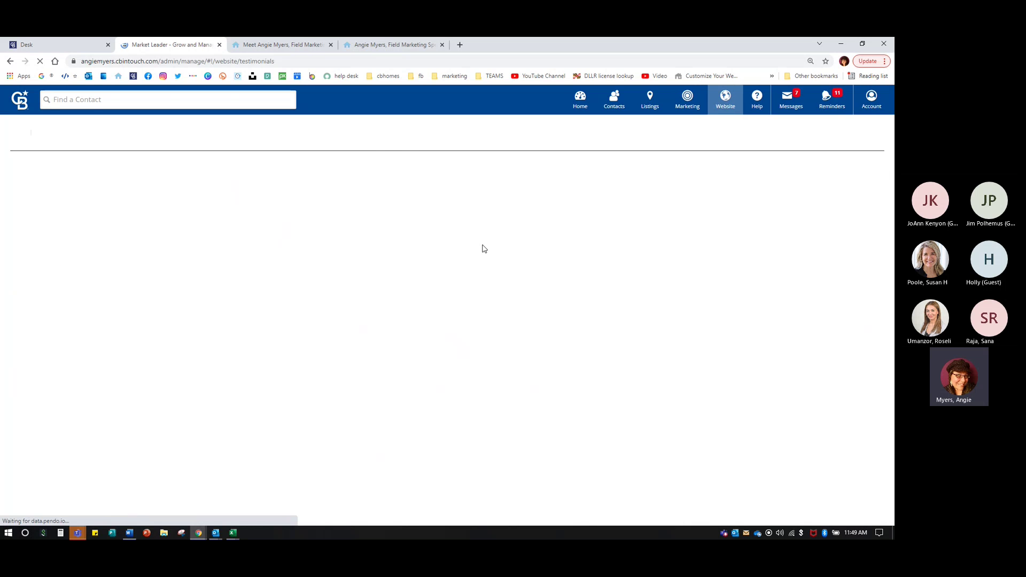
scroll(453, 297, down, 3)
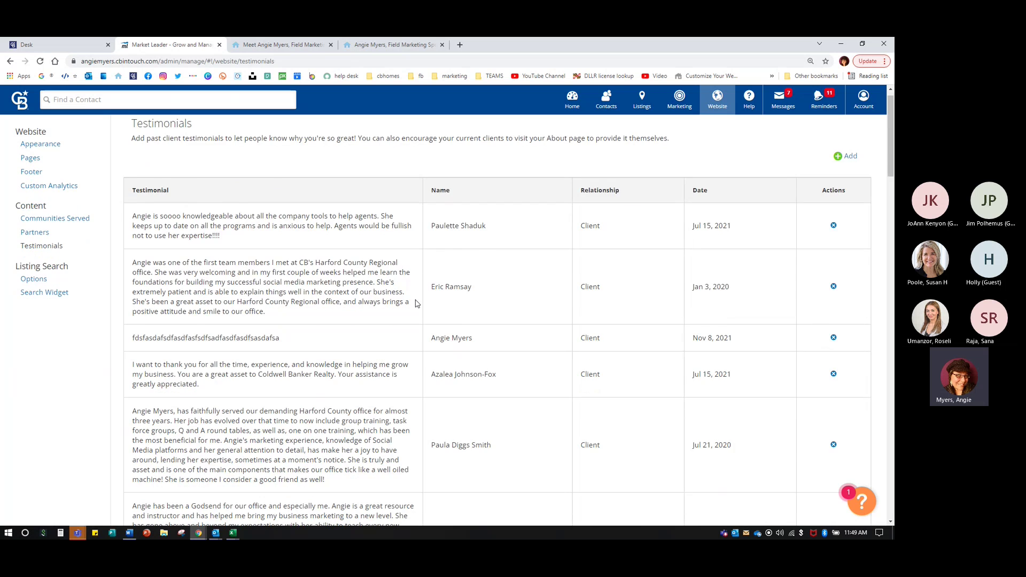
drag(131, 219, 443, 219)
click(833, 214)
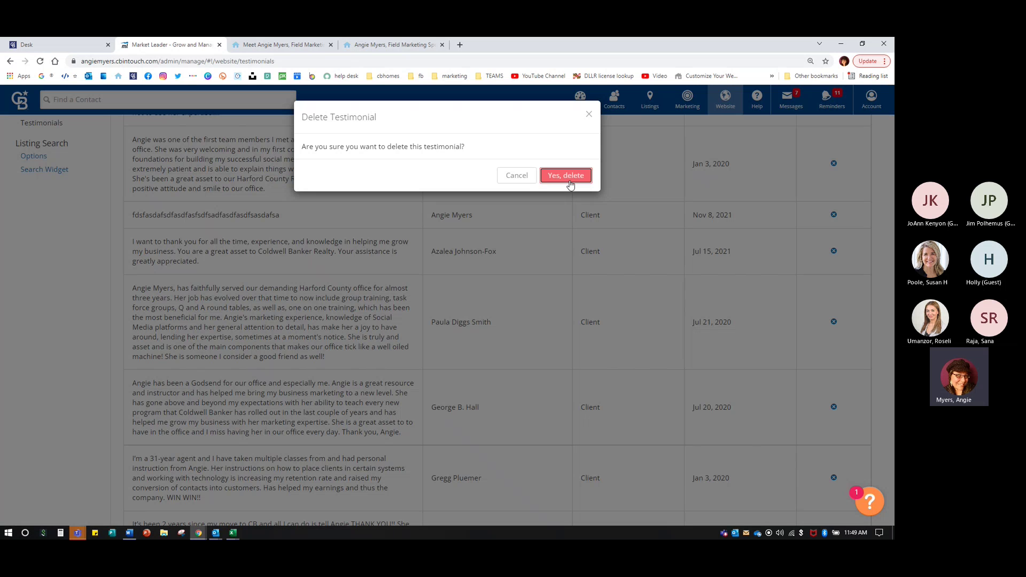
click(662, 315)
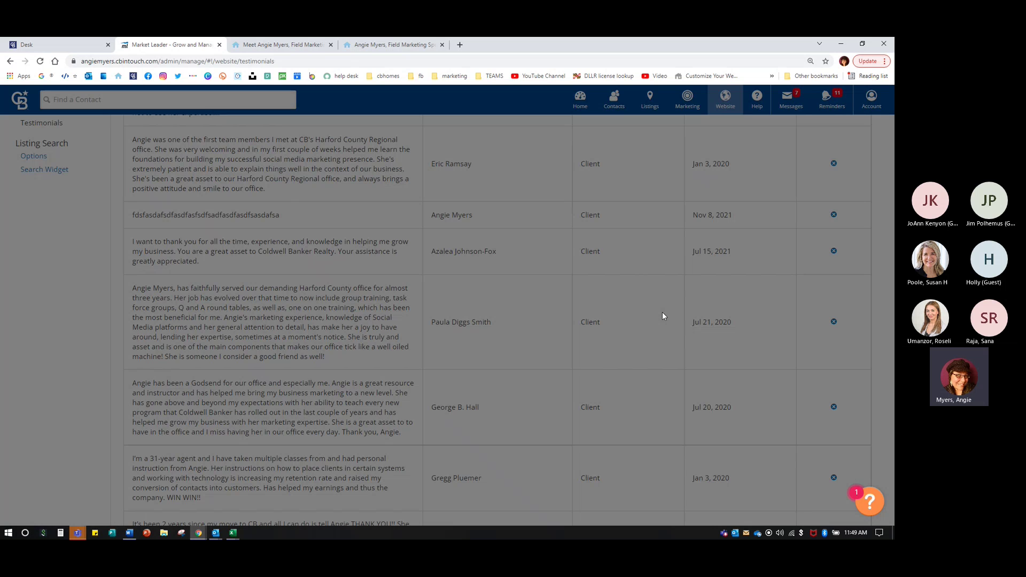
scroll(432, 303, up, 3)
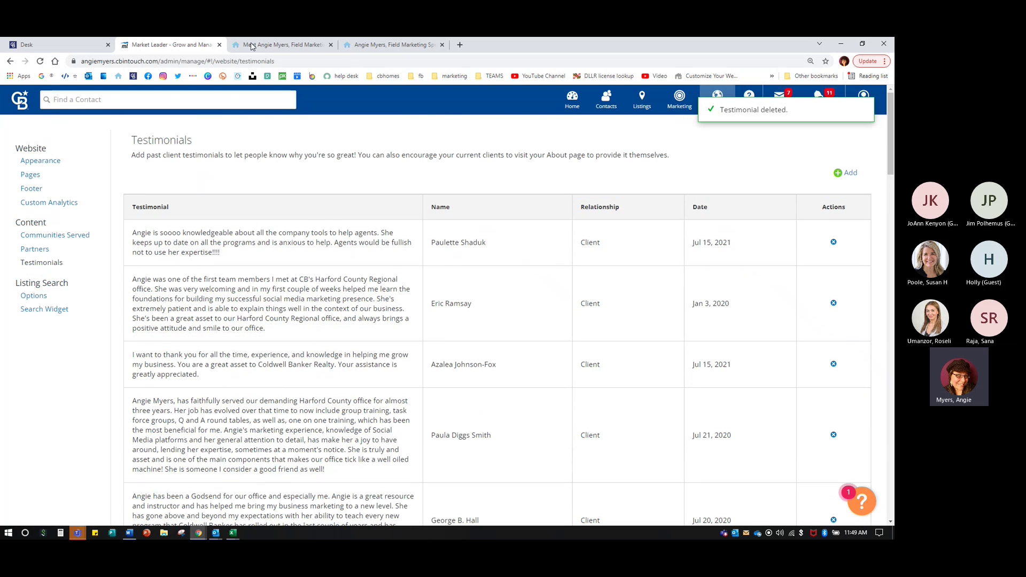
click(251, 45)
scroll(106, 355, down, 10)
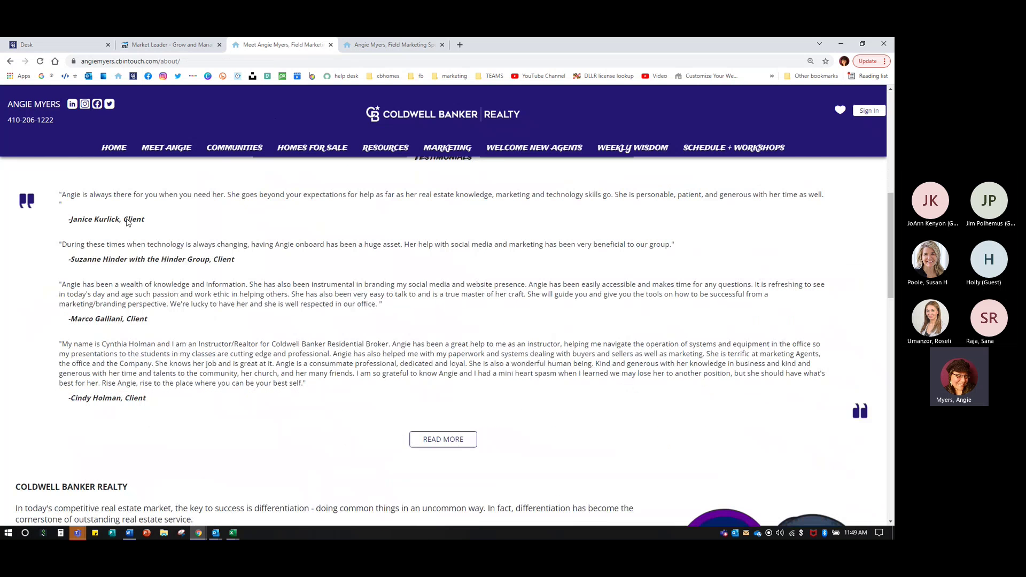
- Reload the About page twice to cycle testimonials, then return to the Testimonials admin tab
click(40, 60)
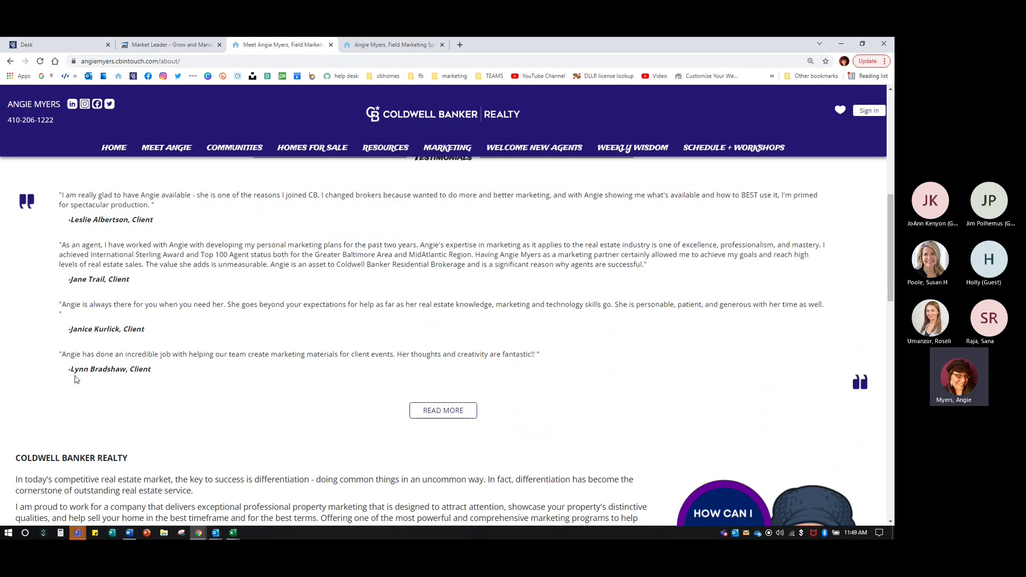
key(F5)
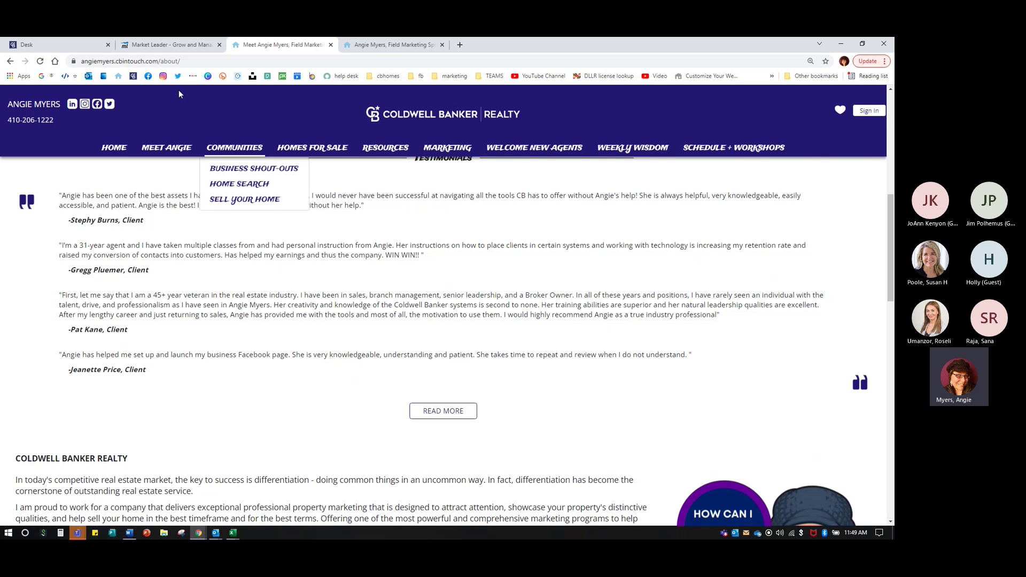
click(171, 45)
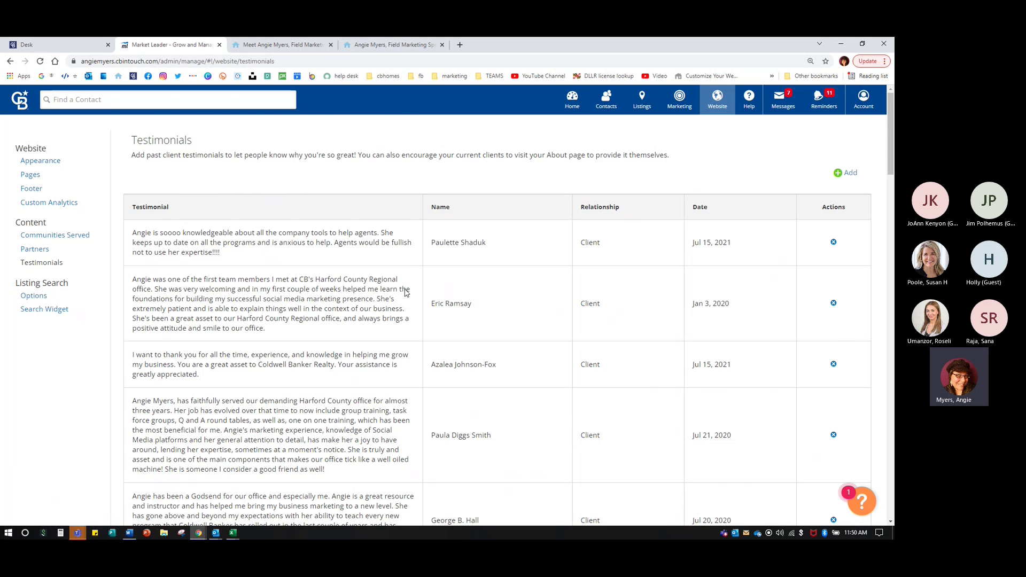
scroll(427, 302, down, 15)
scroll(470, 338, up, 12)
scroll(452, 332, up, 3)
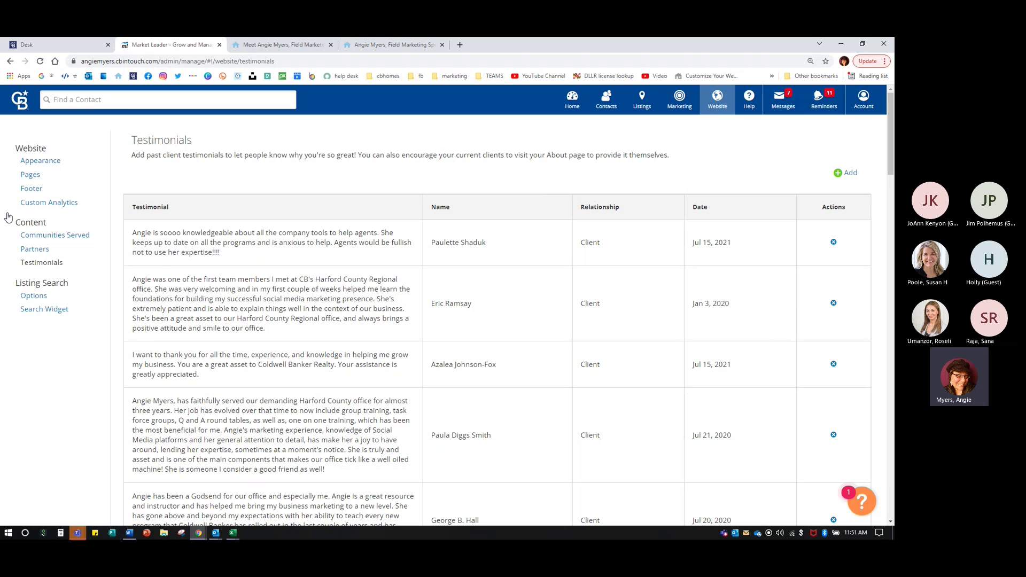
- Open the website Appearance settings from the Website menu
key(ctrl)
key(ctrl)
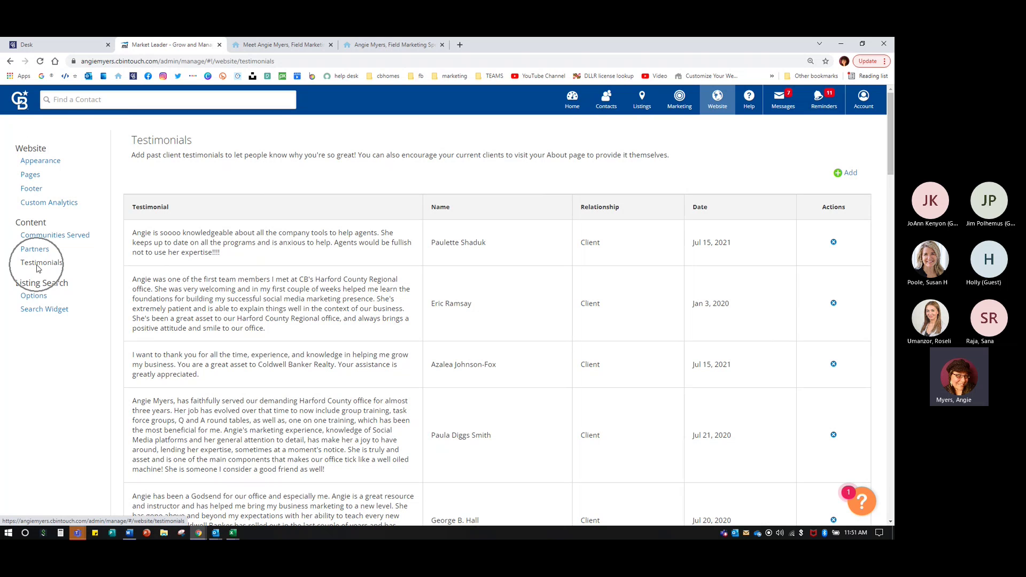
click(714, 102)
key(ctrl)
key(ctrl)
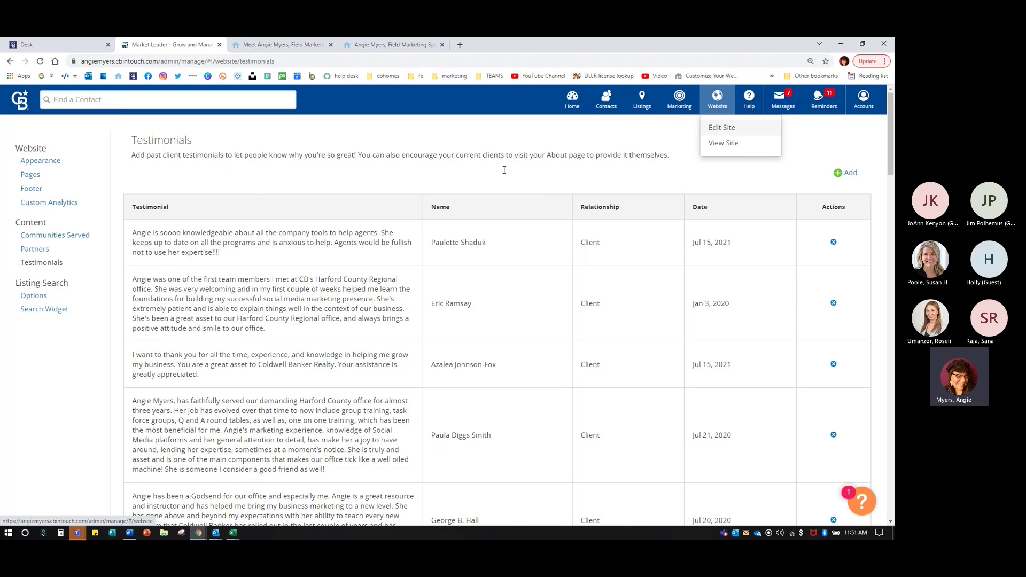
click(34, 161)
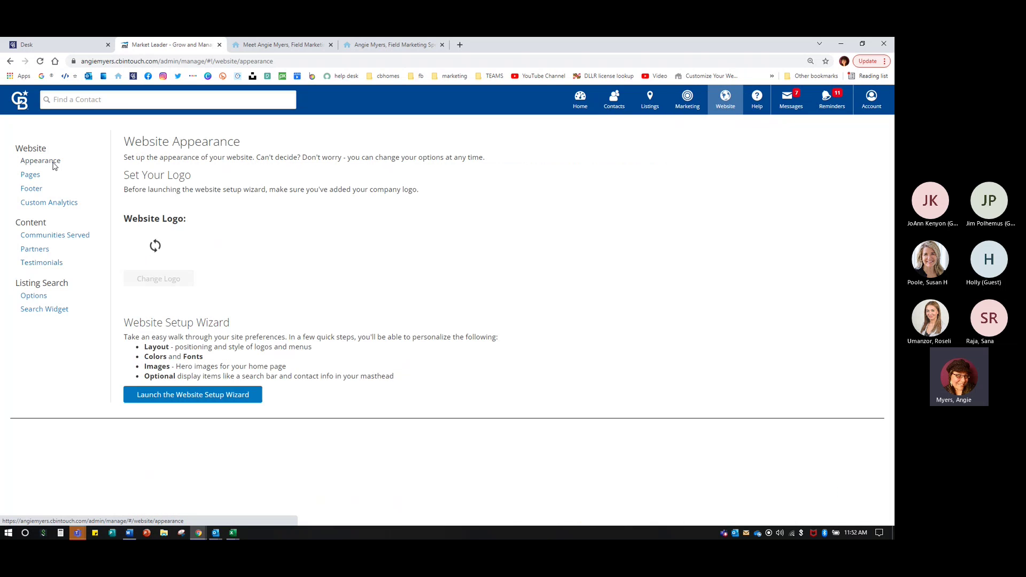
- Return to the Testimonials list and close the public About page tab
click(48, 263)
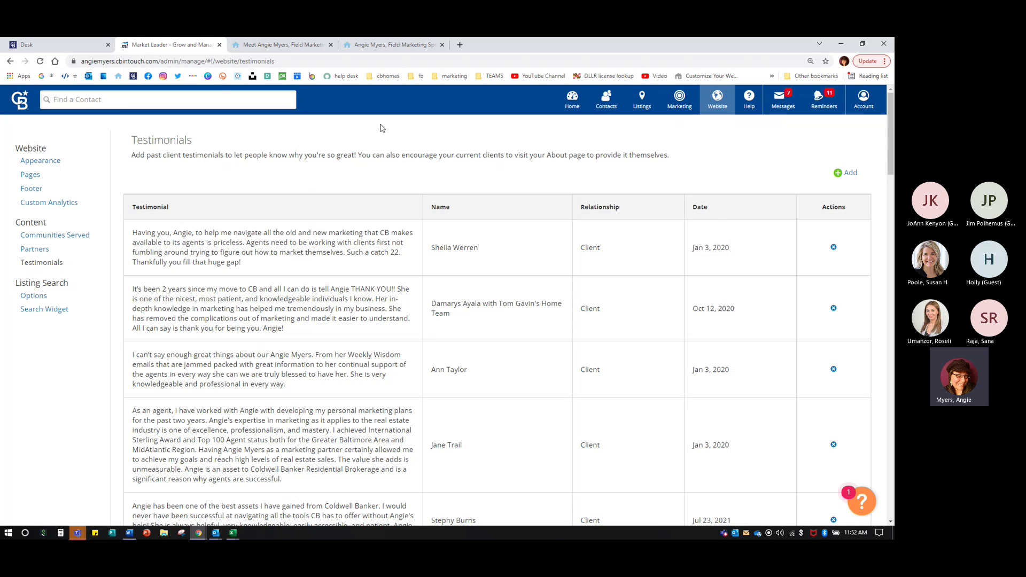
click(331, 45)
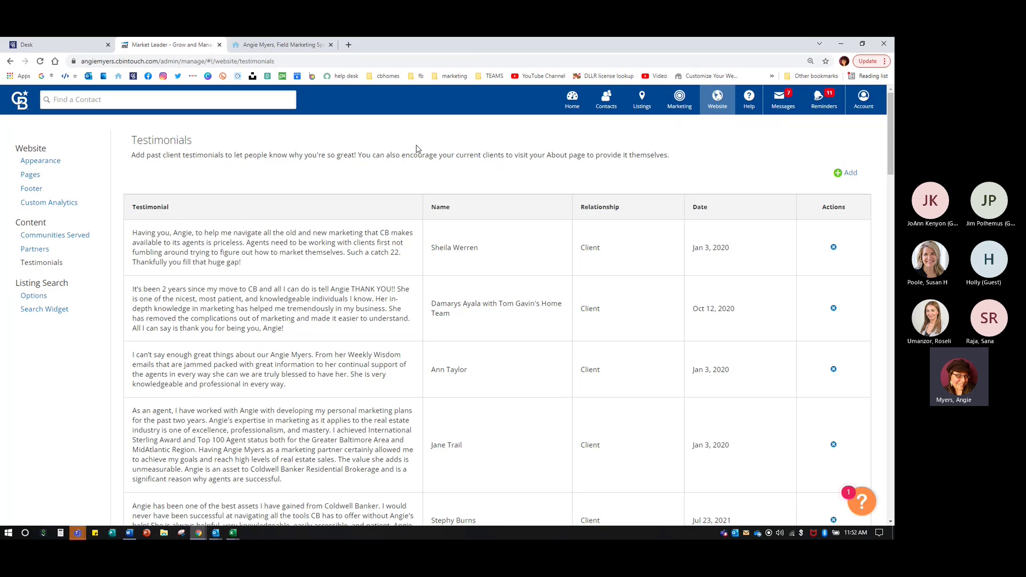
- From the Desk dashboard, open the InTouch card's Support application
click(82, 46)
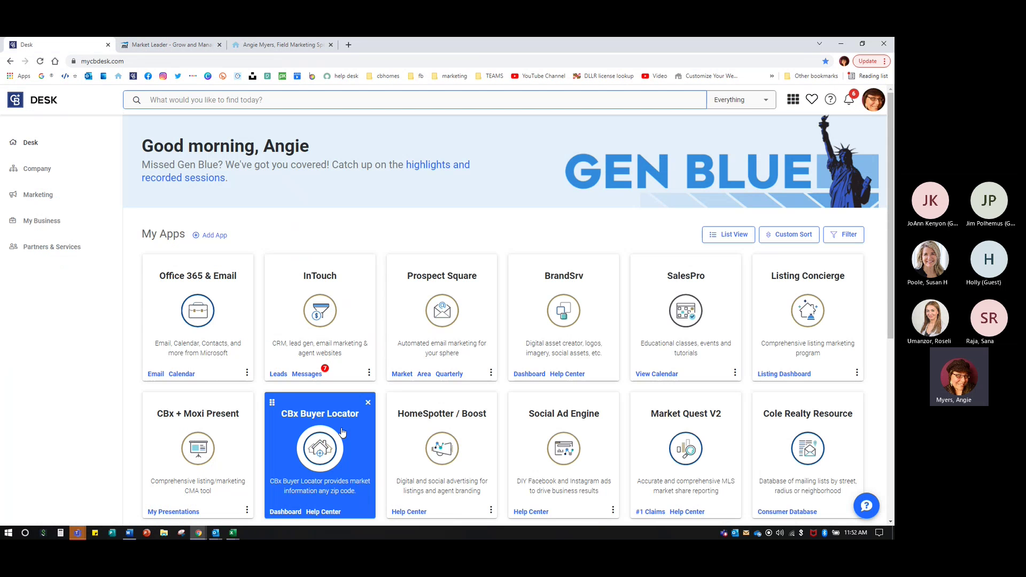
click(369, 373)
click(343, 416)
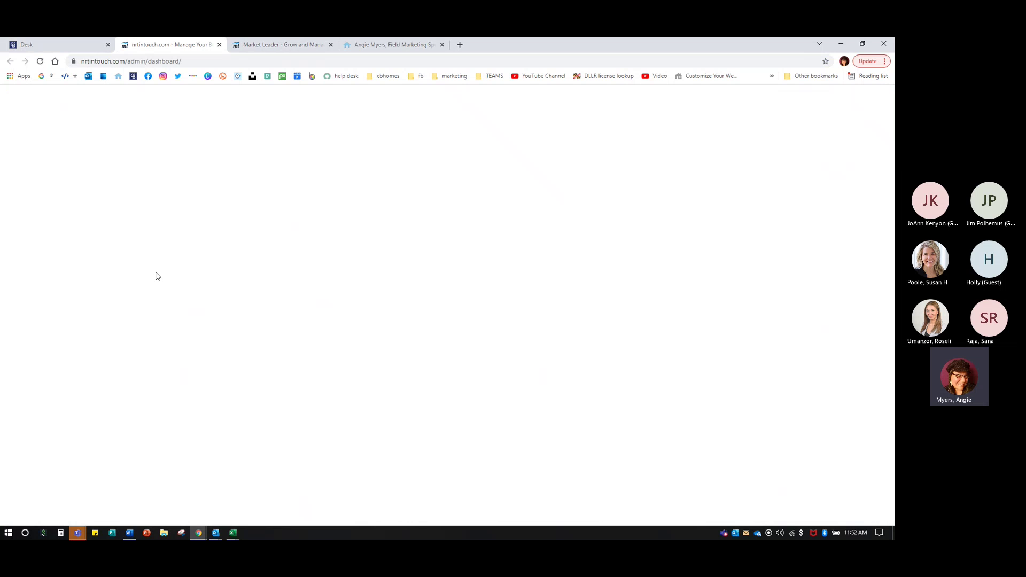
- Search for the agent by name at the Carroll branch and log into her account
click(125, 177)
text(willies)
key(Tab)
text(carroll)
key(Return)
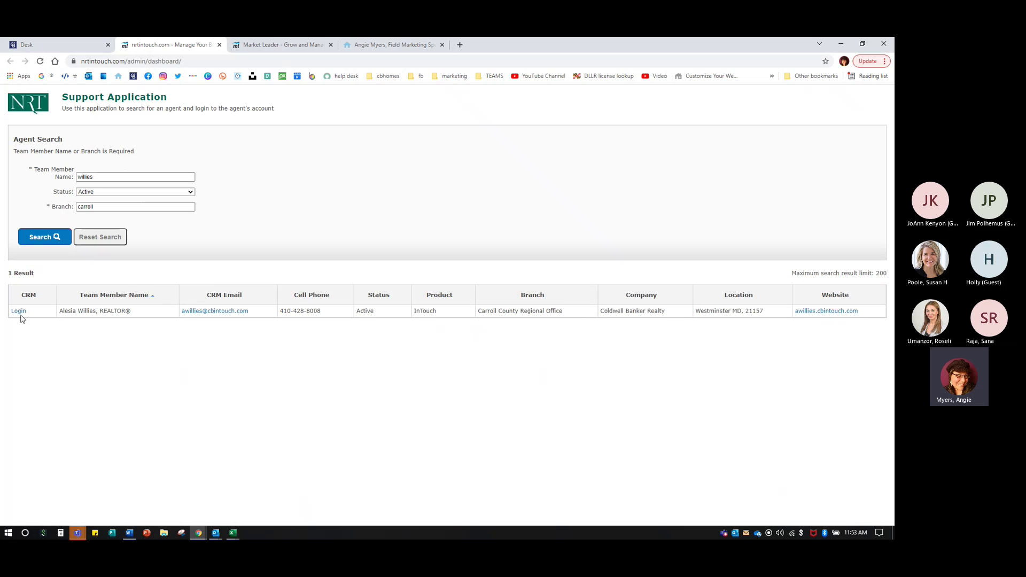
click(18, 312)
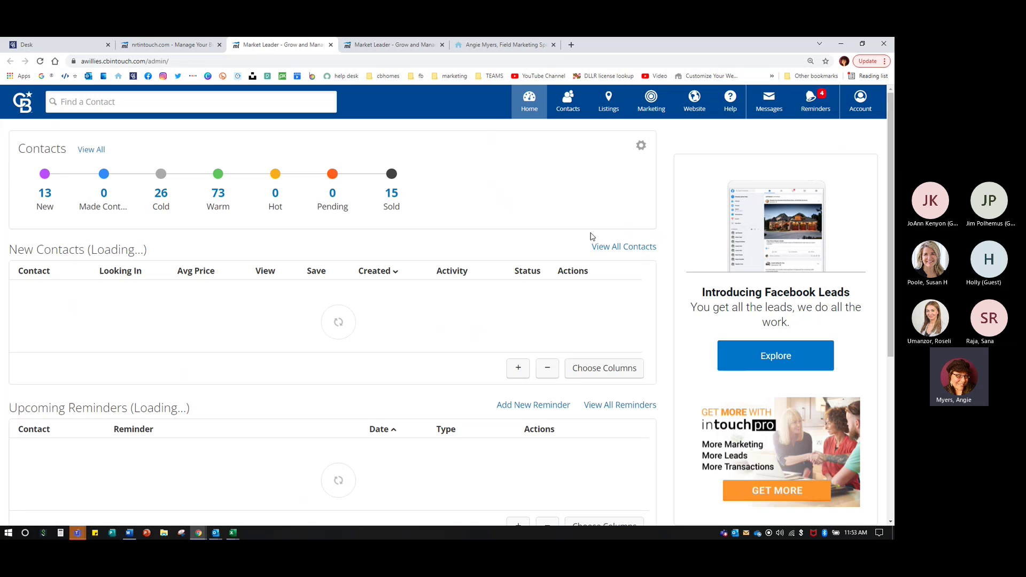
- Open Market My Listings from the Listings menu
click(616, 111)
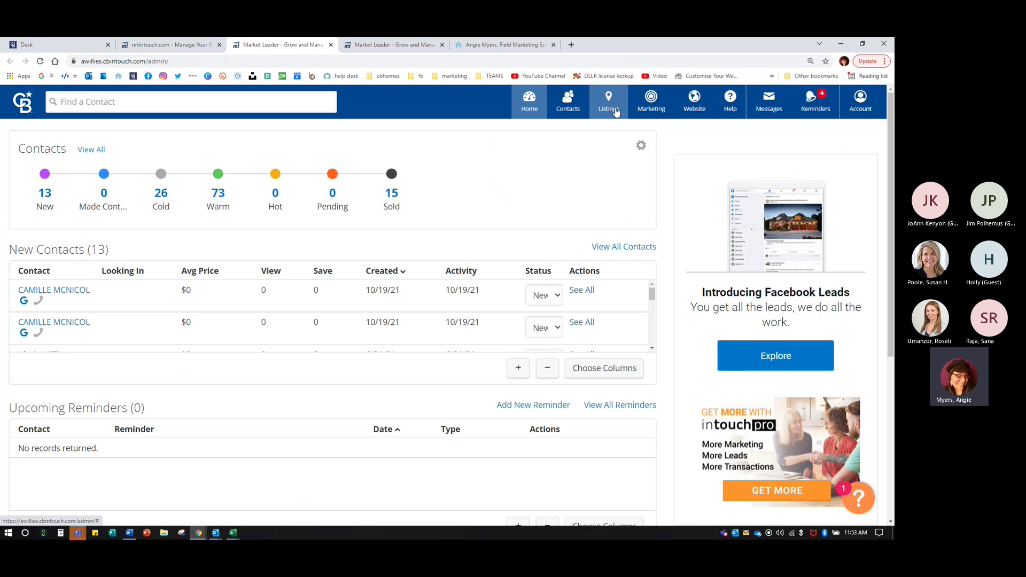
click(616, 111)
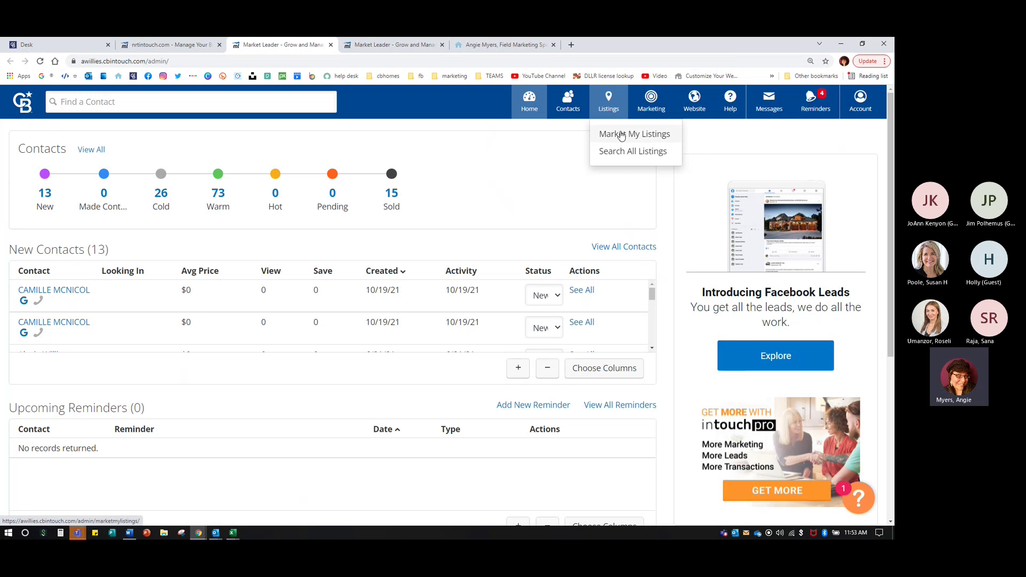
click(616, 137)
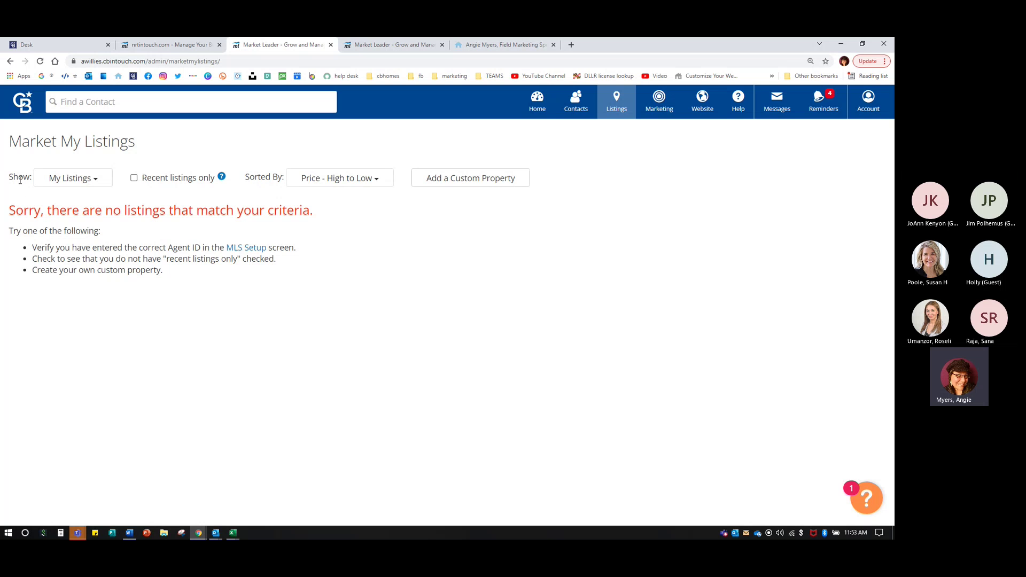
- Show My Office's Listings and mark the $1,249,000 listing to be featured on the website
click(51, 181)
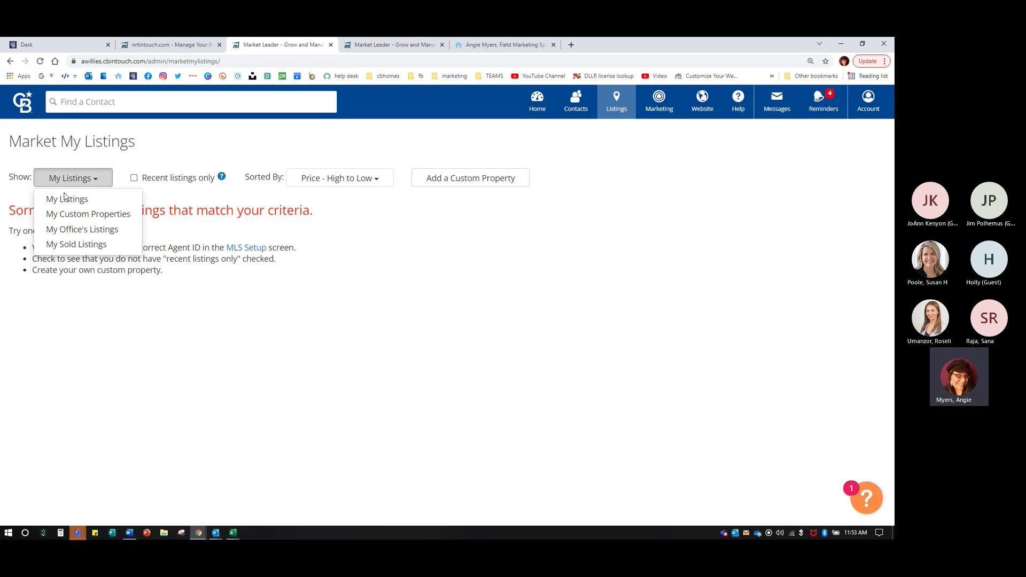
click(77, 233)
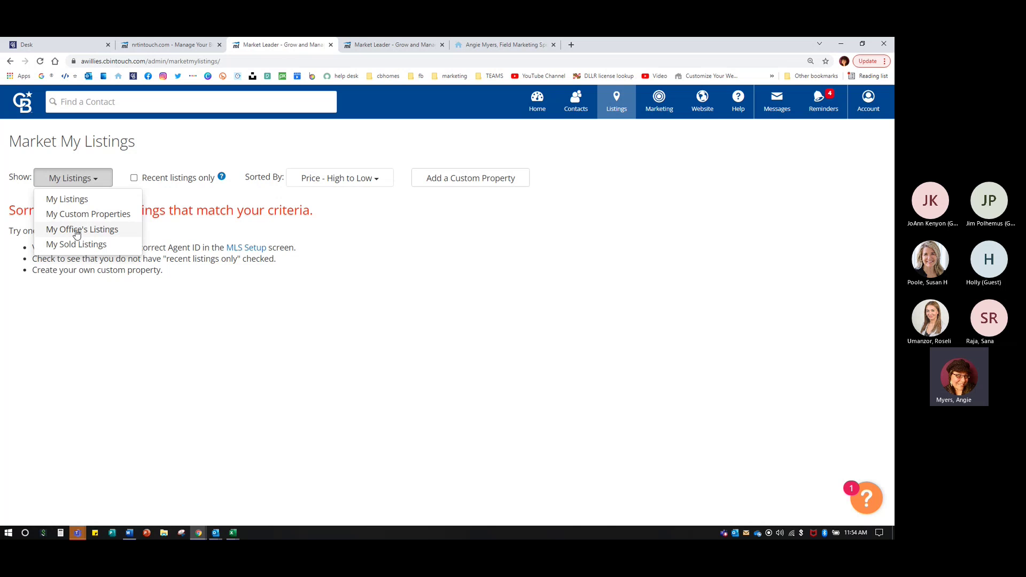
click(94, 230)
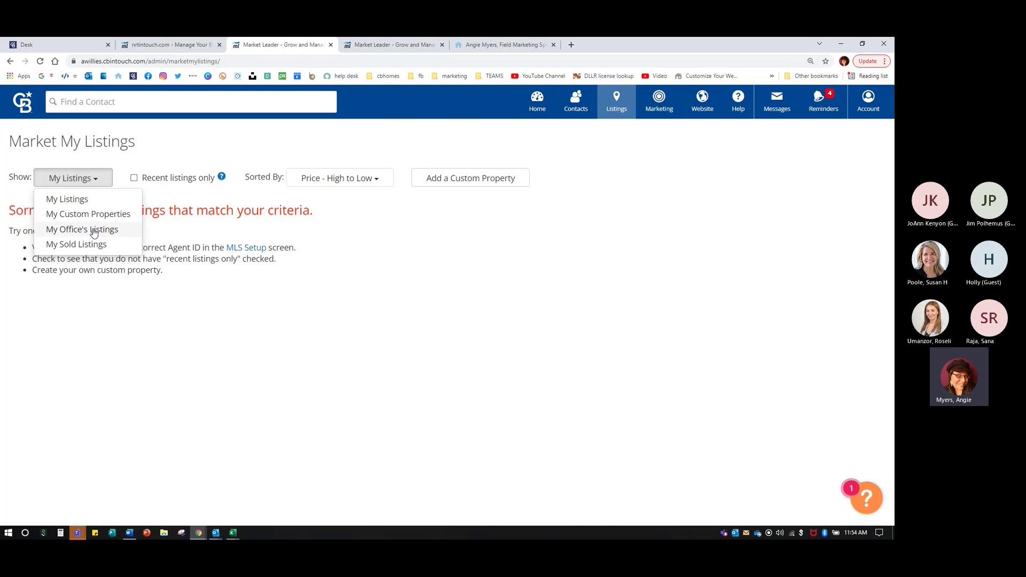
click(93, 230)
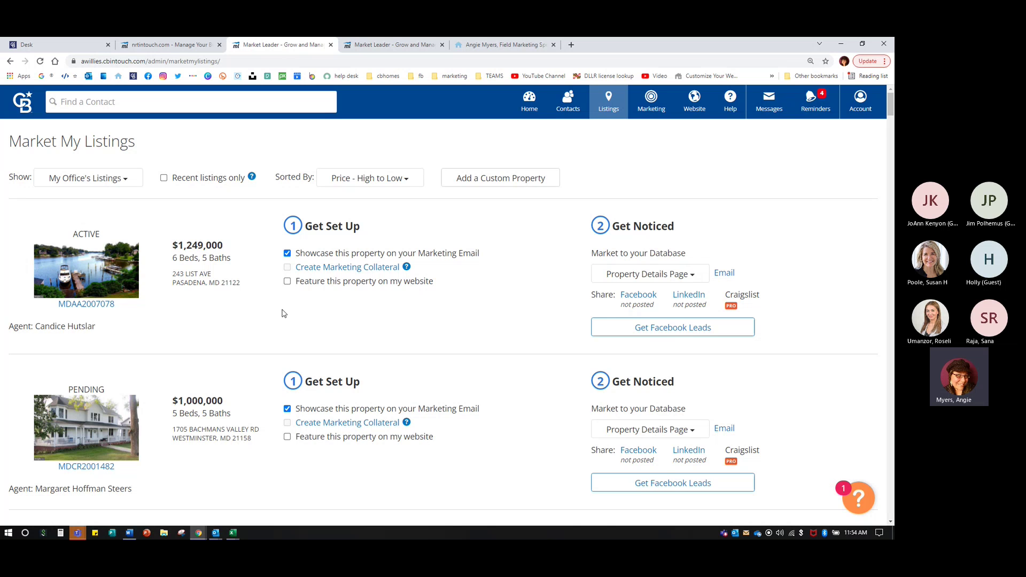
click(287, 281)
- Scroll down and feature the $329,000 and $308,000 office listings on the website
key(ctrl)
key(ctrl)
click(84, 233)
scroll(311, 324, down, 4)
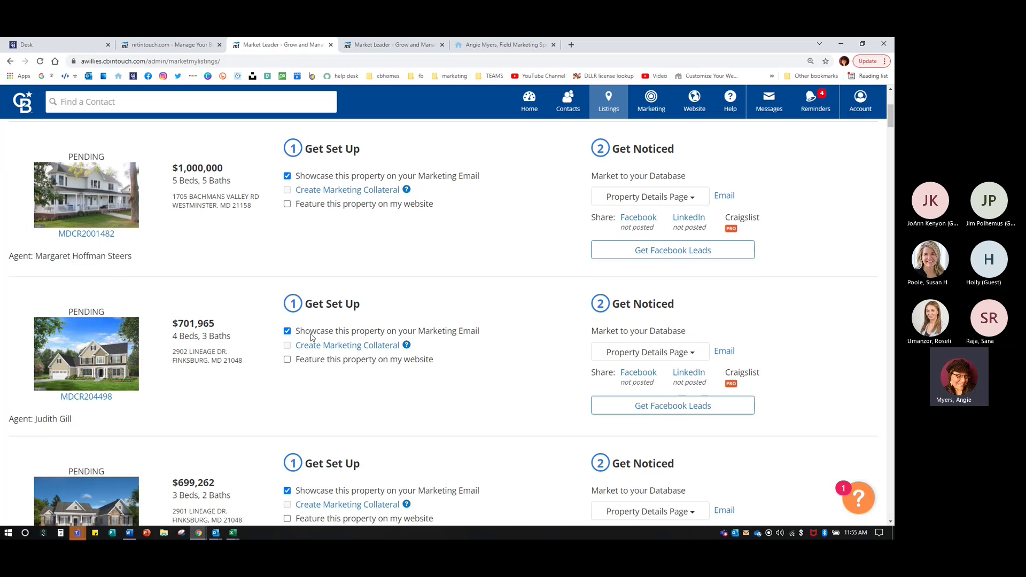
scroll(289, 466, down, 5)
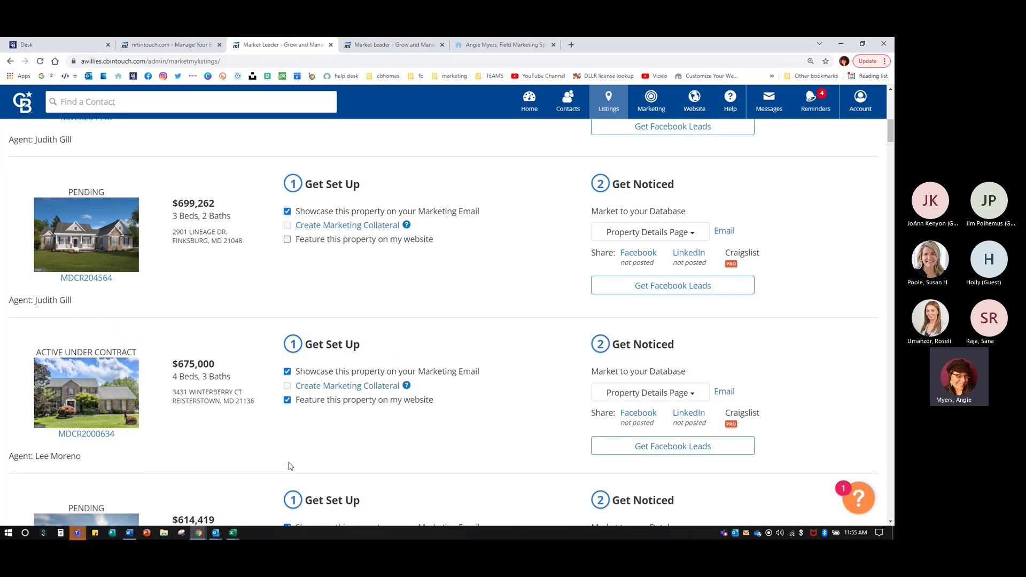
scroll(291, 466, down, 3)
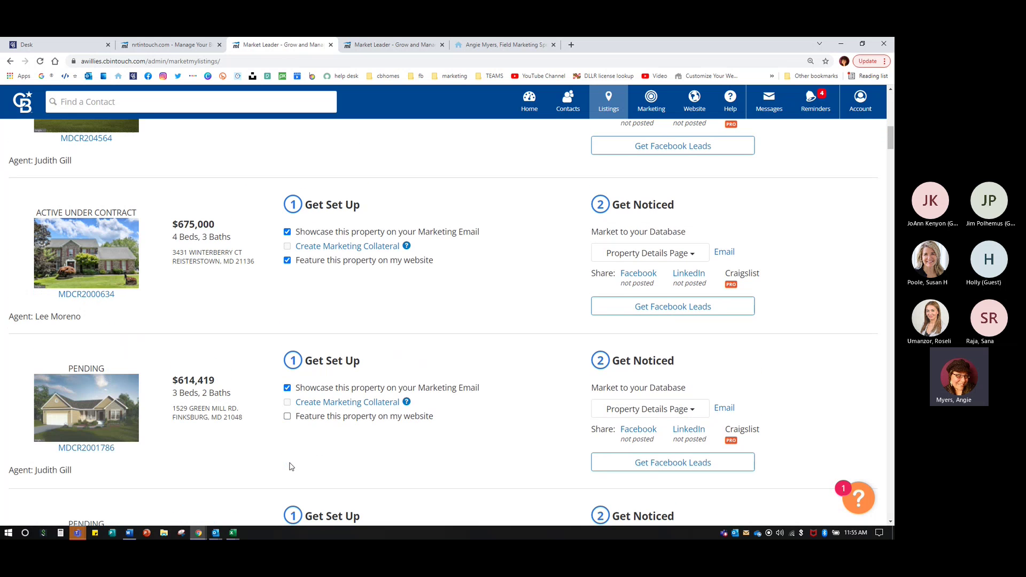
scroll(290, 466, down, 5)
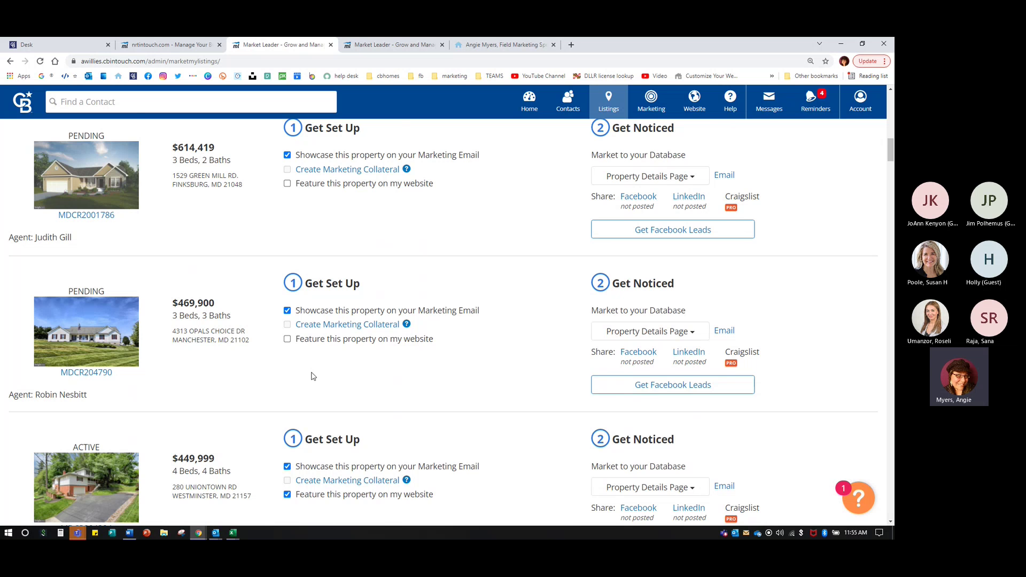
scroll(312, 376, down, 5)
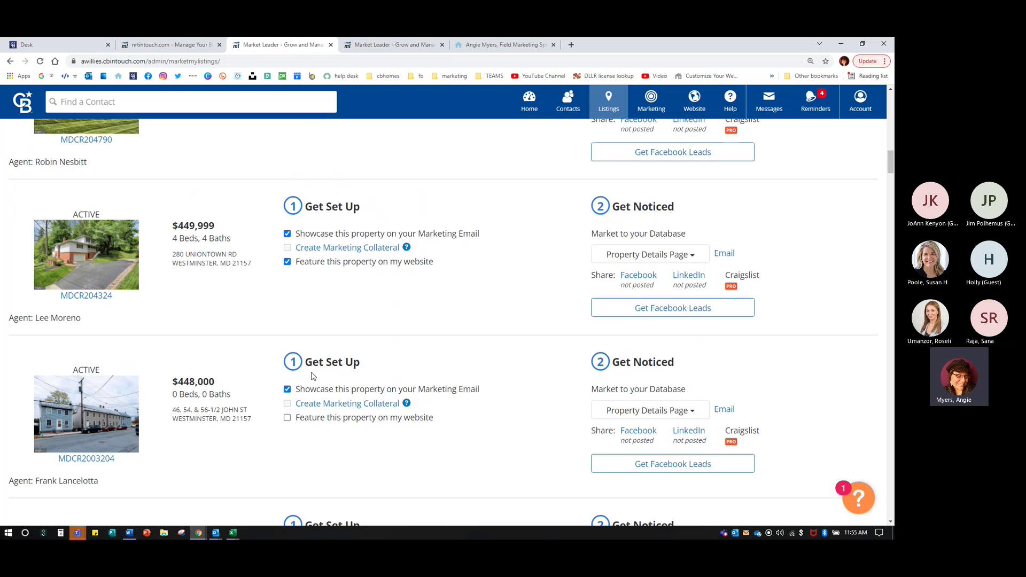
scroll(312, 376, down, 6)
scroll(313, 376, down, 6)
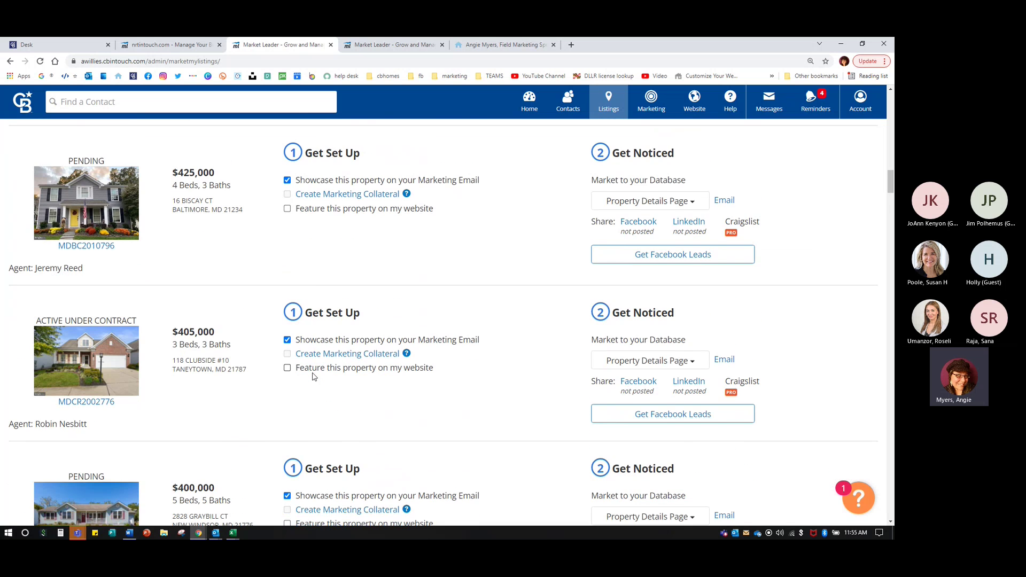
scroll(314, 376, down, 8)
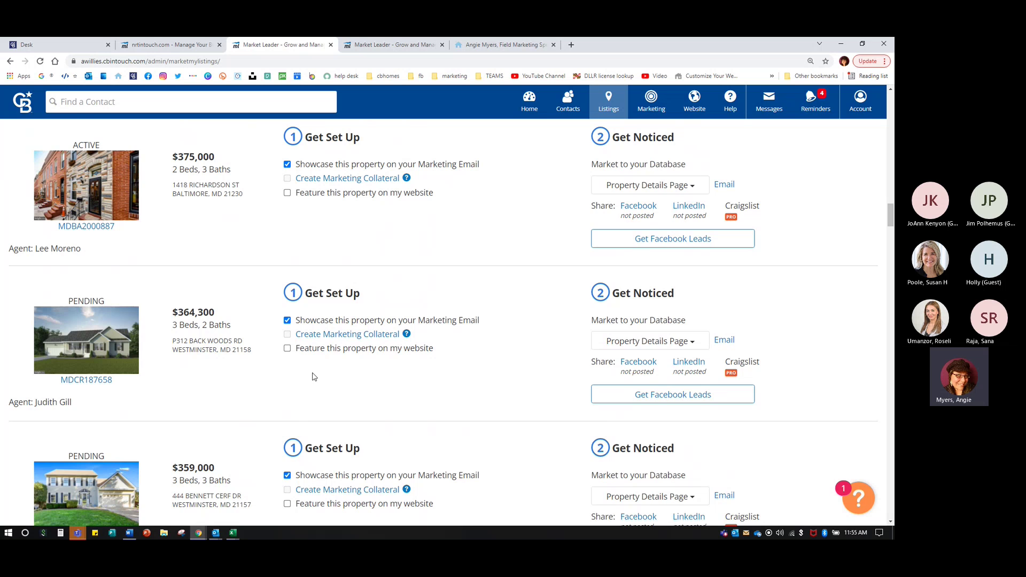
scroll(313, 377, down, 4)
scroll(313, 374, down, 3)
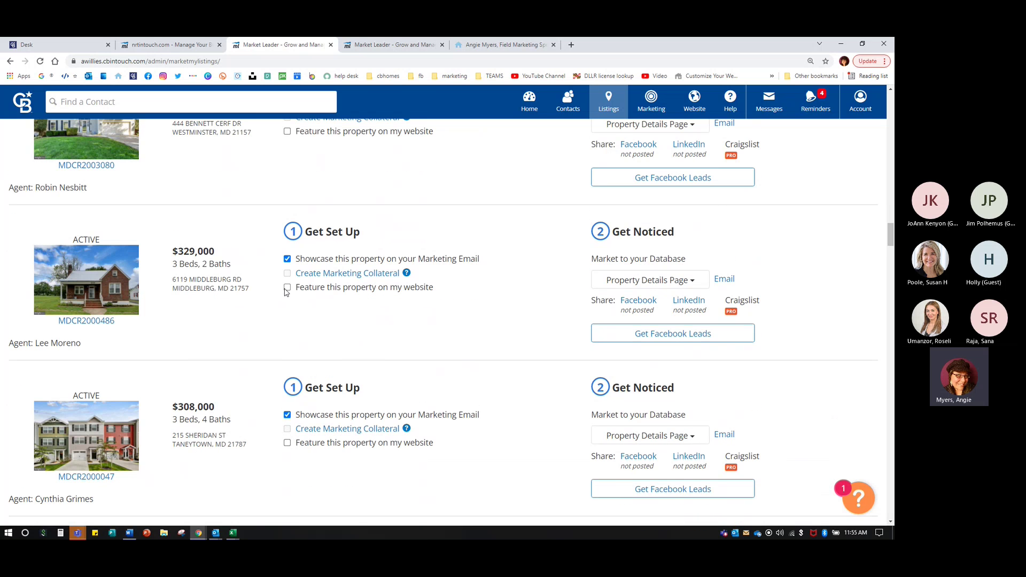
click(287, 289)
click(286, 444)
- Open the agent's live website and go to See All Featured Listings under Featured Properties
click(694, 101)
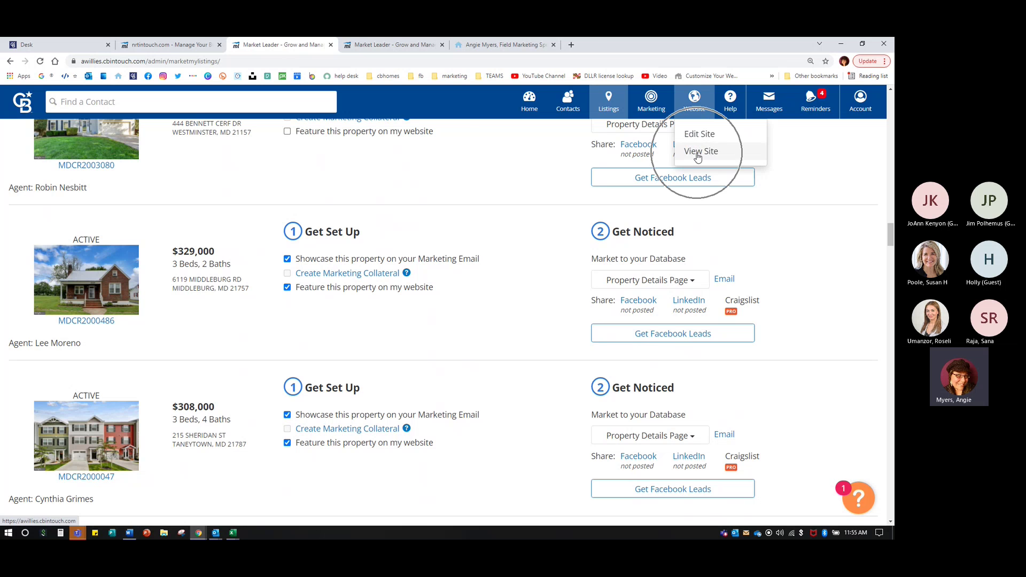
click(697, 152)
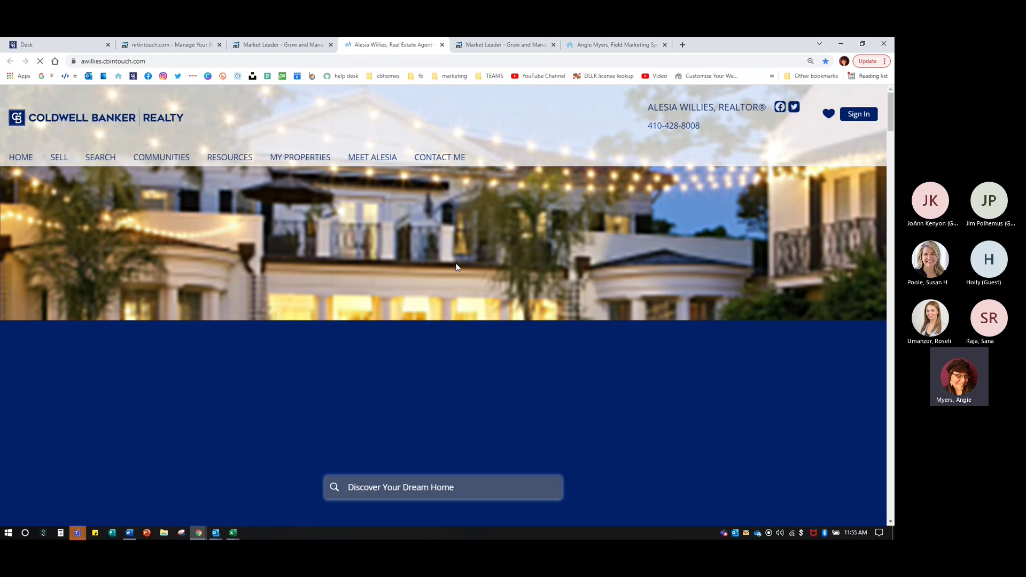
scroll(406, 310, down, 12)
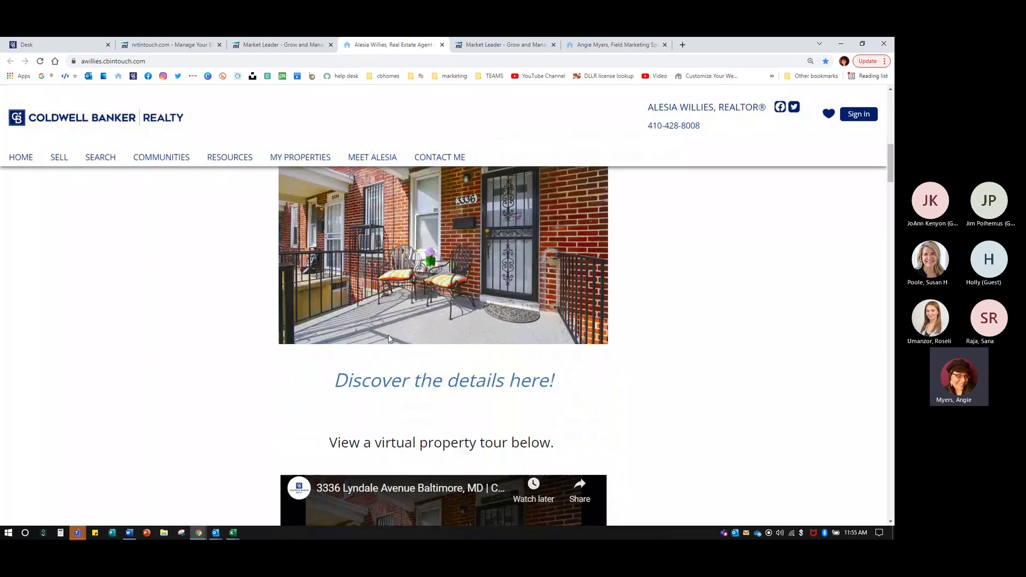
scroll(389, 338, down, 5)
scroll(389, 338, down, 5)
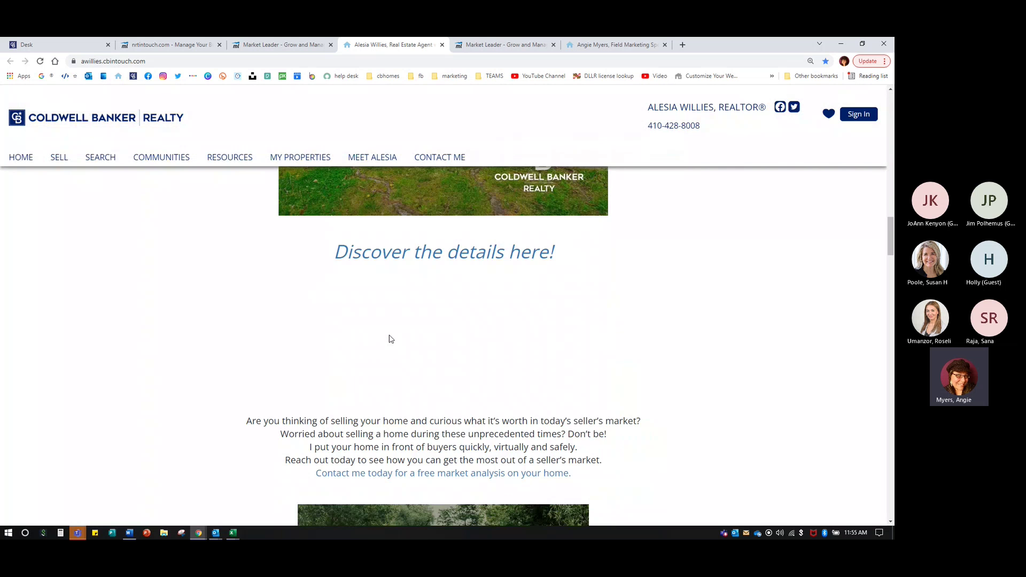
scroll(390, 338, down, 15)
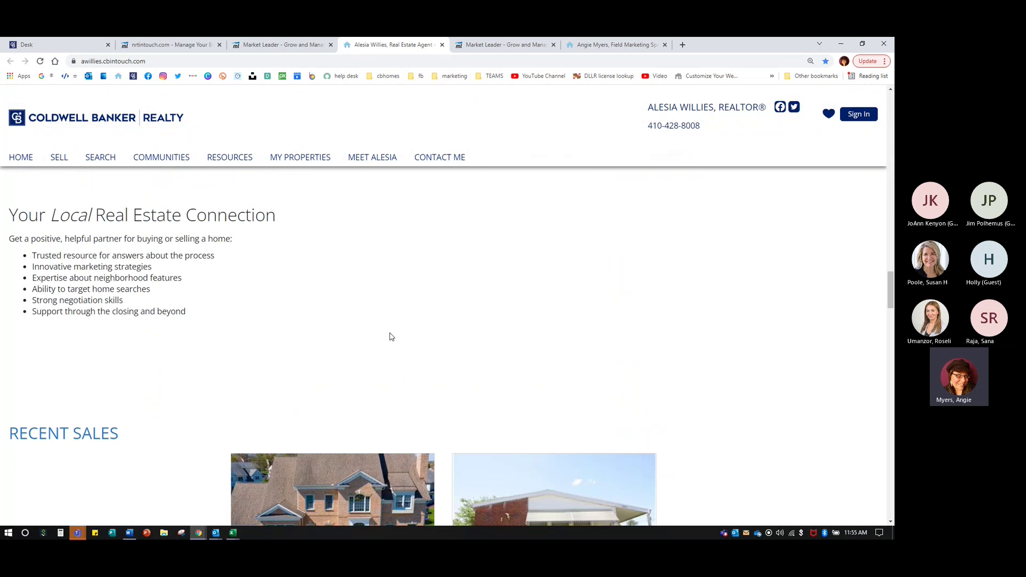
scroll(389, 333, down, 15)
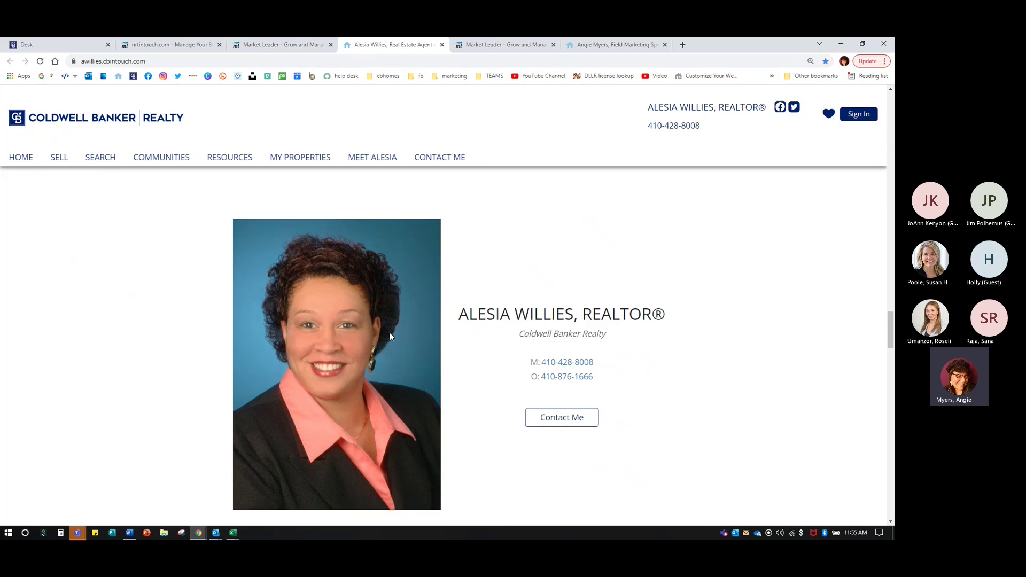
scroll(390, 331, down, 4)
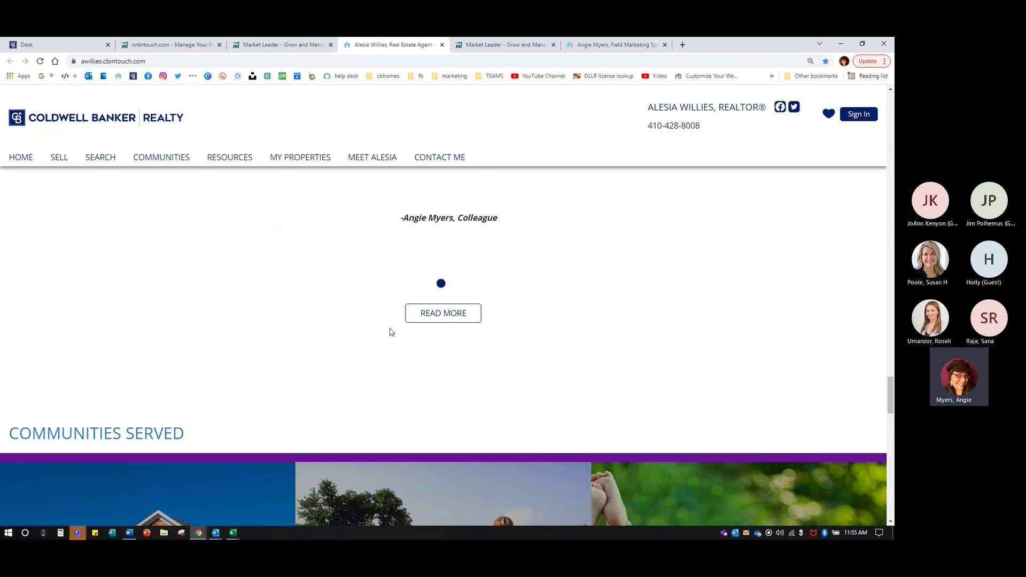
scroll(390, 328, down, 10)
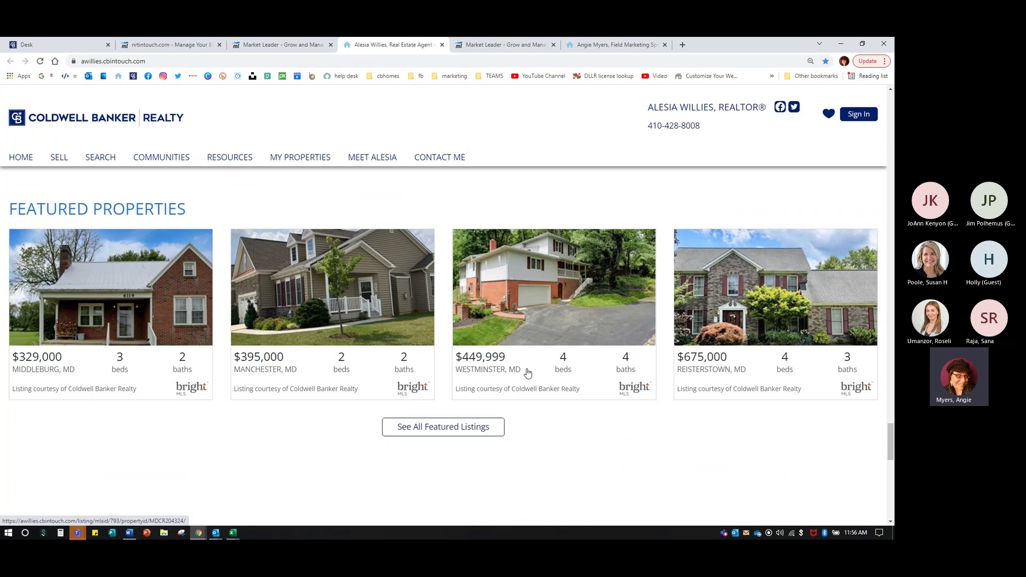
click(452, 430)
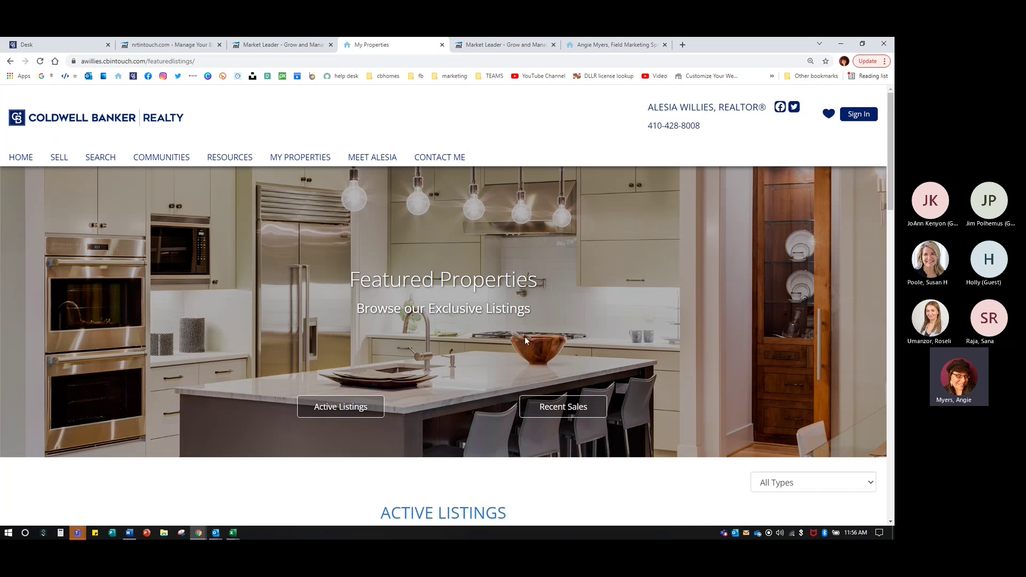
scroll(522, 335, down, 2)
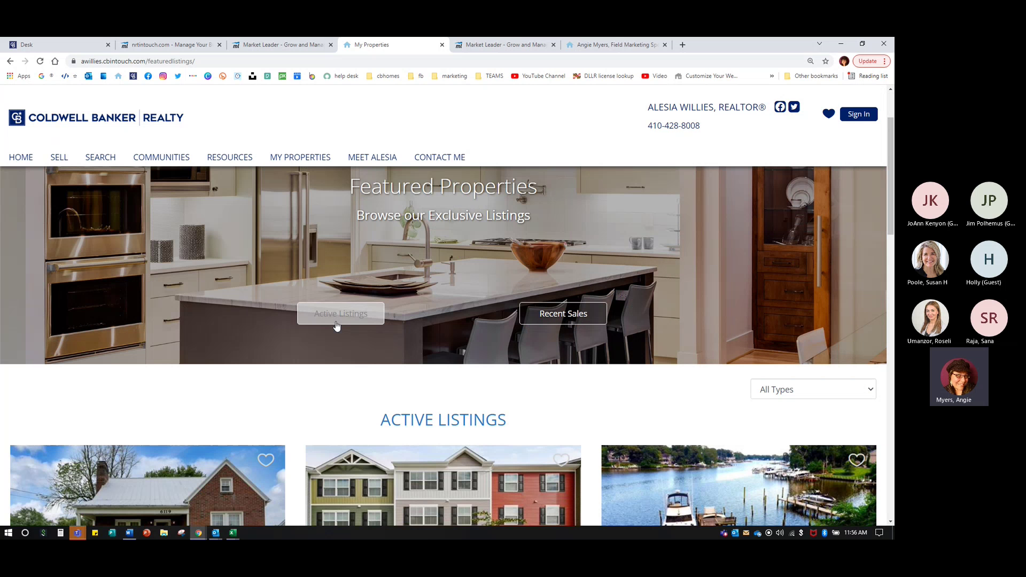
scroll(609, 393, down, 4)
click(763, 207)
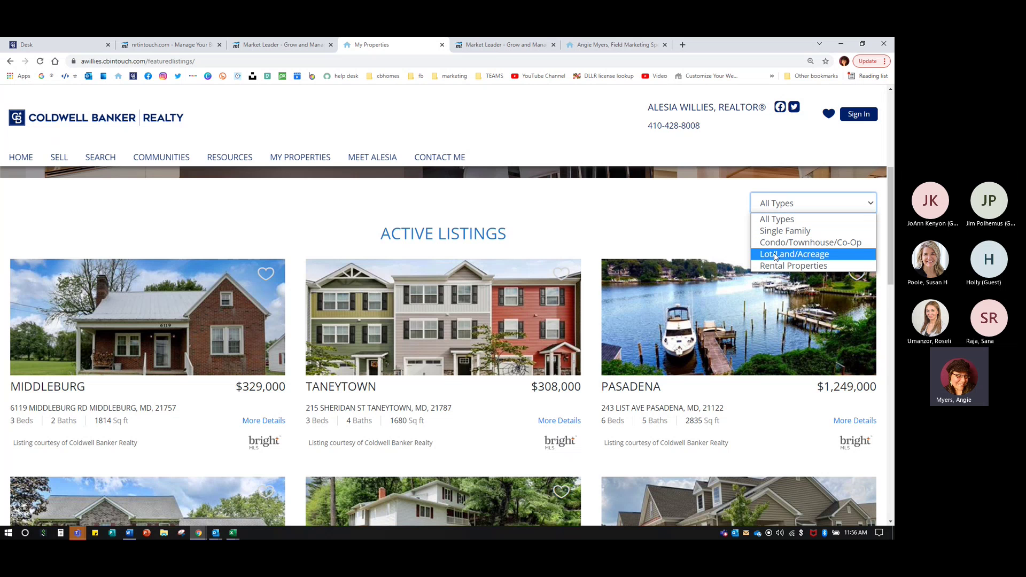
click(656, 243)
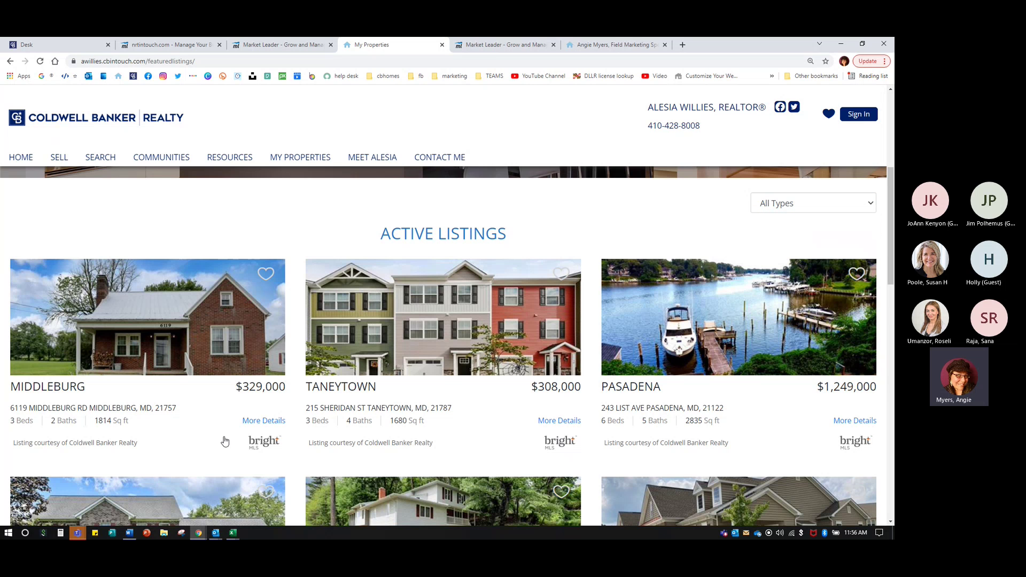
scroll(173, 307, down, 1)
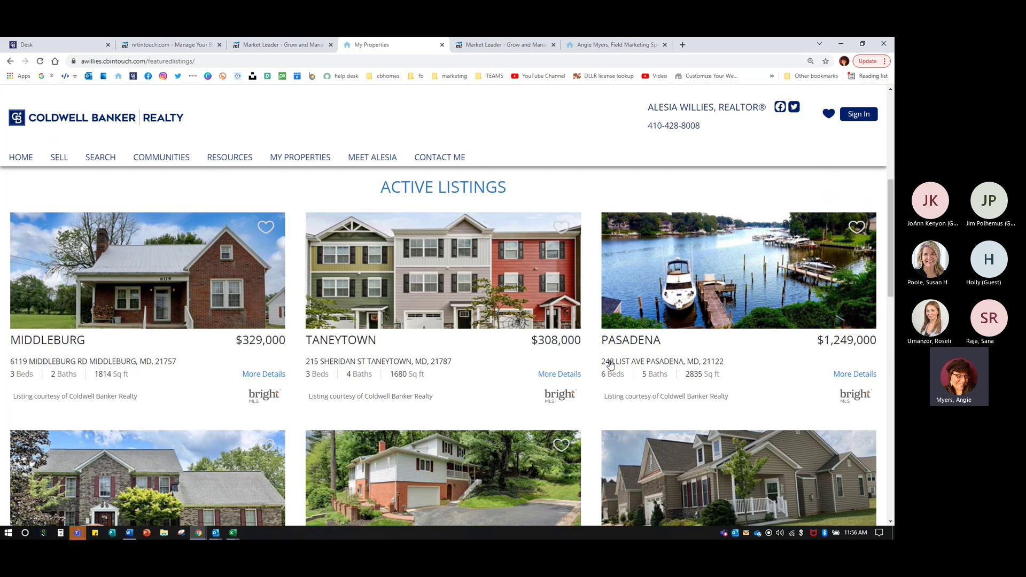
scroll(611, 369, down, 5)
scroll(611, 374, up, 5)
scroll(445, 344, up, 2)
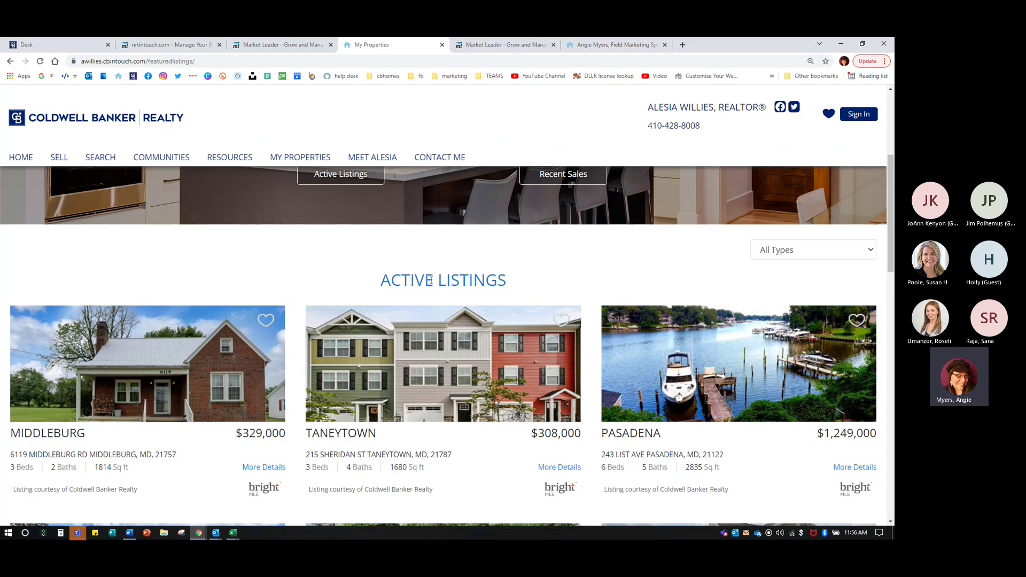
scroll(434, 305, down, 2)
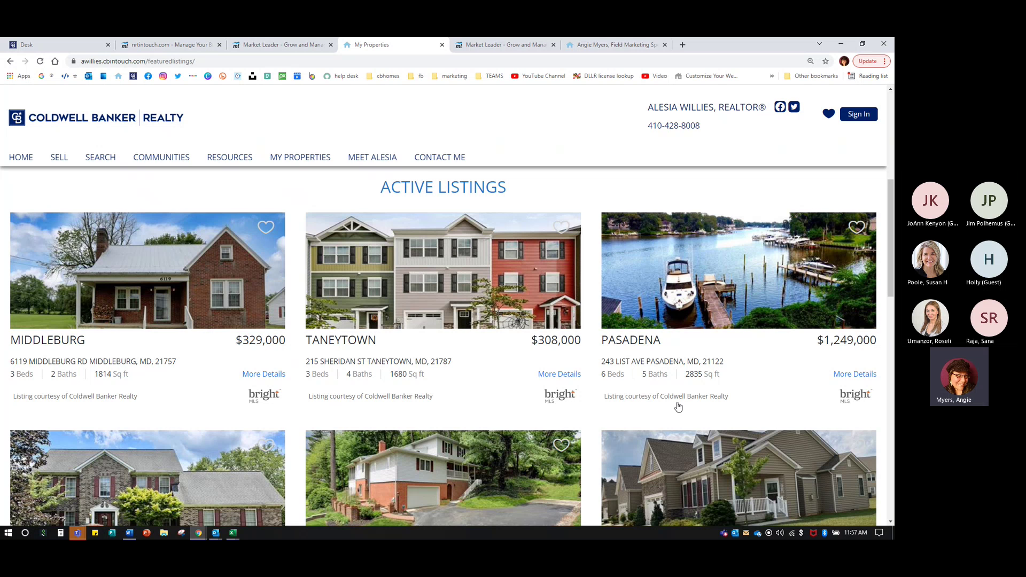
- Open the Pasadena waterfront listing's details and select its 'Coldwell Banker Realty' credit
click(702, 270)
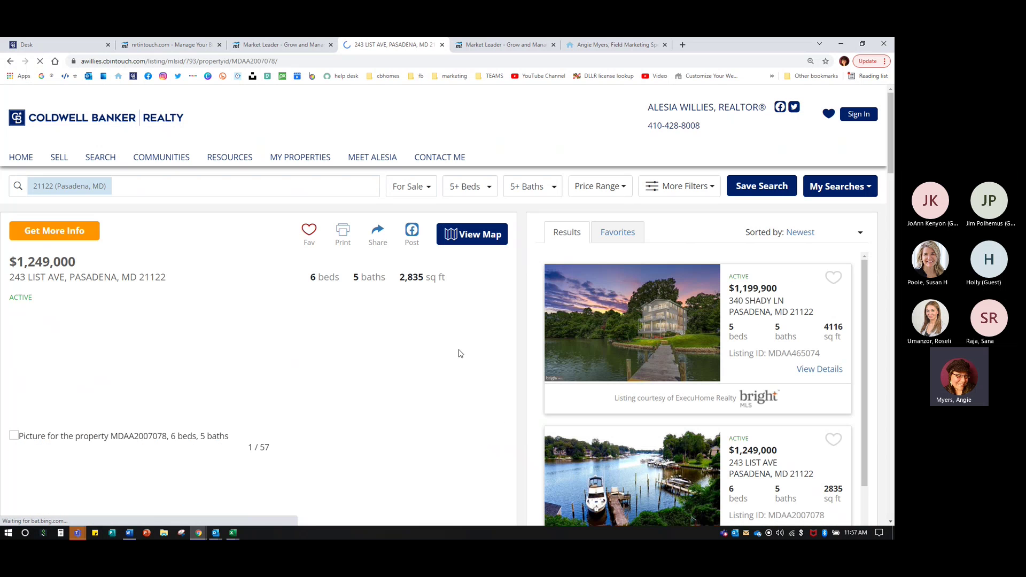
scroll(651, 421, down, 1)
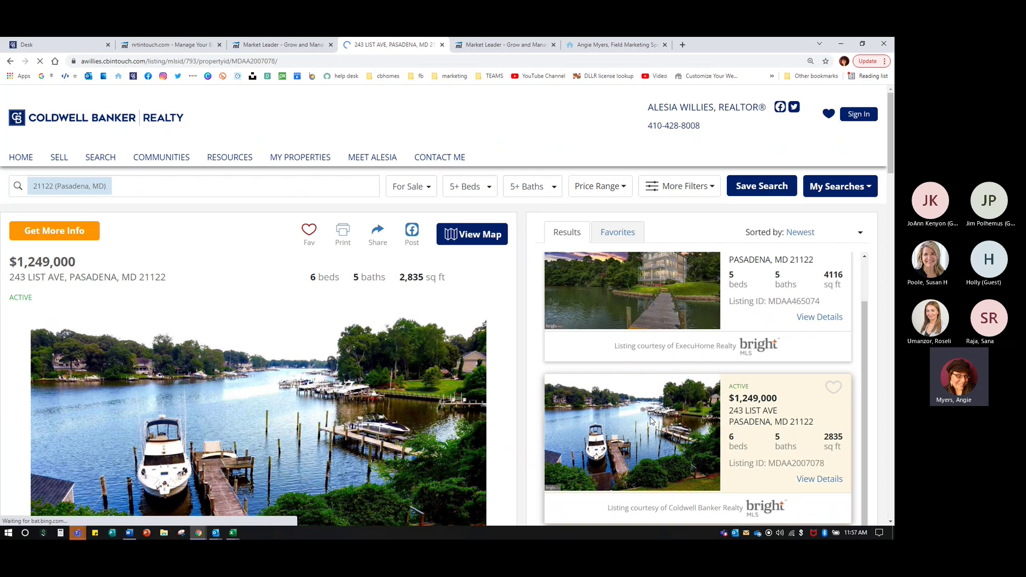
scroll(661, 486, down, 6)
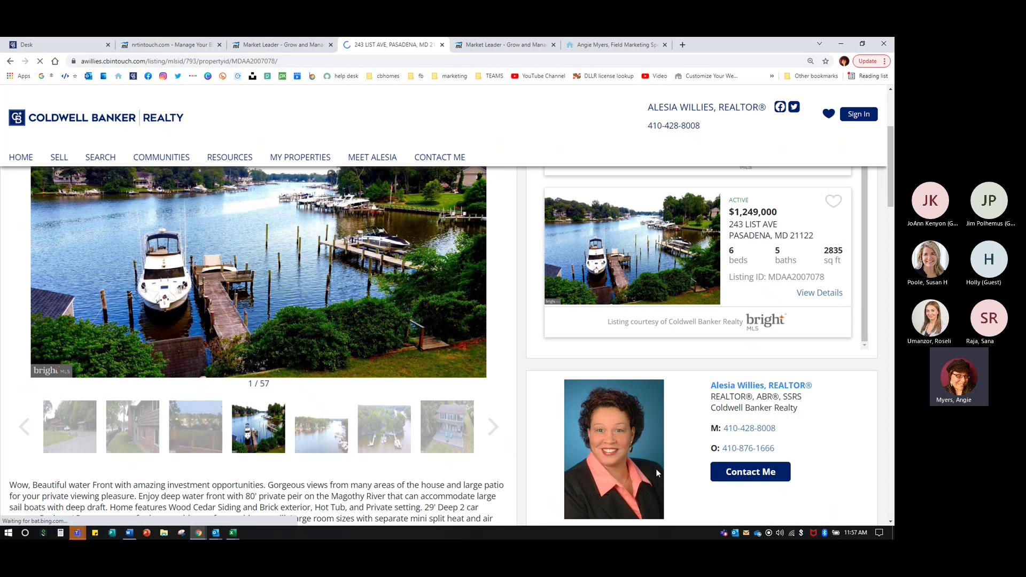
click(726, 271)
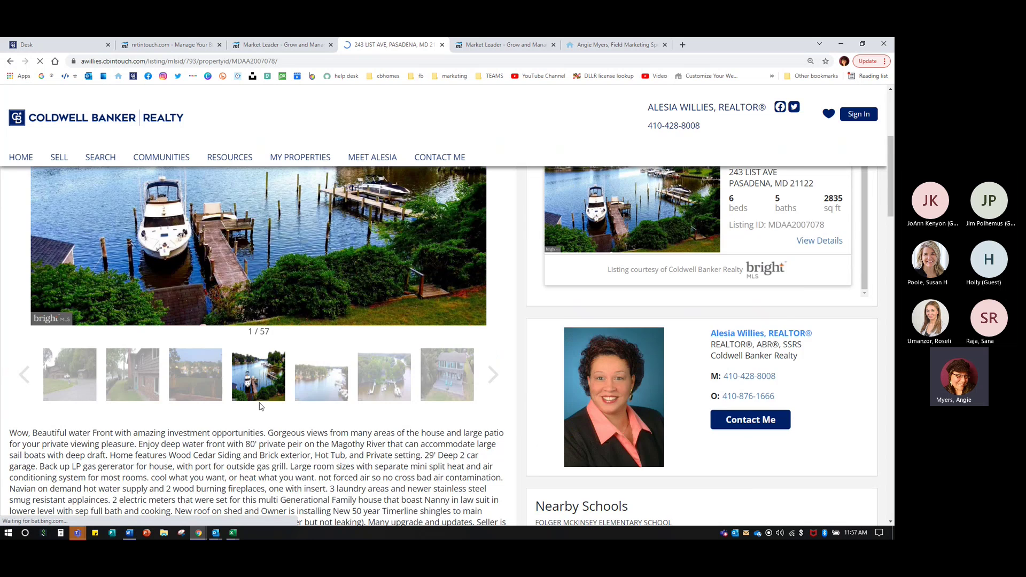
scroll(293, 400, down, 2)
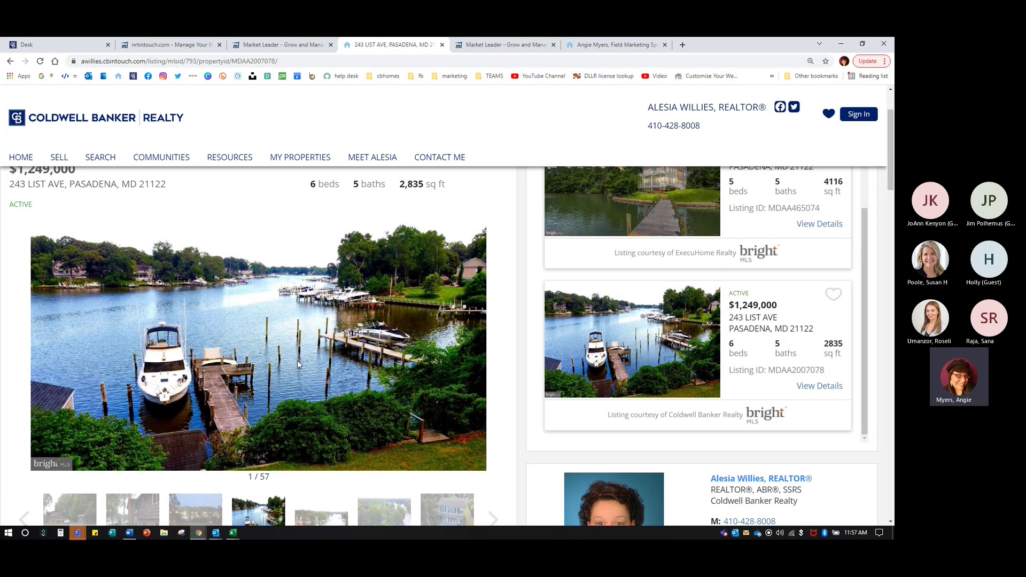
scroll(297, 360, down, 20)
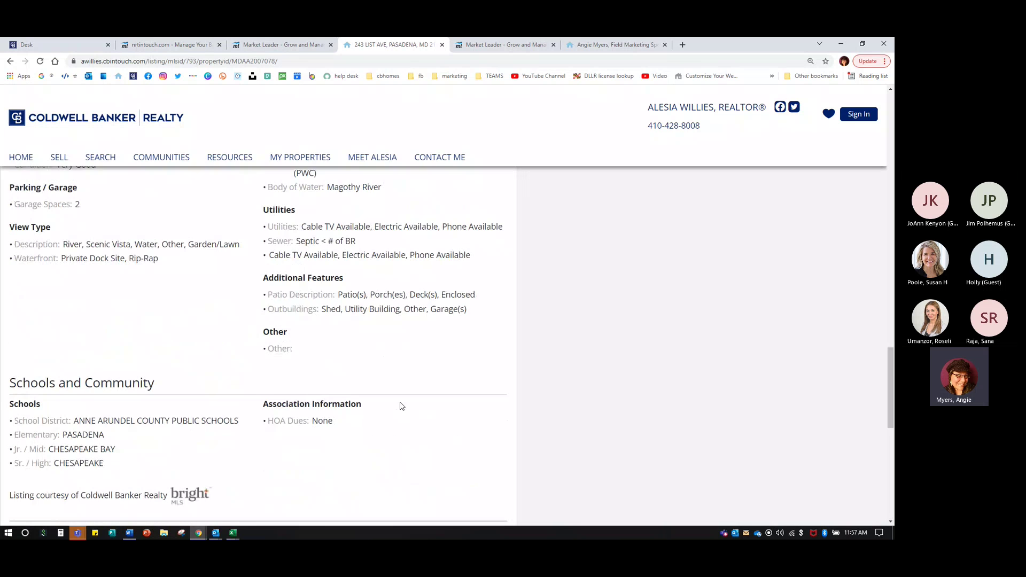
drag(85, 308, 170, 310)
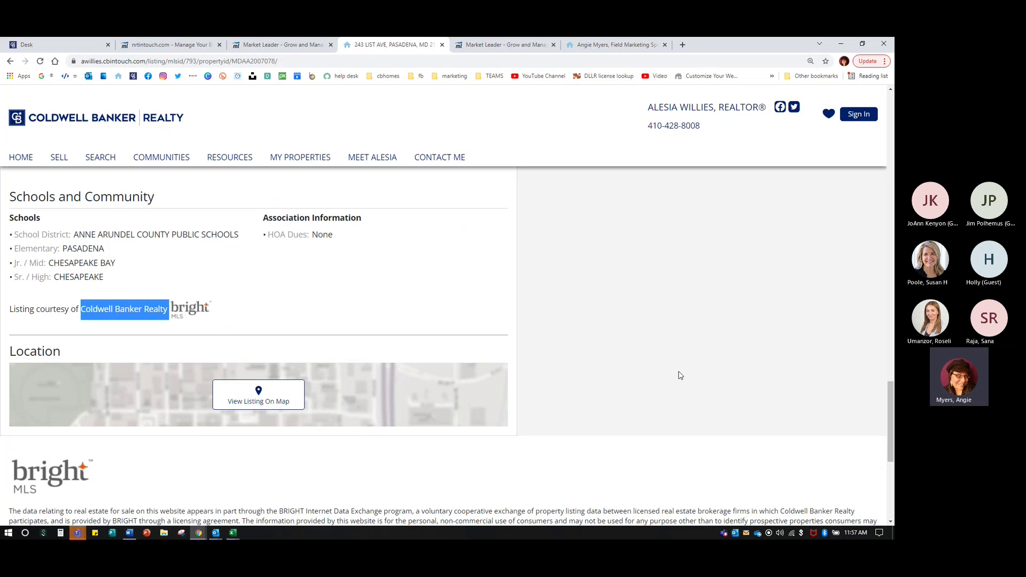
- Close the listing tab and scroll Market My Listings back to the top, clearing the stray selection
click(441, 45)
scroll(301, 327, up, 20)
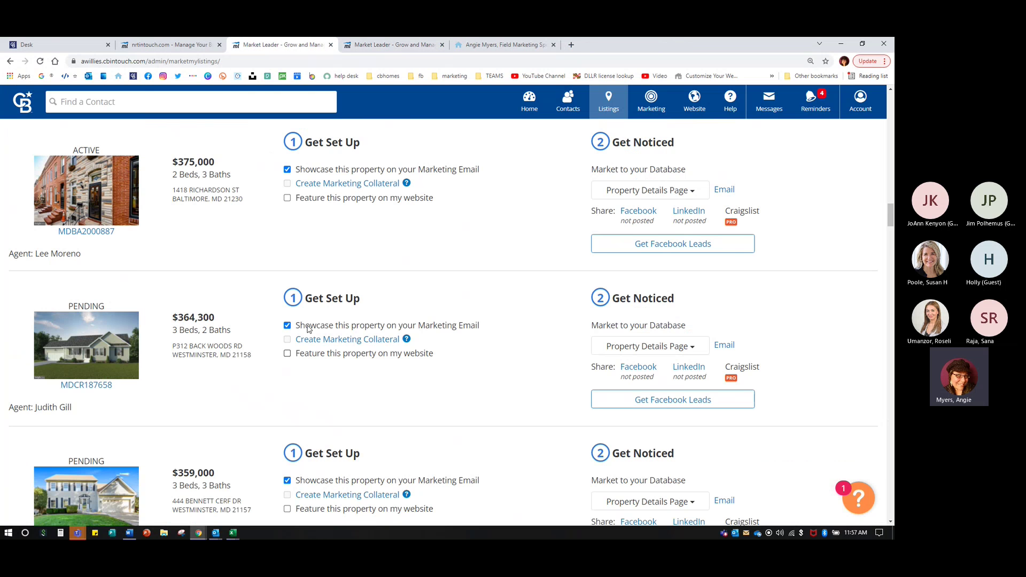
scroll(322, 332, up, 6)
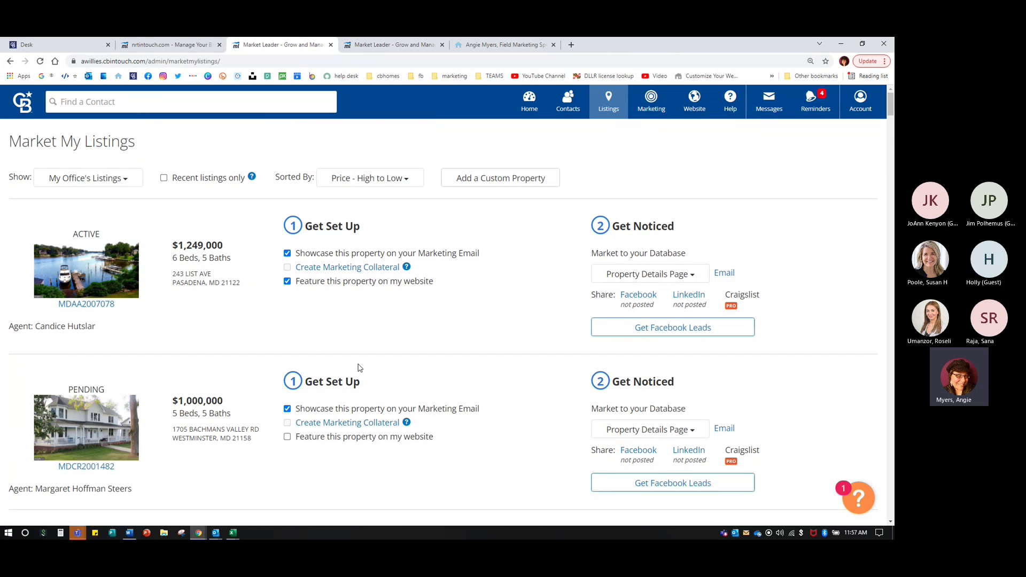
click(375, 282)
click(462, 323)
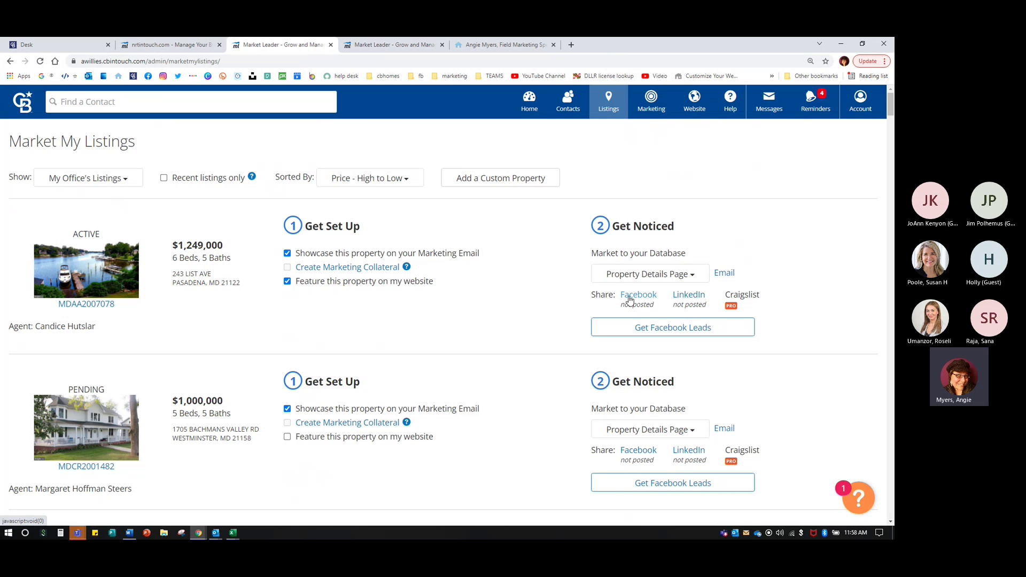
- Share the Pasadena listing to Facebook, maximized, targeting Share on a Page You Manage
click(630, 296)
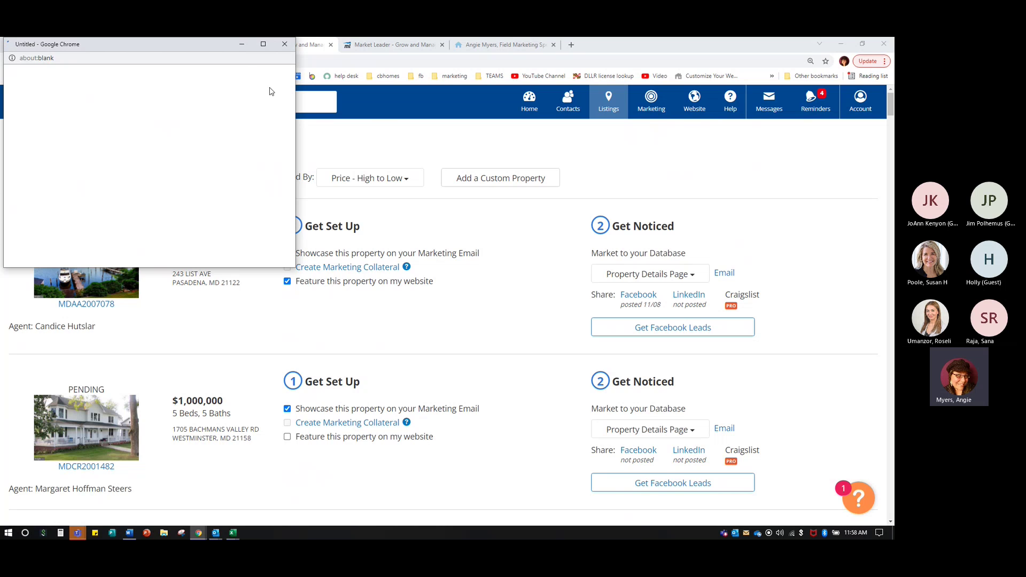
click(263, 44)
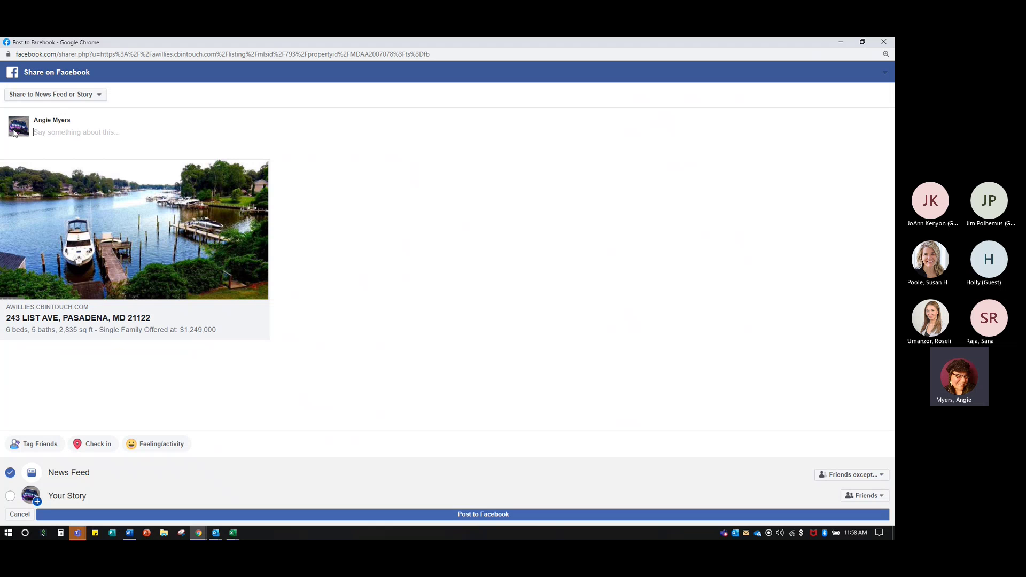
click(57, 140)
click(57, 94)
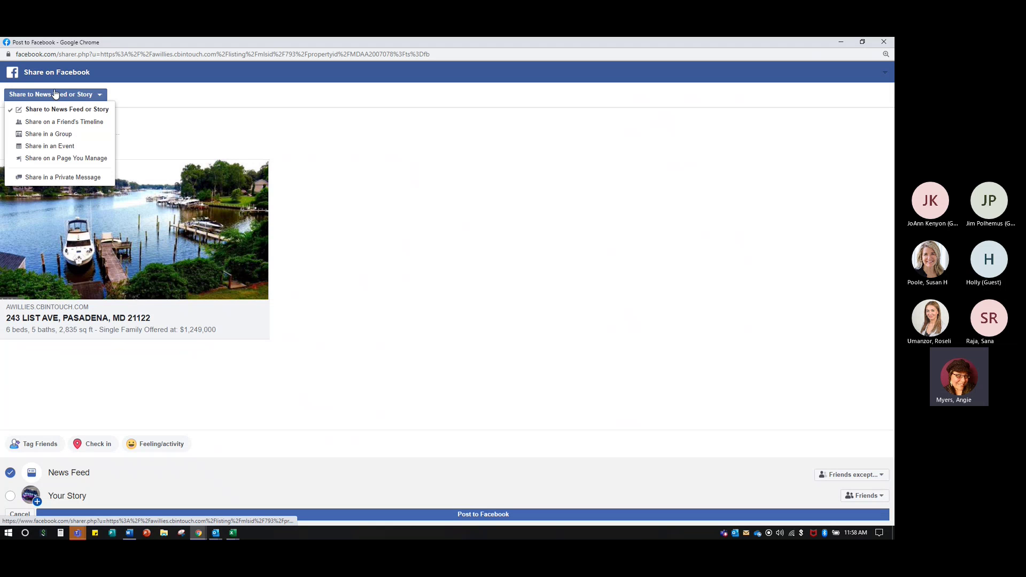
click(53, 158)
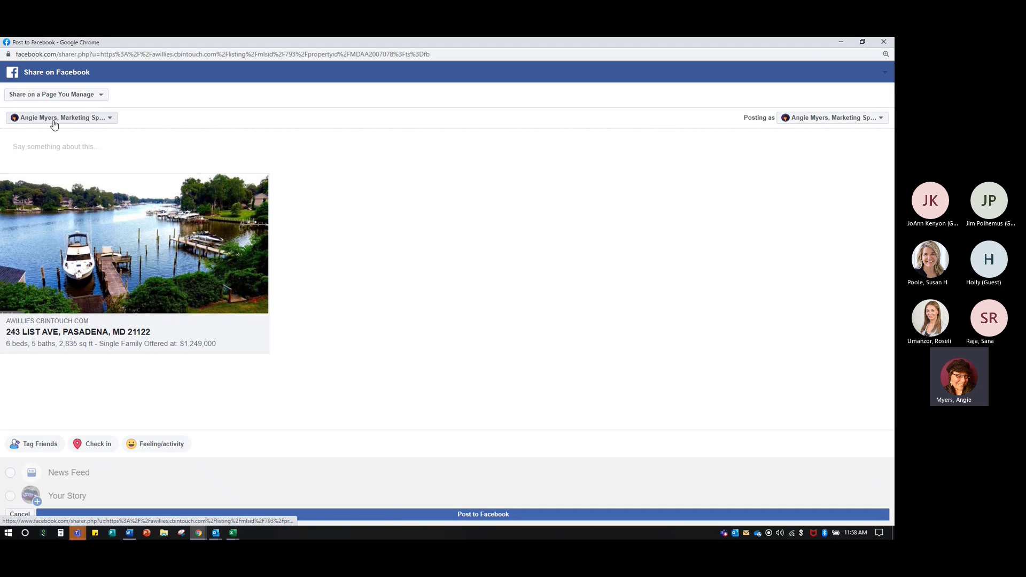
- Post it with the caption 'Beautiful waterfront property for sale in Pasadena!'
text(Beautifu)
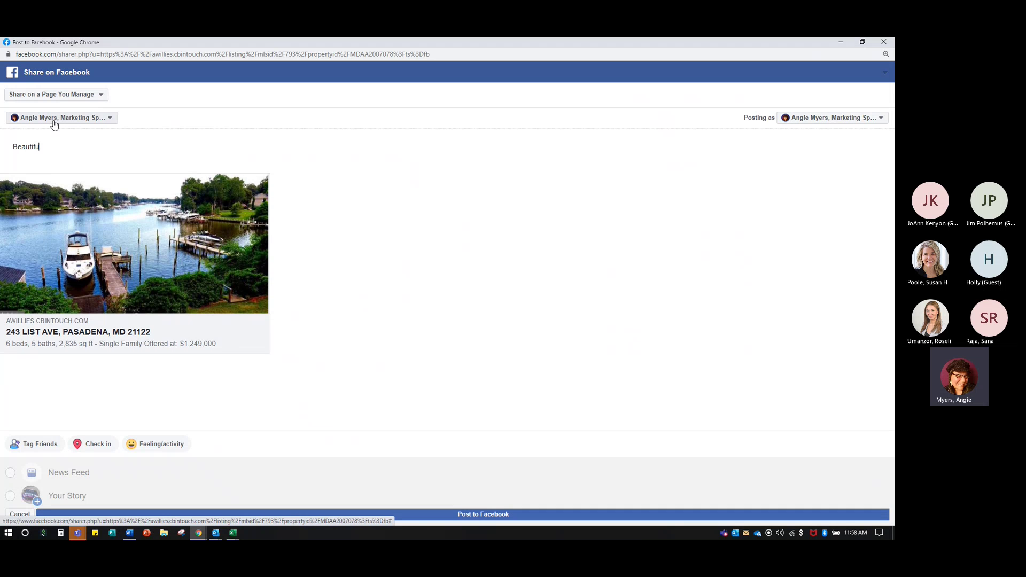
text(l waterfront property for sal ein Pasad)
key(BackSpace)
key(BackSpace)
key(BackSpace)
key(BackSpace)
key(BackSpace)
key(BackSpace)
key(BackSpace)
key(BackSpace)
key(BackSpace)
text(e in Pasadena!)
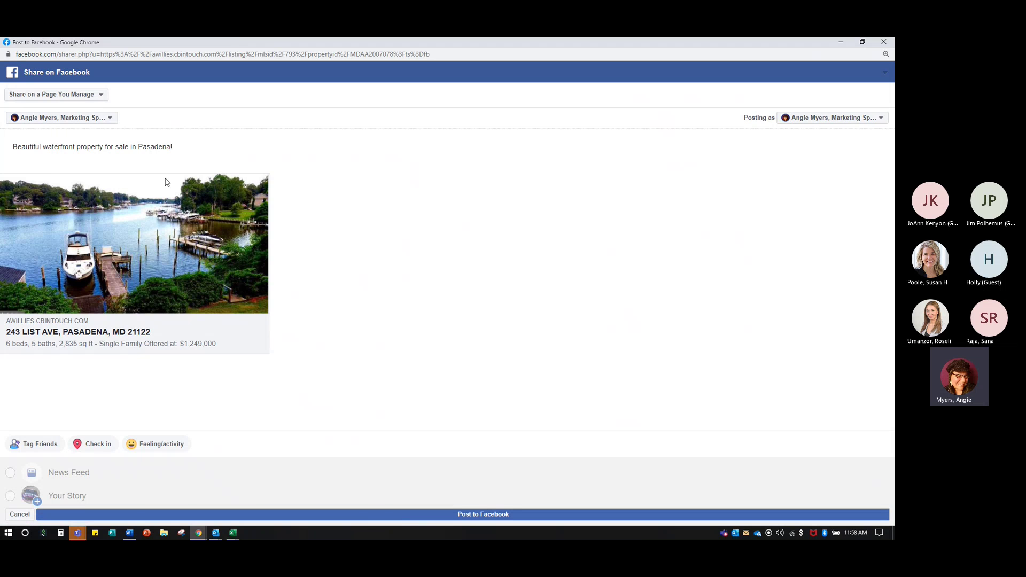
click(465, 517)
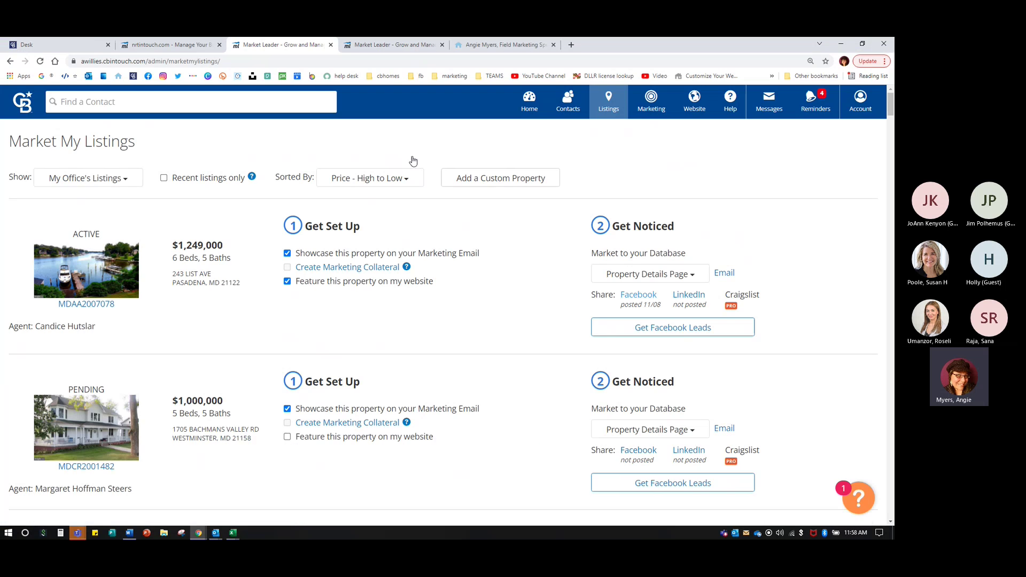
- Go to Facebook, open the agent's business Page, and scroll to the new listing post
click(502, 44)
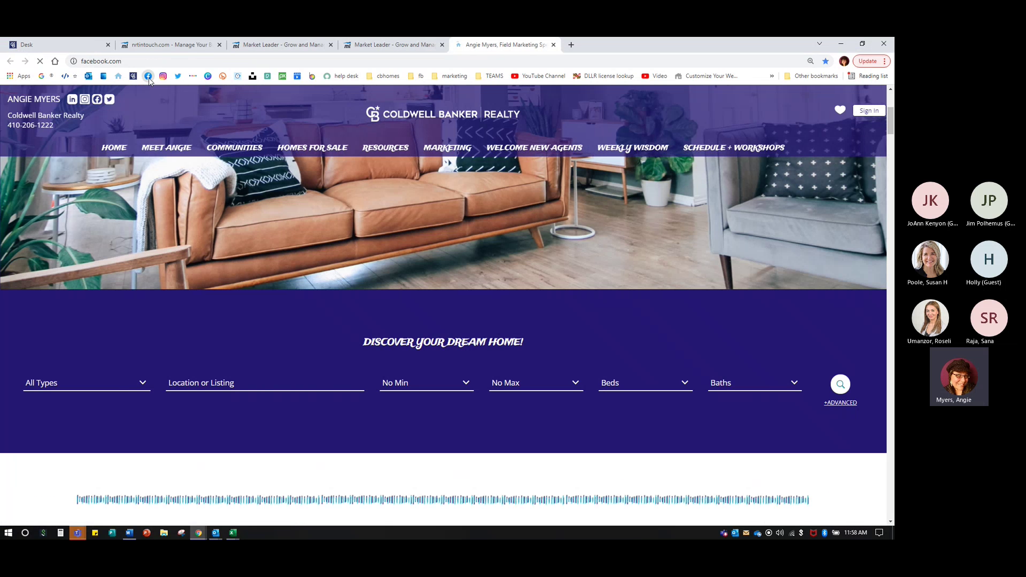
click(149, 78)
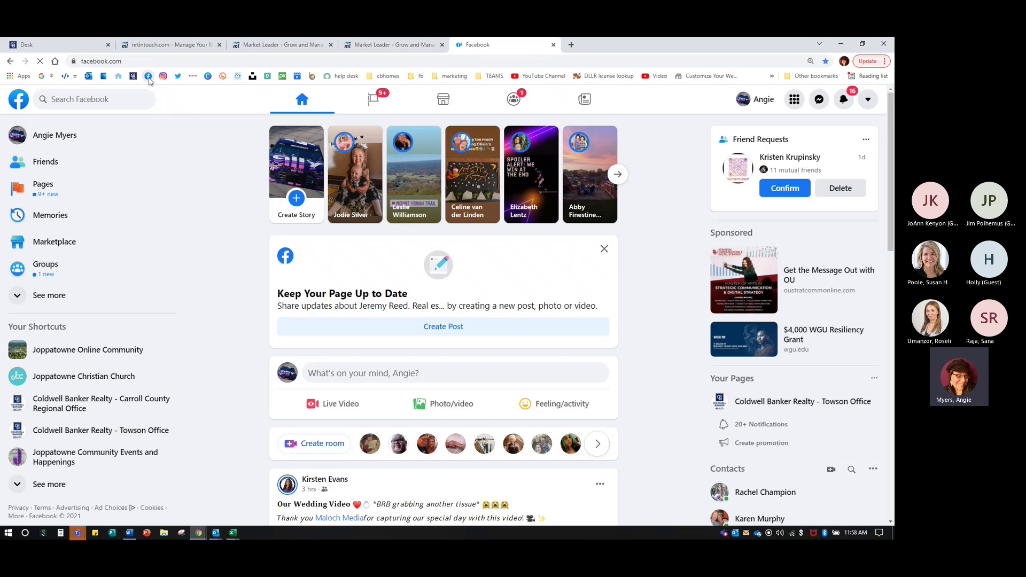
click(46, 186)
click(64, 209)
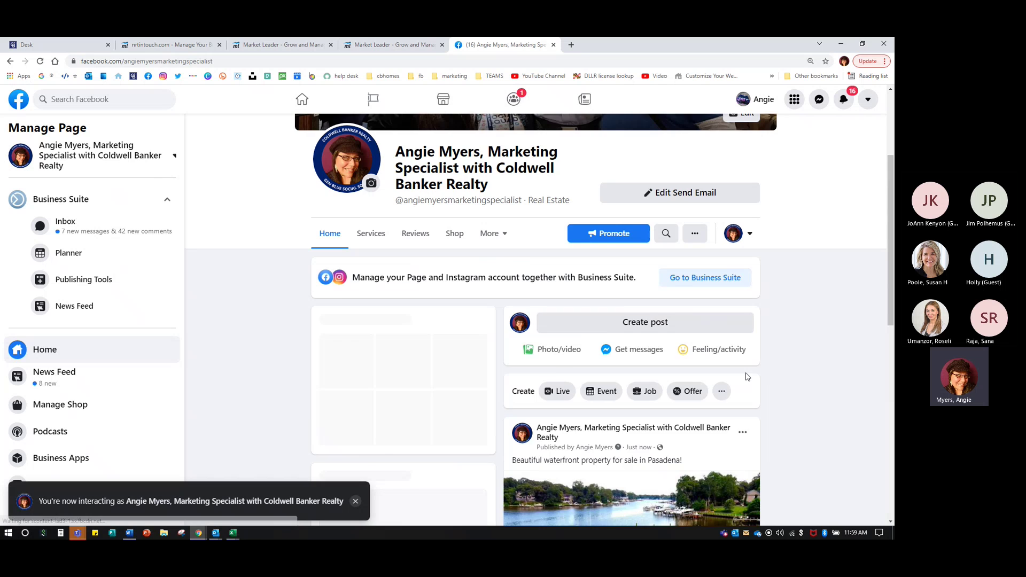
scroll(746, 377, down, 4)
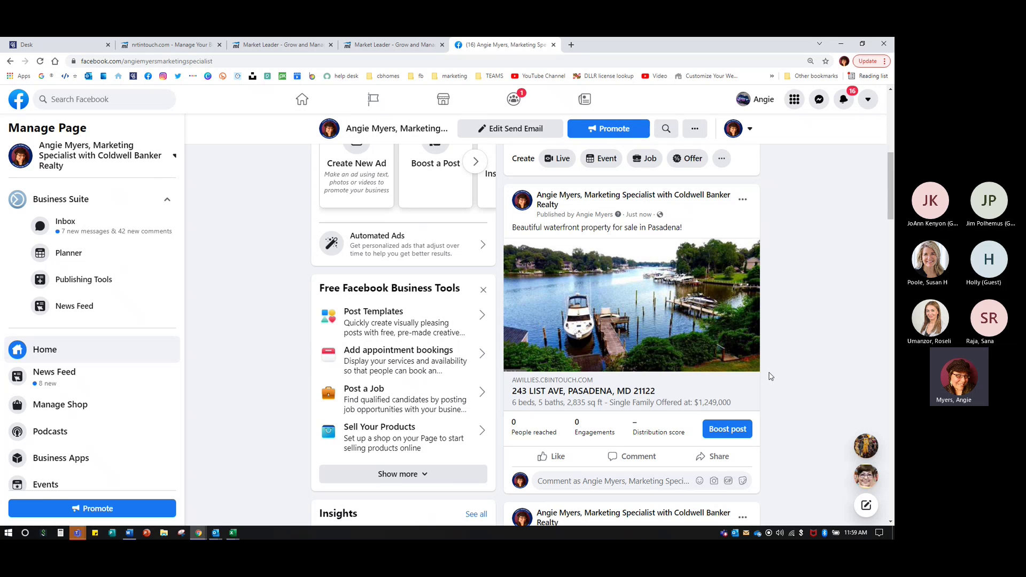
click(651, 333)
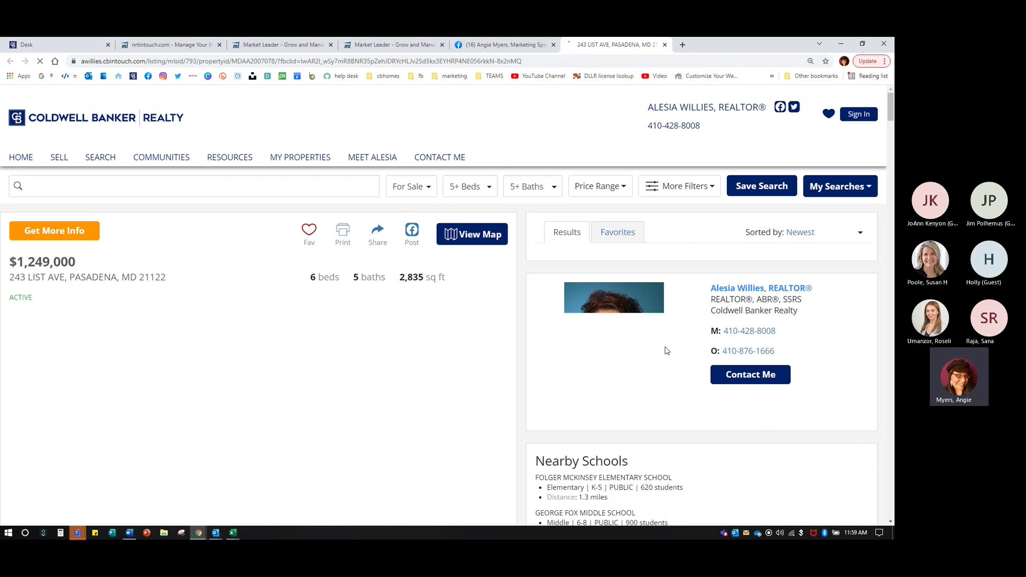
click(665, 45)
click(742, 200)
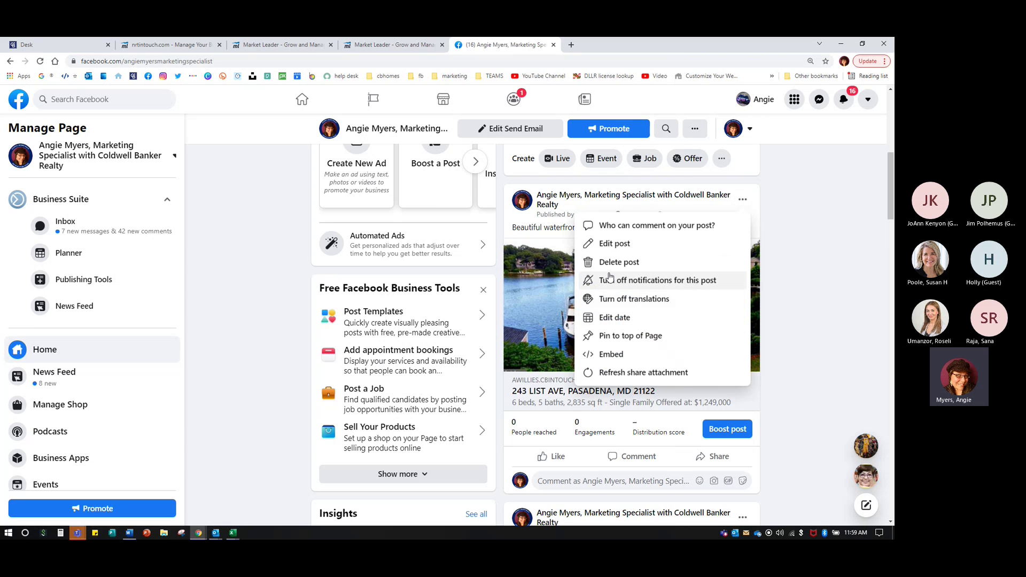
click(612, 270)
click(572, 330)
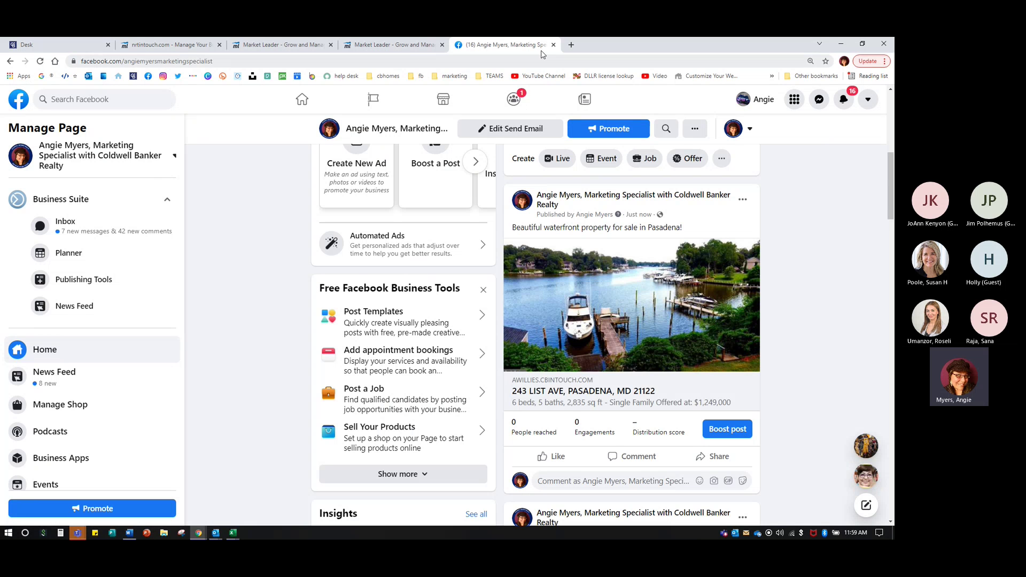
- Close the Facebook and Market My Listings tabs, view Website Appearance, then open a blank tab
click(554, 45)
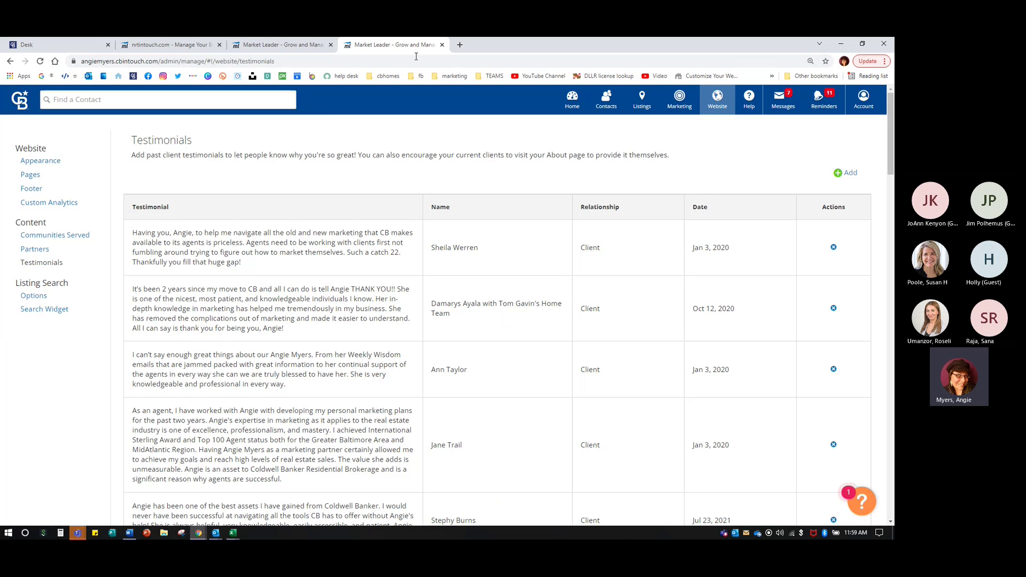
click(277, 50)
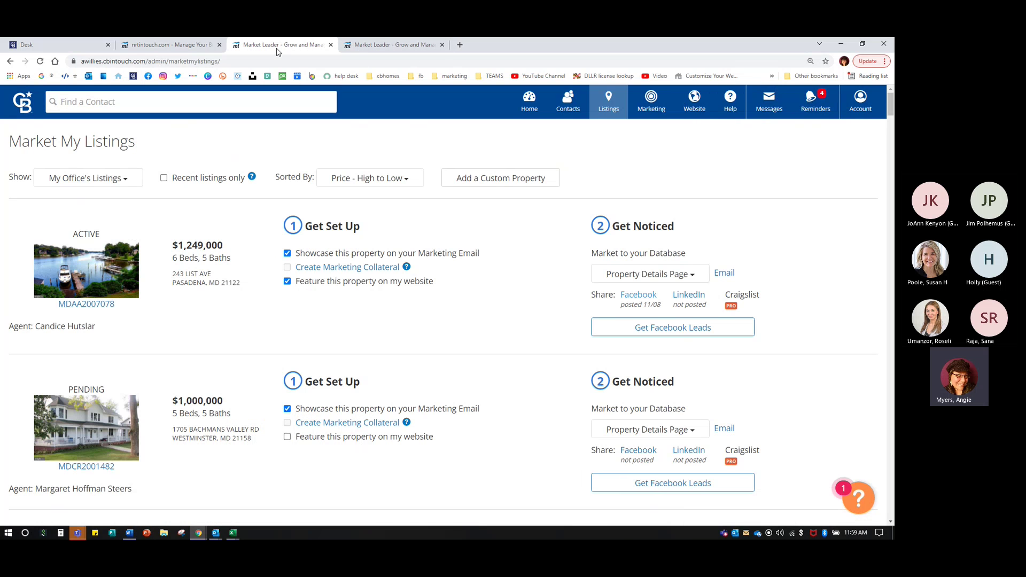
click(331, 45)
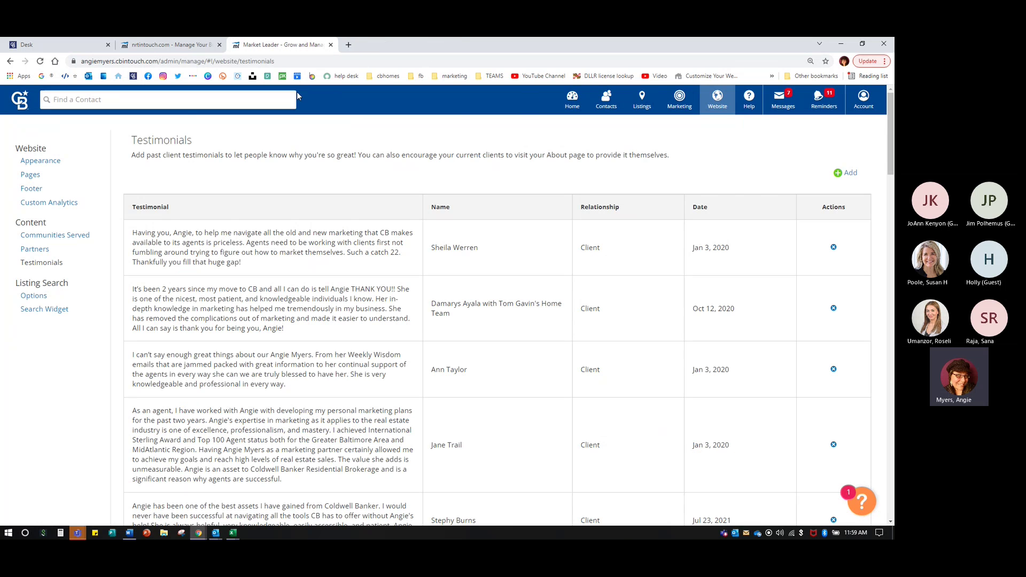
click(43, 162)
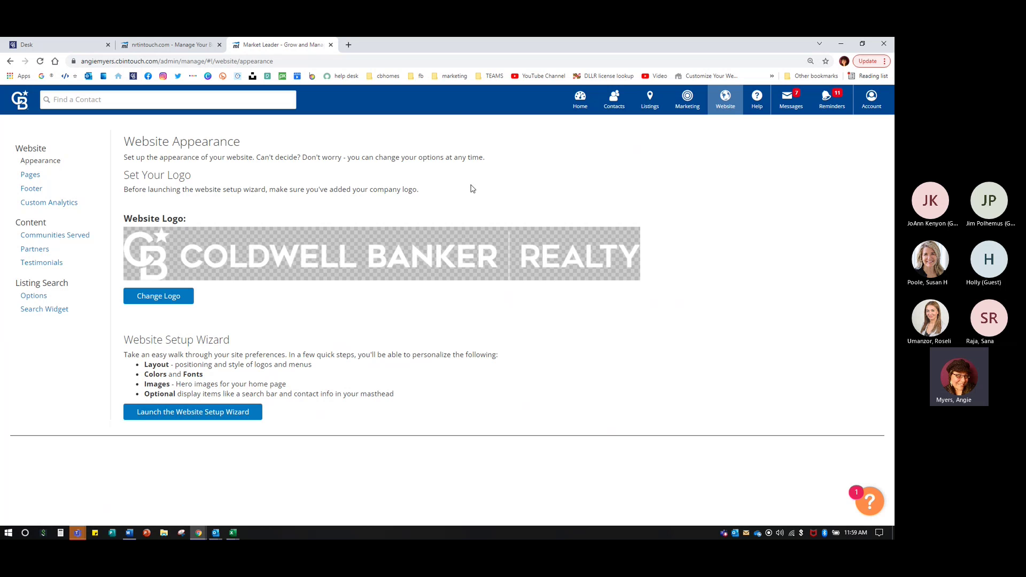
click(349, 44)
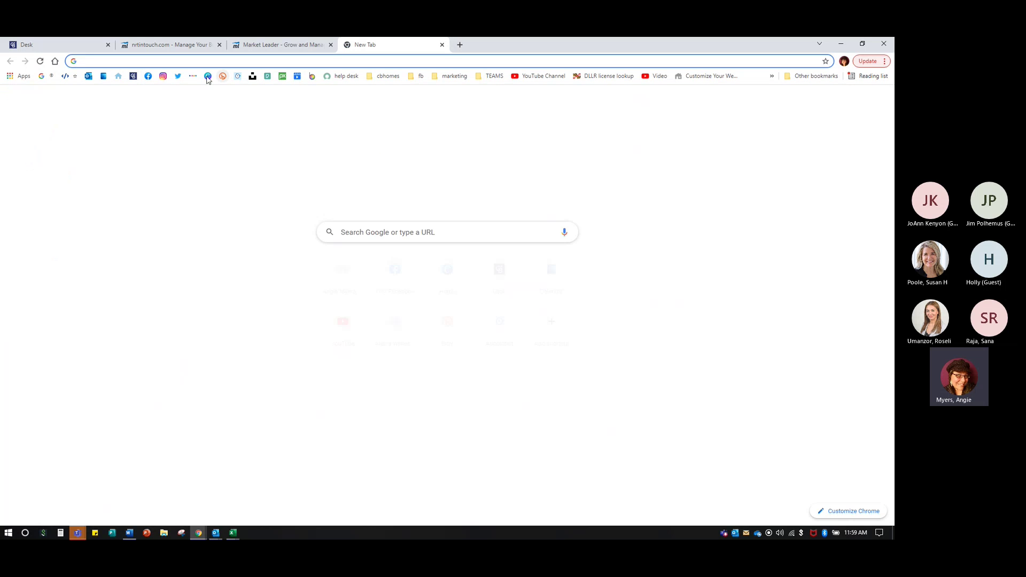
- Load canva.com, search 'website', and create a blank Website design
text(canva.com)
key(Return)
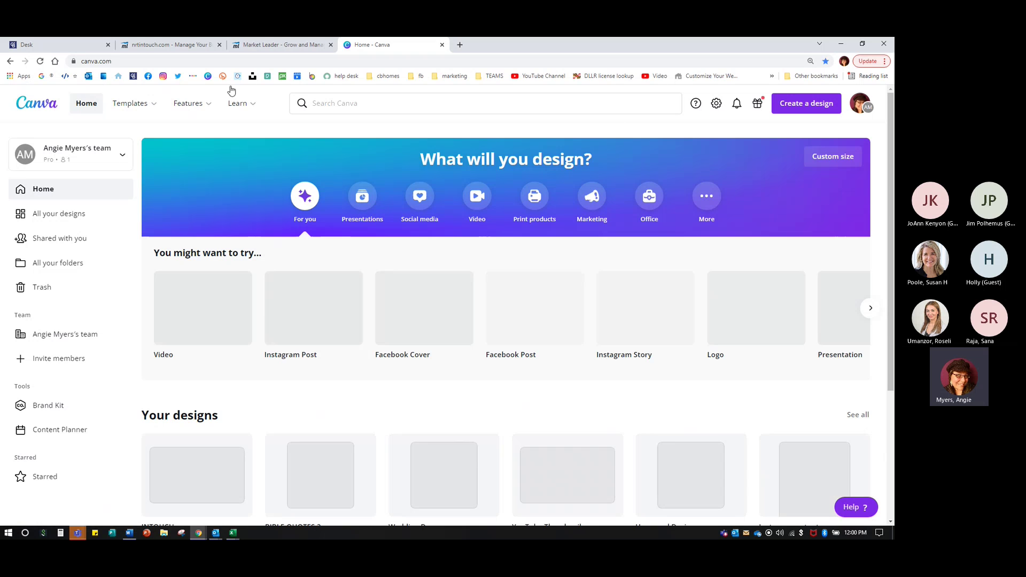
click(337, 98)
text(we)
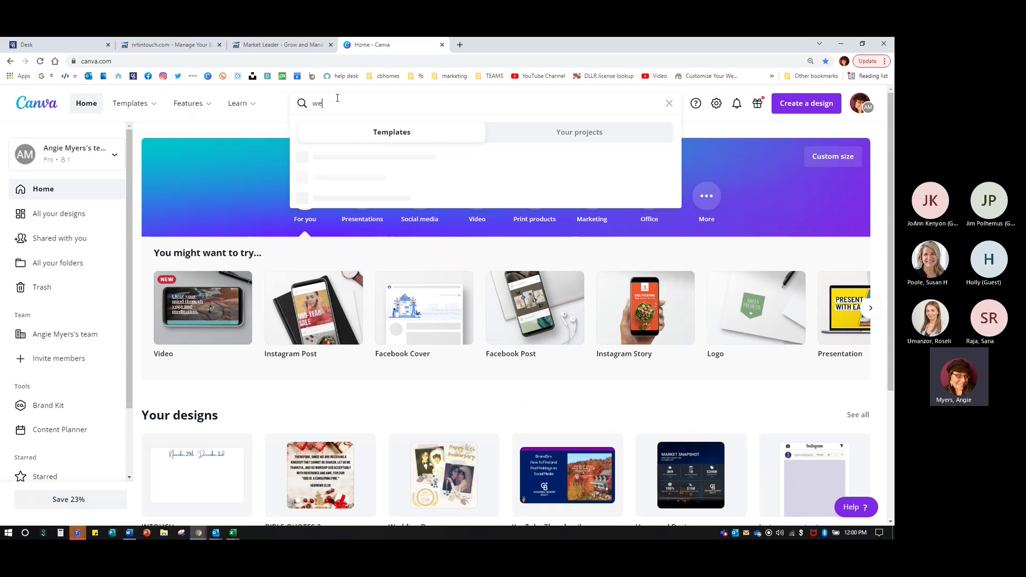
text(bsite)
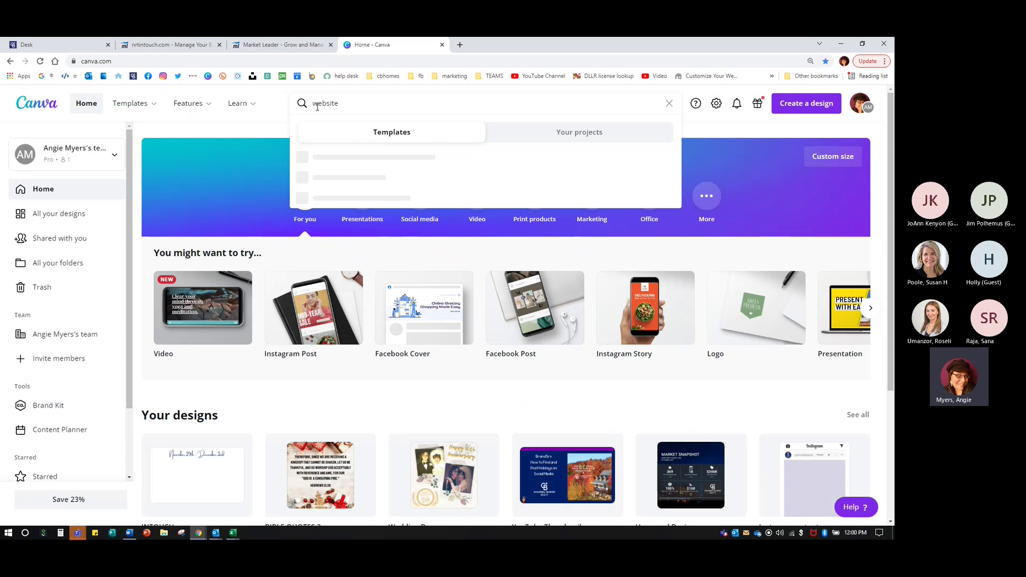
click(321, 177)
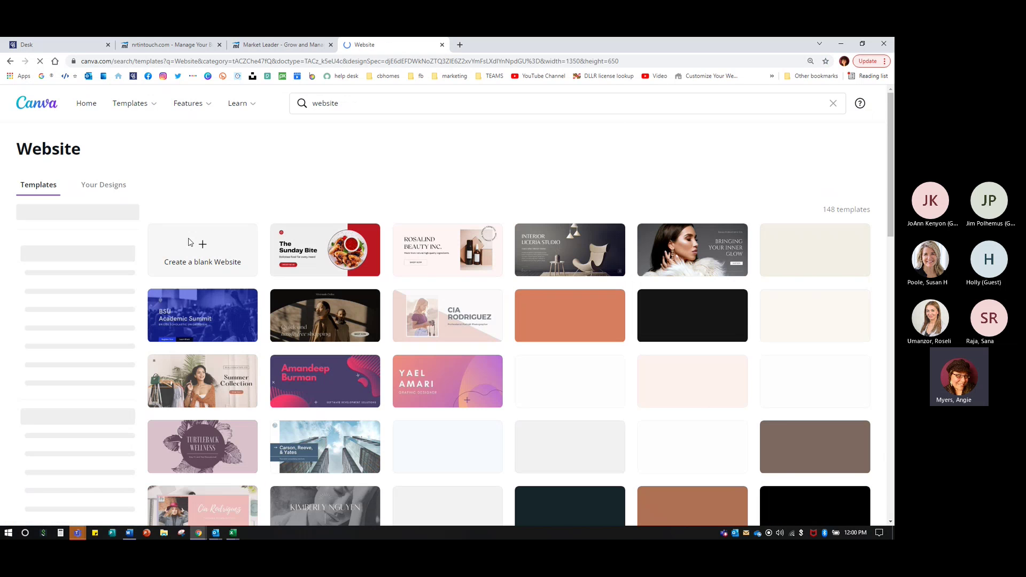
click(195, 247)
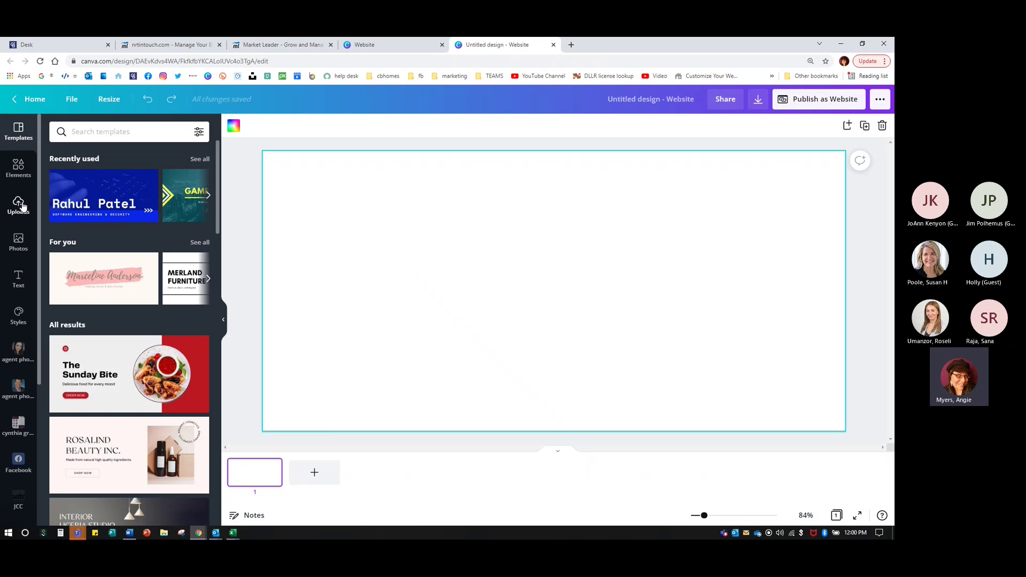
- Search Canva's stock photos for 'houses'
click(19, 242)
click(87, 132)
text(hous)
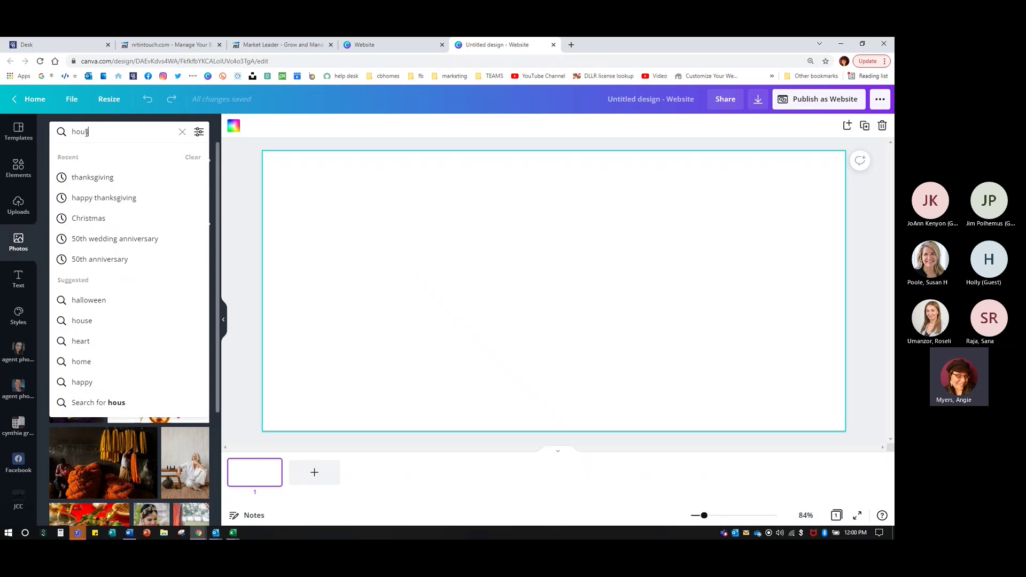
text(es)
key(Return)
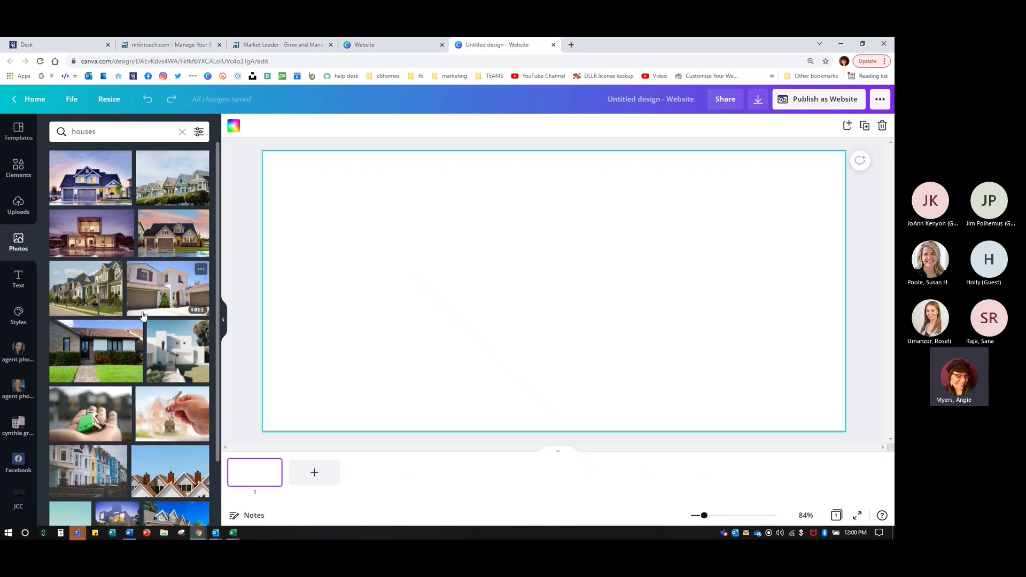
- Search 'kitchen', set a white kitchen photo as the page background, then open Unsplash
click(120, 136)
double_click(108, 132)
text(kitchen)
key(Return)
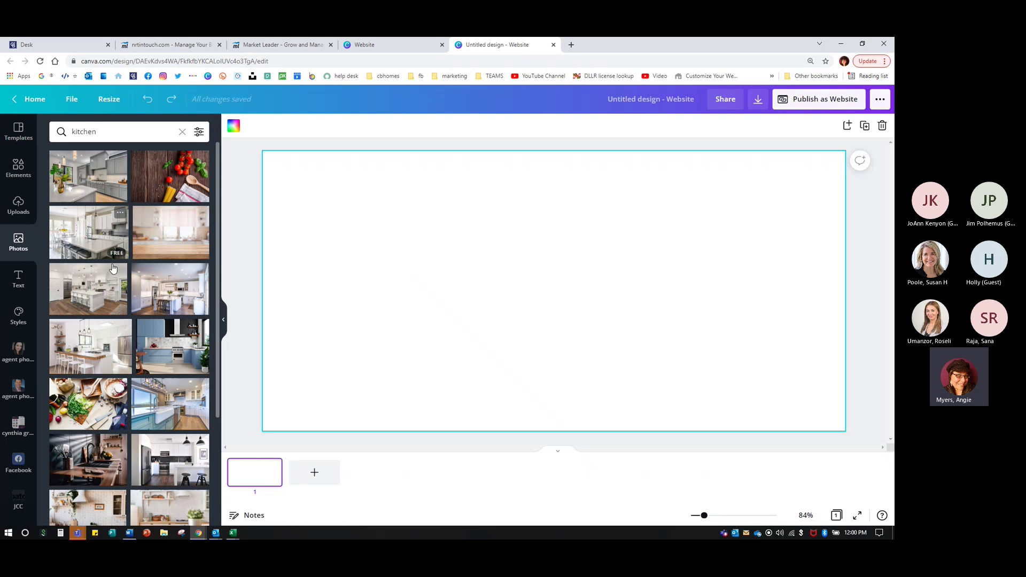
drag(104, 242, 319, 185)
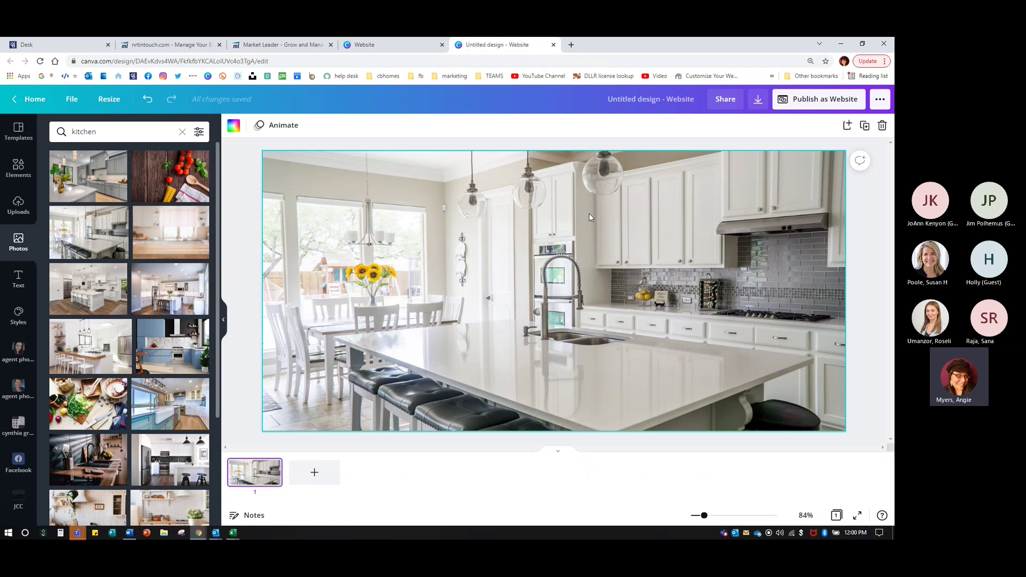
click(387, 43)
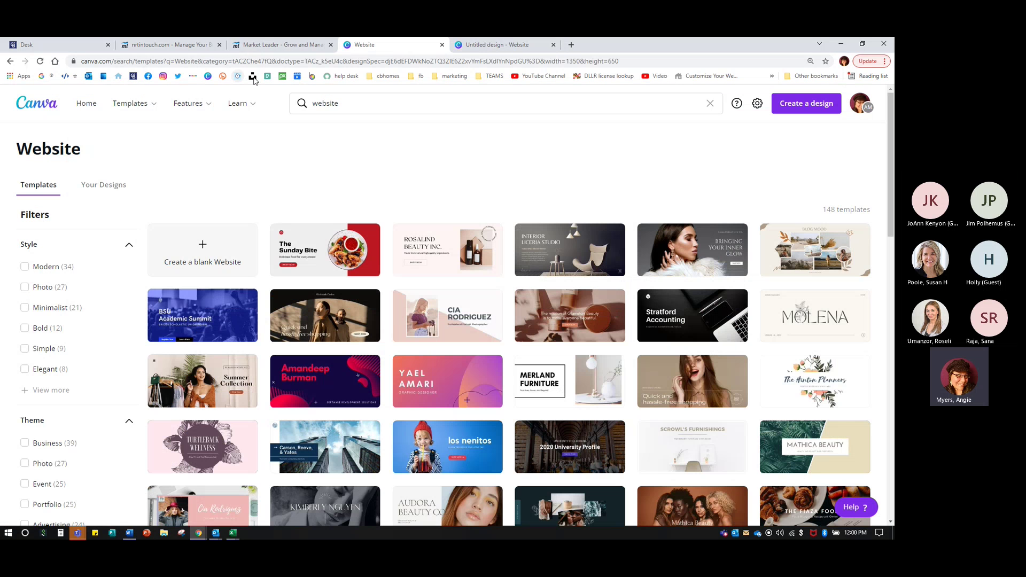
click(254, 76)
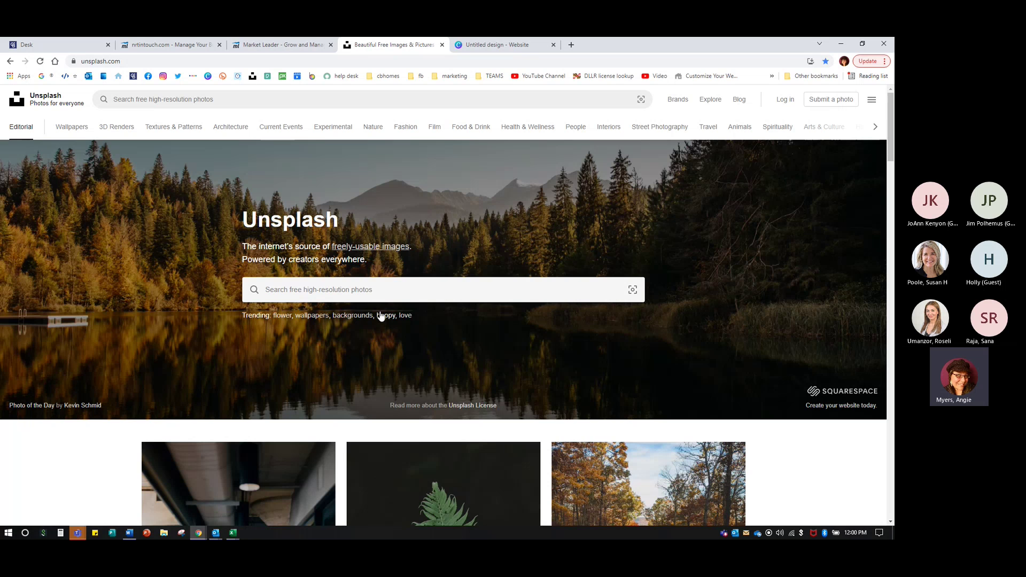
- Search Unsplash for 'kitchen' photos and dismiss the meeting reminder
click(327, 296)
text(kitchen)
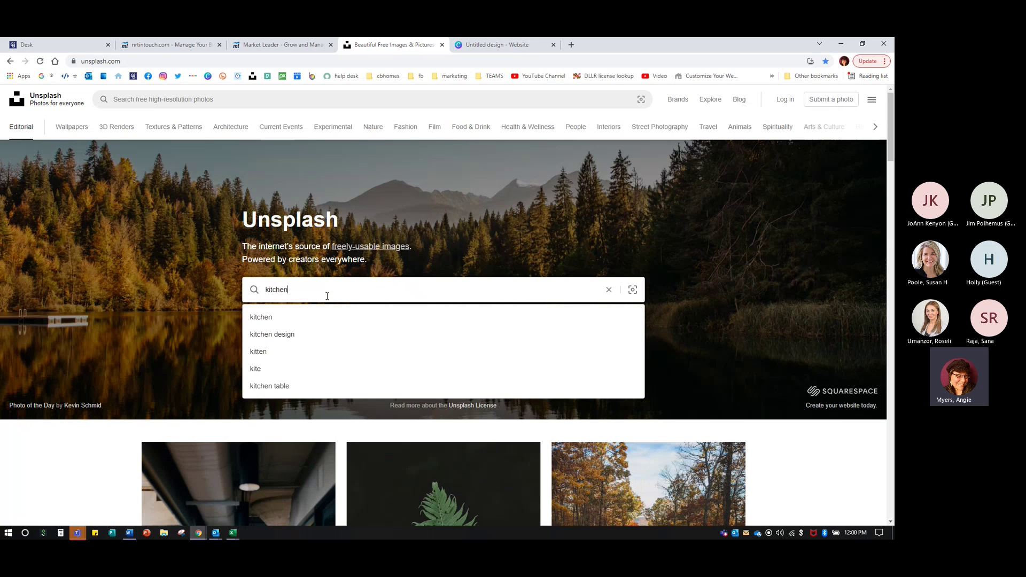
key(Return)
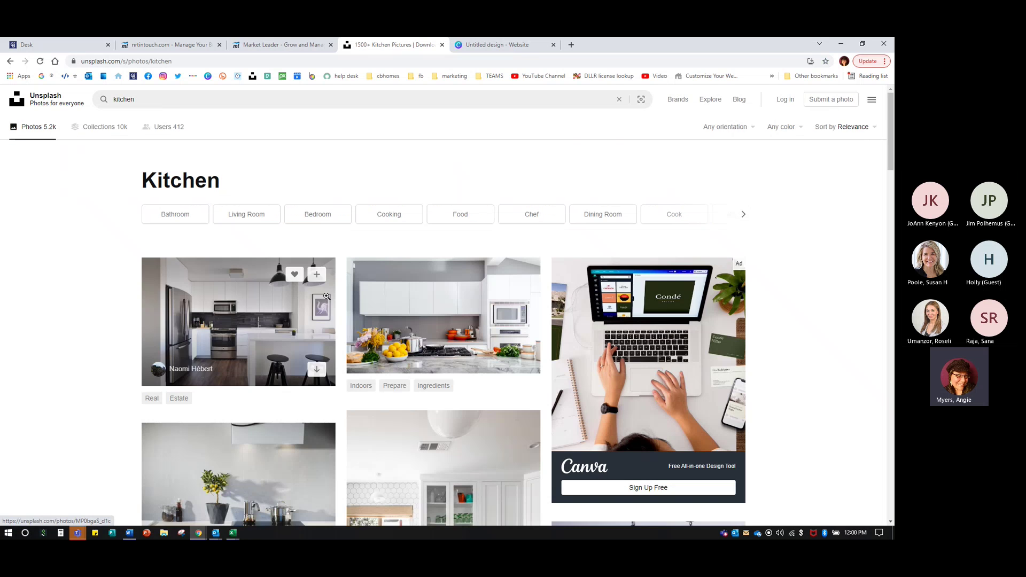
scroll(534, 272, down, 5)
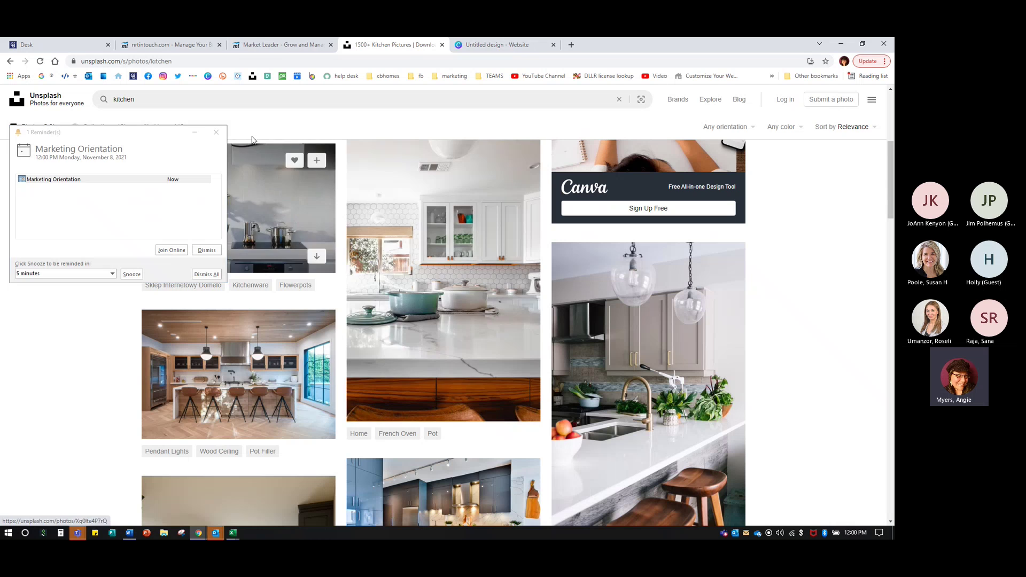
click(216, 132)
- Preview the white hexagon-tile kitchen photo, then close the Unsplash and Canva tabs
click(430, 263)
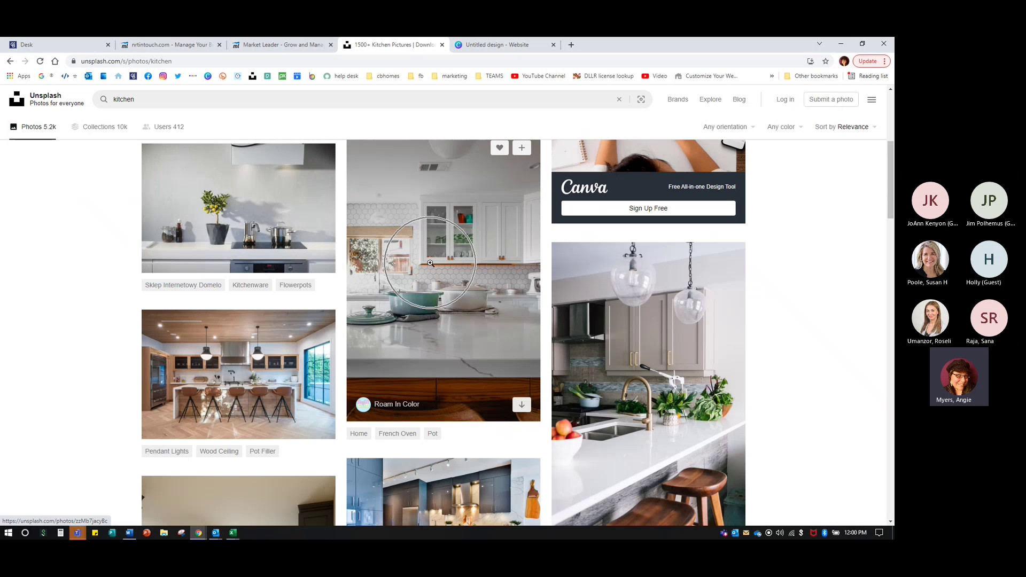
click(491, 316)
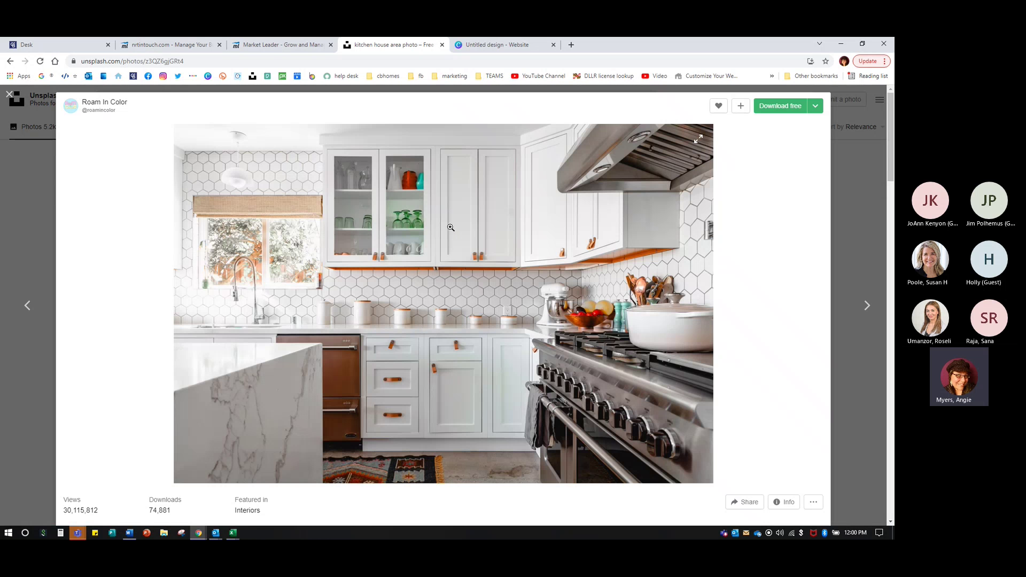
click(441, 45)
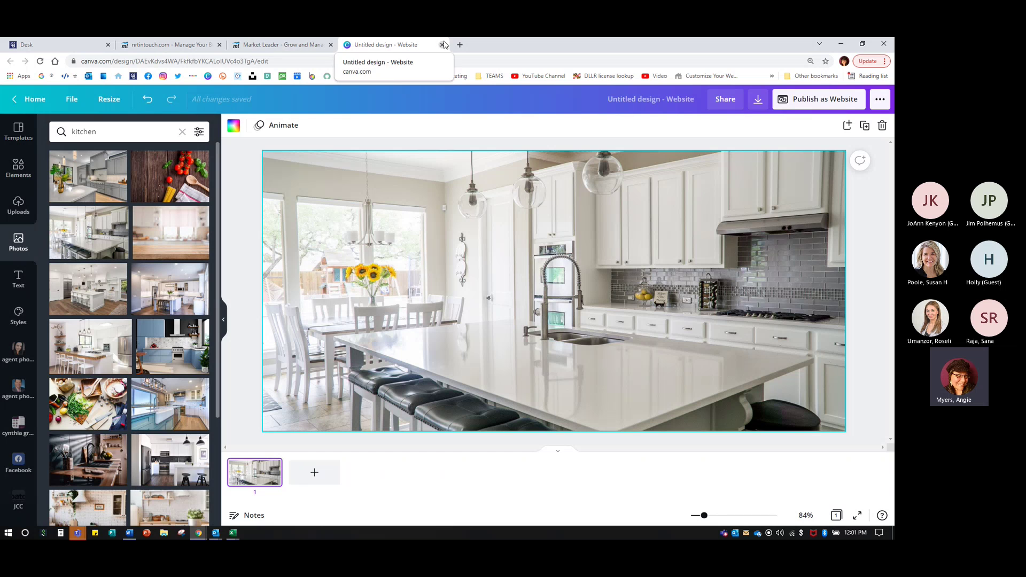
click(443, 44)
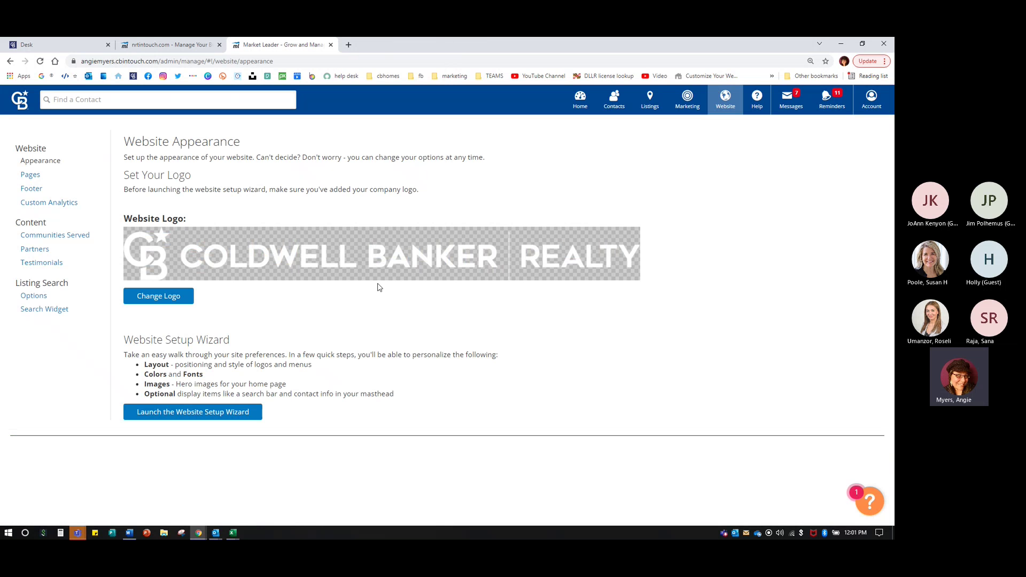